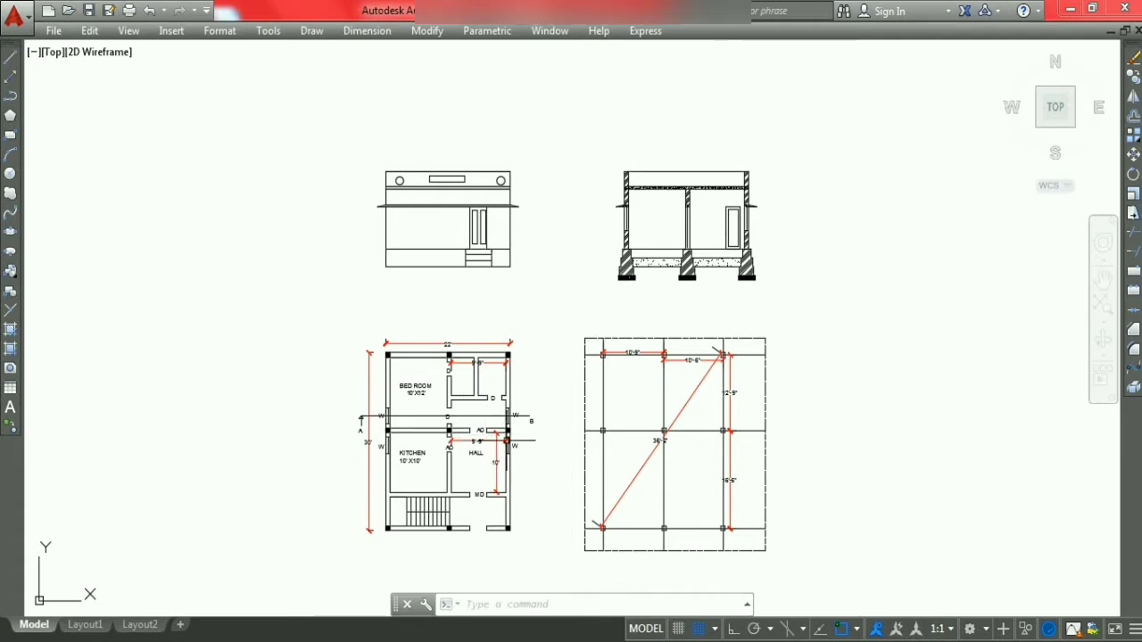
Step: Copy every plan, elevation and section drawing and place the duplicate set to the right
left_click(810, 568)
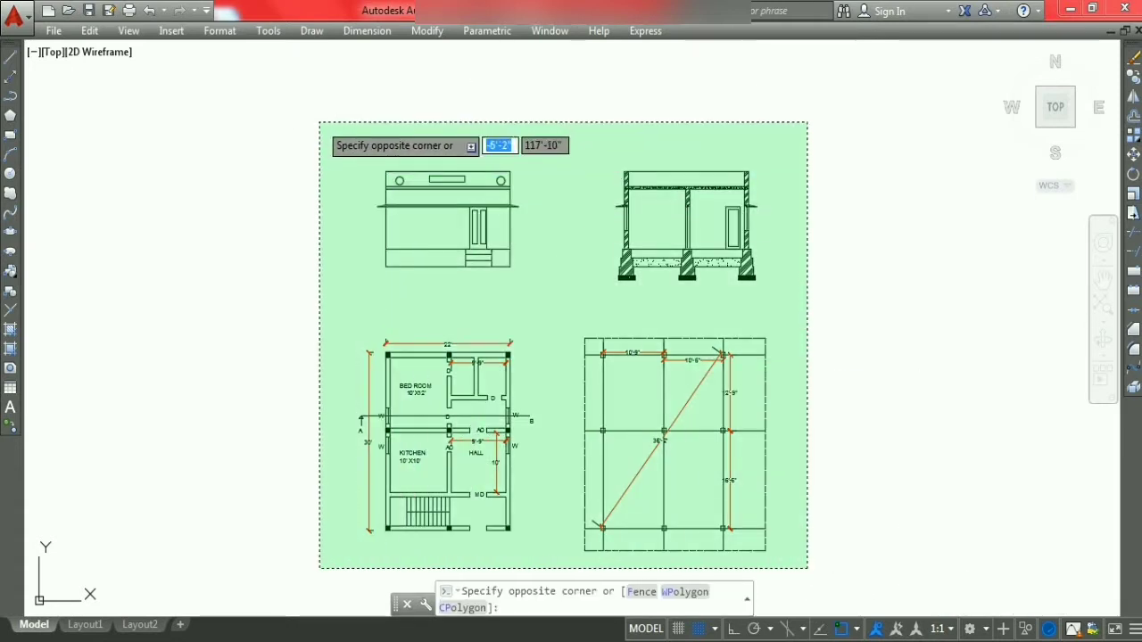
left_click(318, 122)
right_click(319, 122)
left_click(379, 270)
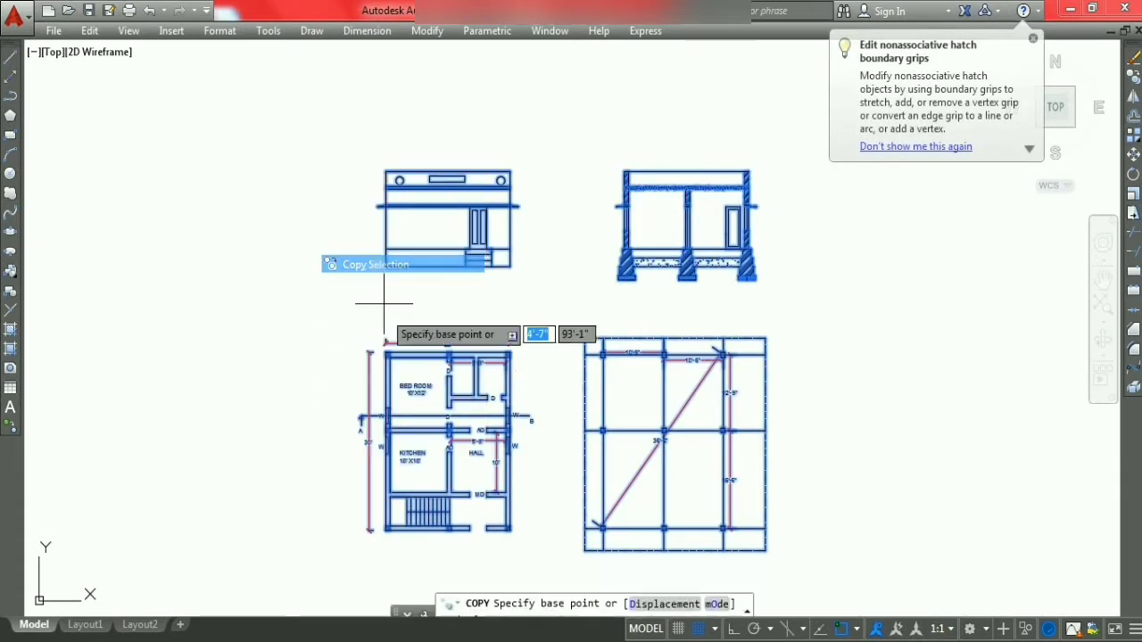
left_click(386, 530)
scroll(383, 437, "down", 3)
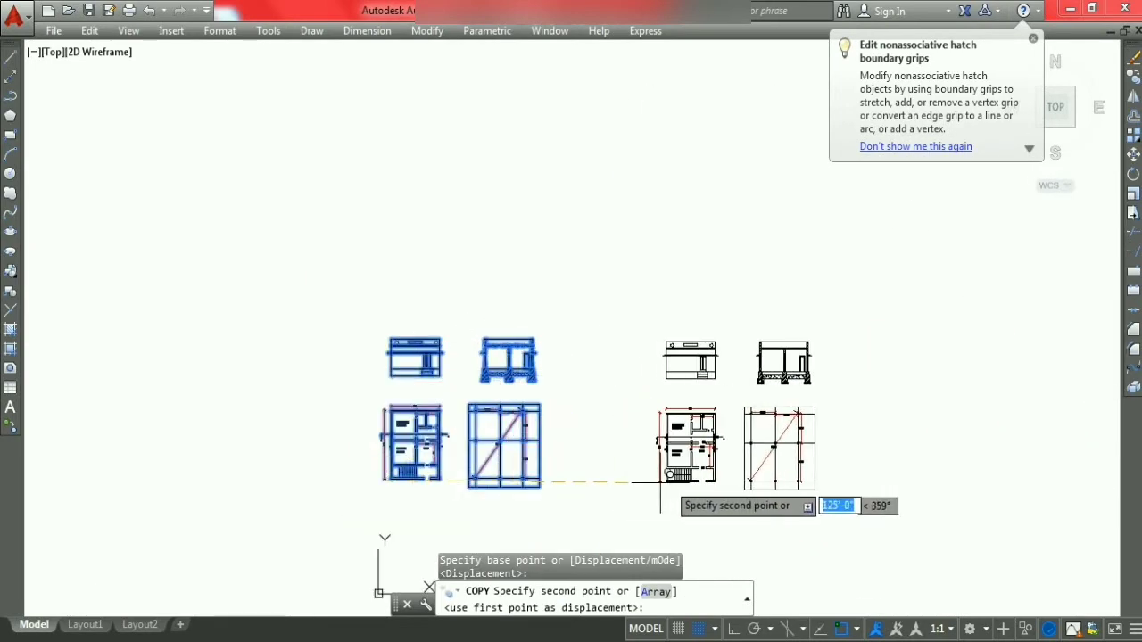
left_click(689, 481)
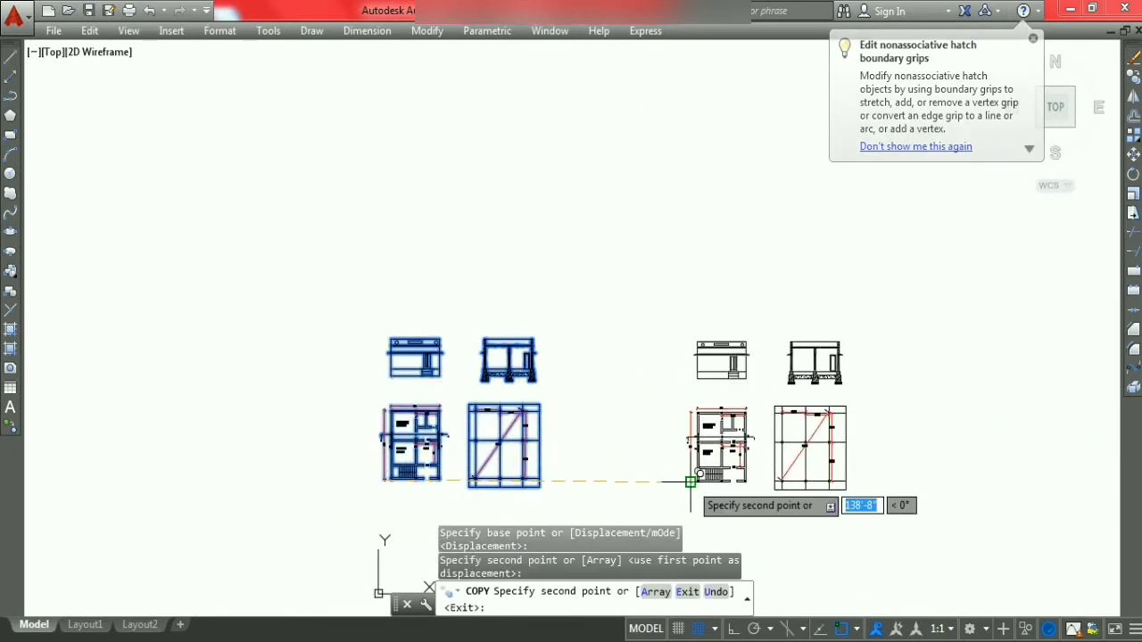
key("Escape")
key("Escape")
key("Escape")
scroll(753, 497, "up", 2)
scroll(678, 477, "up", 3)
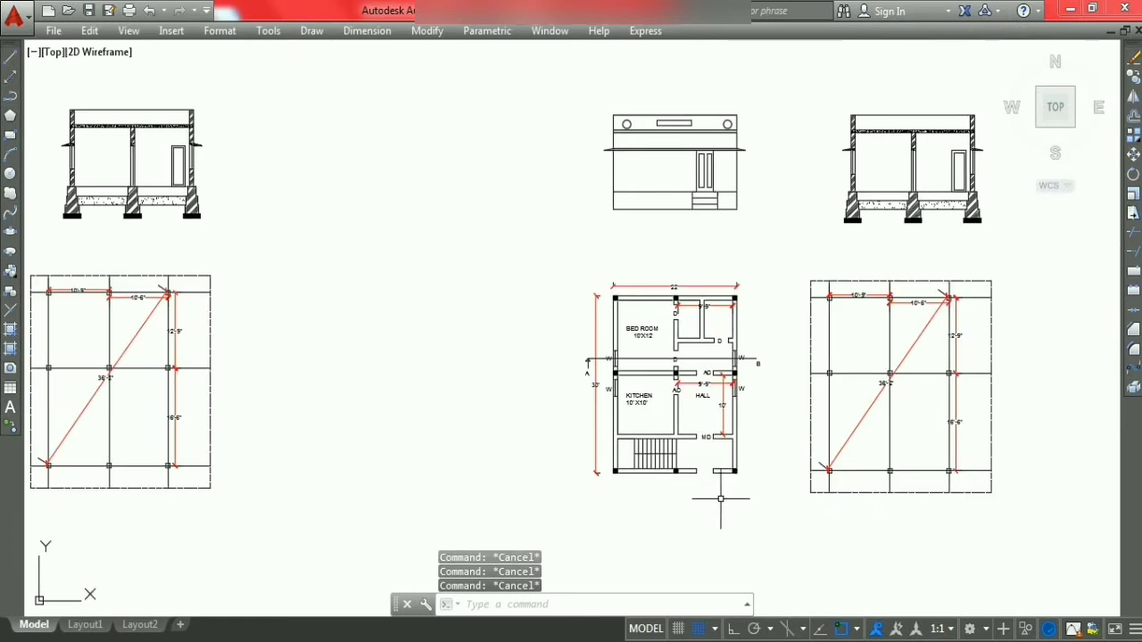
scroll(663, 469, "up", 2)
scroll(636, 453, "up", 2)
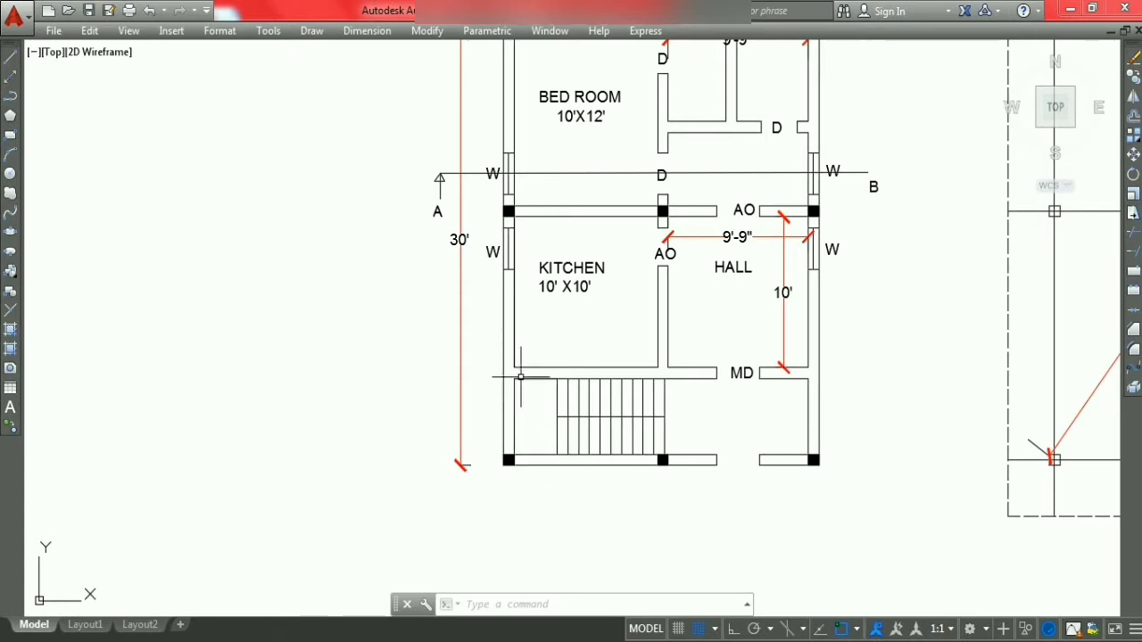
Step: Draw a line from the kitchen's lower-left corner at the left wall across to the right wall
type("l")
key("Return")
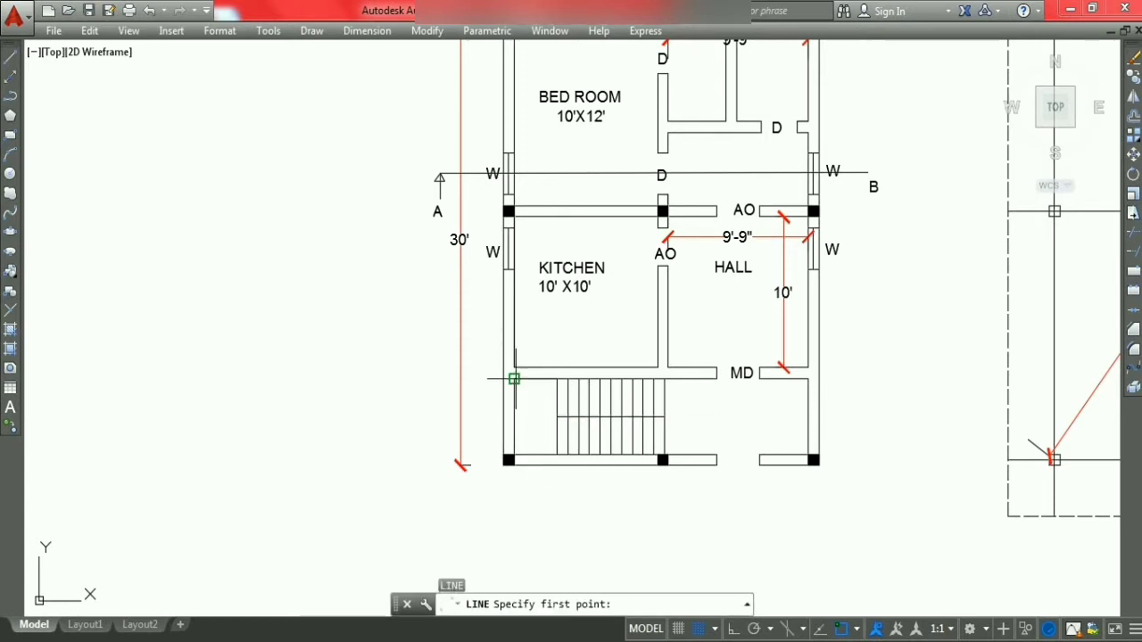
left_click(514, 378)
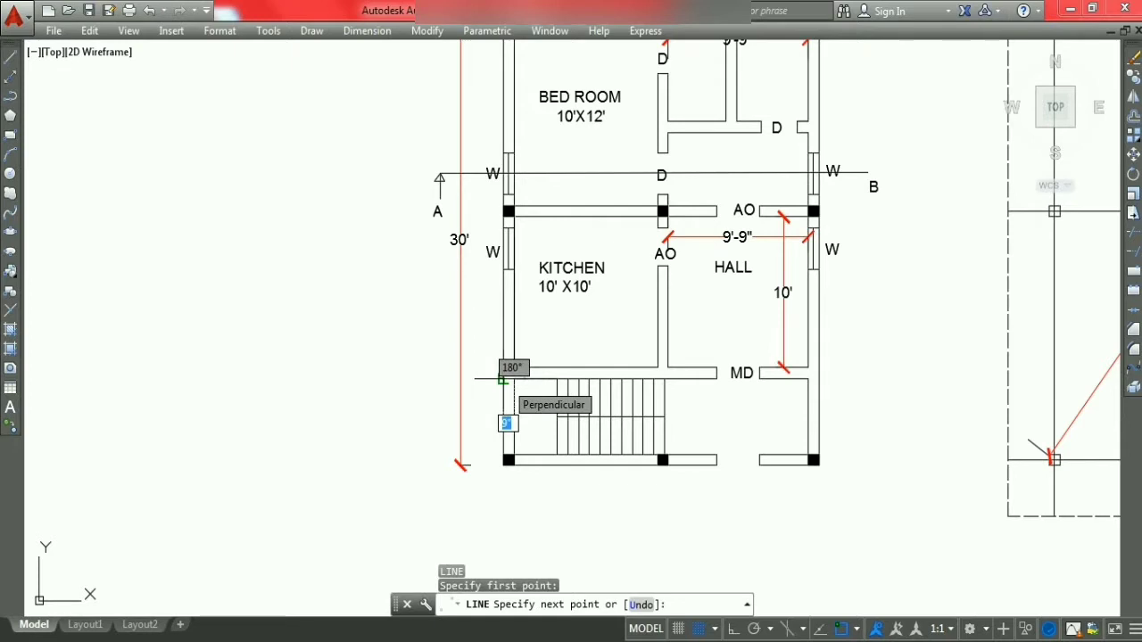
left_click(502, 378)
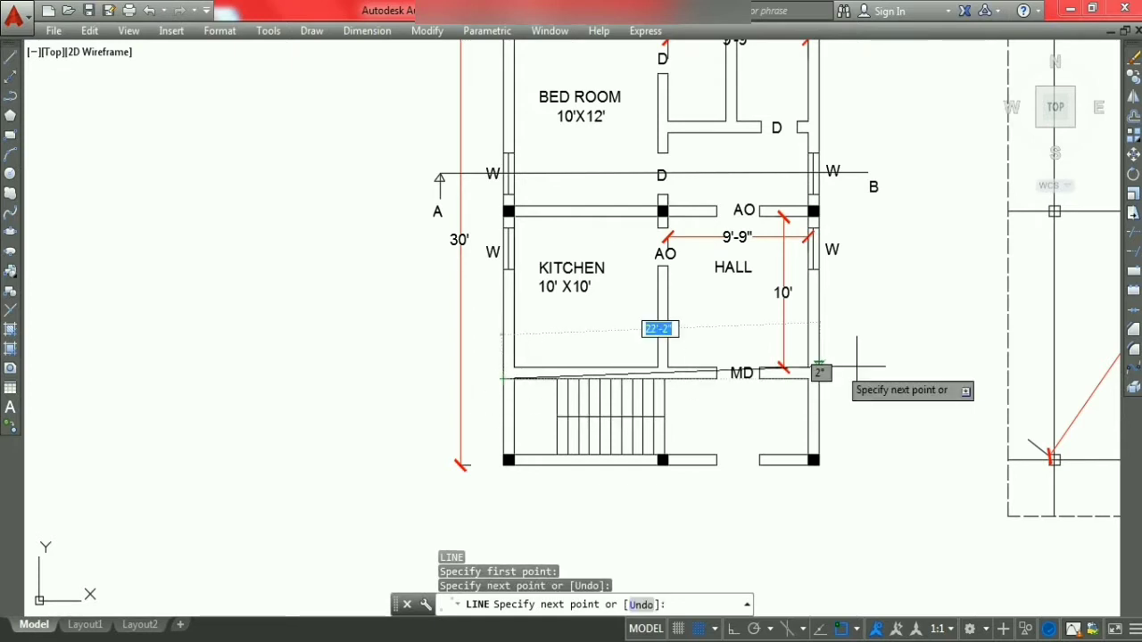
left_click(819, 378)
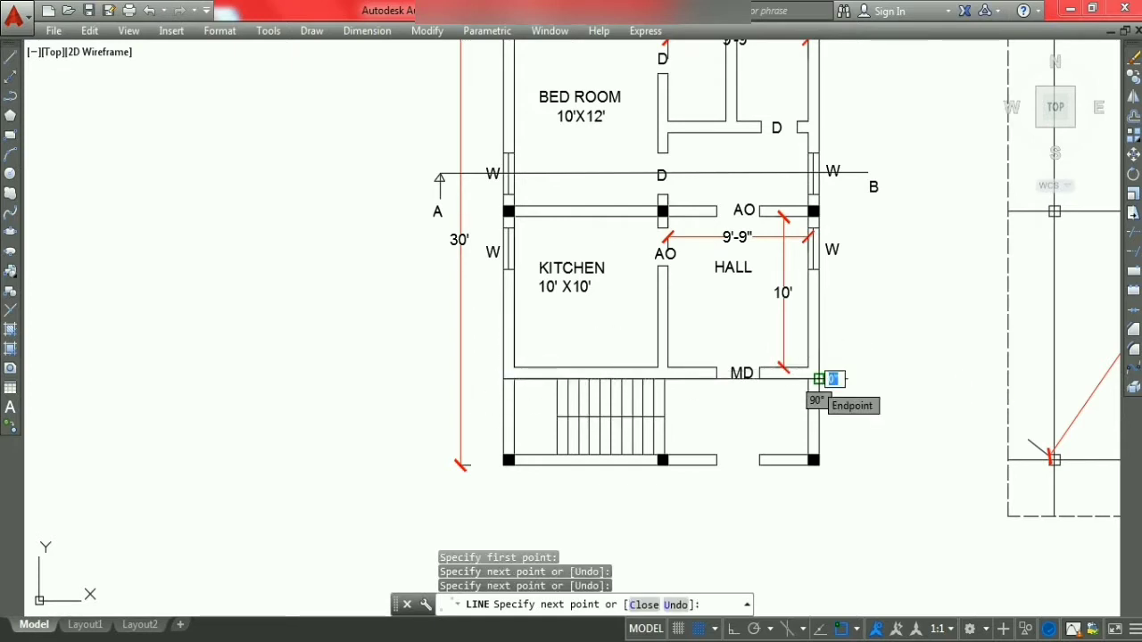
key("Escape")
type("TR")
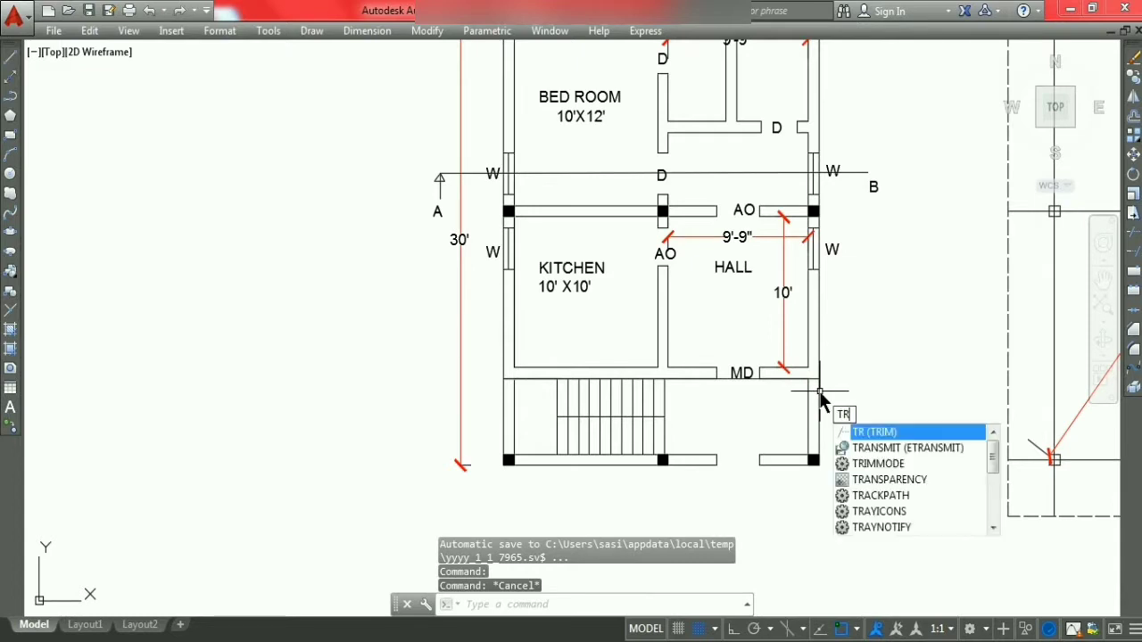
Step: Trim the wall lines around the stairs against the new line, then undo that trim
key("Return")
key("Return")
left_click(836, 436)
left_click(773, 389)
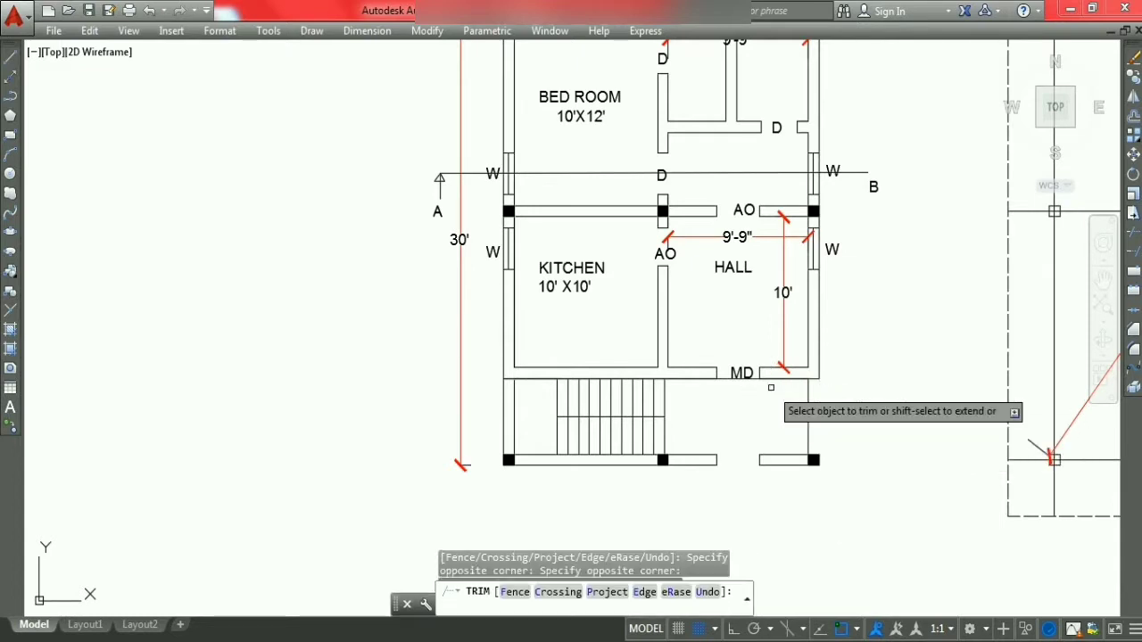
left_click(530, 413)
left_click(471, 406)
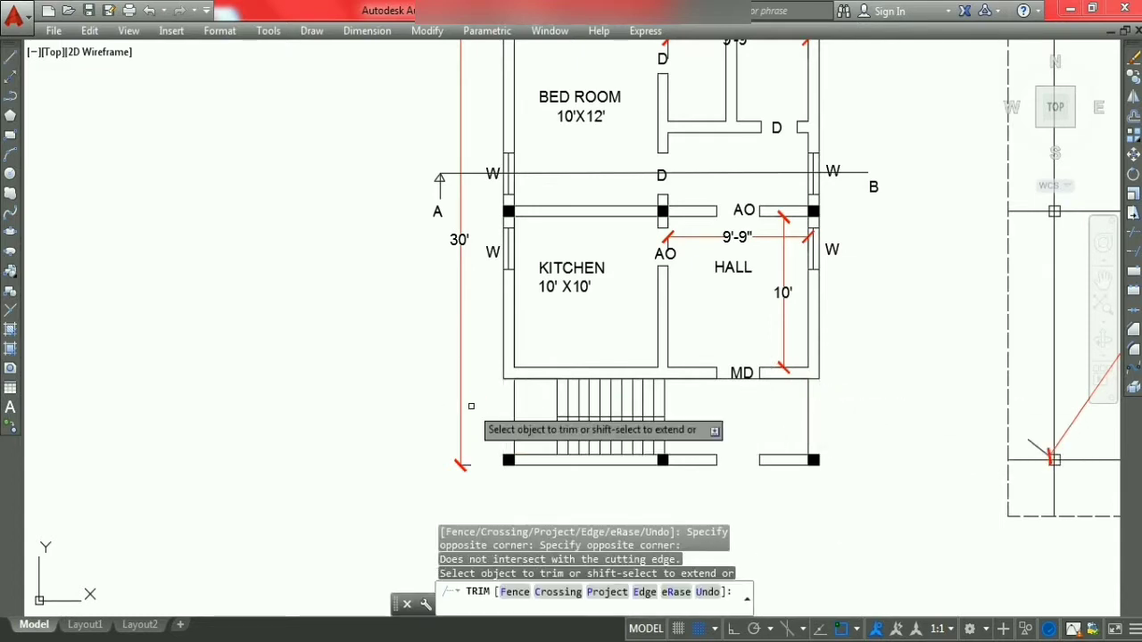
key("Escape")
key("Escape")
key("Escape")
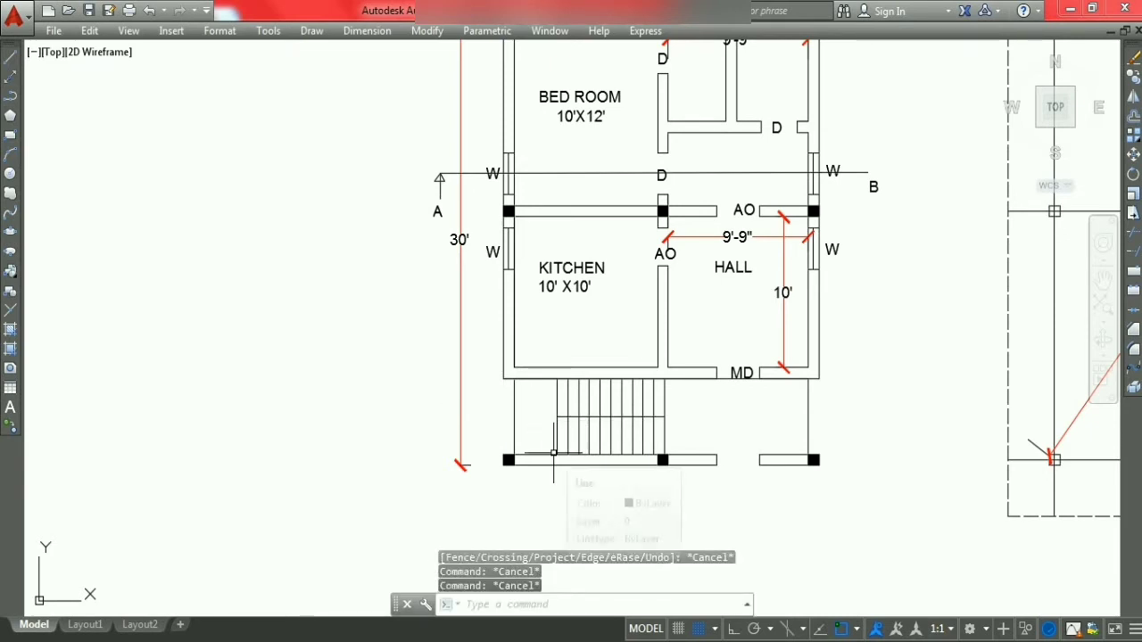
key("ctrl+z")
Step: Erase the inner line of the lower right wall
left_click(835, 427)
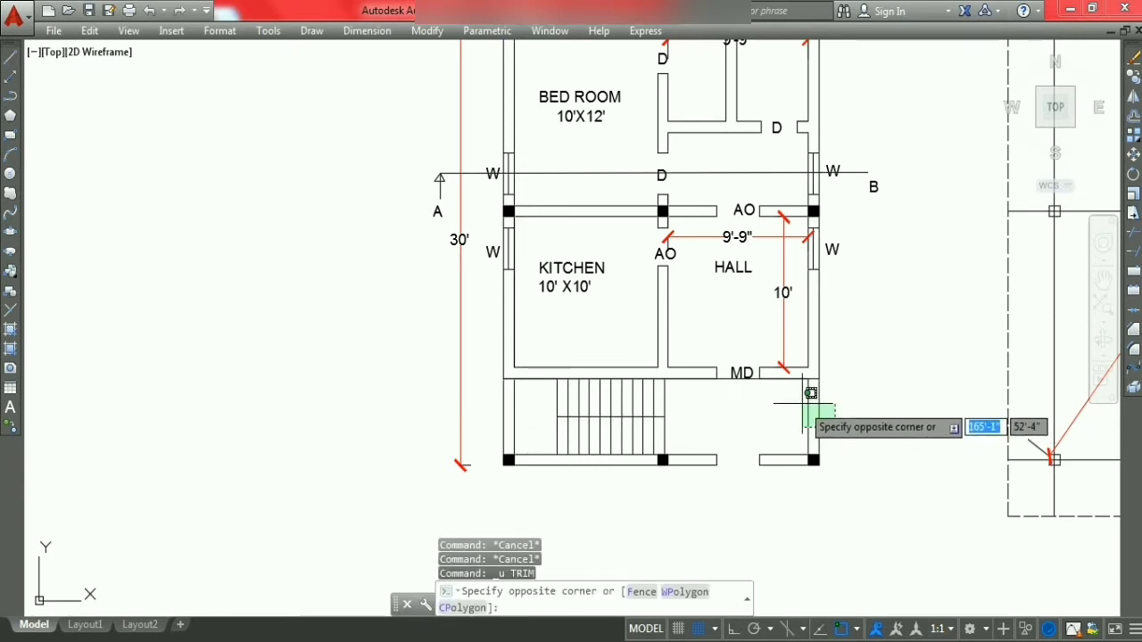
left_click(806, 393)
key("Escape")
left_click(839, 422)
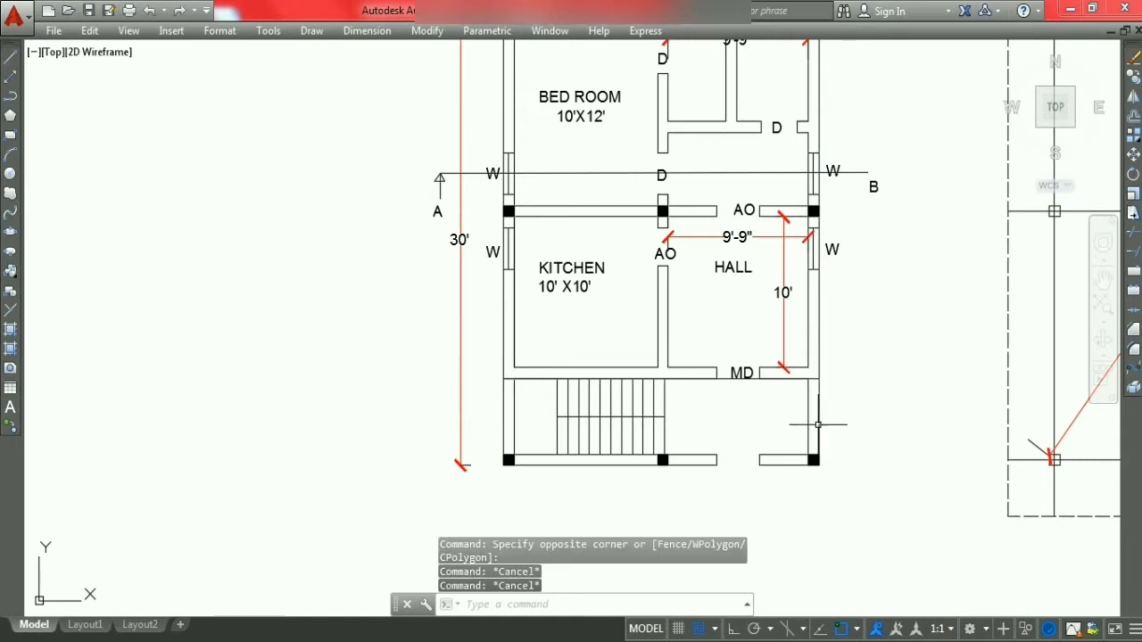
left_click(797, 410)
left_click(795, 408)
right_click(795, 407)
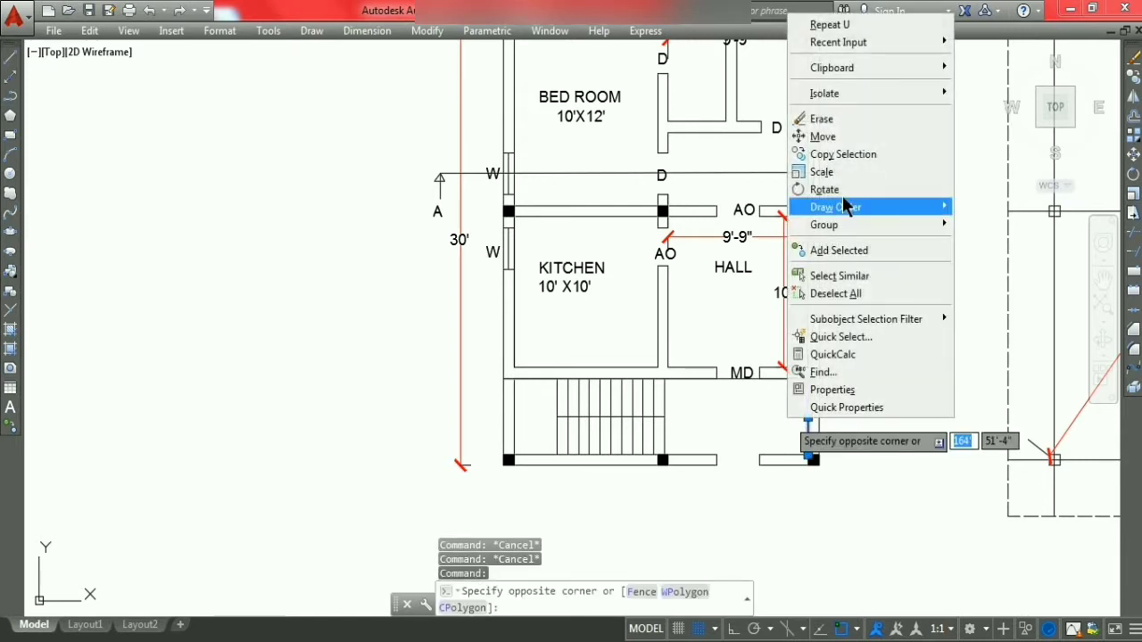
left_click(835, 117)
Step: Erase the short bottom-right wall segment and the bottom wall below the stairs
left_click(731, 433)
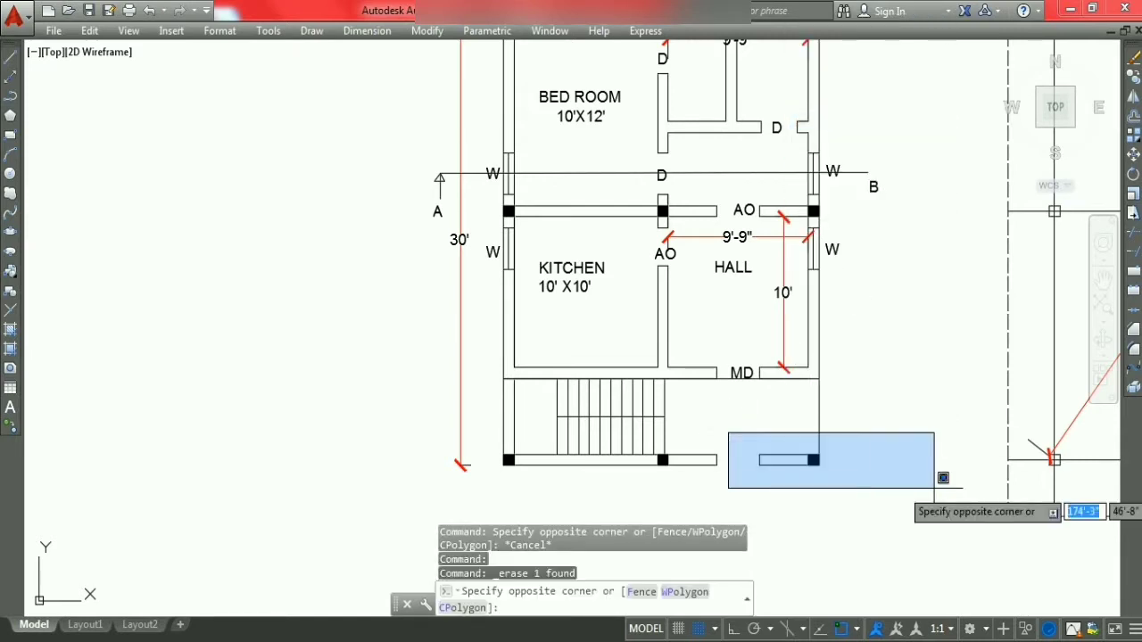
left_click(936, 485)
right_click(885, 482)
left_click(919, 208)
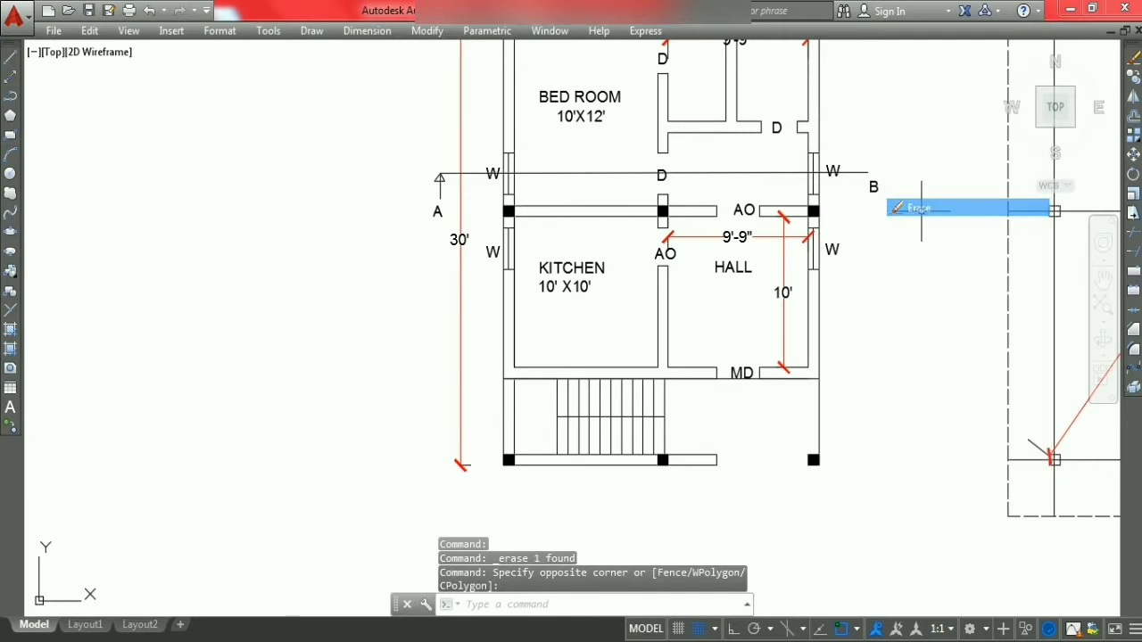
left_click(477, 446)
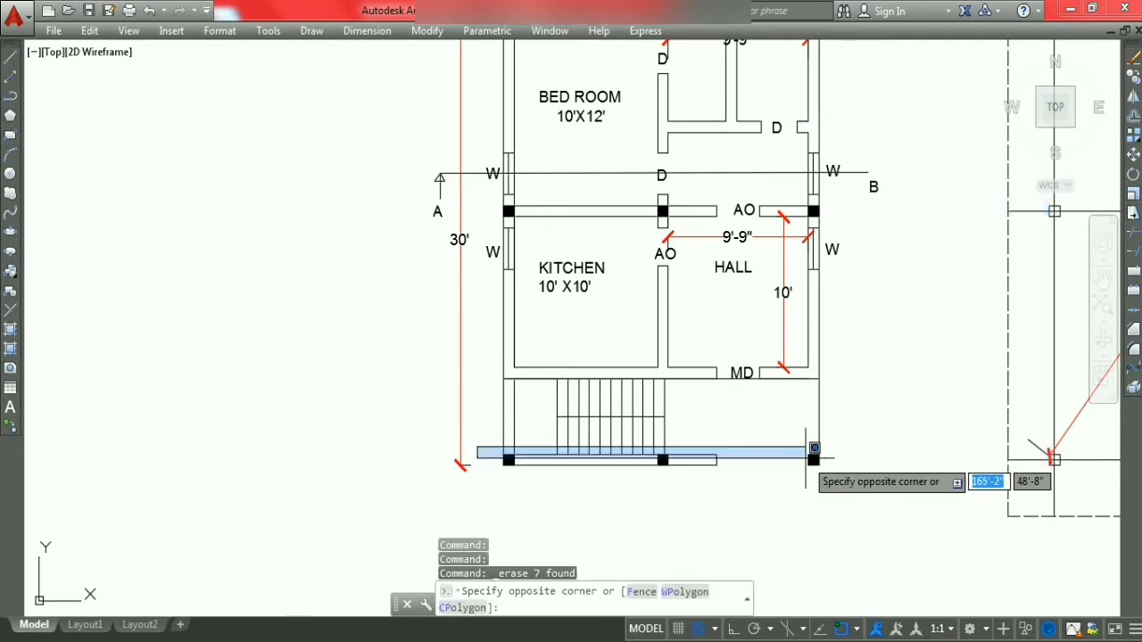
left_click(808, 473)
right_click(735, 487)
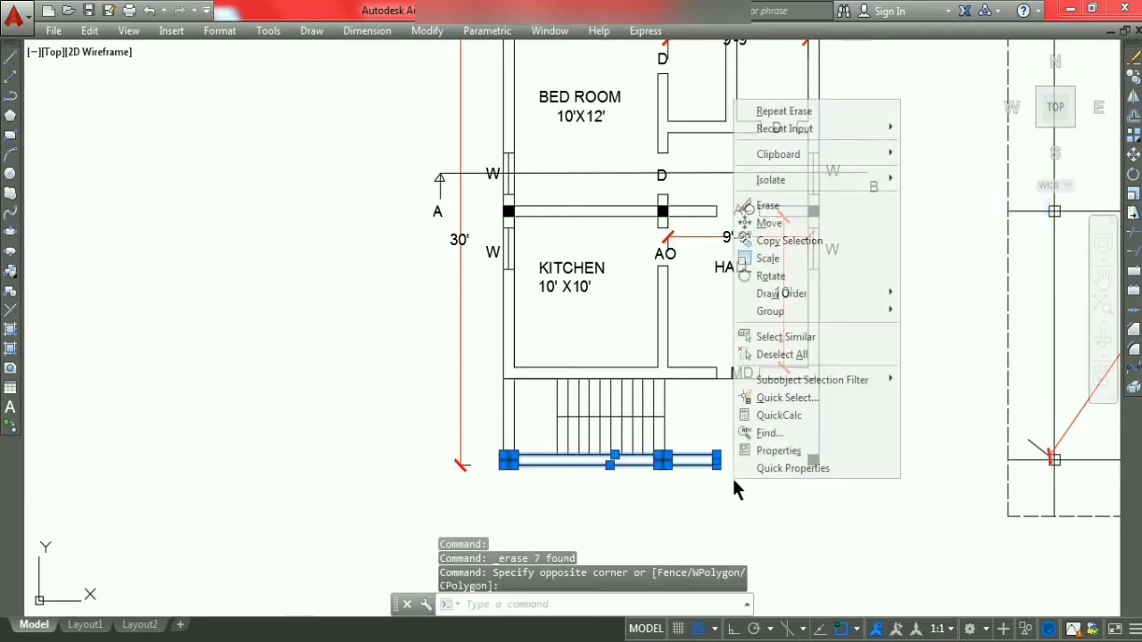
left_click(769, 206)
Step: Select the hatched column fills along the bottom edge, then clear the selection
left_click(789, 430)
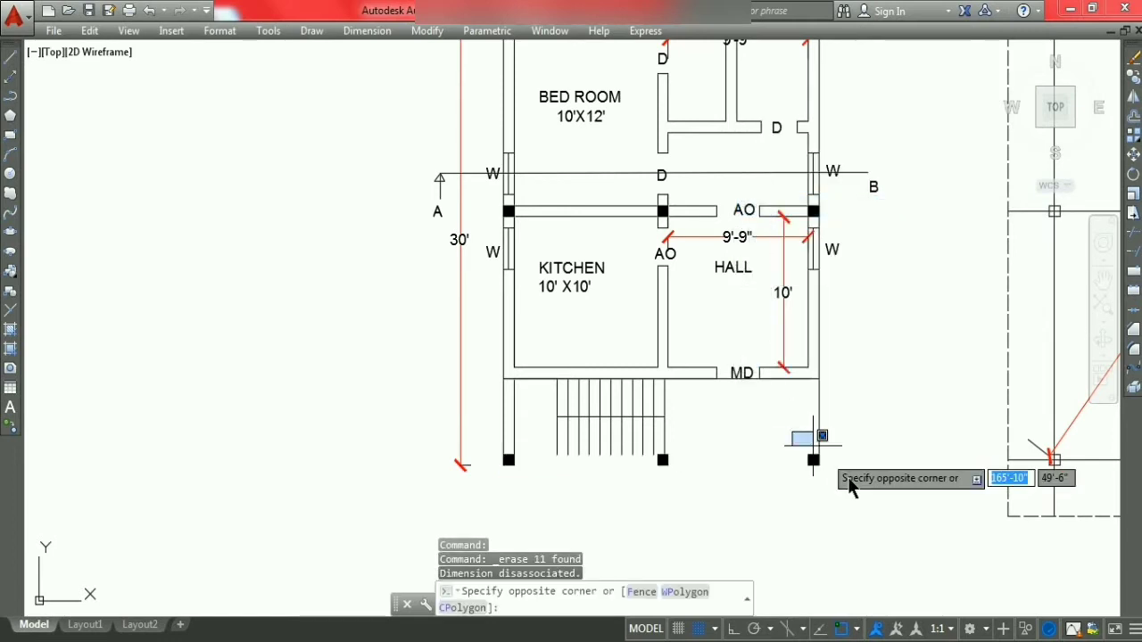
left_click(822, 479)
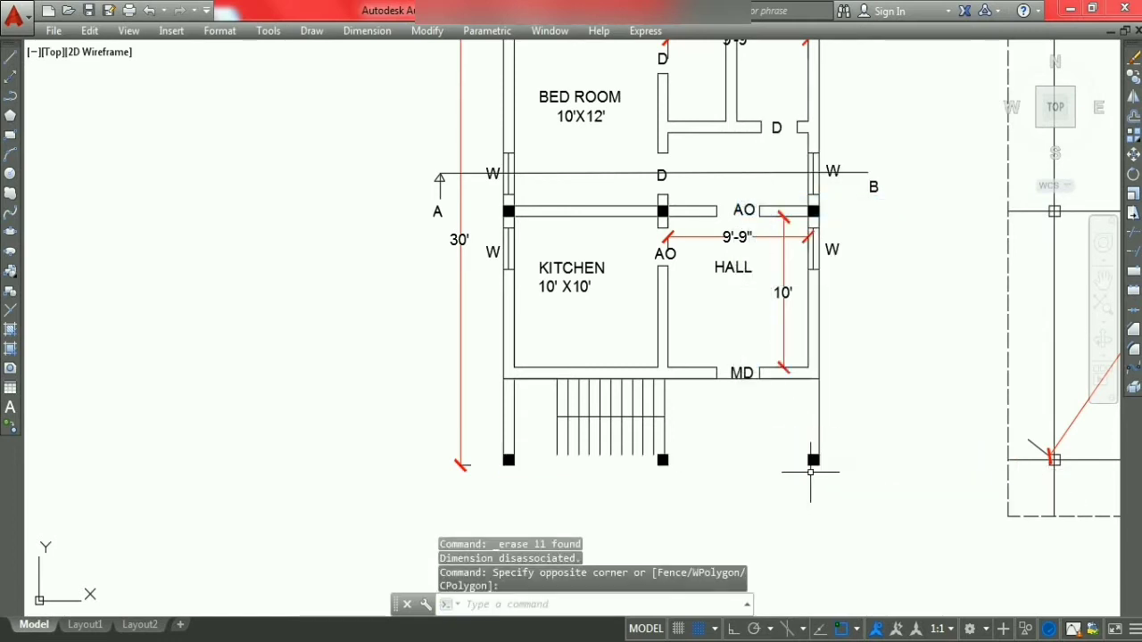
left_click(817, 451)
left_click(709, 461)
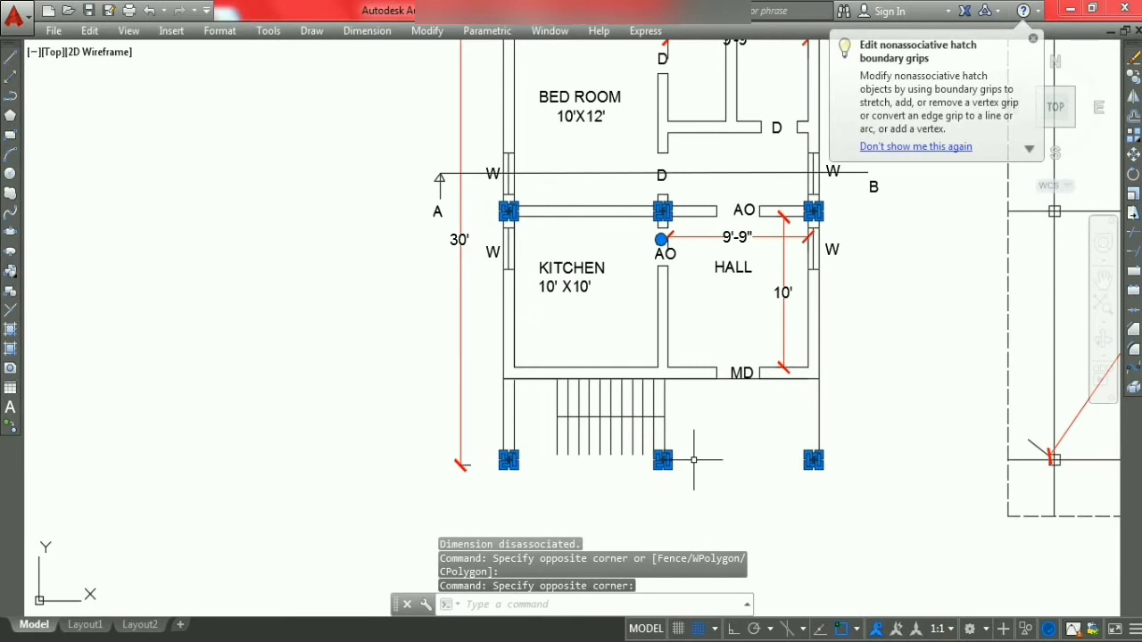
key("Escape")
key("Escape")
key("Escape")
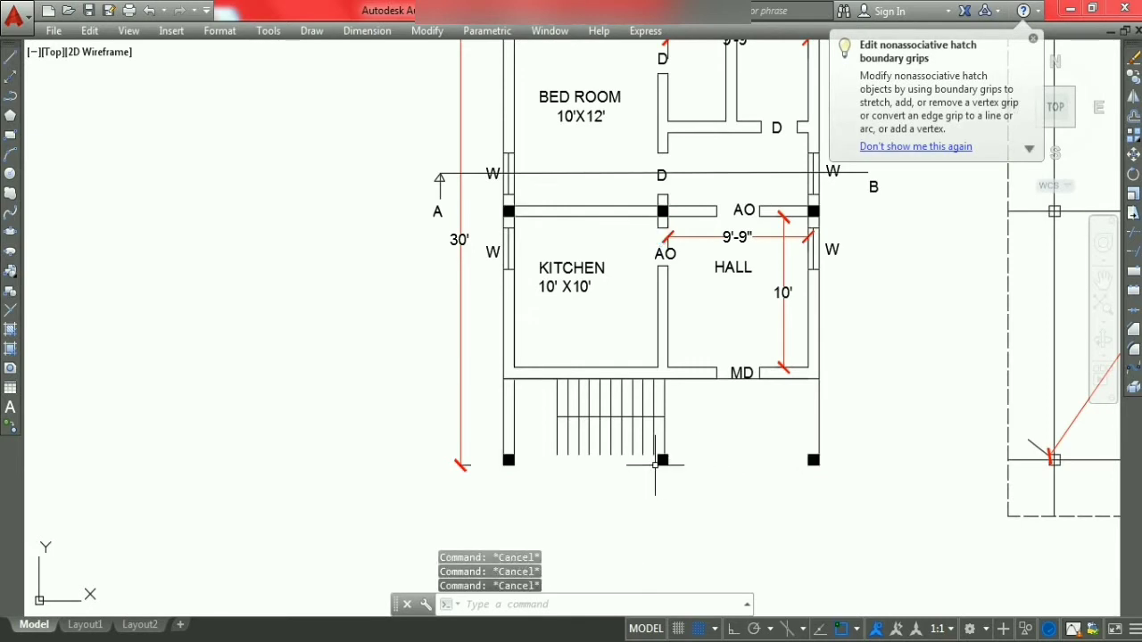
scroll(687, 457, "up", 4)
Step: Erase the hatched column fill beside the stairs
left_click(673, 454)
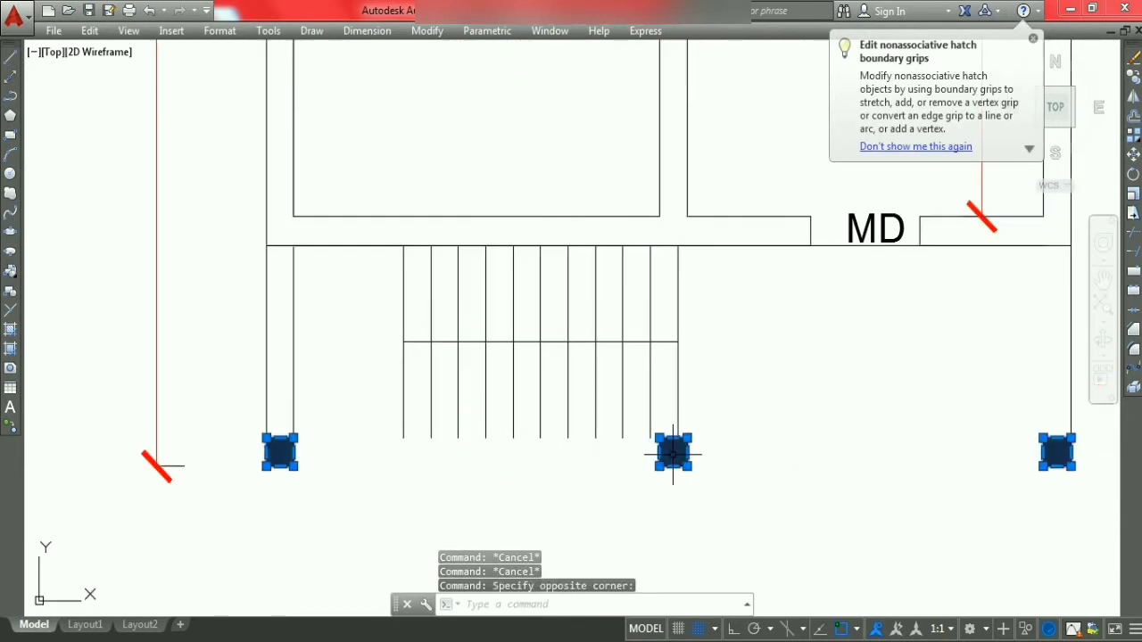
right_click(672, 454)
left_click(719, 341)
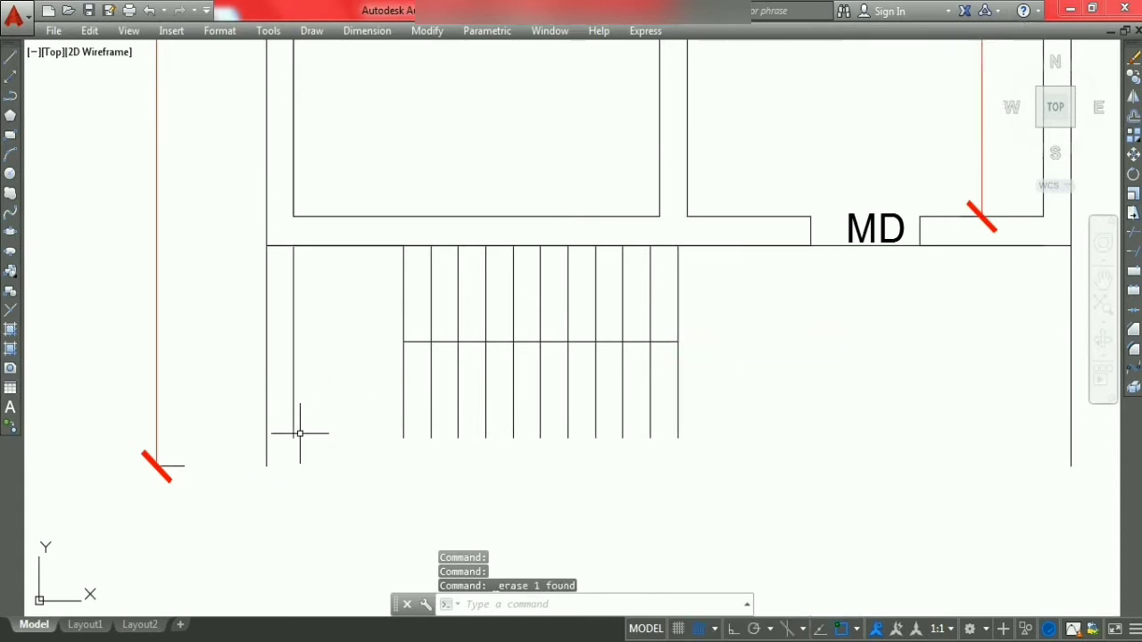
Step: Begin a line at the stair's lower corner with Ortho turned on, then cancel it
type("l")
key("Return")
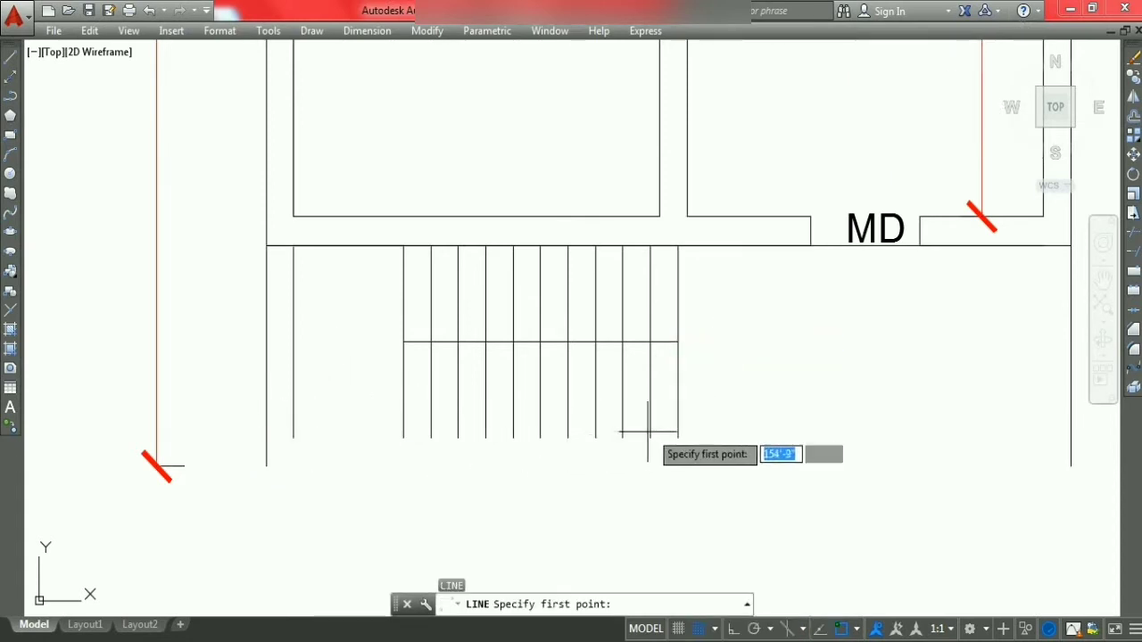
left_click(678, 438)
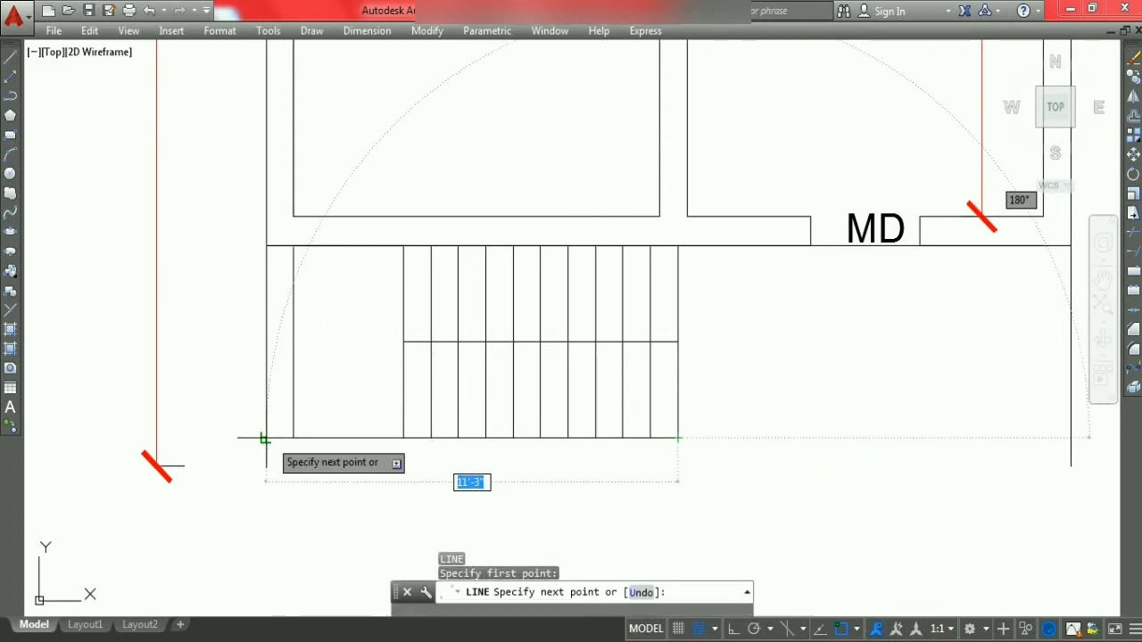
key("F8")
key("Escape")
key("Escape")
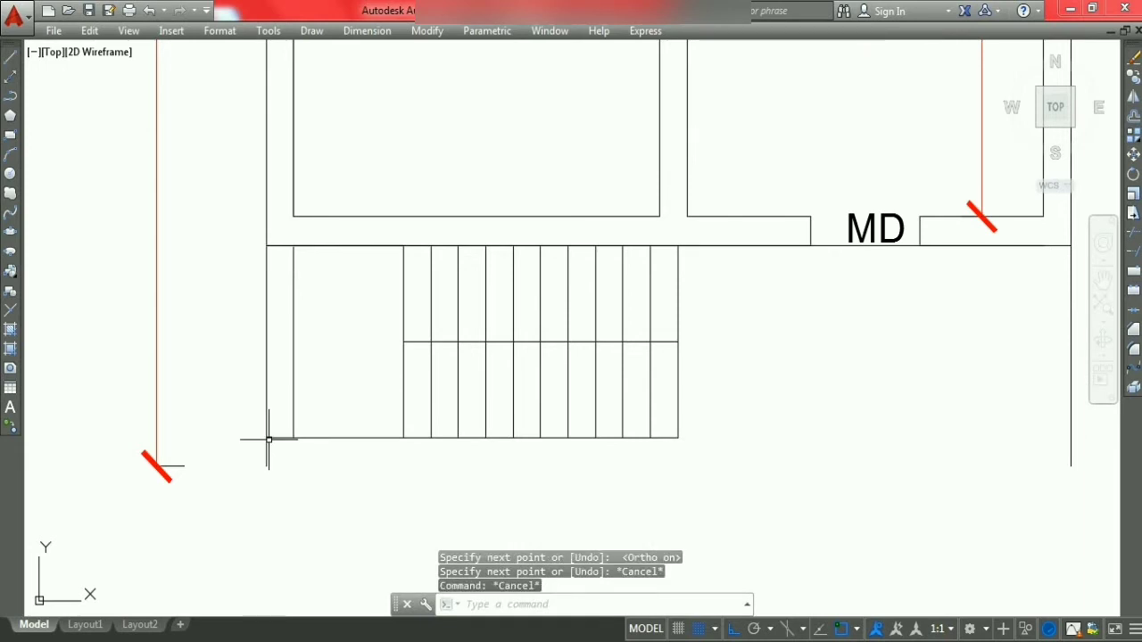
Step: Trim the overhanging line end at the staircase's bottom-left edge
key("Return")
key("Return")
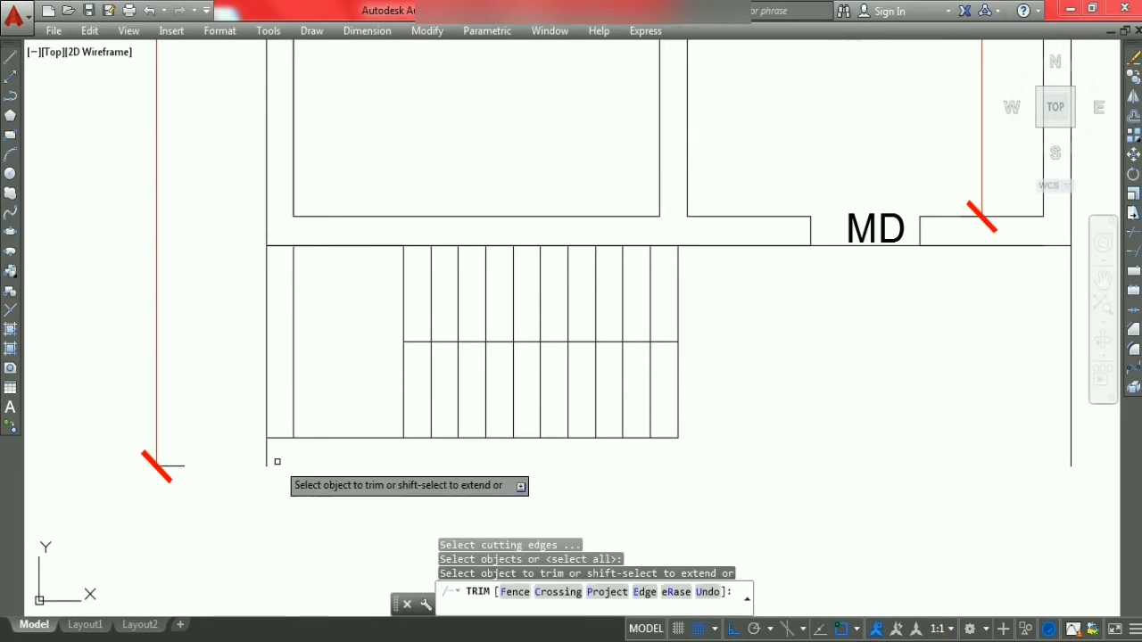
left_click(248, 455)
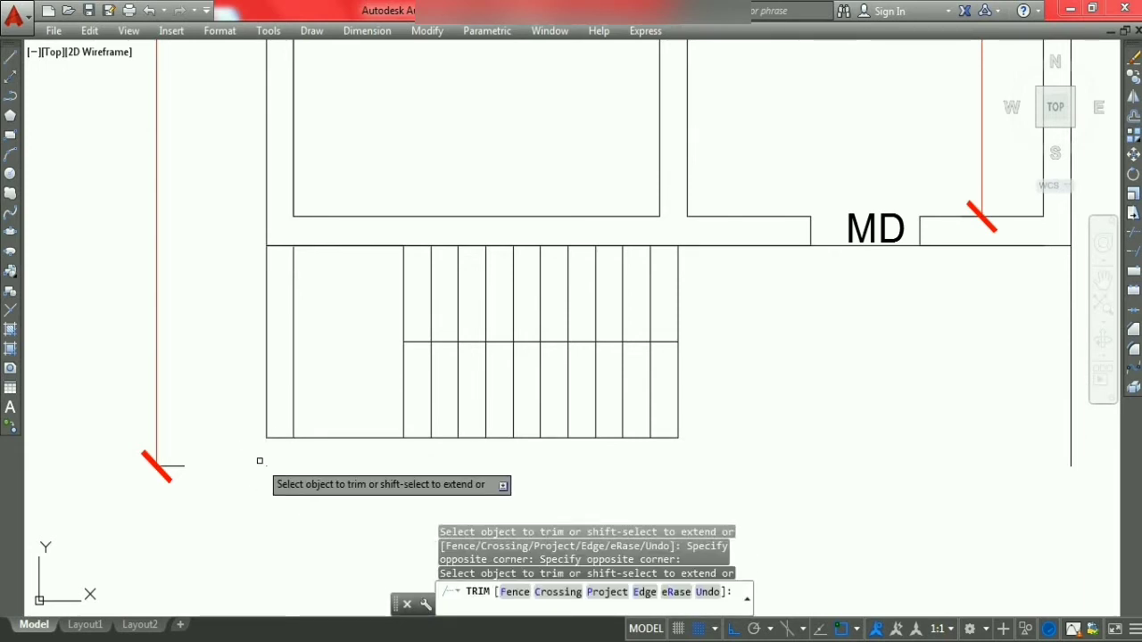
key("Escape")
key("Escape")
scroll(260, 461, "down", 2)
scroll(308, 462, "down", 2)
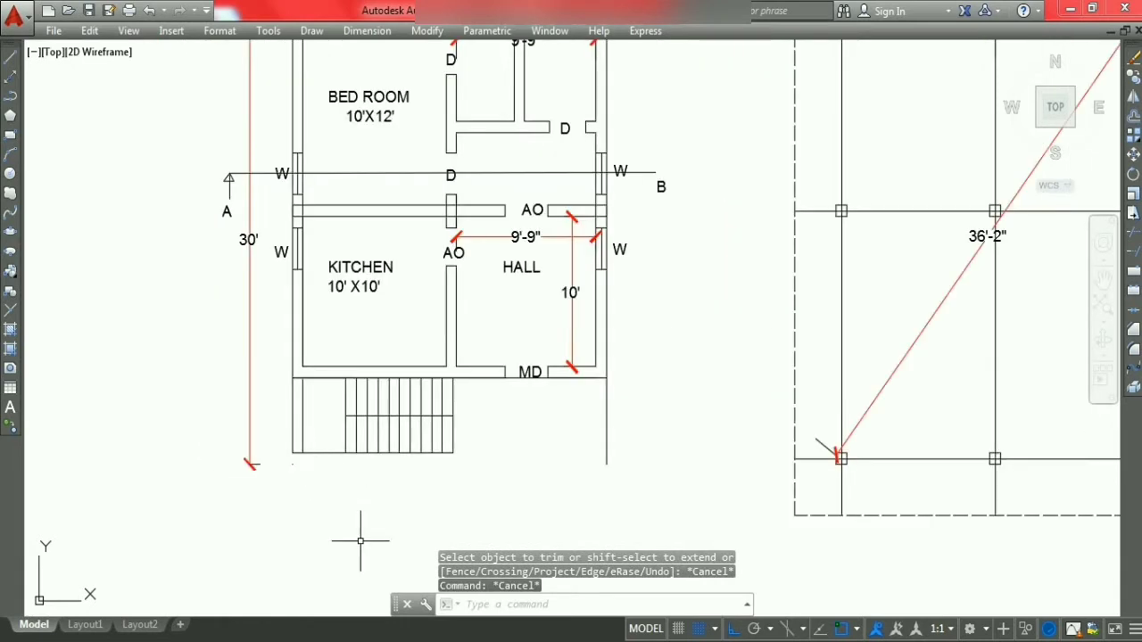
left_click(665, 468)
left_click(603, 419)
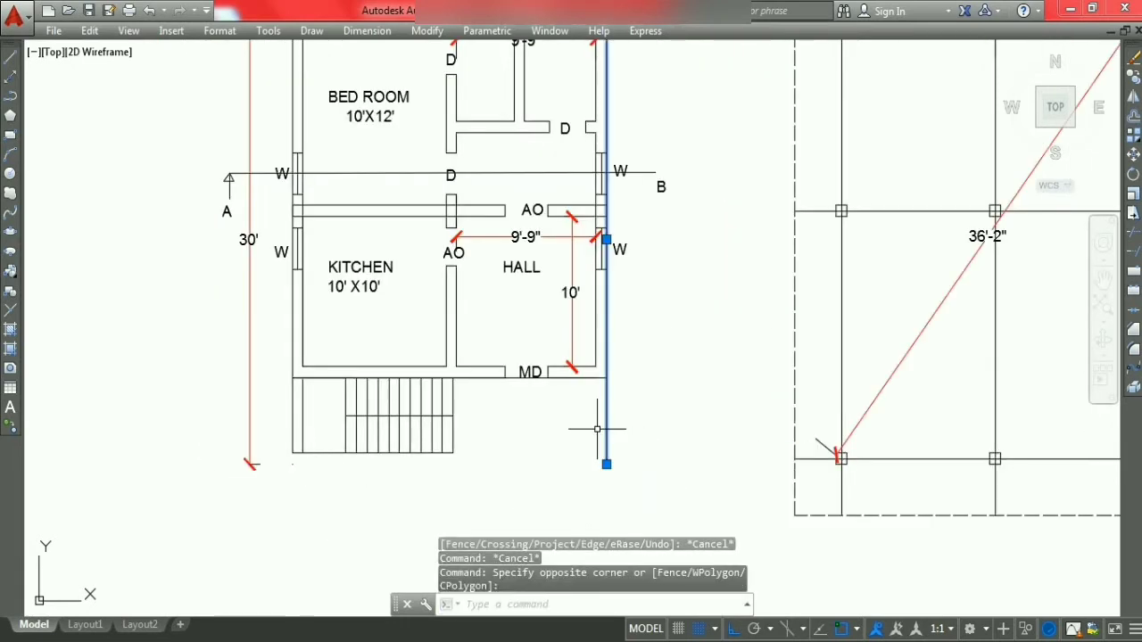
left_click(607, 464)
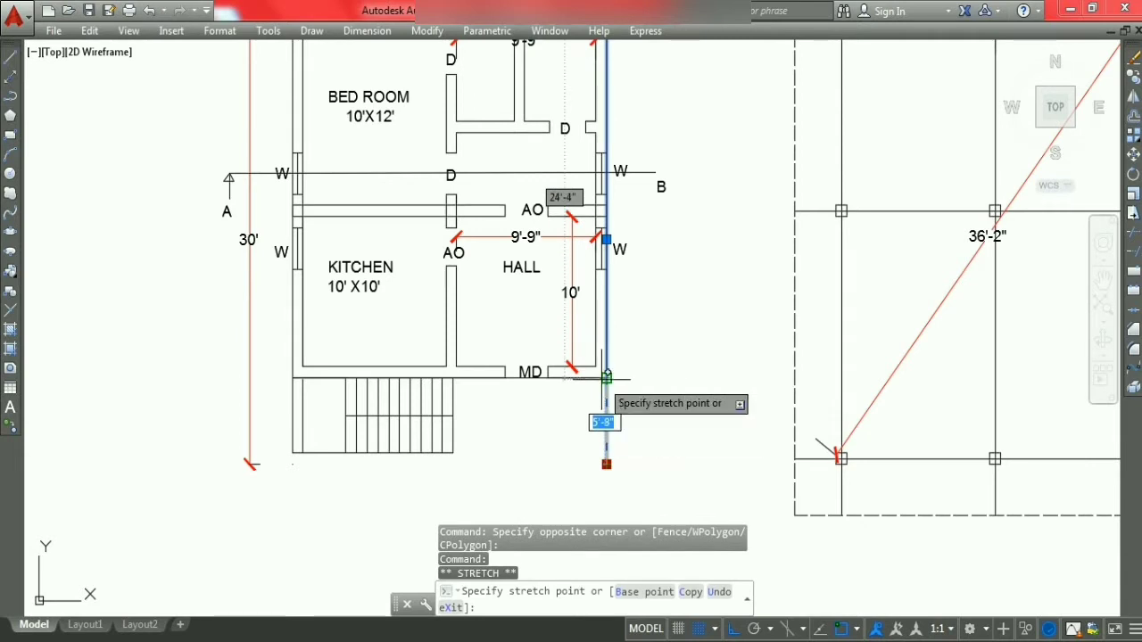
key("Escape")
key("Escape")
key("Escape")
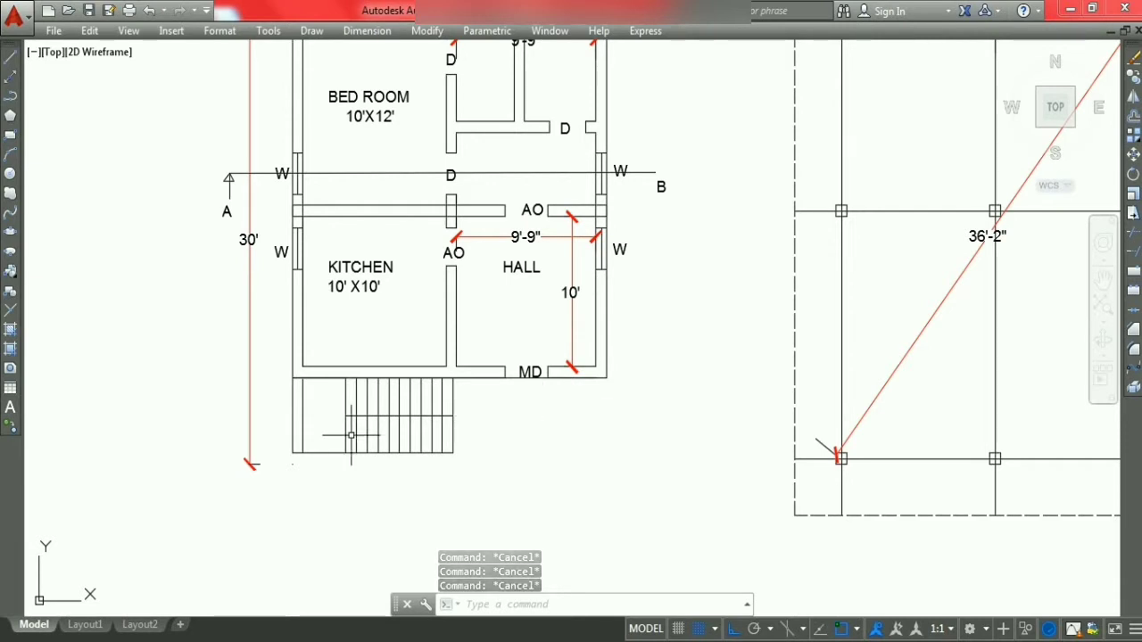
scroll(381, 446, "up", 2)
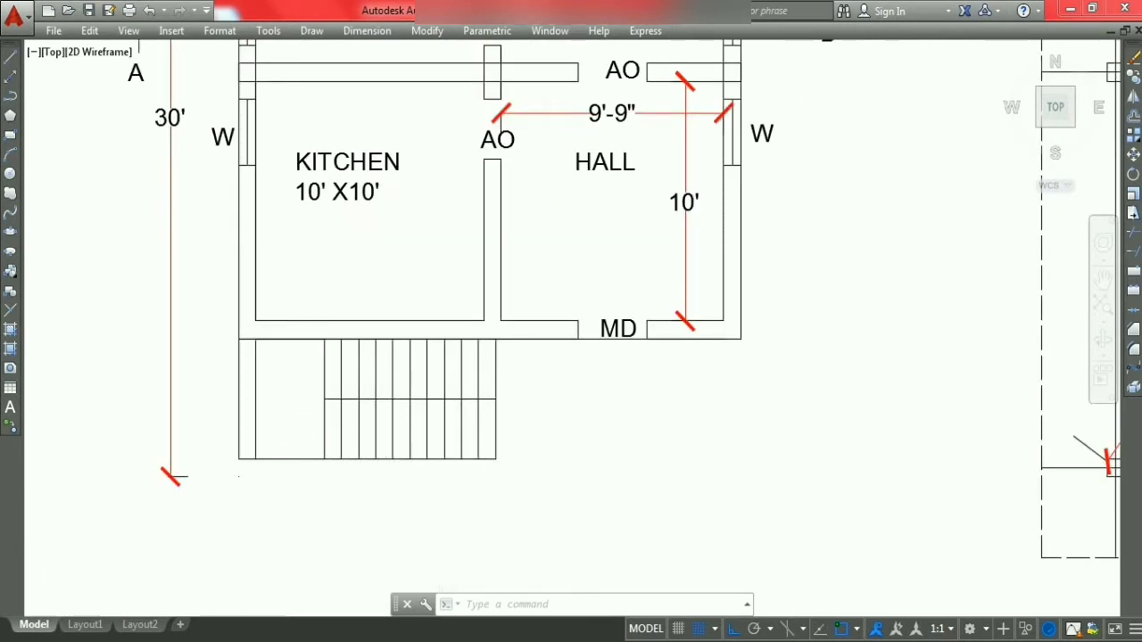
Step: Draw the walking line left across the lower flight, up, and back right across the upper flight
scroll(388, 424, "up", 2)
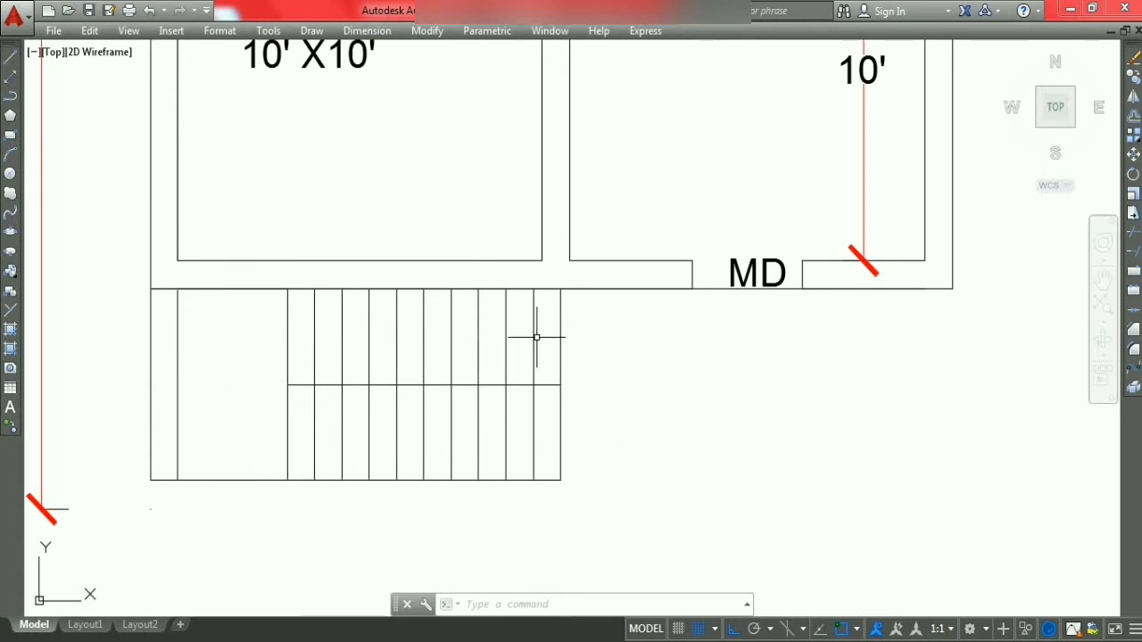
type("l")
key("Return")
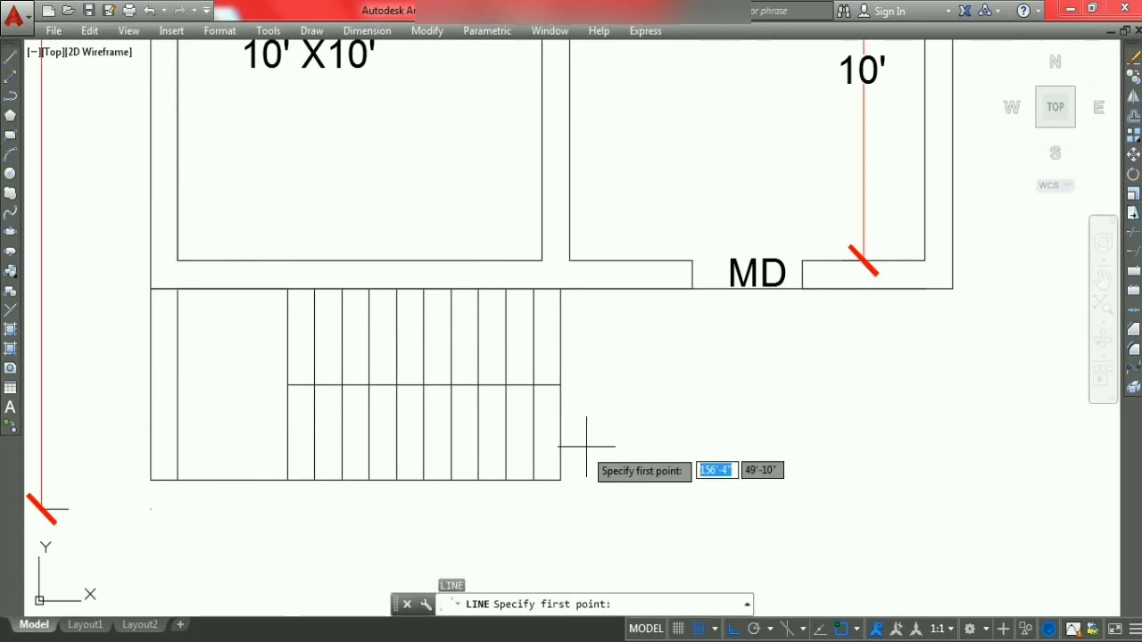
left_click(559, 430)
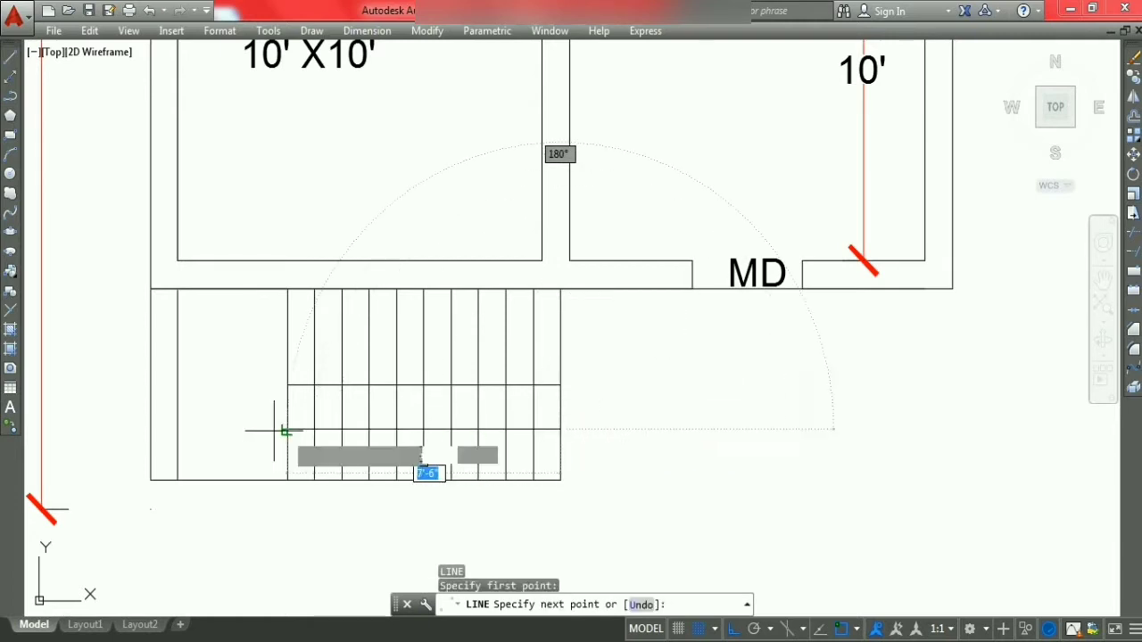
left_click(226, 429)
left_click(227, 340)
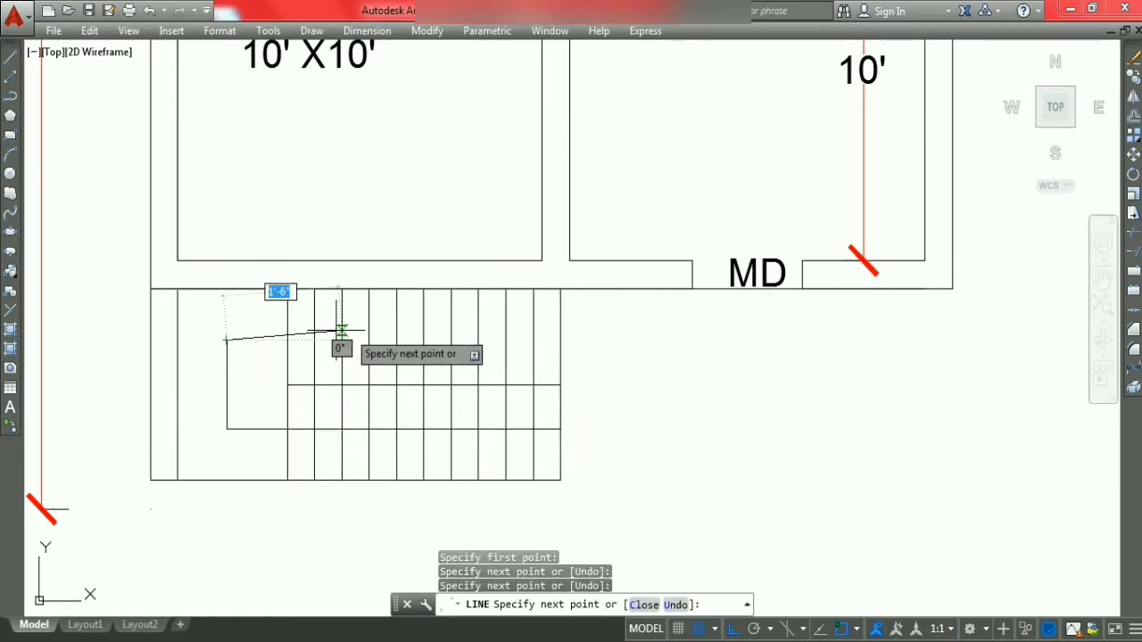
left_click(533, 340)
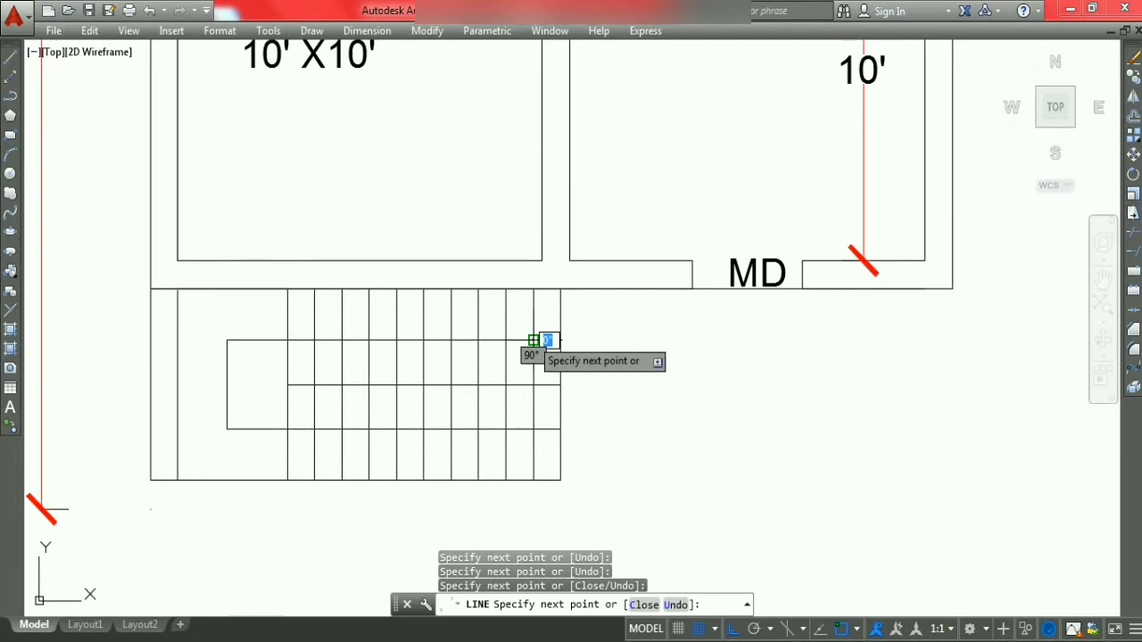
key("Escape")
key("Escape")
key("Escape")
scroll(454, 419, "down", 2)
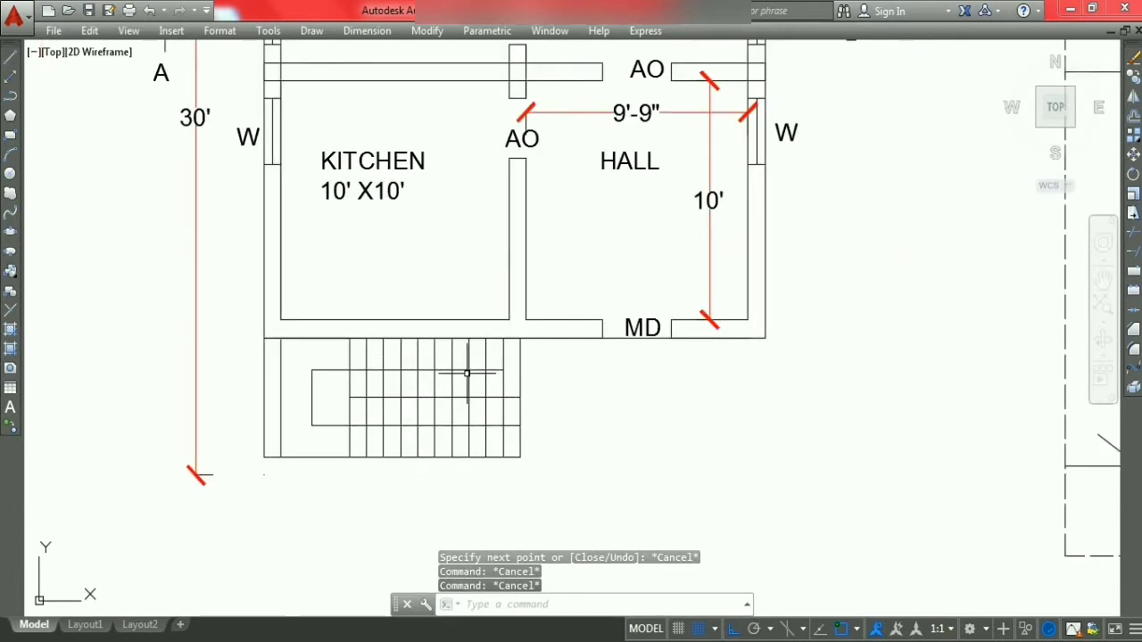
Step: Draw a triangular arrowhead pointing right at the walking line's end
type("l")
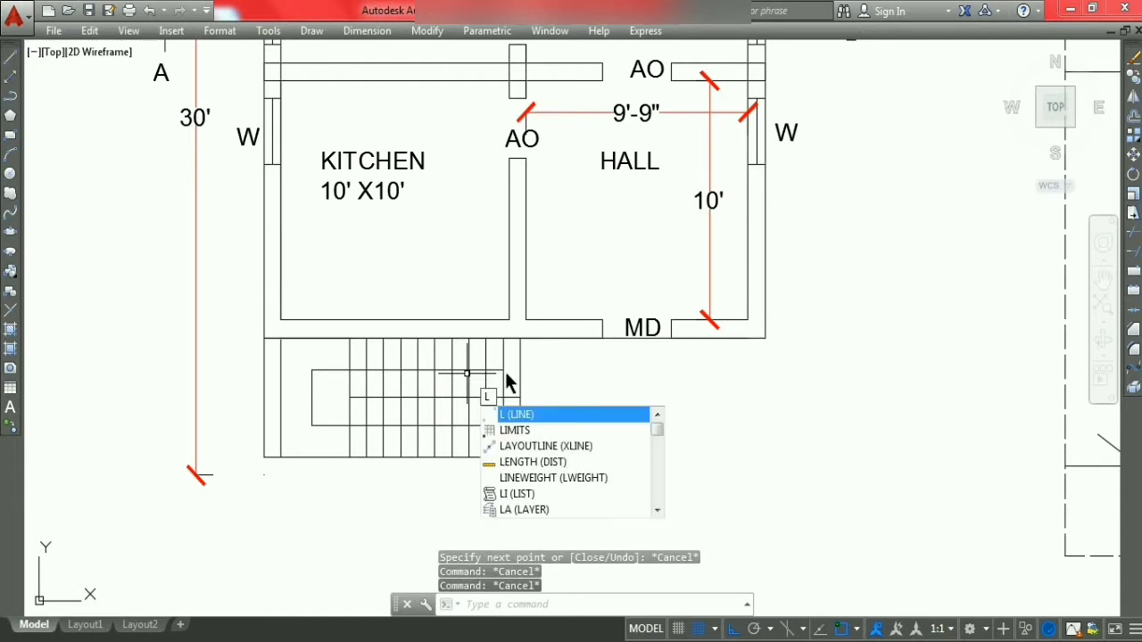
key("Return")
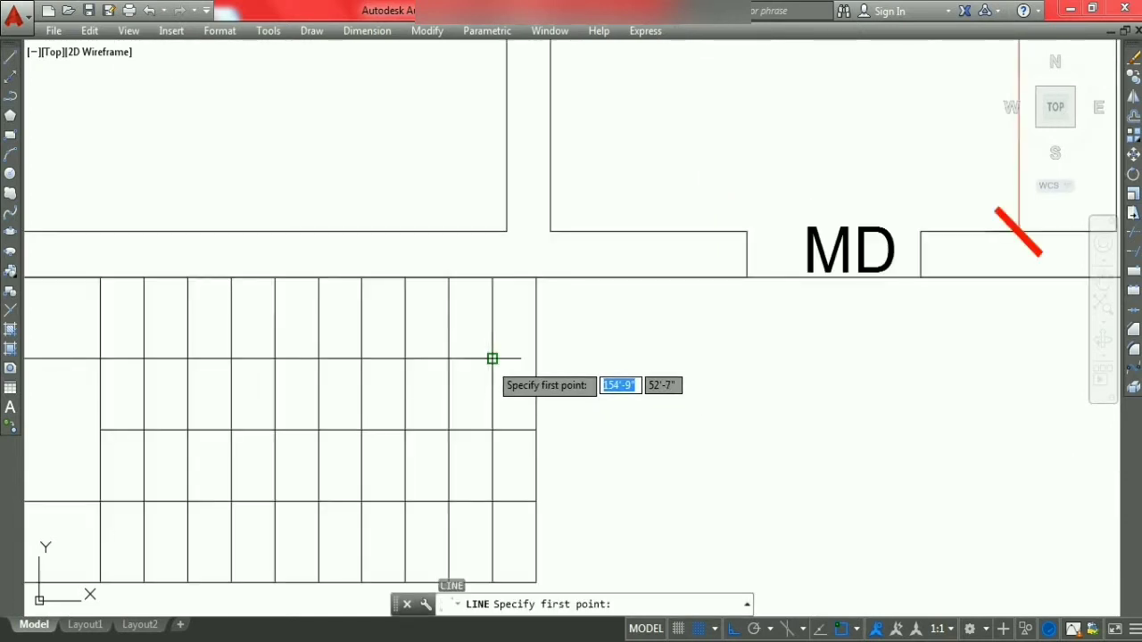
left_click(493, 359)
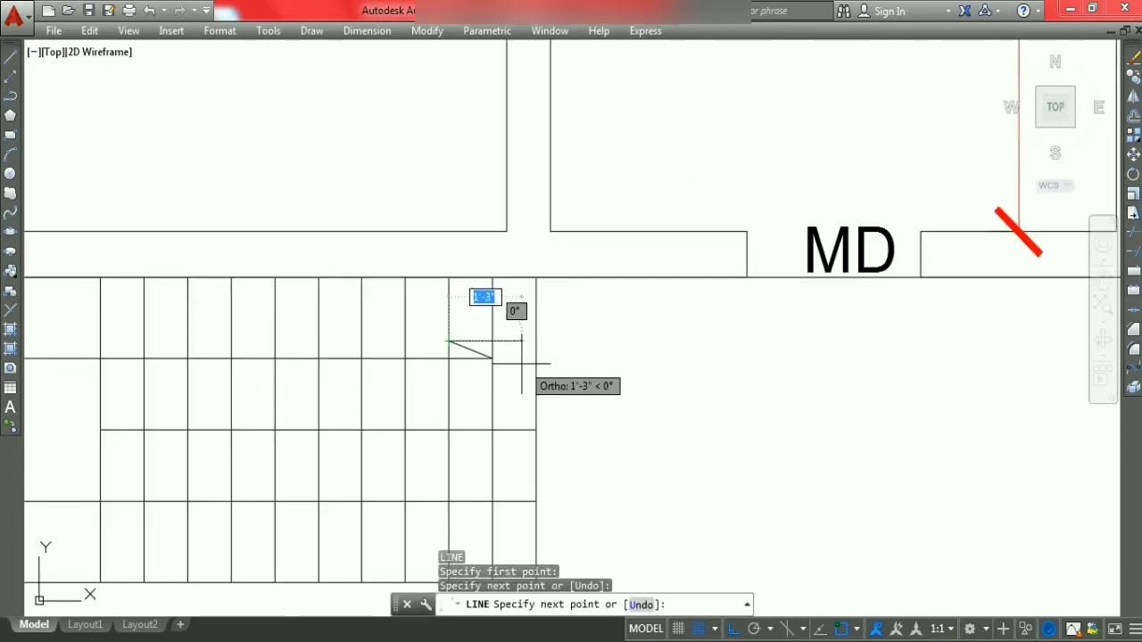
left_click(448, 374)
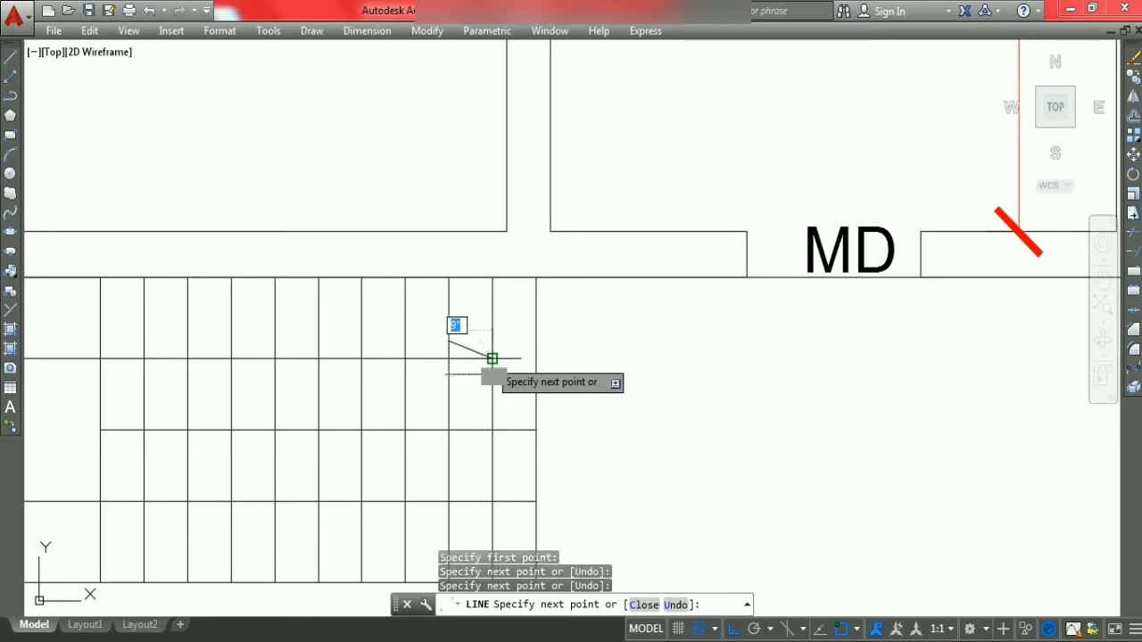
left_click(449, 342)
key("Escape")
key("Escape")
key("Escape")
scroll(536, 388, "down", 2)
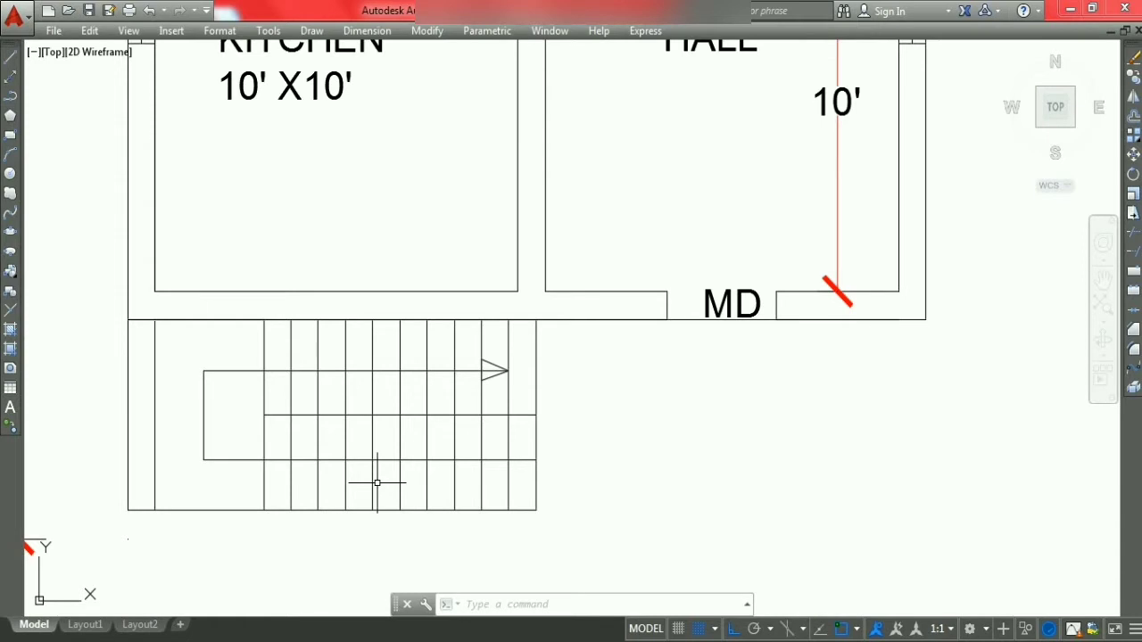
scroll(377, 482, "down", 6)
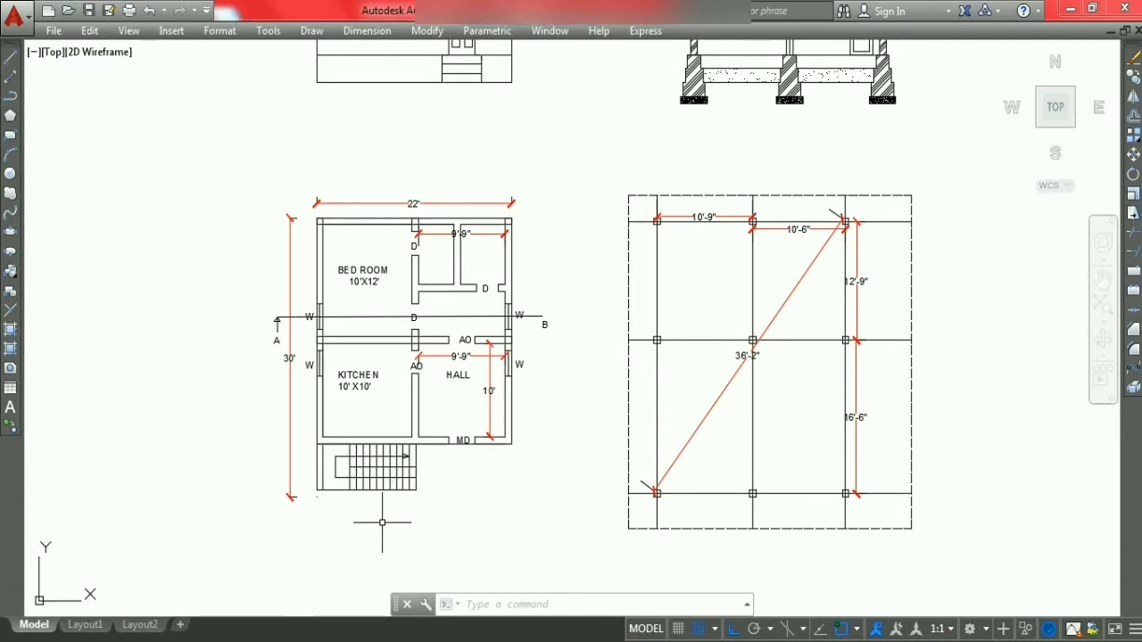
scroll(382, 522, "down", 4)
scroll(369, 356, "up", 4)
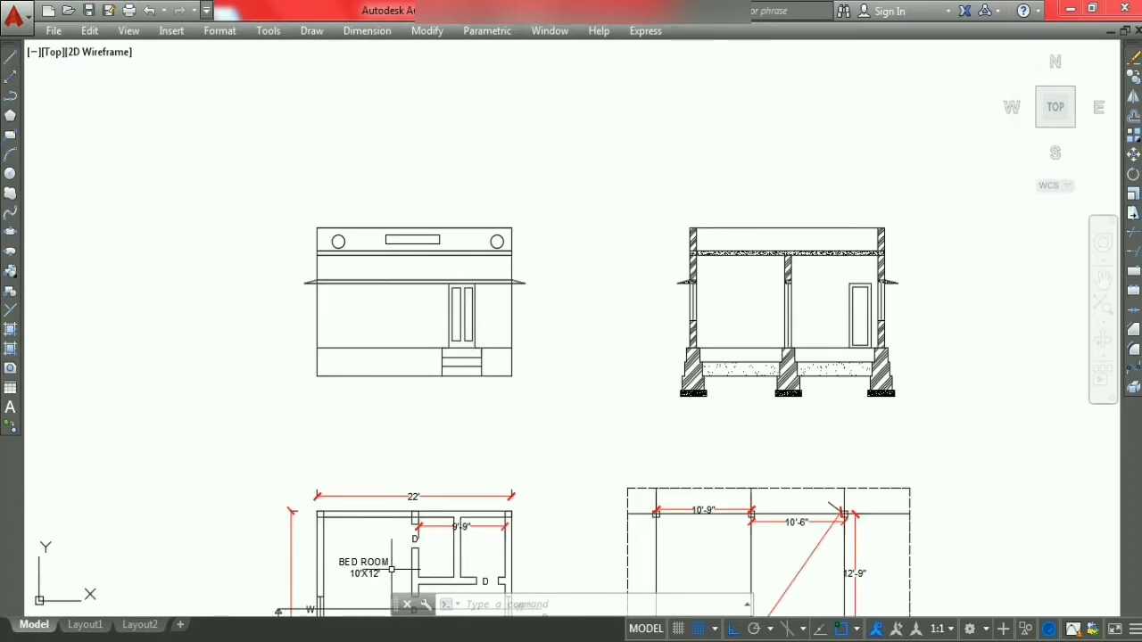
scroll(535, 382, "down", 4)
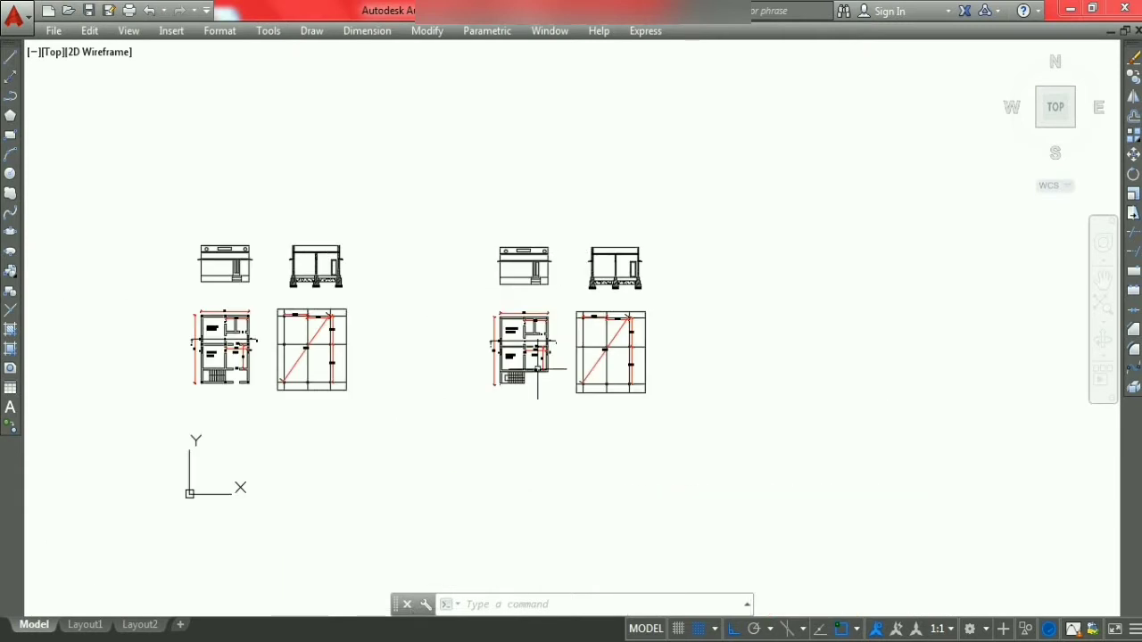
scroll(500, 401, "up", 4)
scroll(485, 425, "up", 2)
type("X")
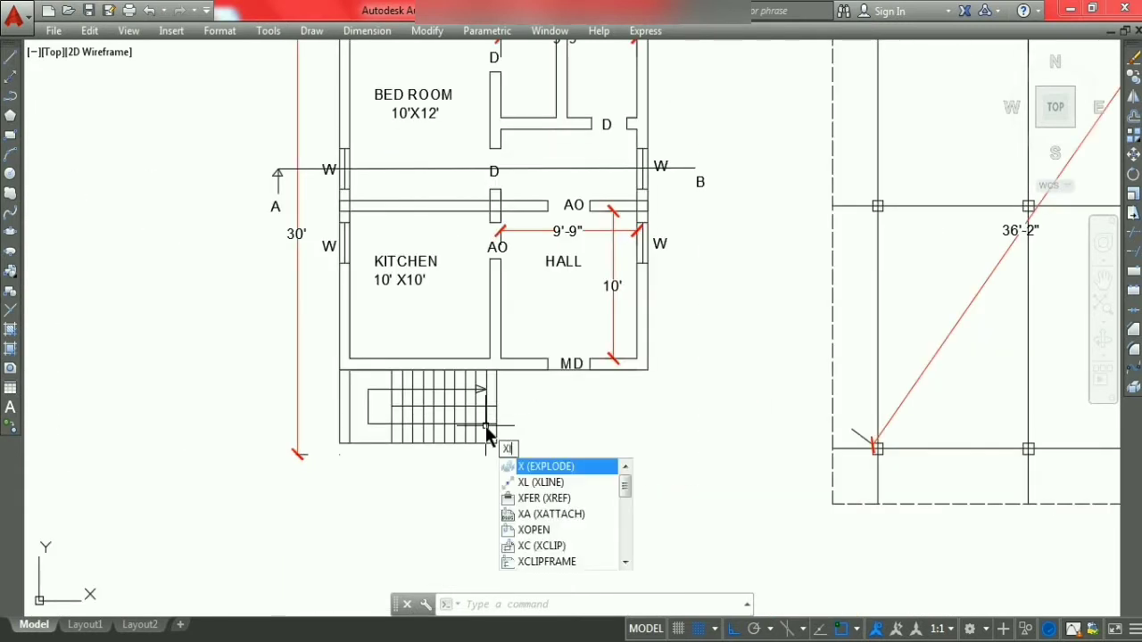
Step: Place vertical construction lines at the staircase corners, running up through the front elevation
type("l")
key("Return")
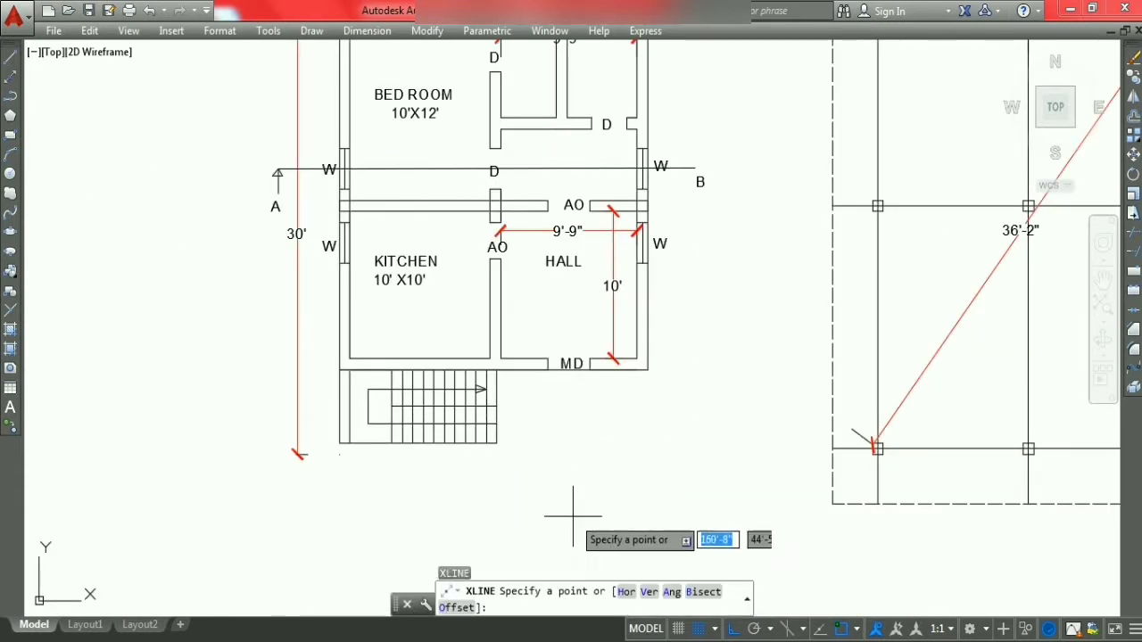
left_click(646, 594)
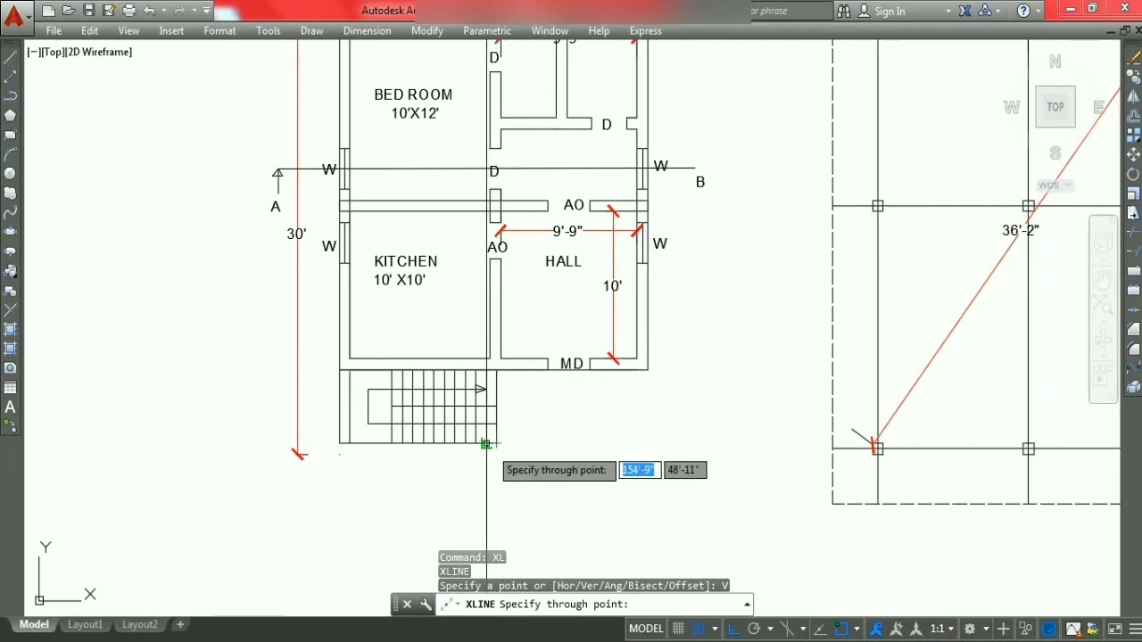
scroll(496, 446, "down", 4)
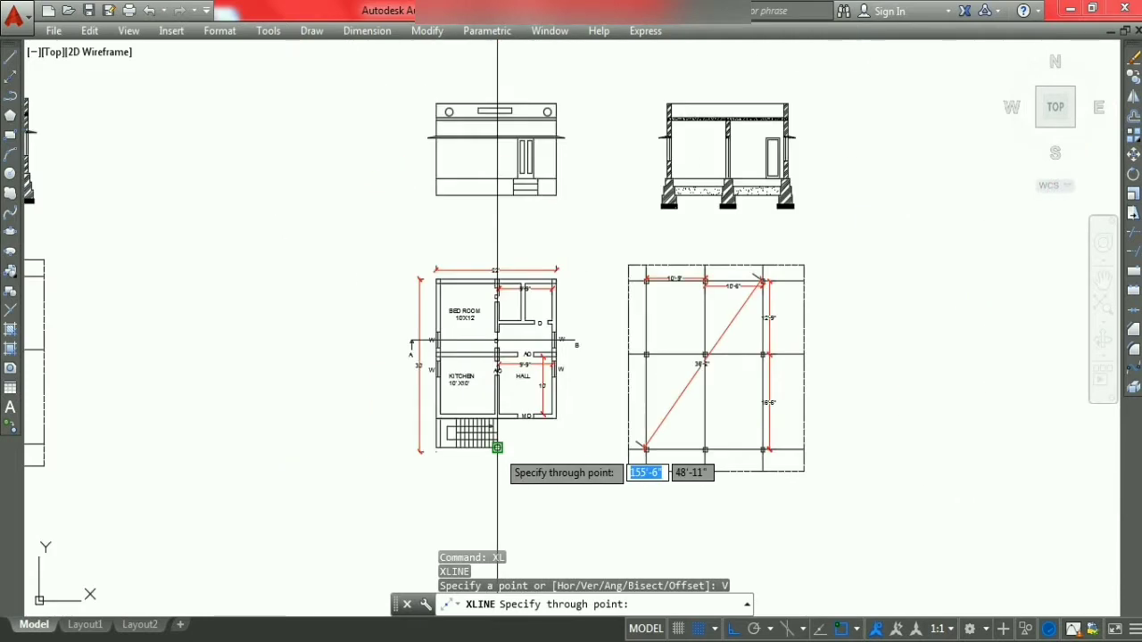
left_click(497, 447)
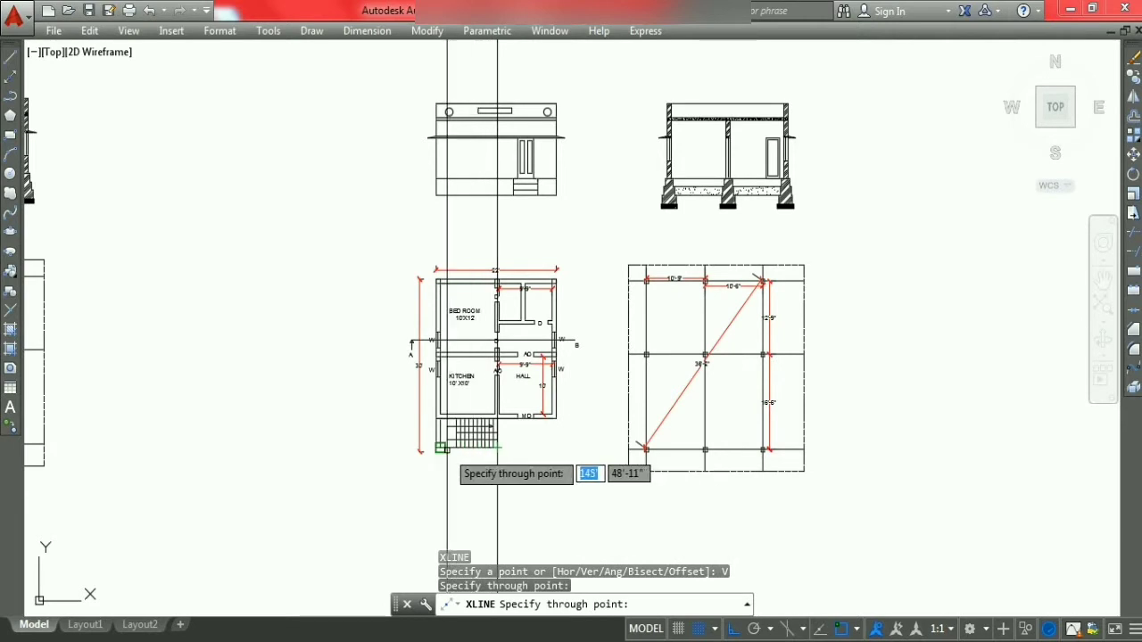
scroll(440, 447, "up", 4)
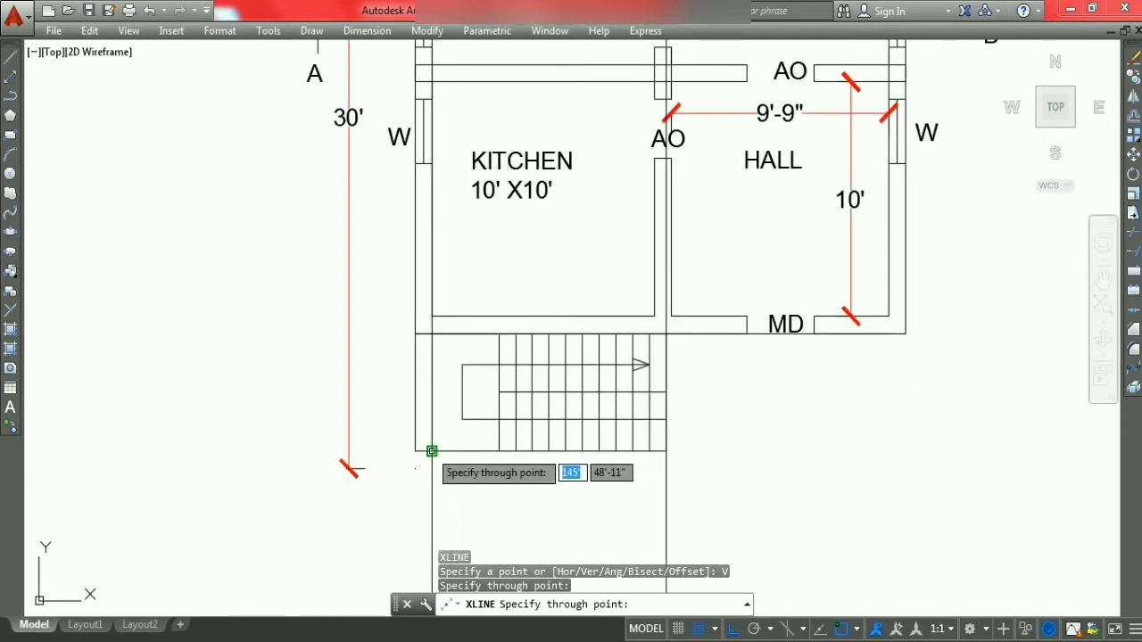
left_click(432, 452)
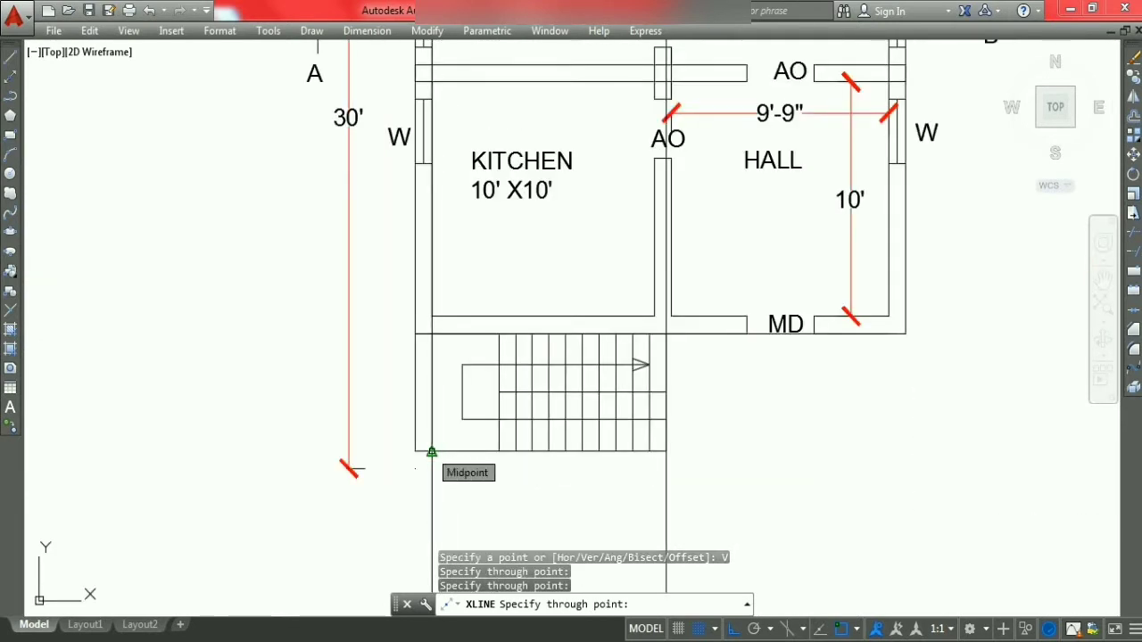
key("Escape")
key("Escape")
scroll(467, 484, "down", 4)
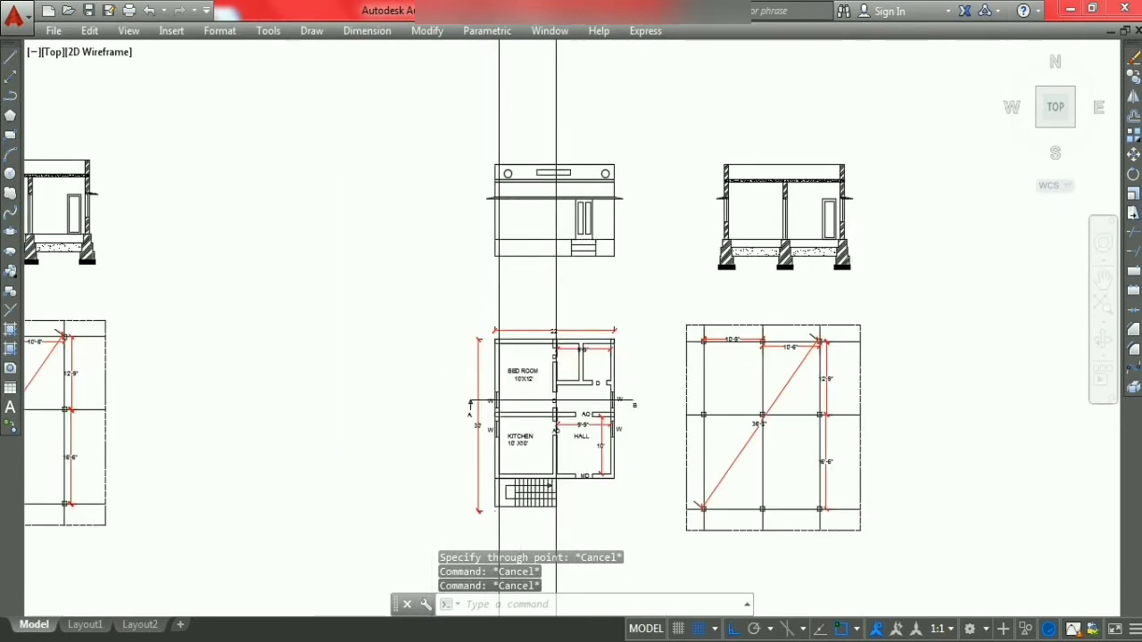
scroll(517, 203, "up", 5)
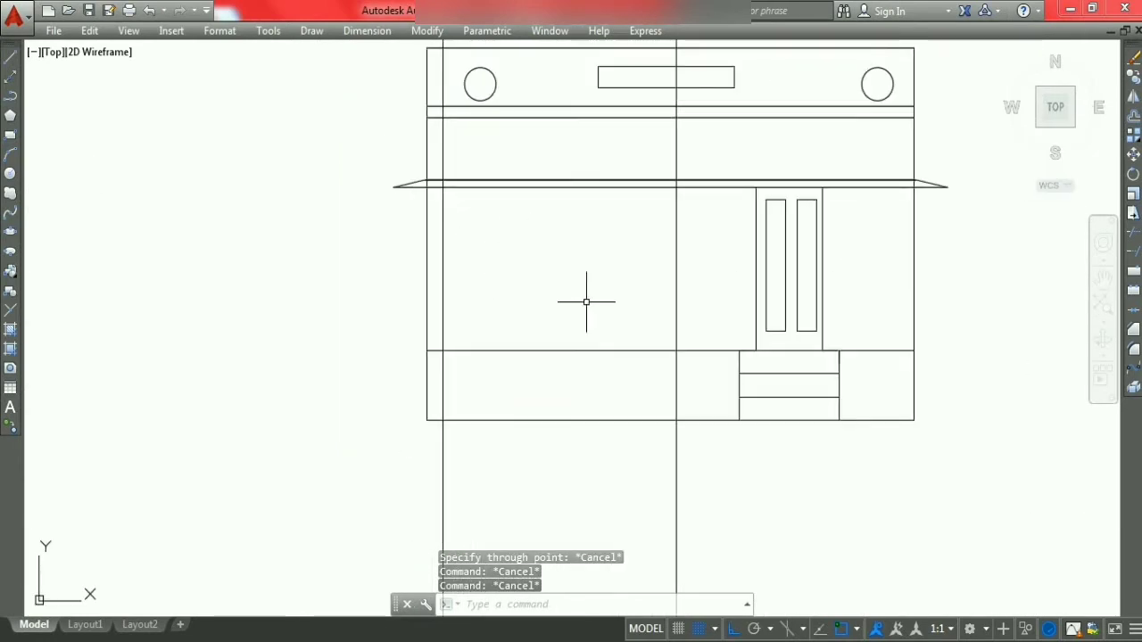
Step: Erase the long door-top-level horizontal line from the front elevation
left_click(622, 170)
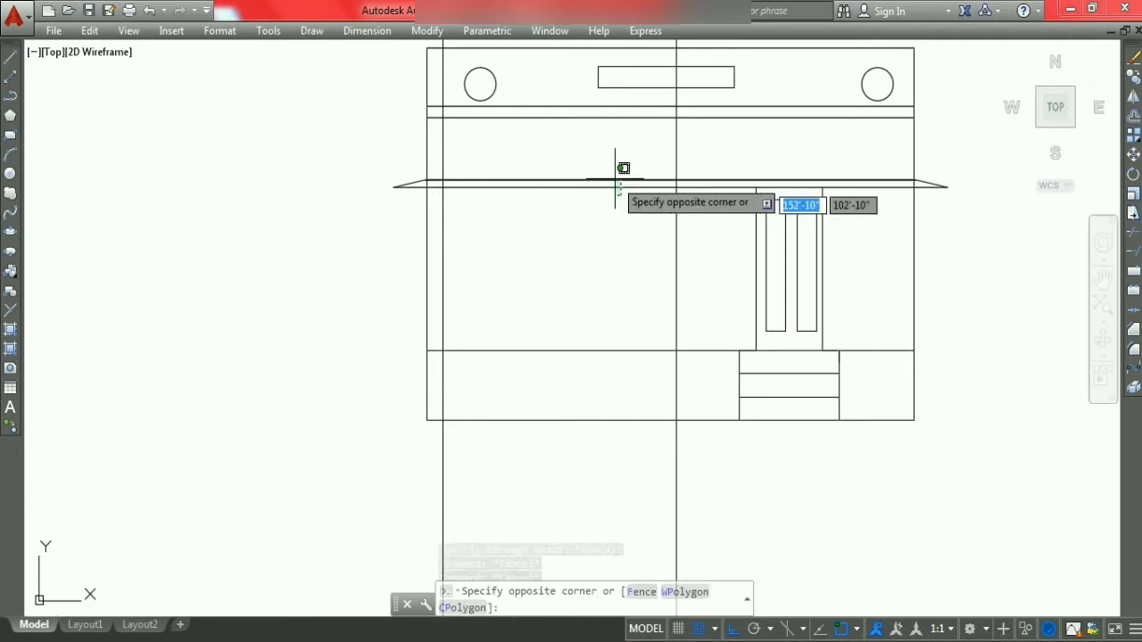
left_click(615, 183)
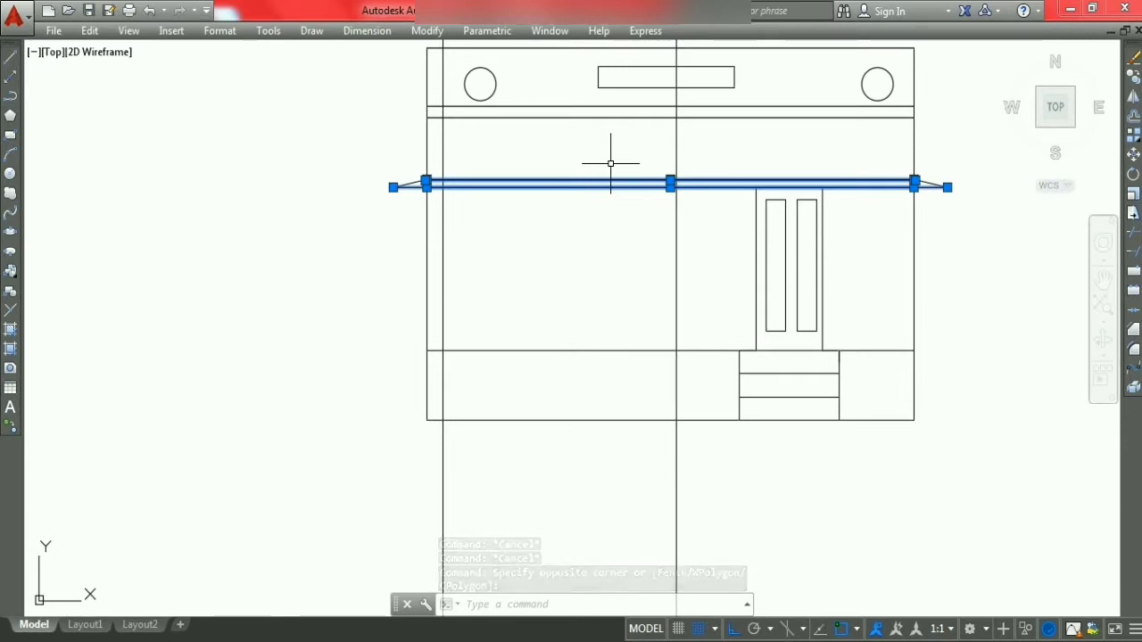
right_click(610, 163)
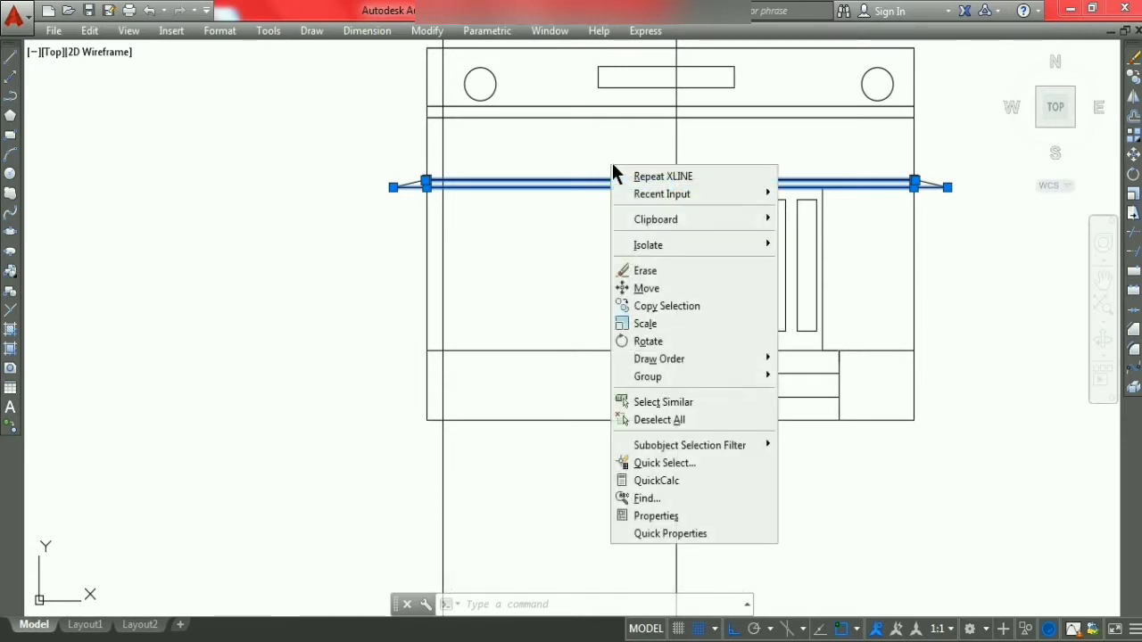
left_click(661, 269)
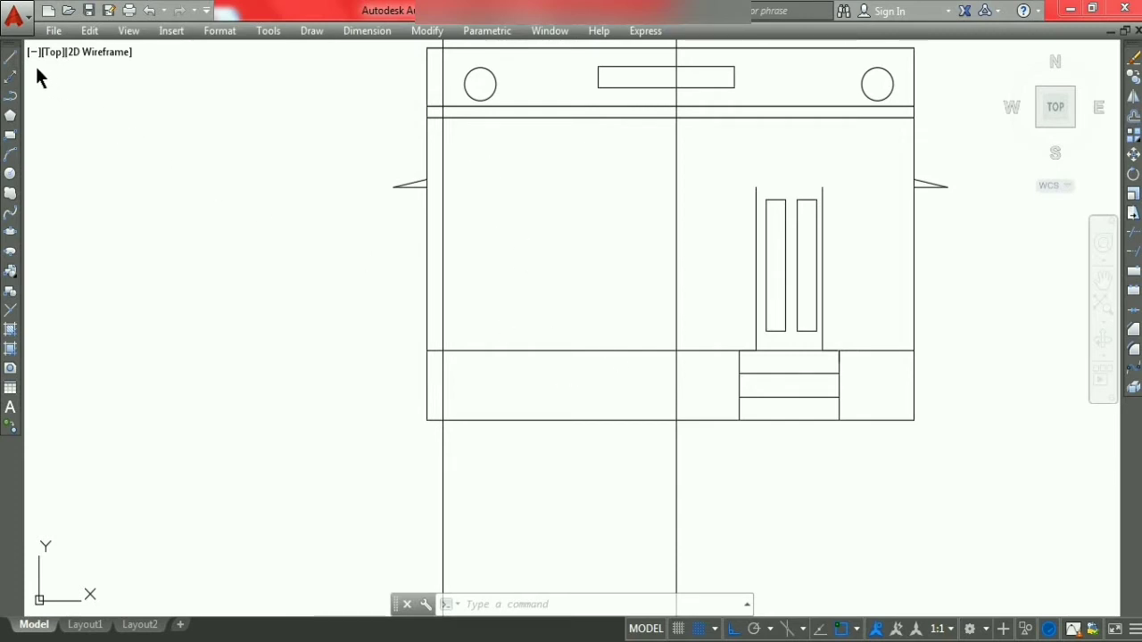
Step: Draw the left wall line from below the top band down to the plinth line
left_click(10, 57)
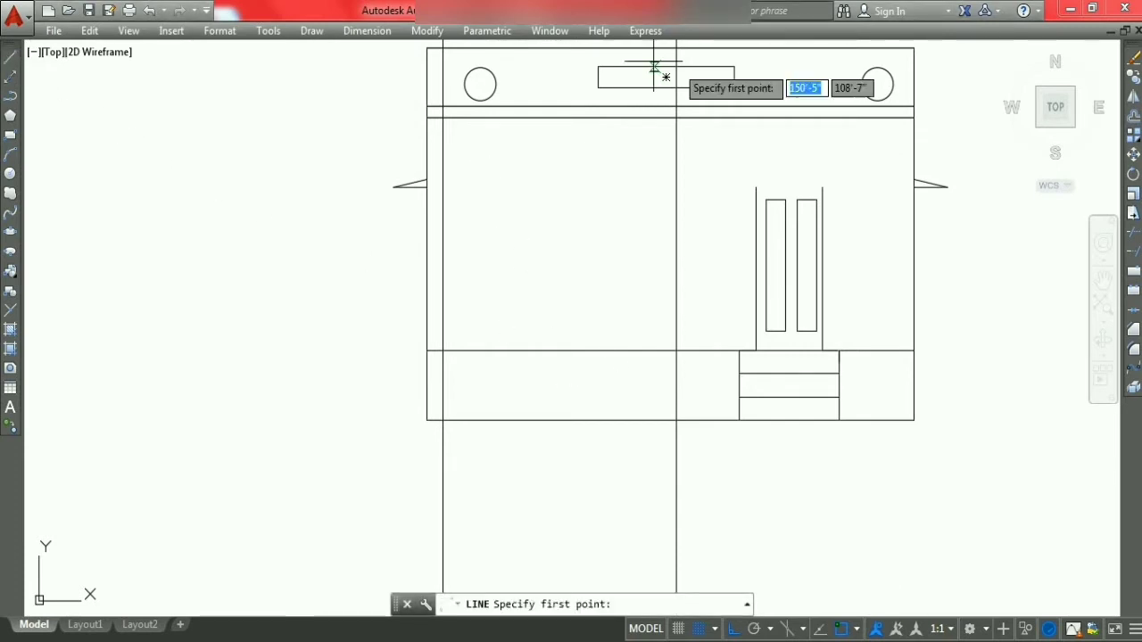
left_click(444, 117)
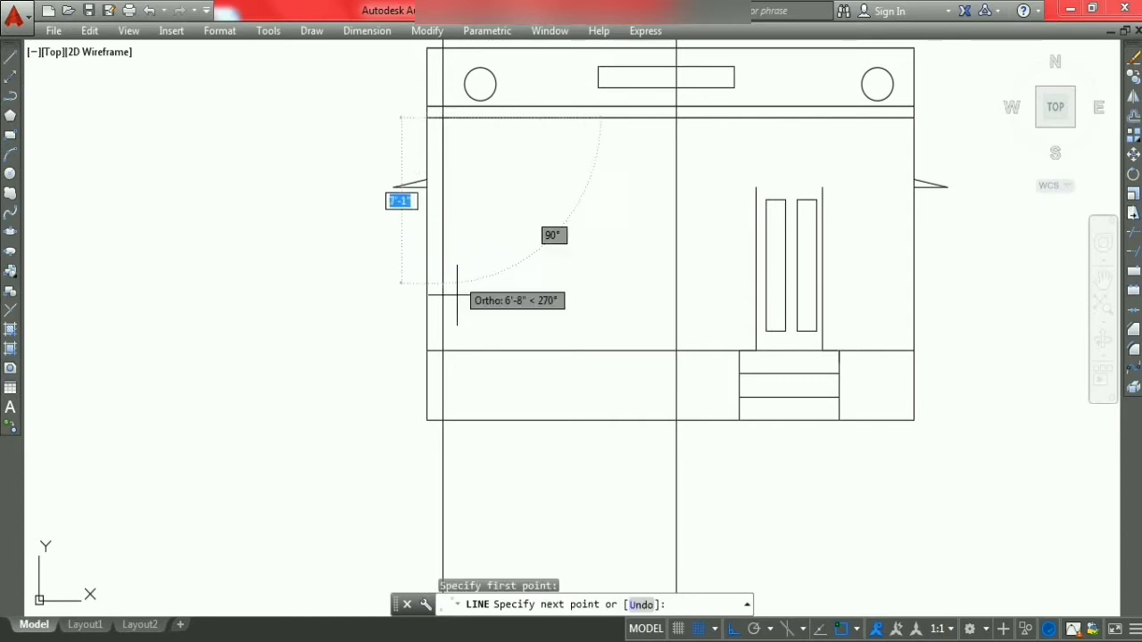
left_click(444, 350)
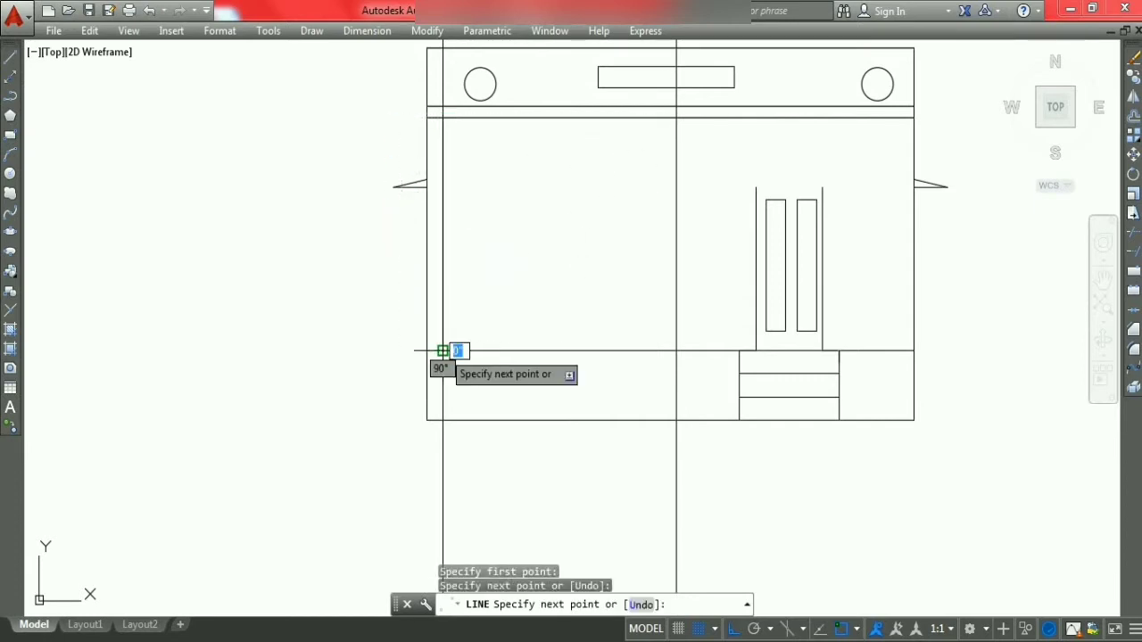
key("Escape")
Step: Draw a 3' horizontal line to the right from the wall line's midpoint
key("Return")
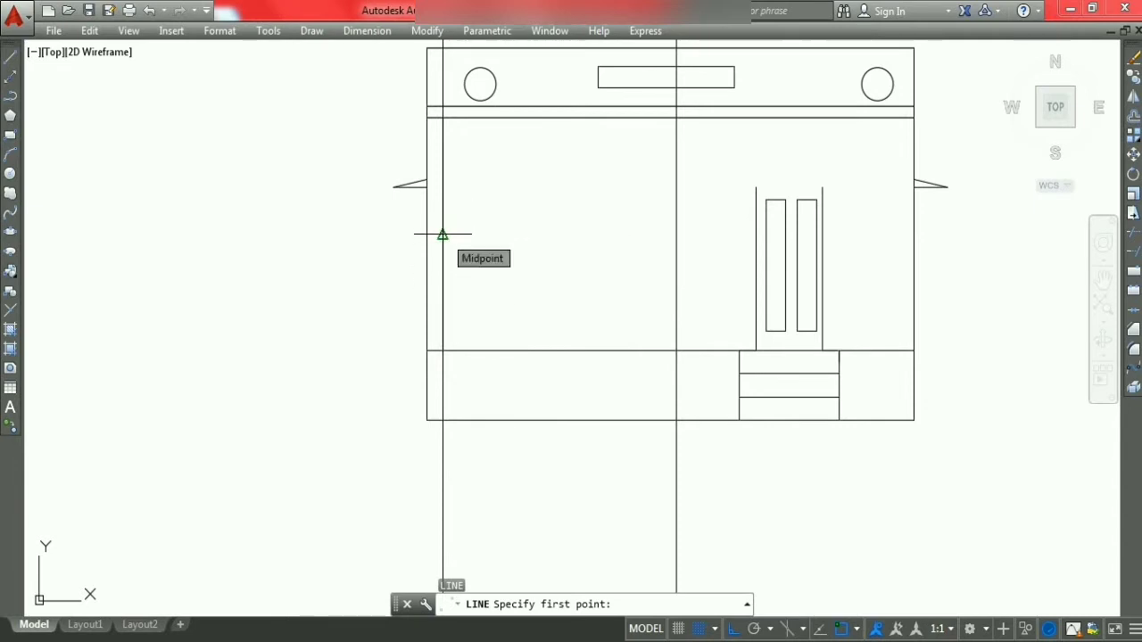
left_click(443, 234)
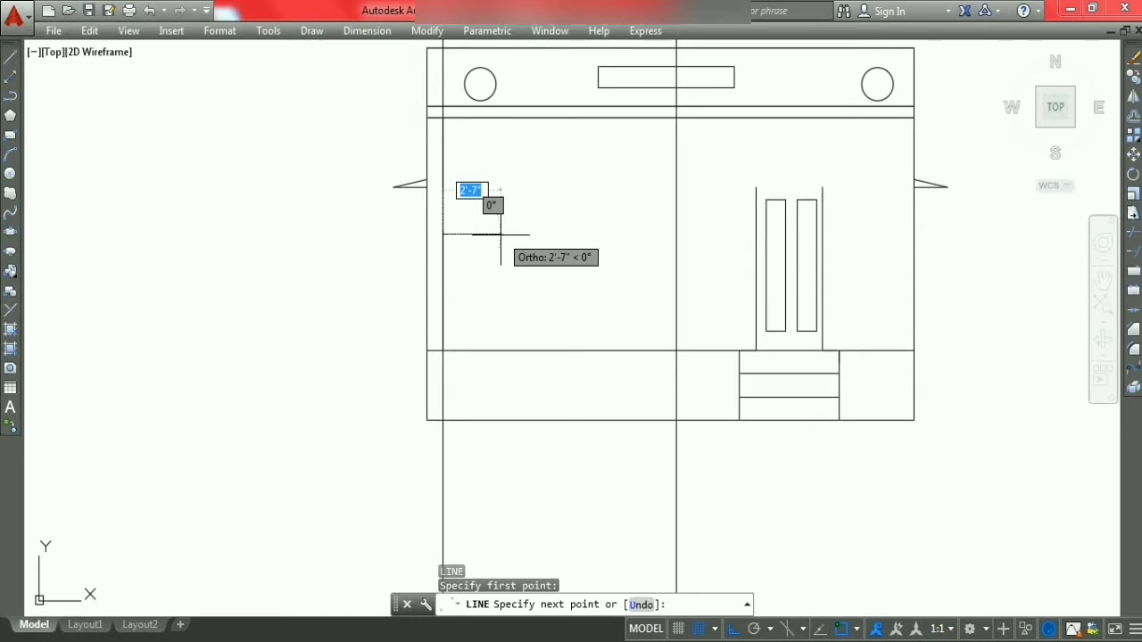
type("3'")
key("Return")
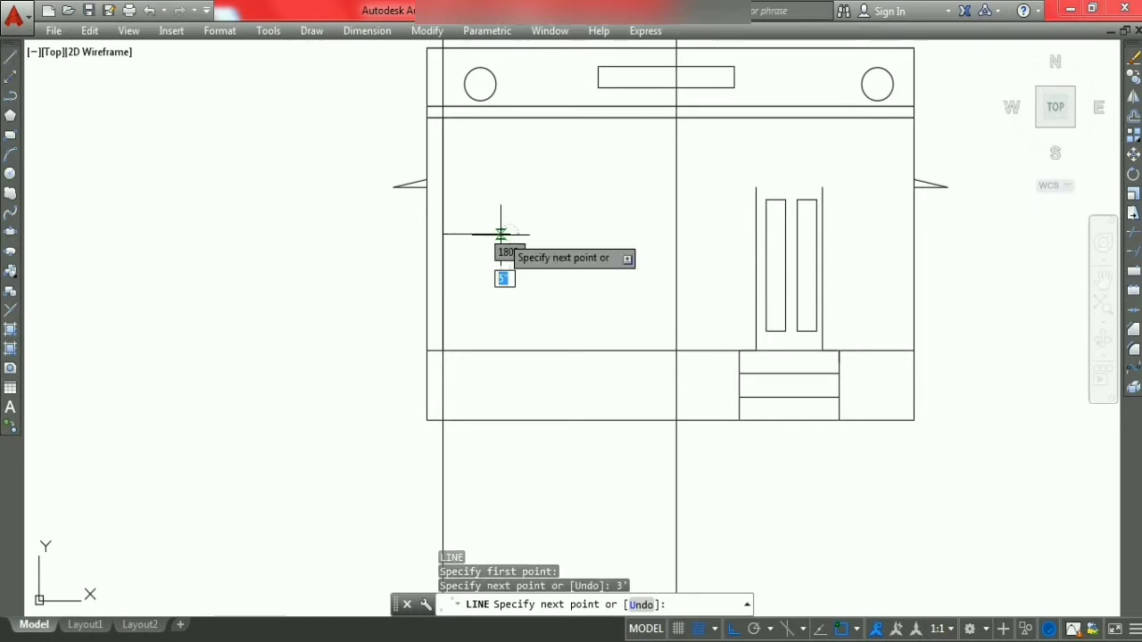
key("Escape")
key("Escape")
key("Escape")
key("Escape")
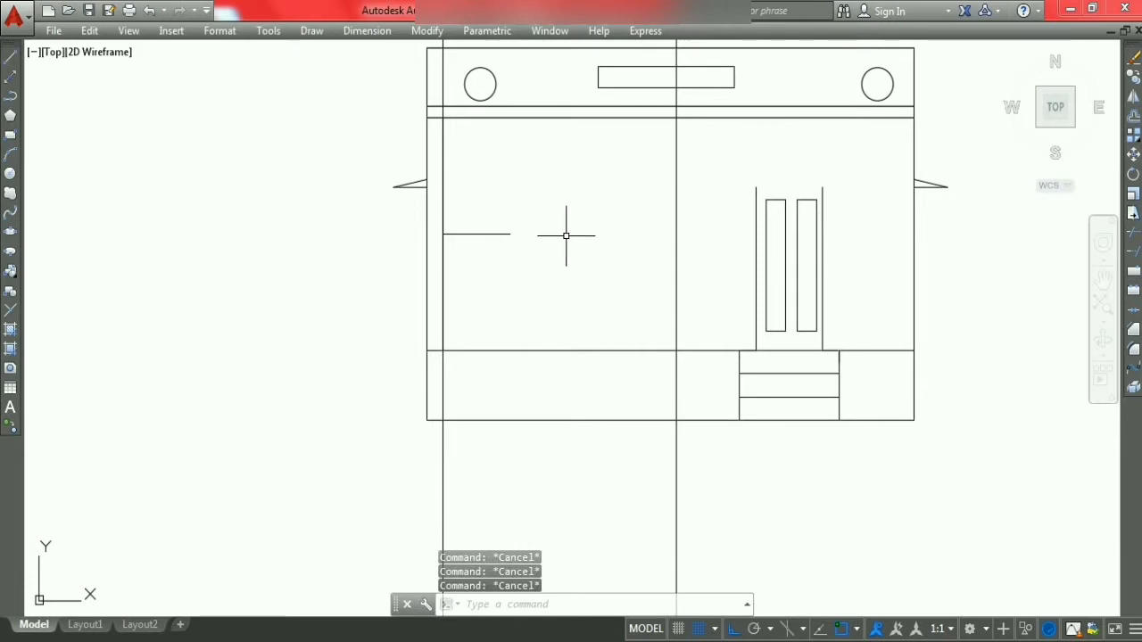
scroll(571, 236, "up", 2)
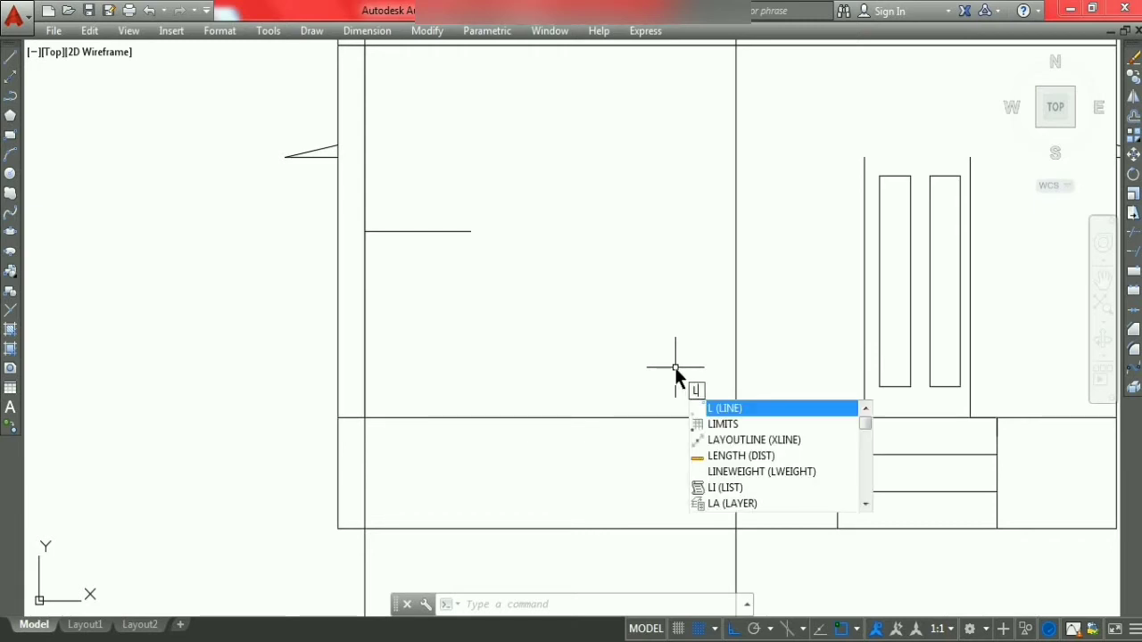
Step: Draw a step on the plinth line: a 9" tread to the left, then a 6" riser upward
key("Escape")
key("Escape")
scroll(535, 424, "down", 2)
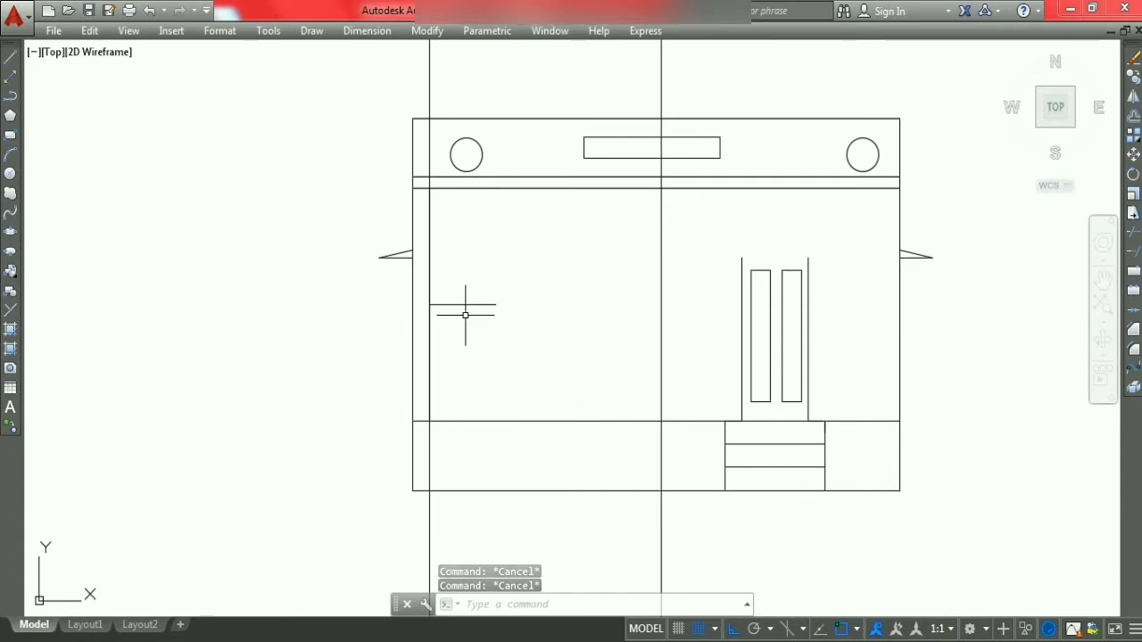
type("l")
key("Return")
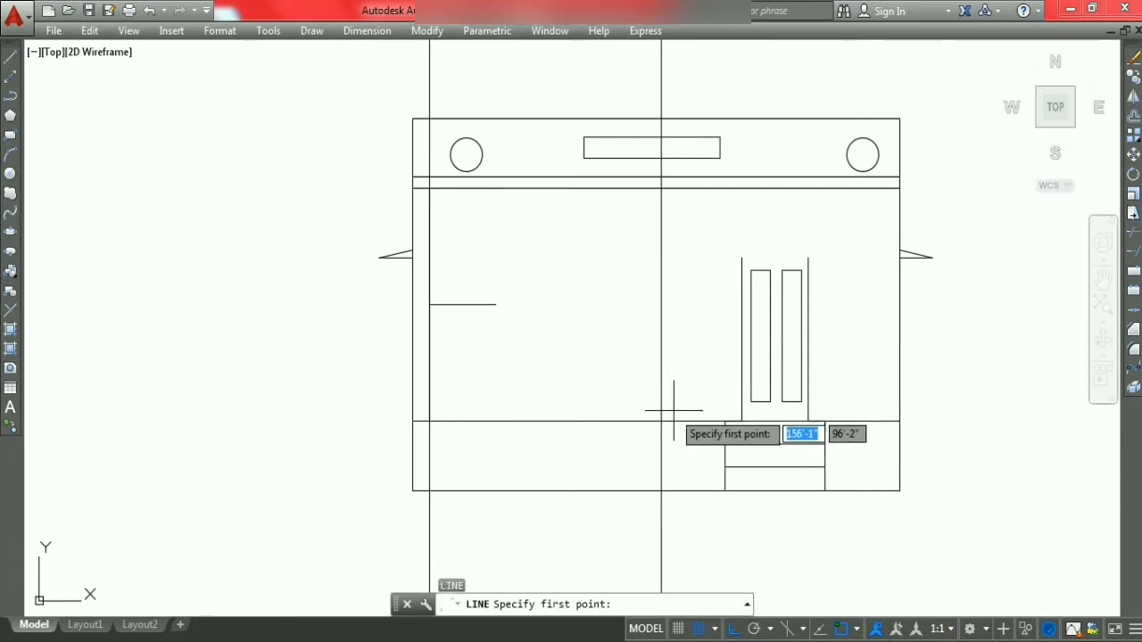
scroll(661, 421, "up", 4)
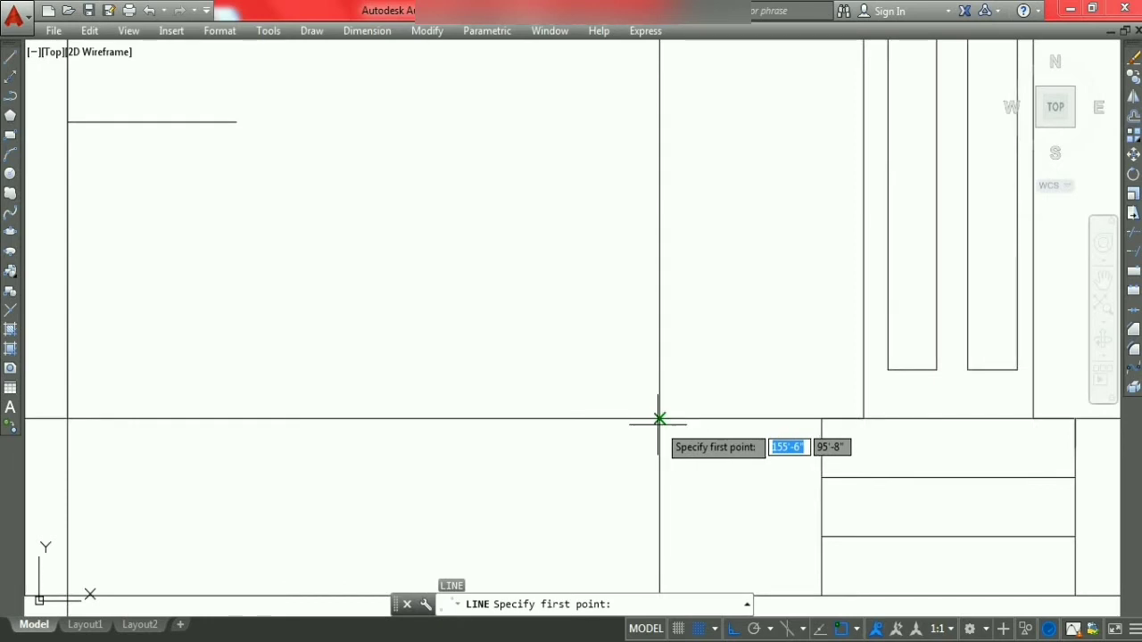
left_click(645, 418)
type("9\"")
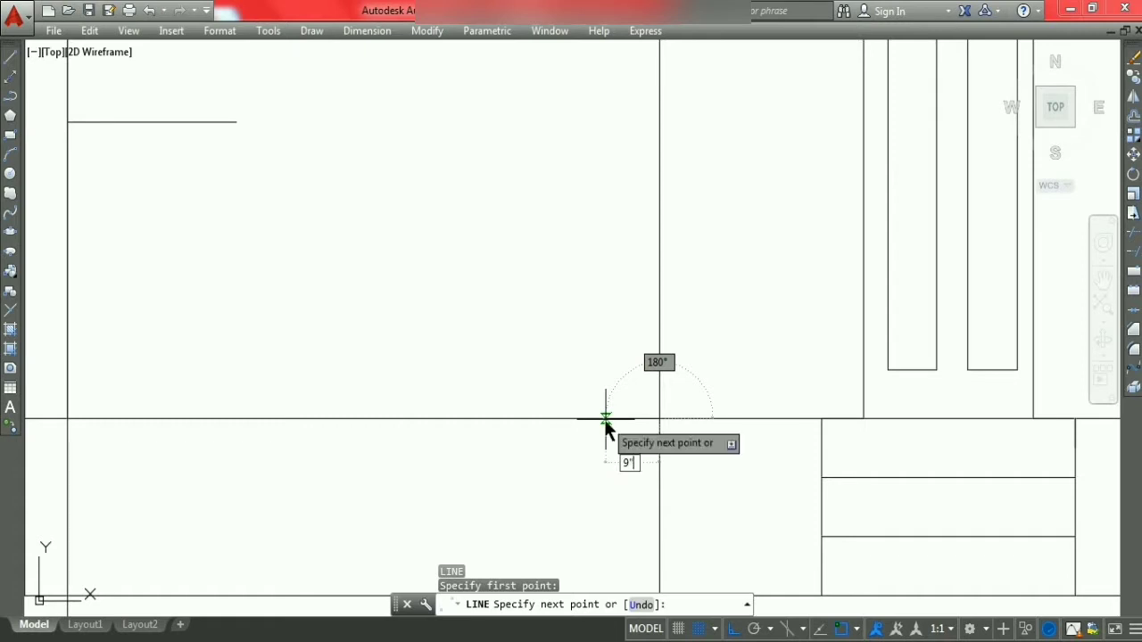
key("Return")
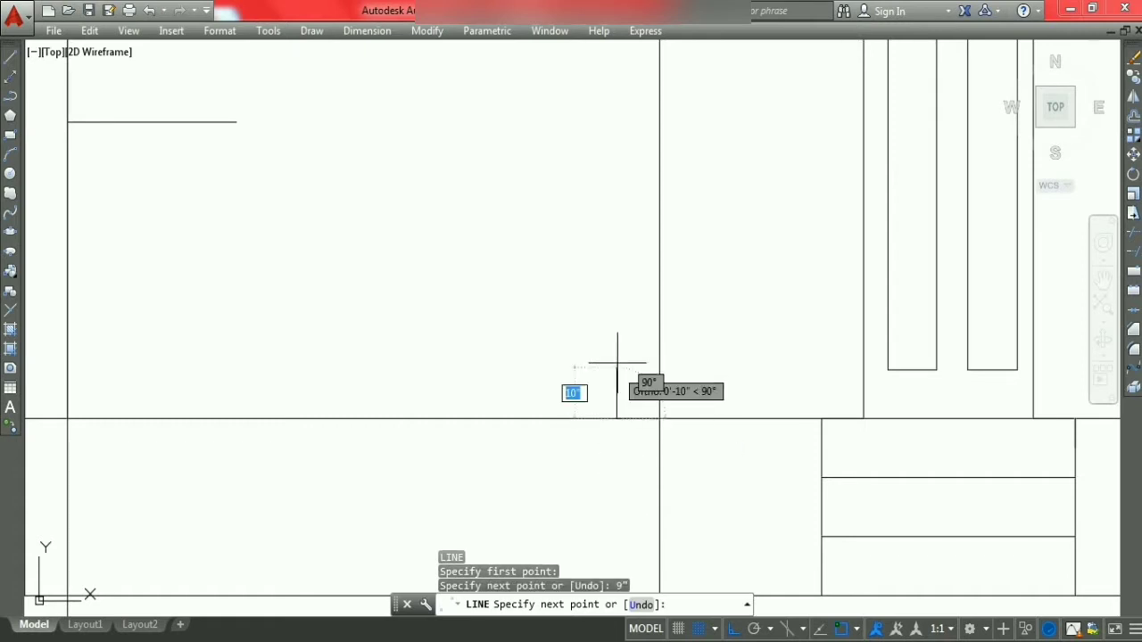
type("6\"")
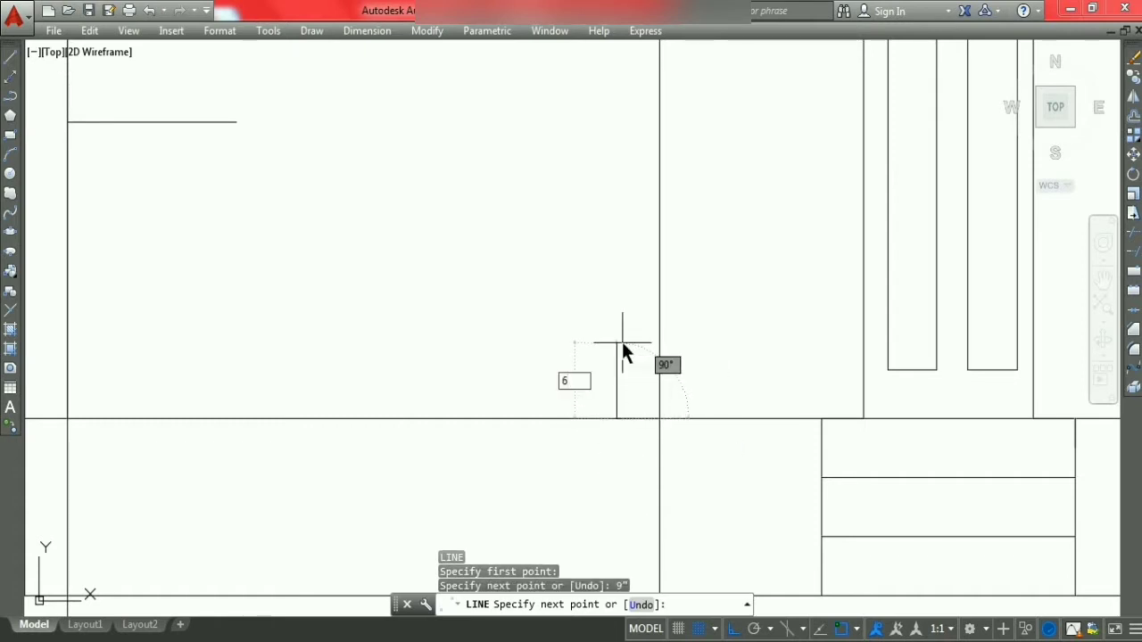
key("Return")
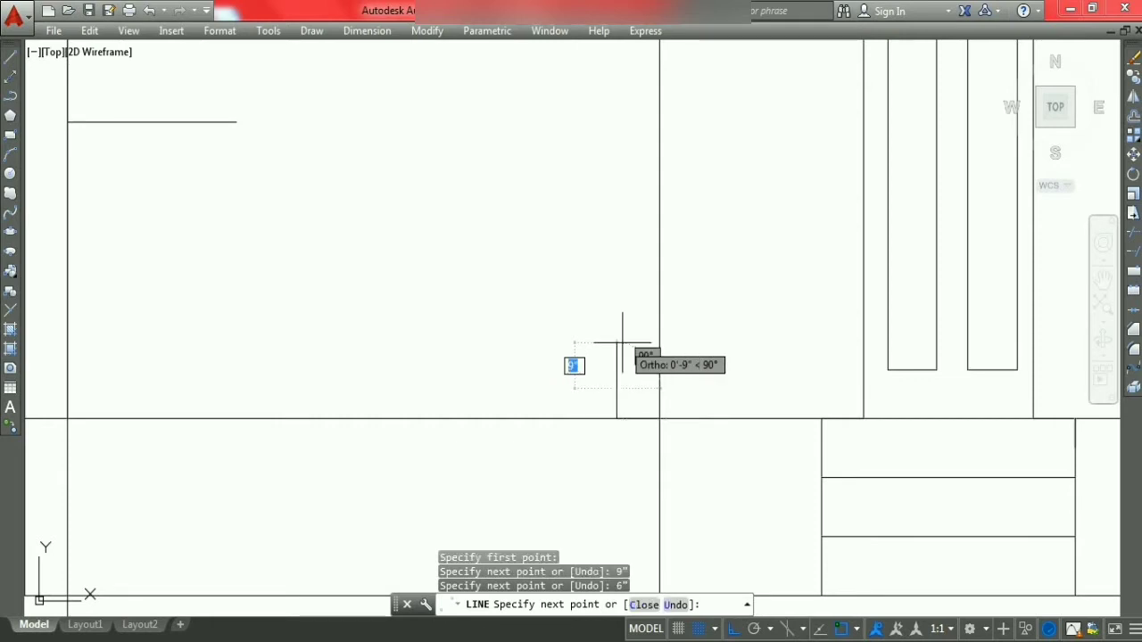
key("Return")
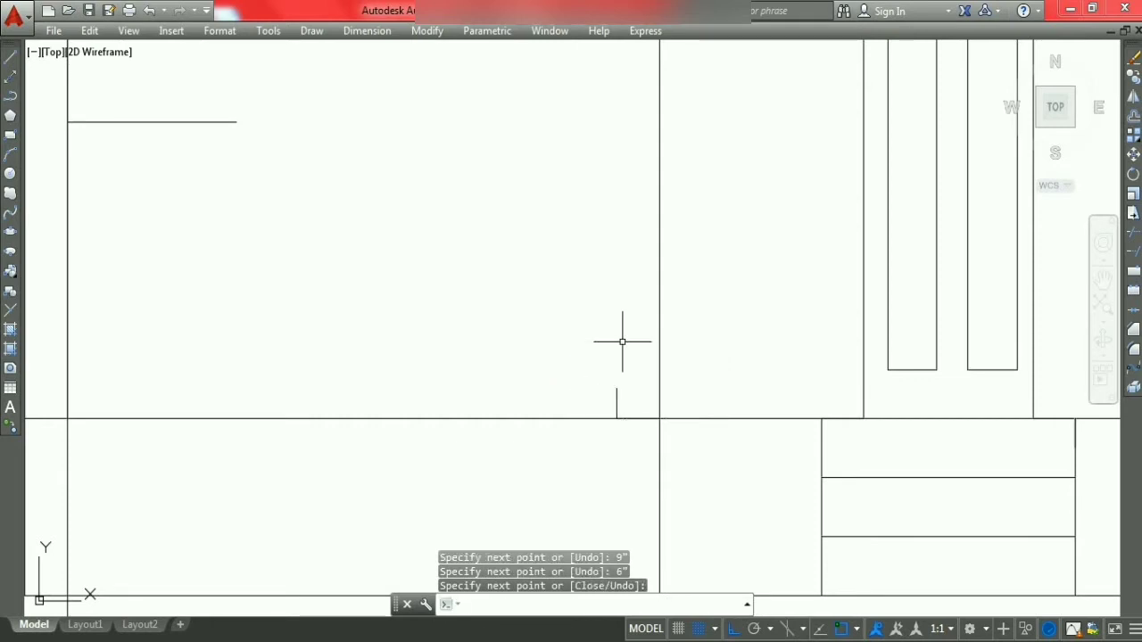
left_click(617, 397)
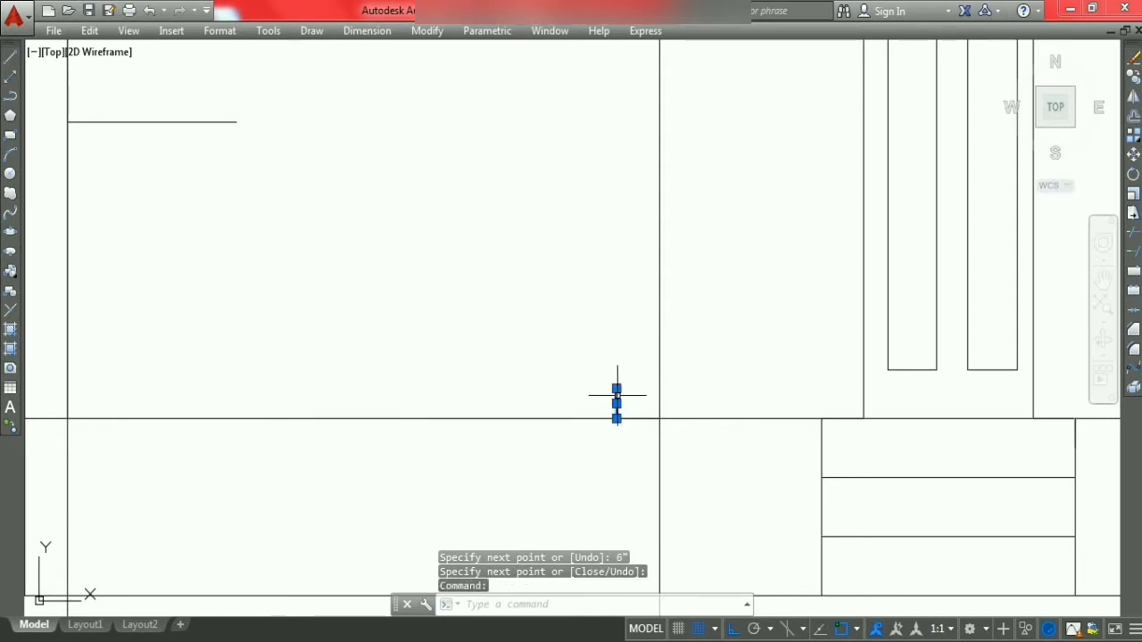
key("Escape")
key("Escape")
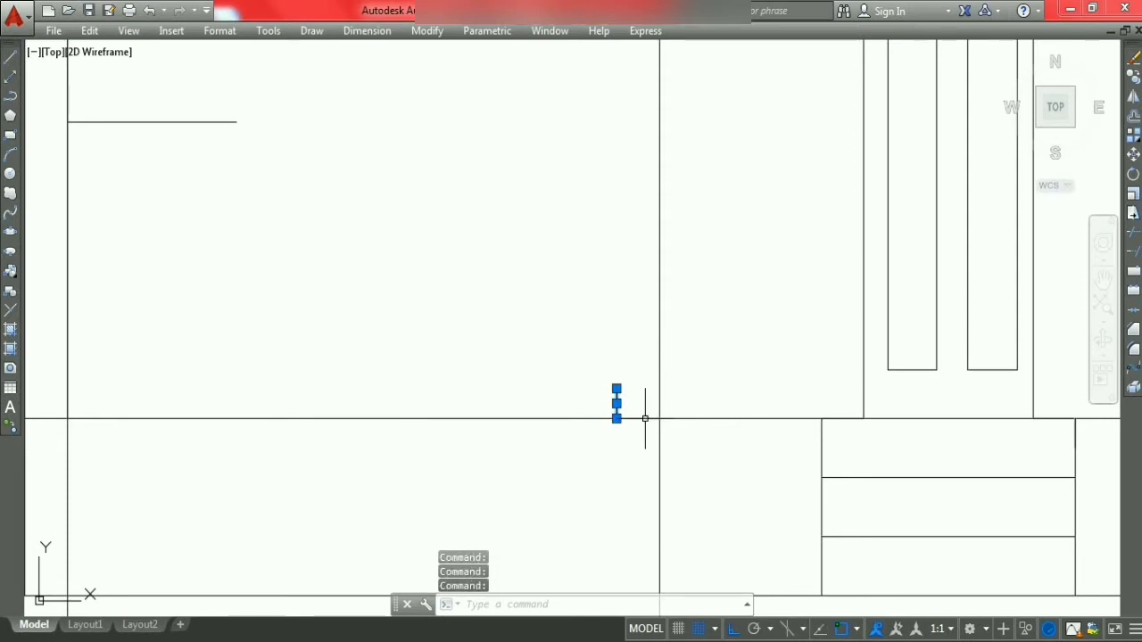
Step: Copy the 9" tread and 6" riser step repeatedly up from the plinth to the 3' landing line
left_click(636, 419)
right_click(600, 346)
left_click(650, 402)
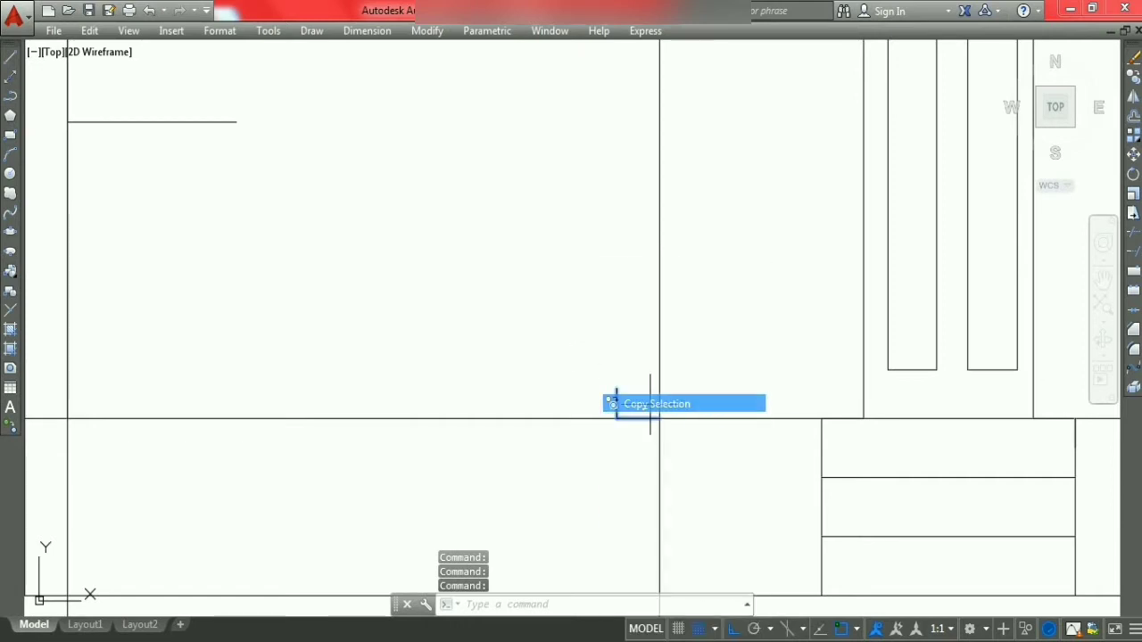
left_click(659, 418)
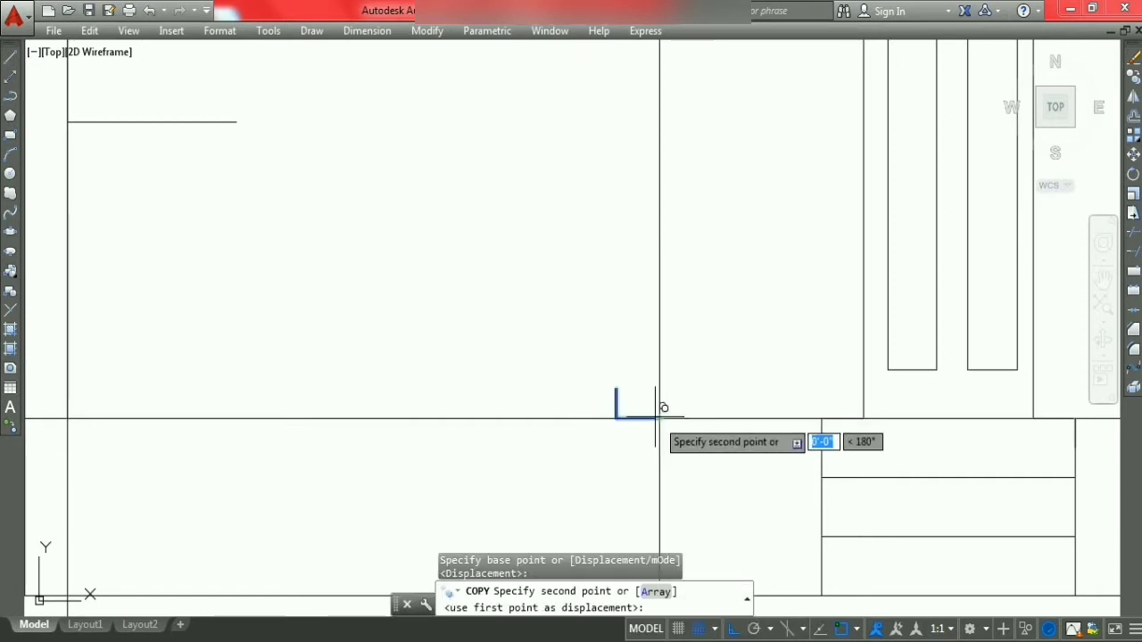
key("F8")
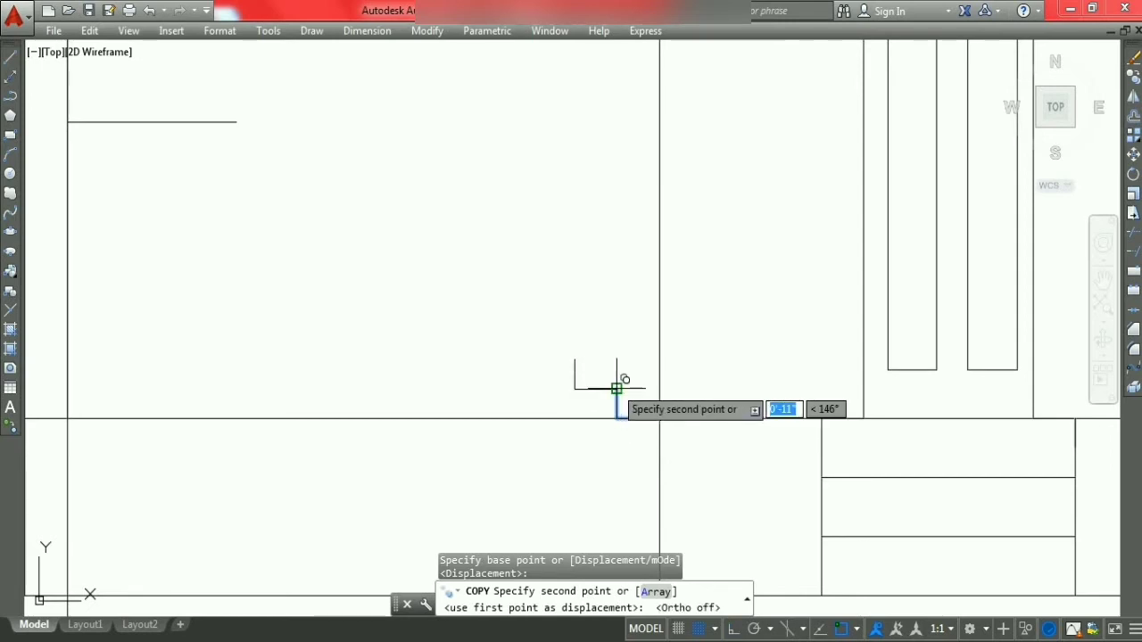
left_click(616, 389)
left_click(575, 360)
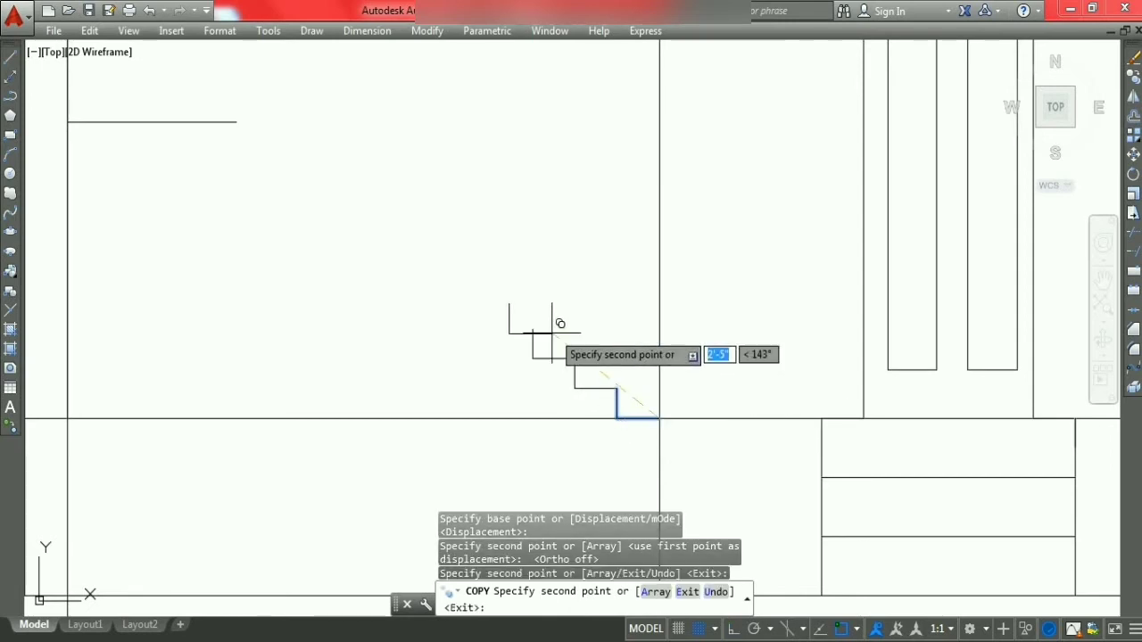
left_click(533, 329)
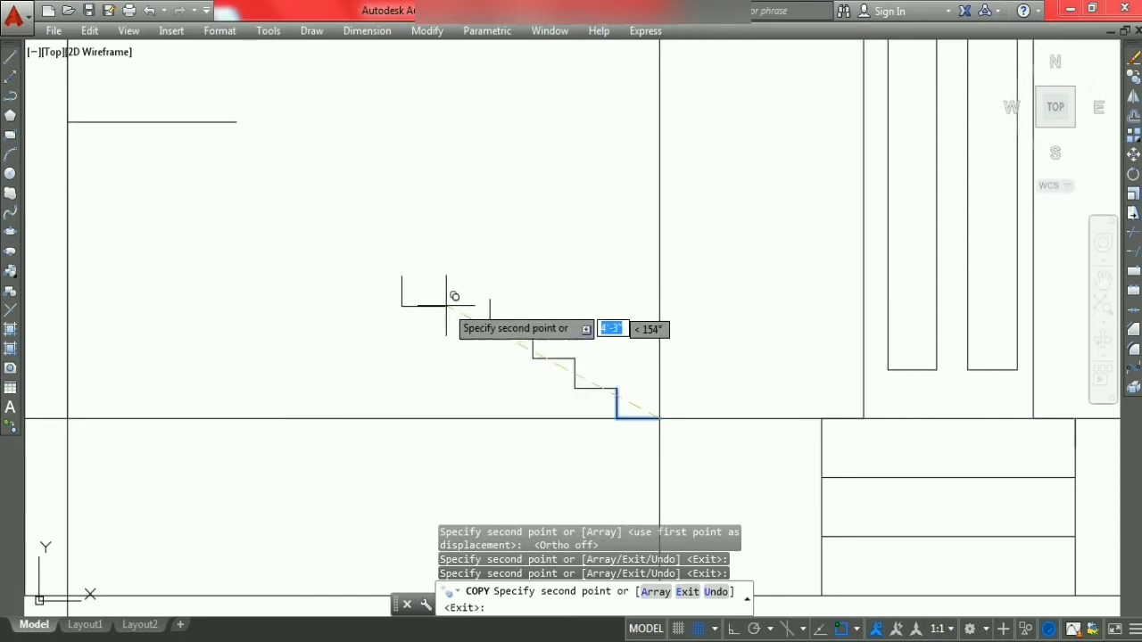
left_click(429, 281)
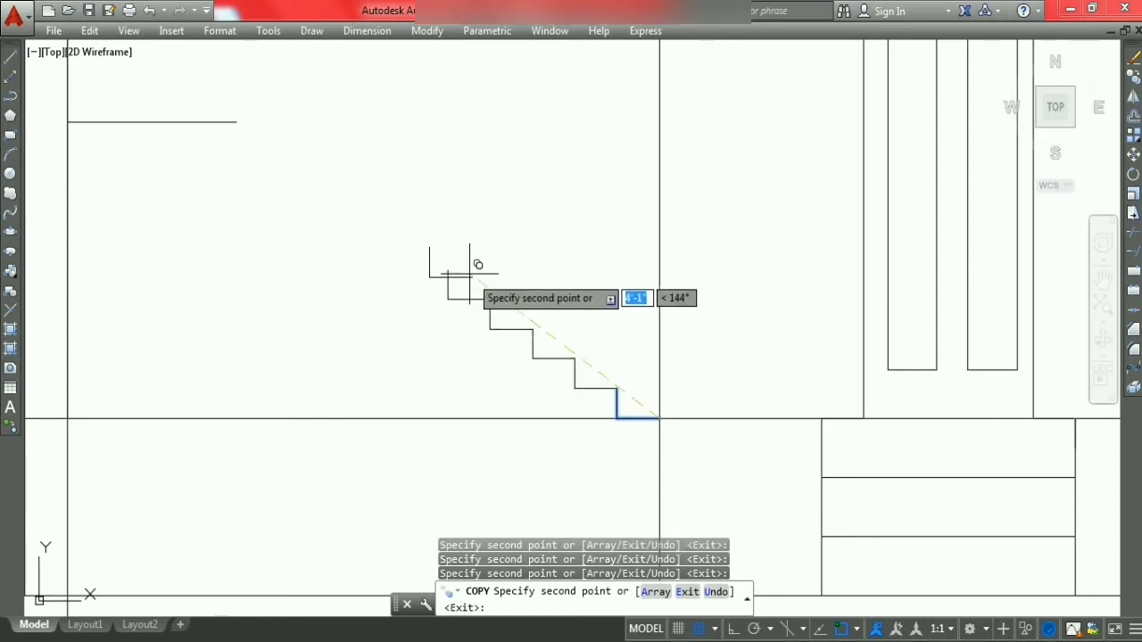
left_click(448, 269)
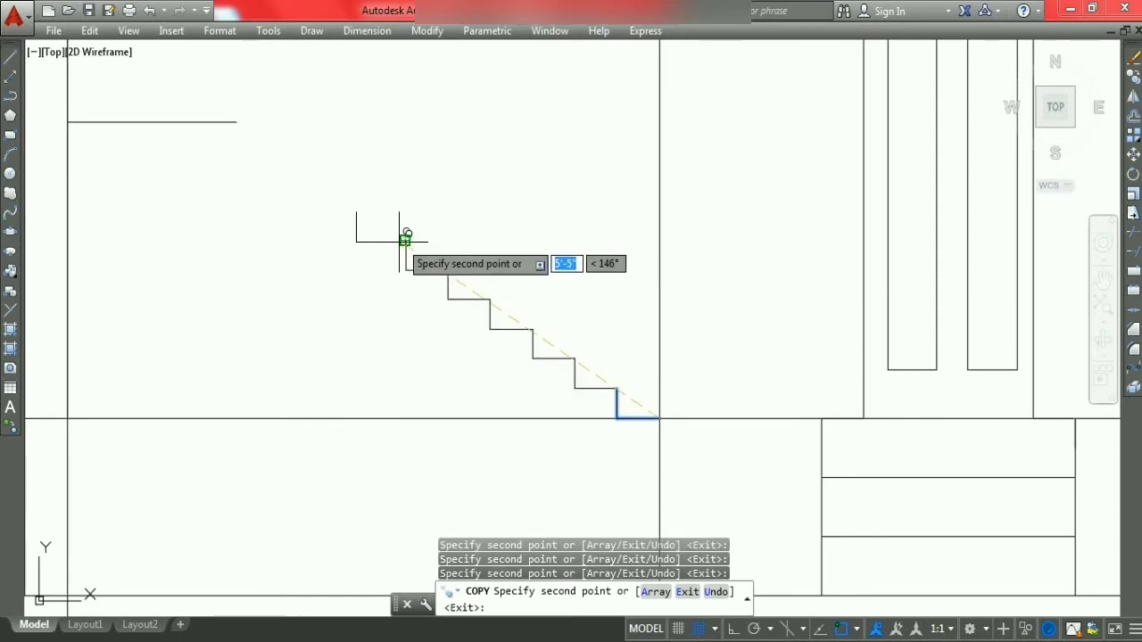
left_click(405, 240)
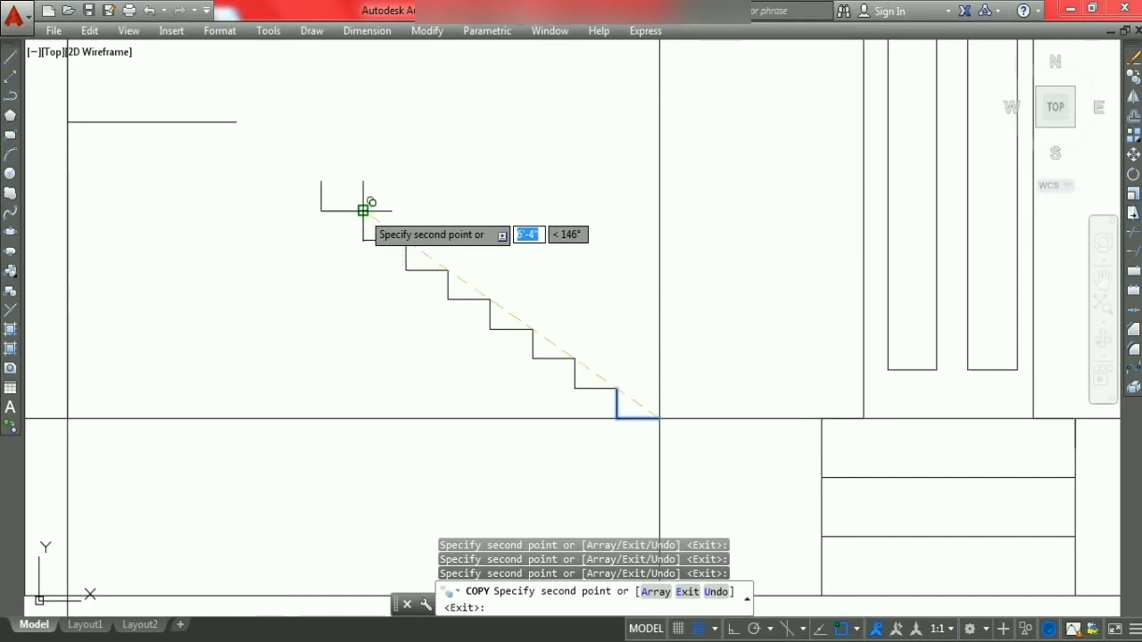
left_click(364, 210)
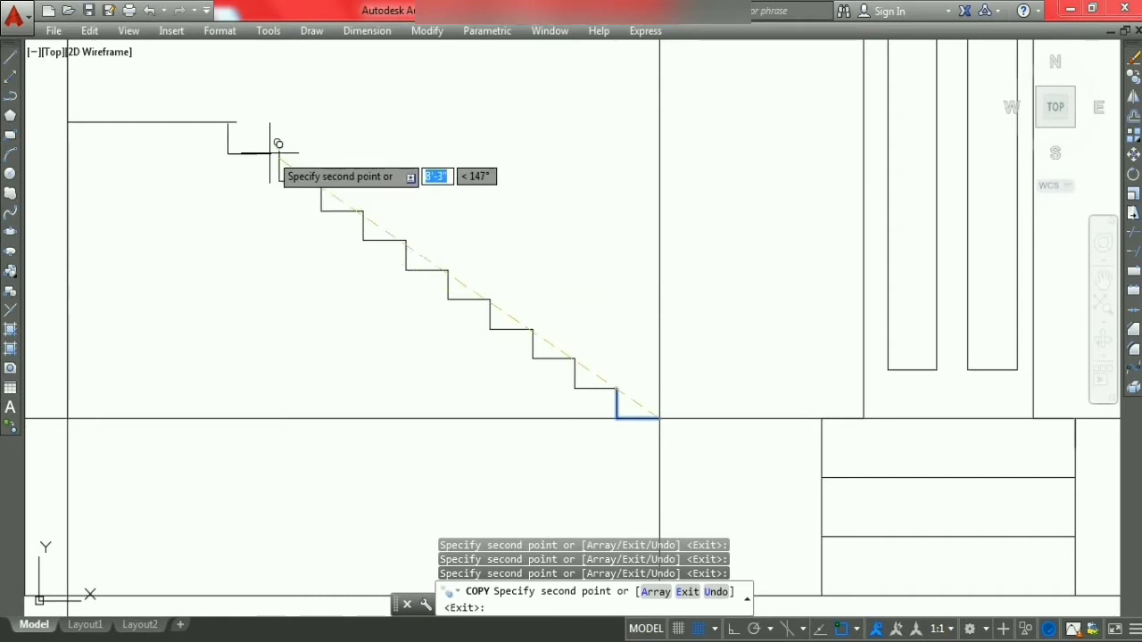
left_click(278, 151)
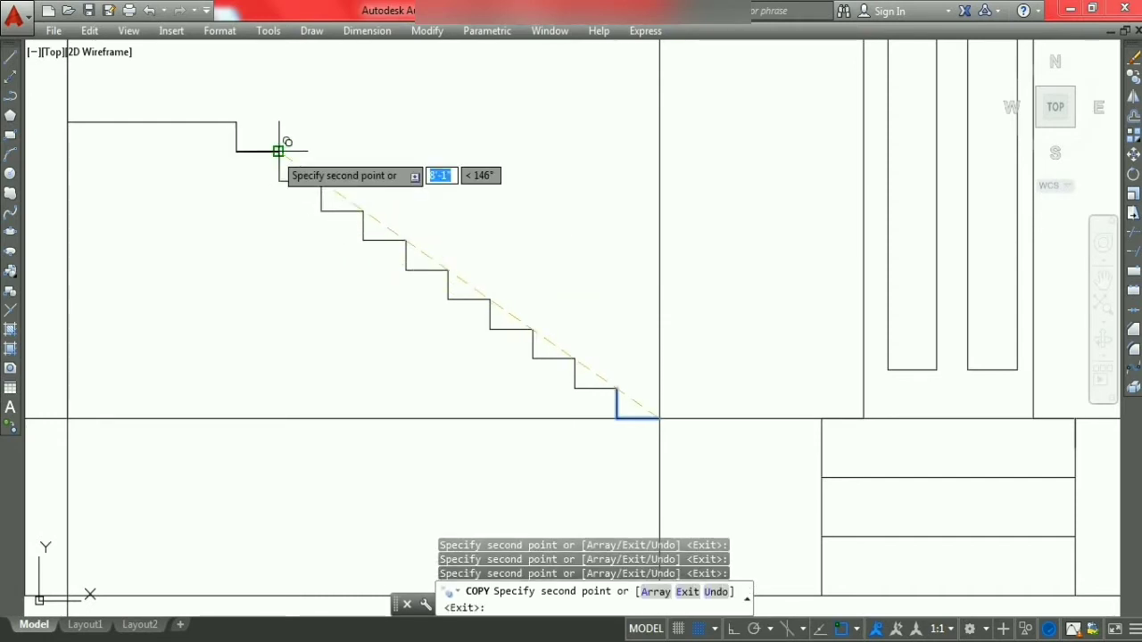
key("Escape")
key("Escape")
key("Escape")
scroll(348, 350, "down", 4)
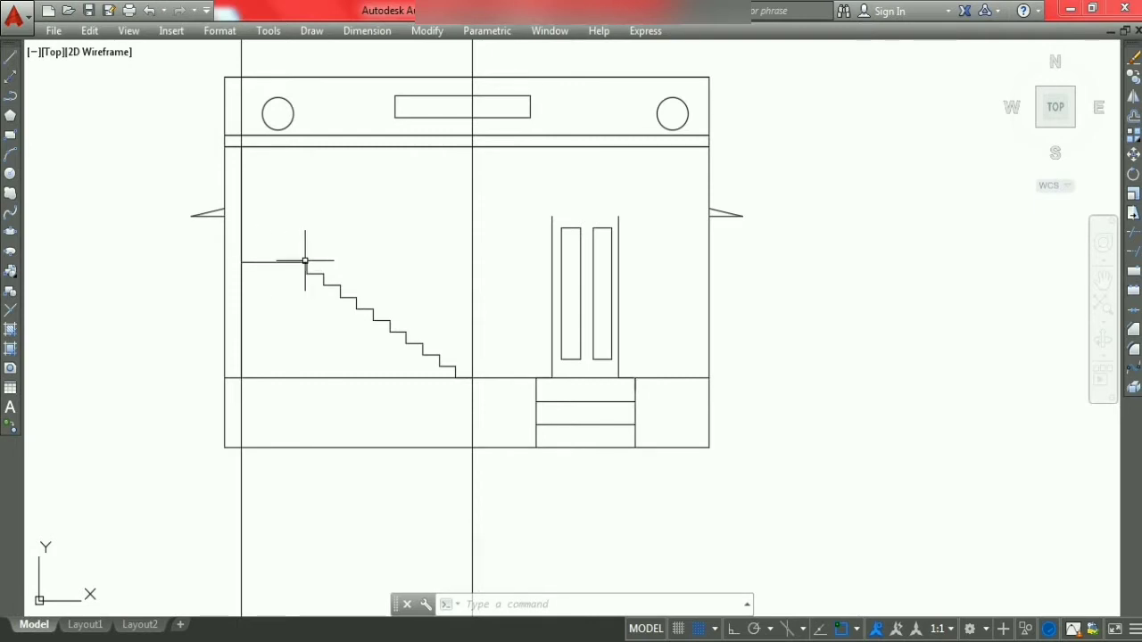
scroll(317, 260, "up", 2)
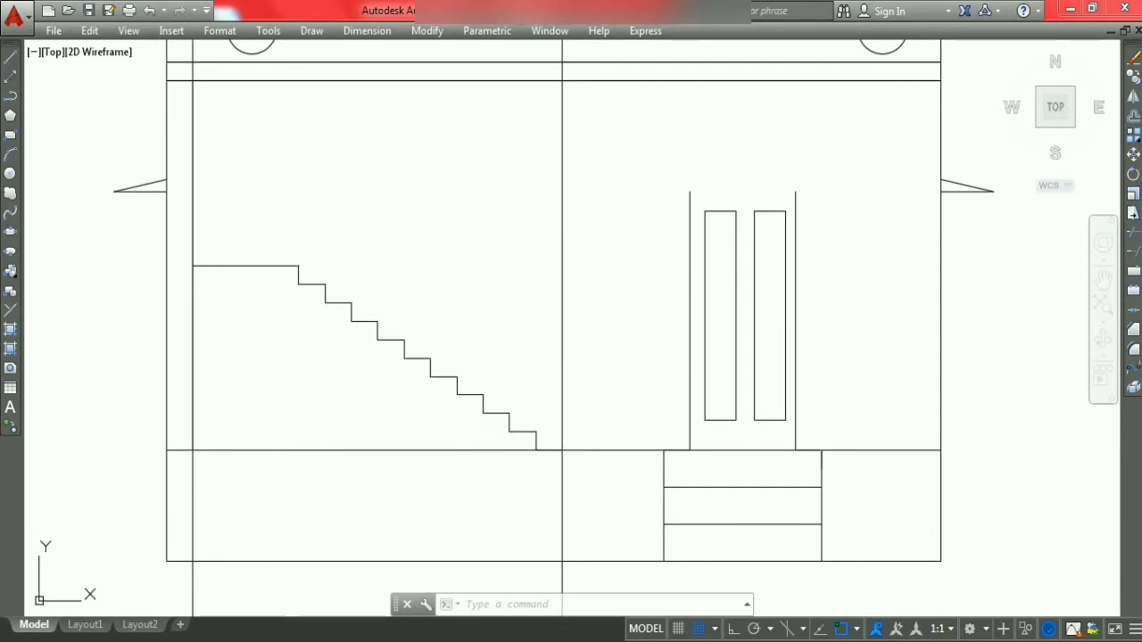
Step: Draw a new step from the landing corner: a 6" riser and a 9" tread
left_click(10, 57)
left_click(298, 265)
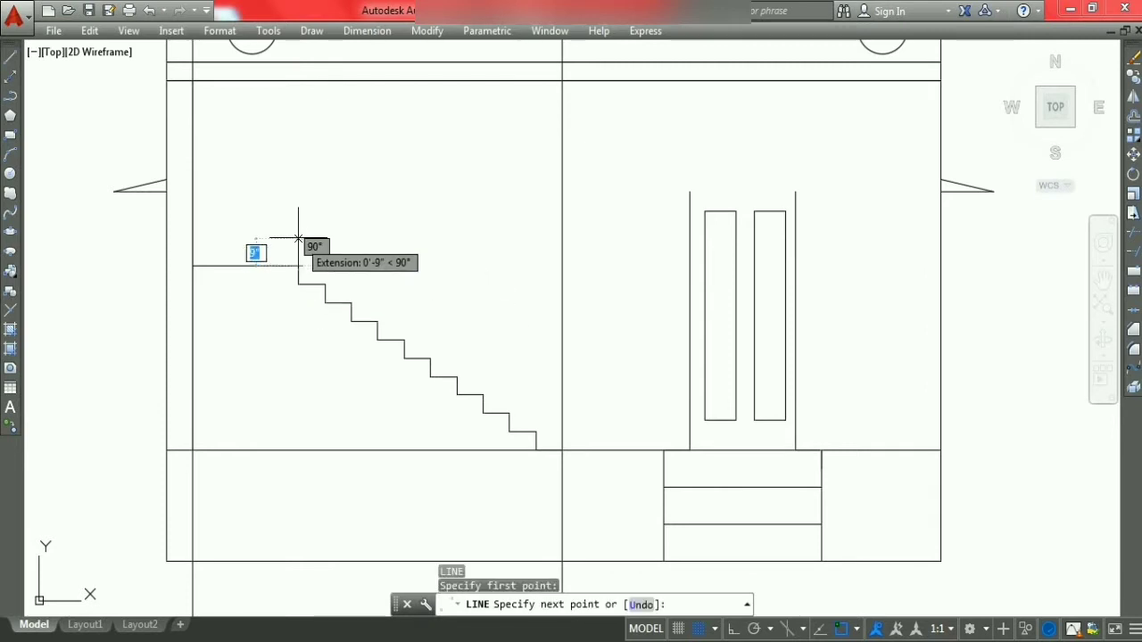
type("6")
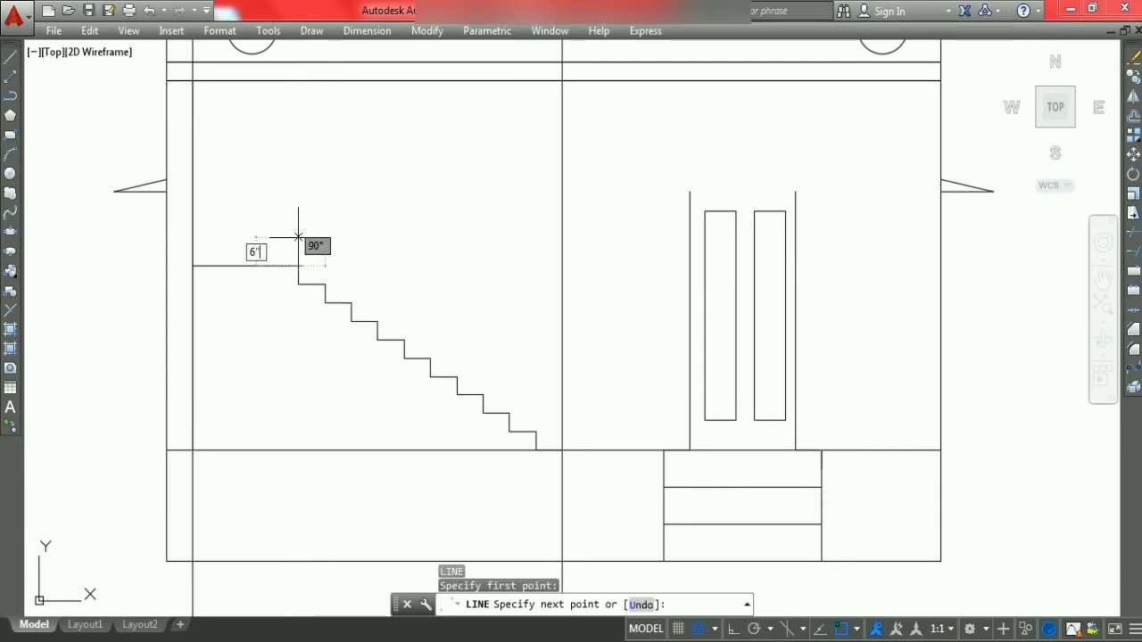
key("Return")
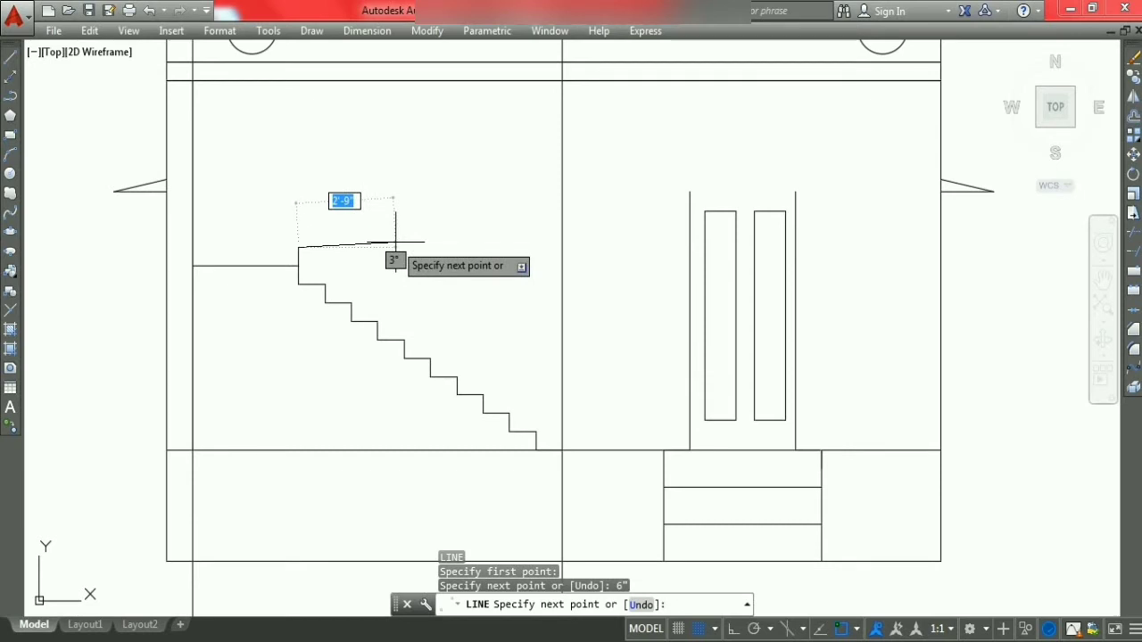
key("F8")
type("9")
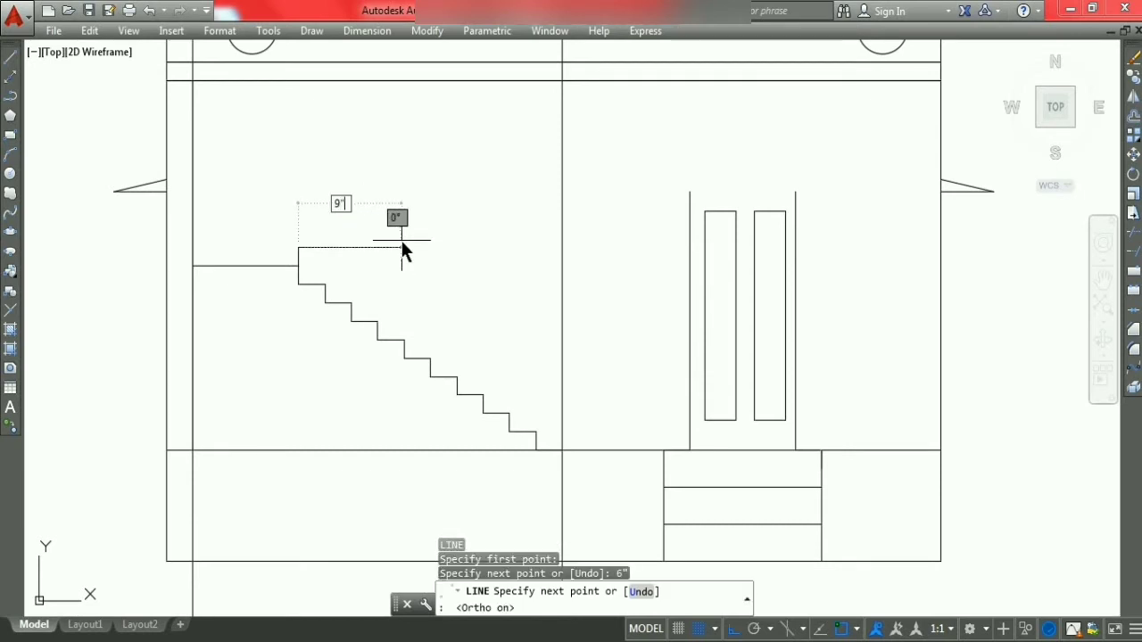
key("Return")
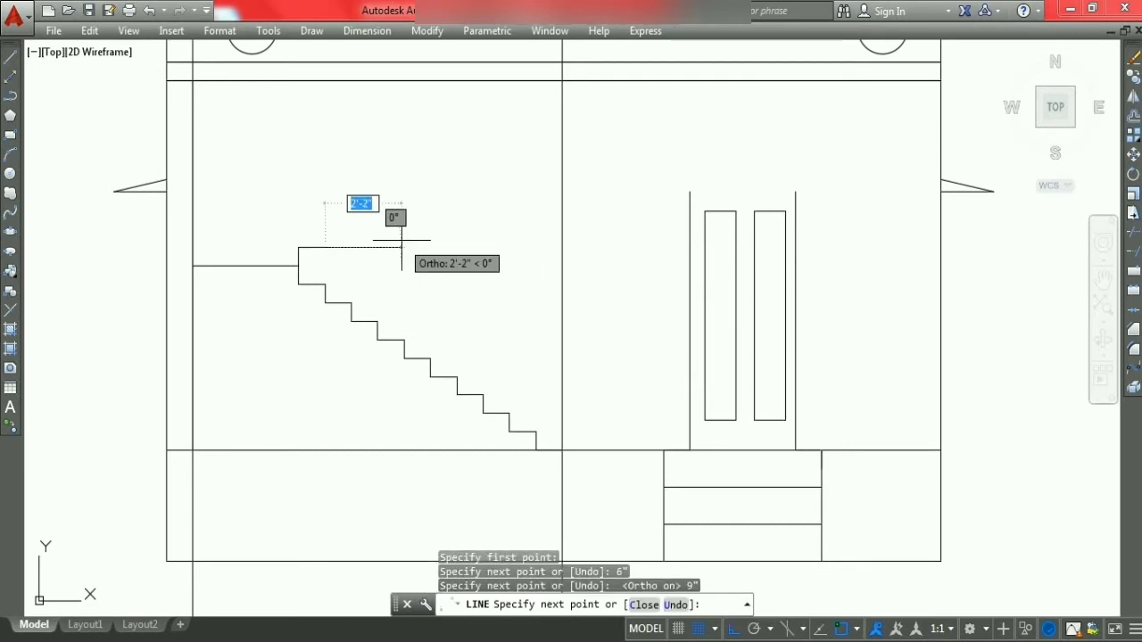
key("Escape")
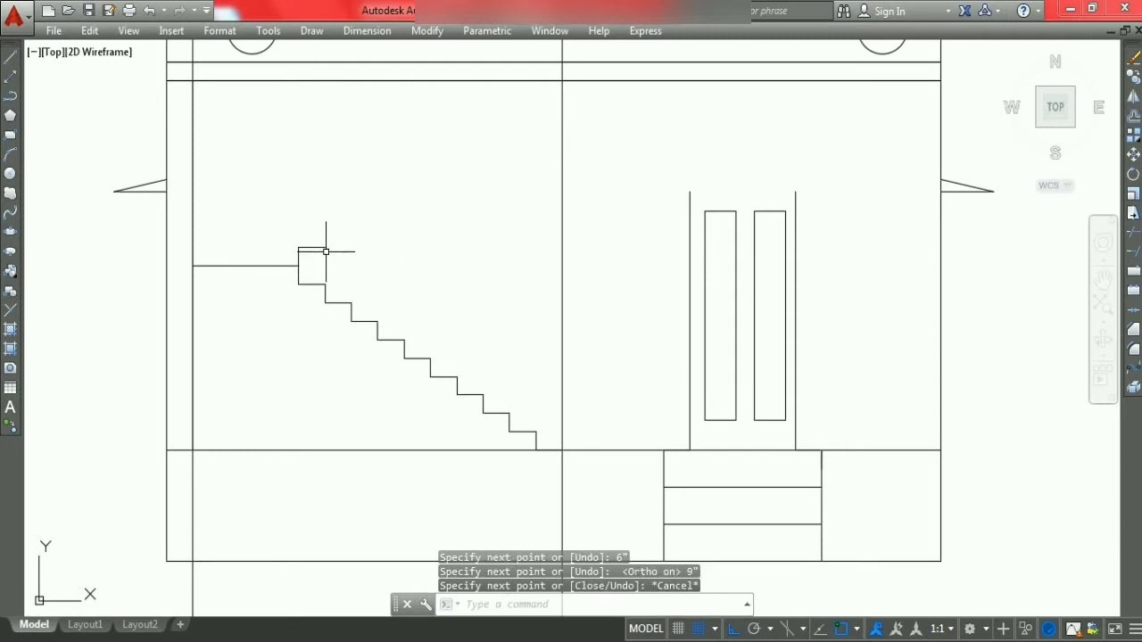
Step: Copy the new step one step higher, with Ortho off for diagonal placement
left_click(321, 254)
left_click(261, 222)
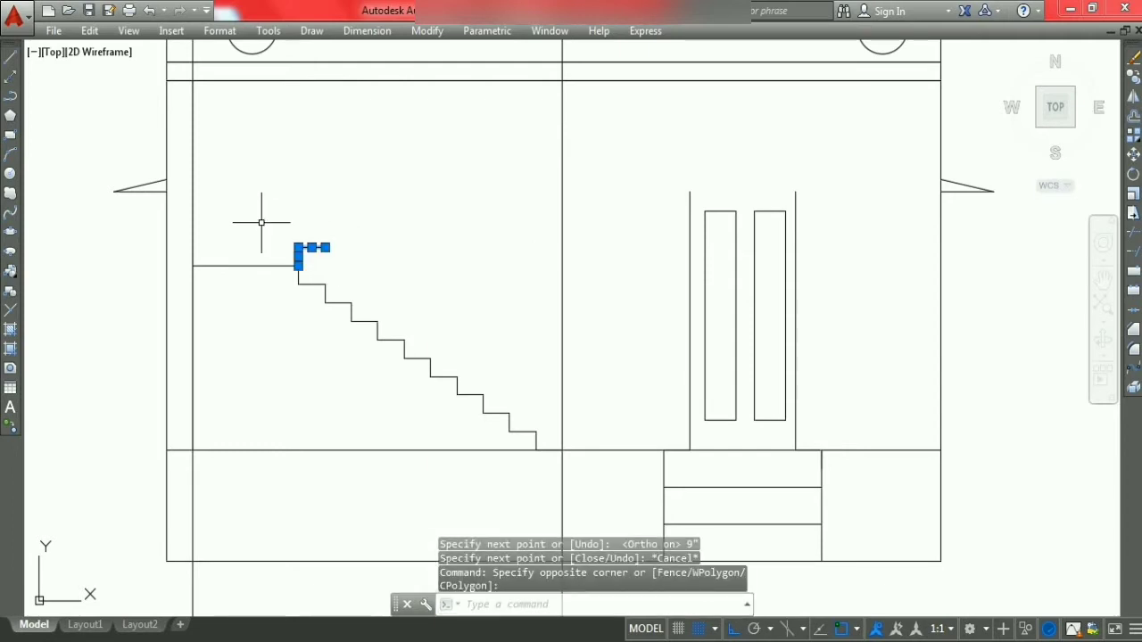
right_click(262, 222)
left_click(334, 360)
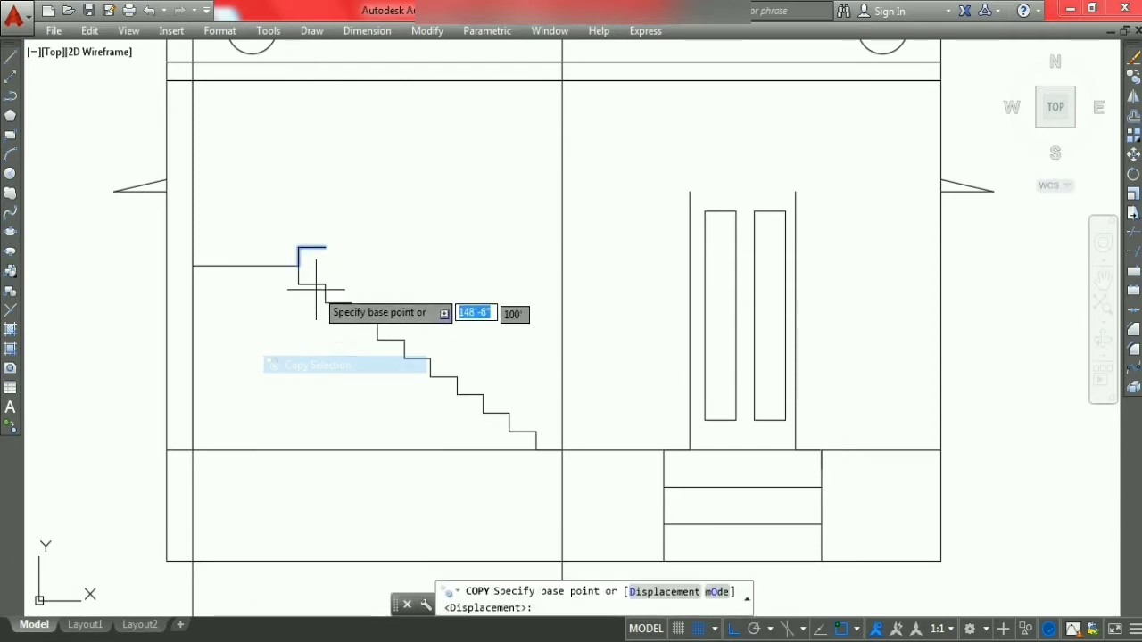
left_click(298, 266)
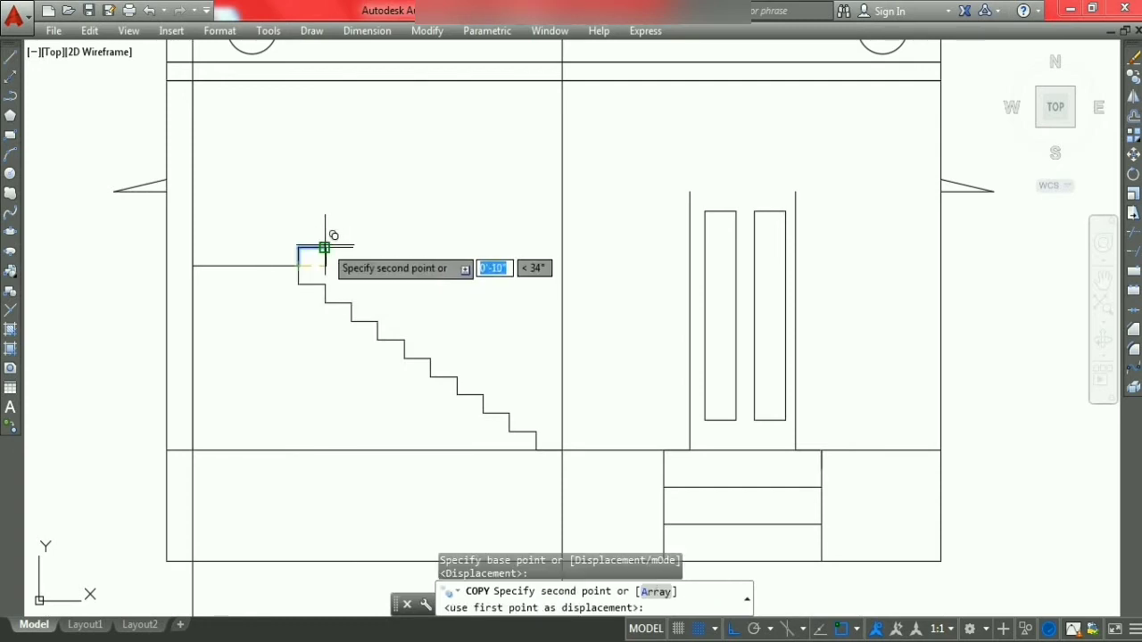
left_click(325, 247)
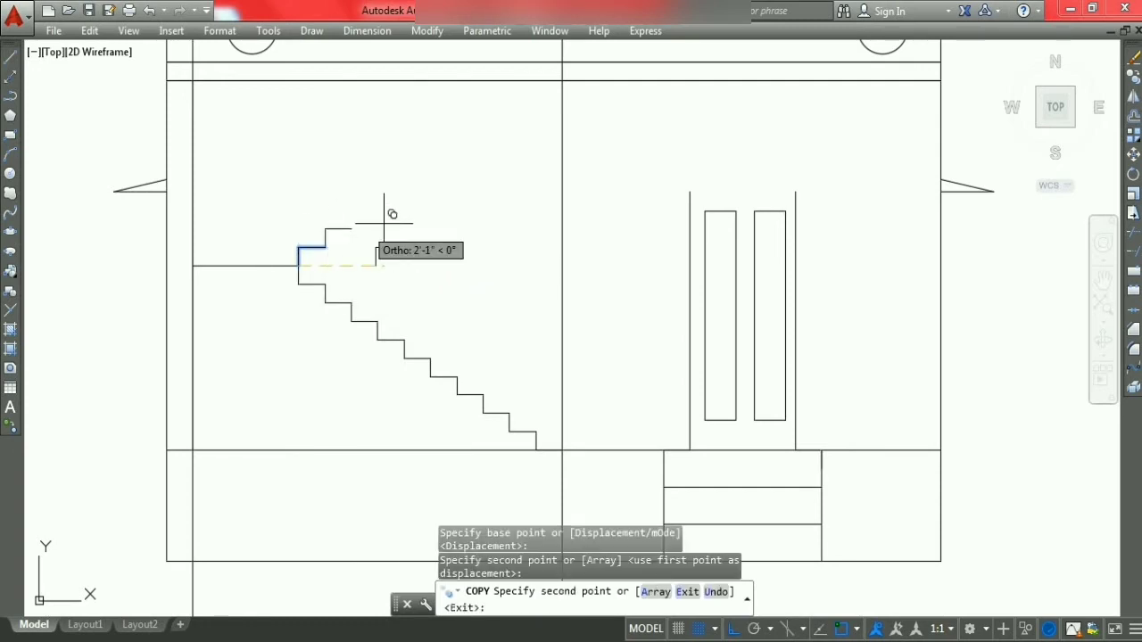
key("F8")
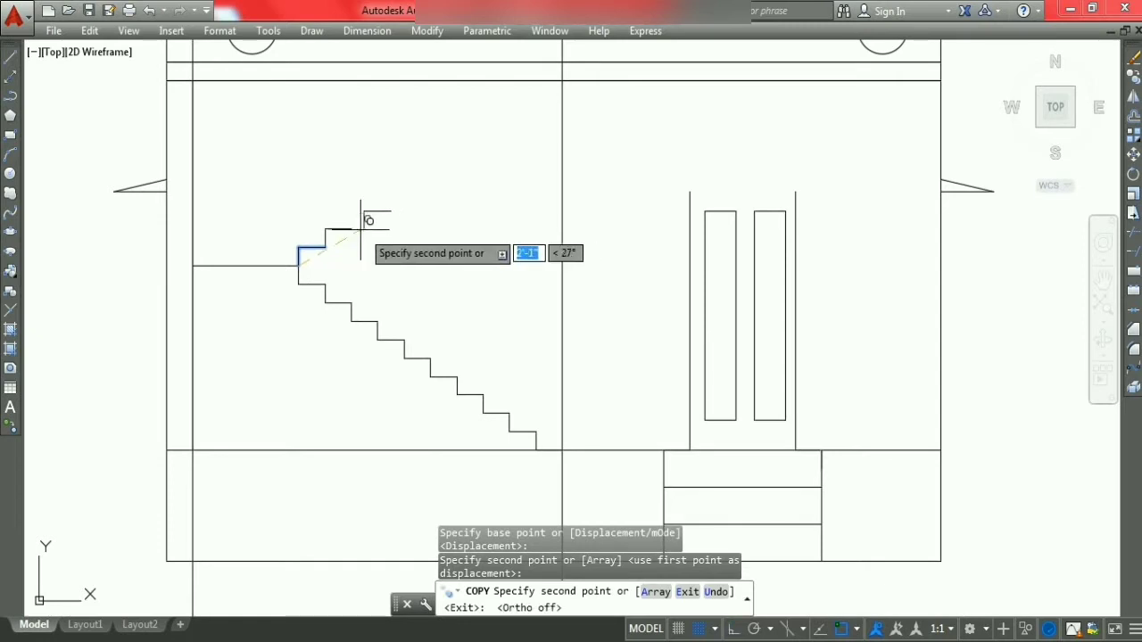
Step: Place eight more step copies up the slope to the top floor line
left_click(352, 229)
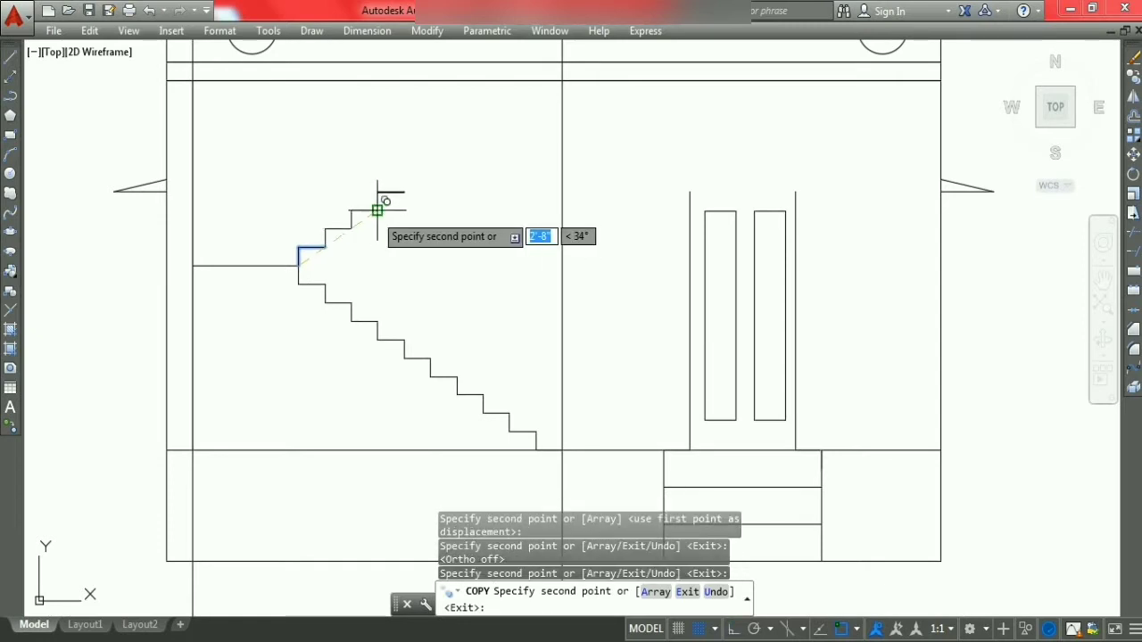
left_click(378, 211)
left_click(405, 192)
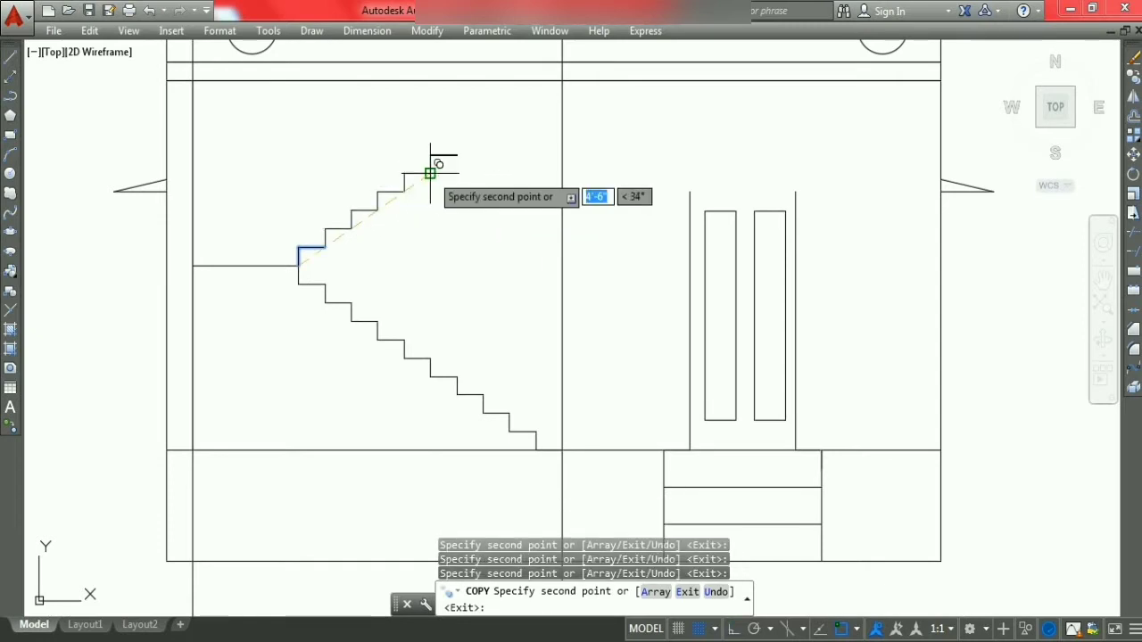
left_click(430, 172)
left_click(457, 154)
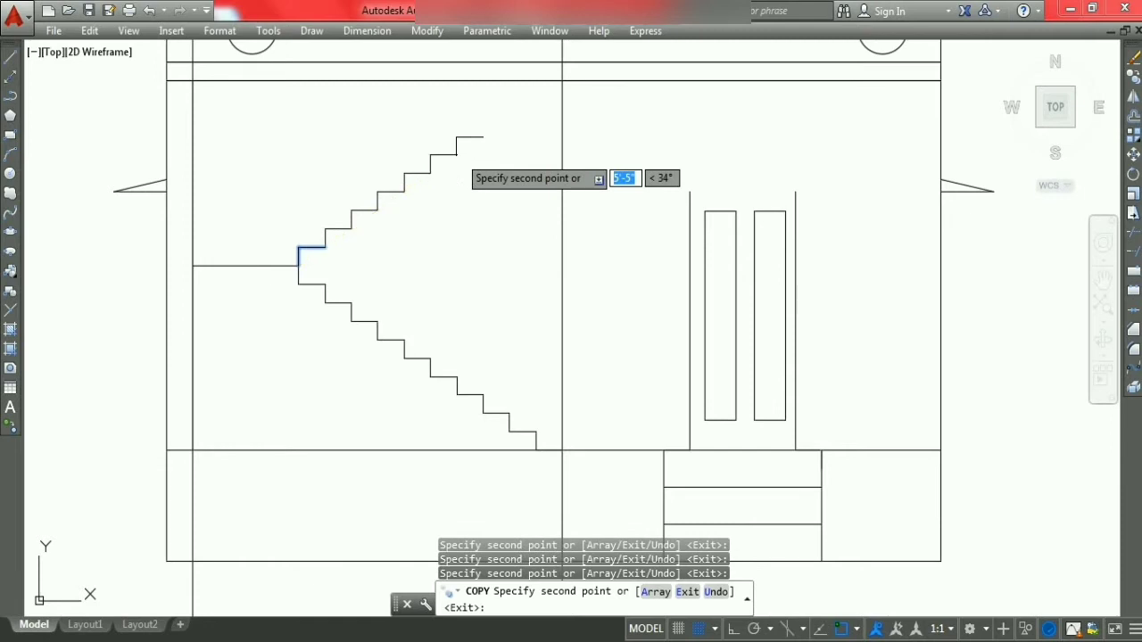
left_click(482, 136)
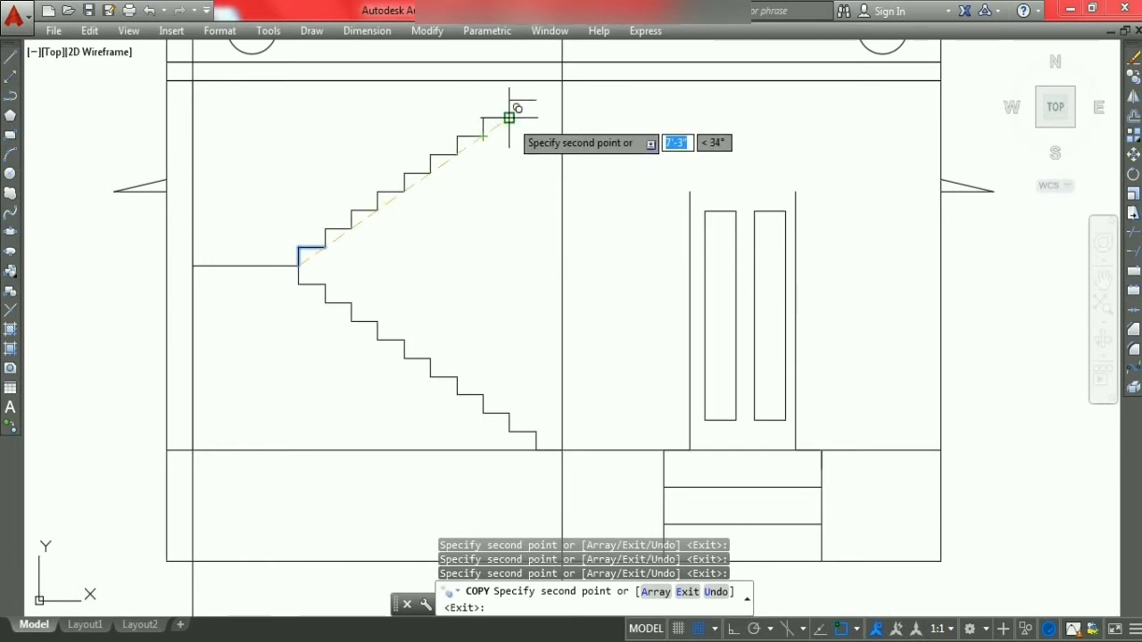
left_click(509, 118)
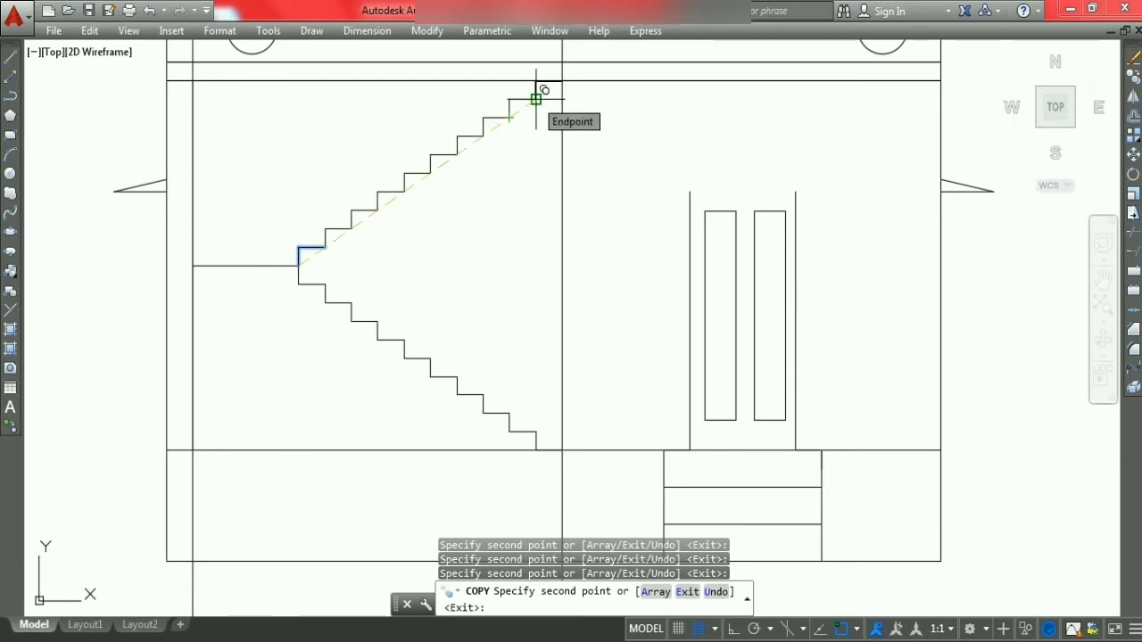
left_click(535, 98)
key("Escape")
key("Escape")
key("Escape")
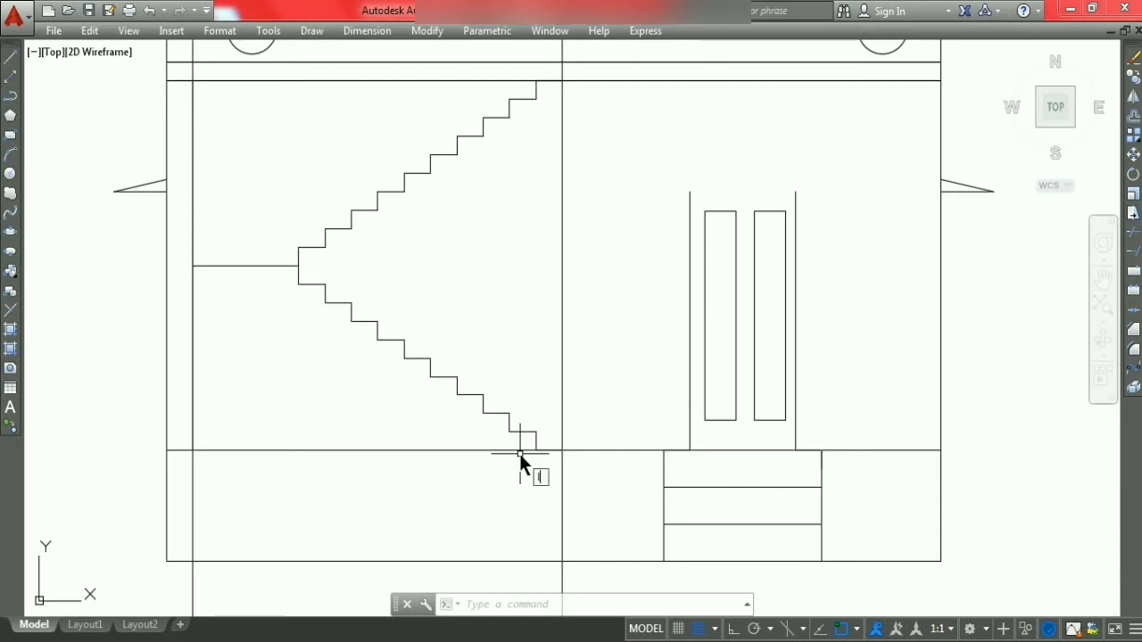
type("L")
Step: Draw a 3" line at the bottom step, then the lower flight's sloping underside to the landing corner
key("Return")
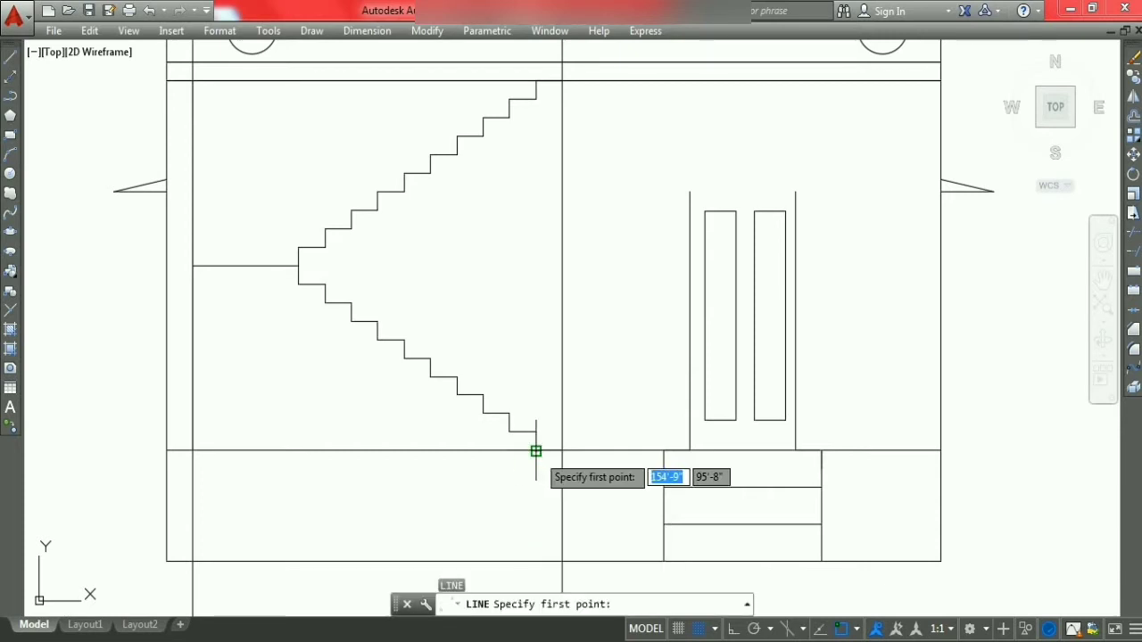
left_click(535, 451)
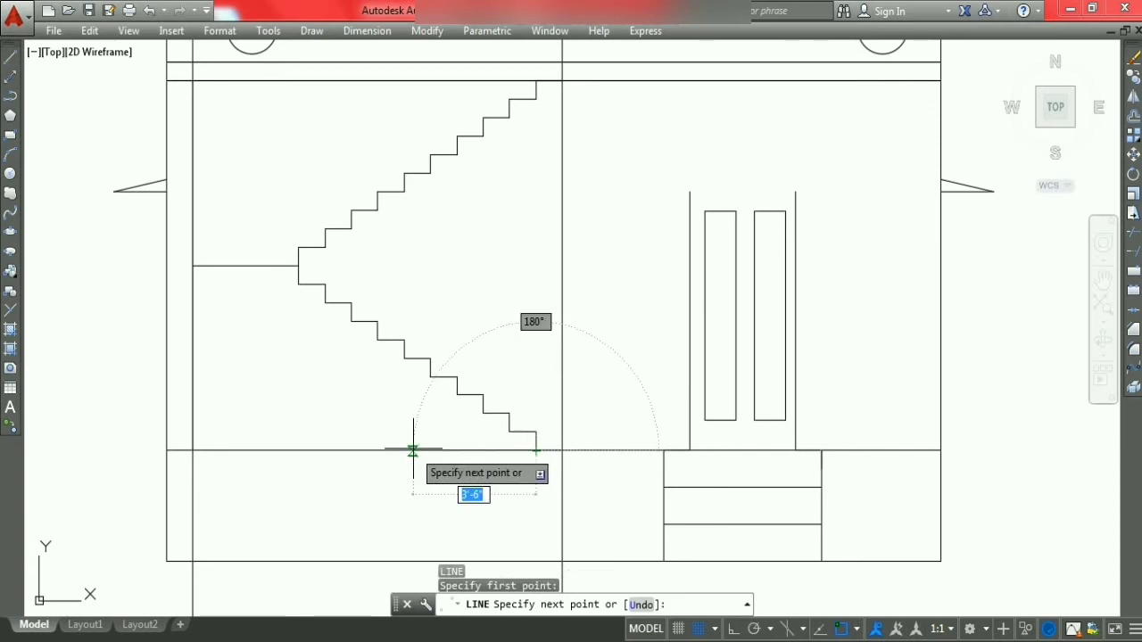
key("F8")
type("3")
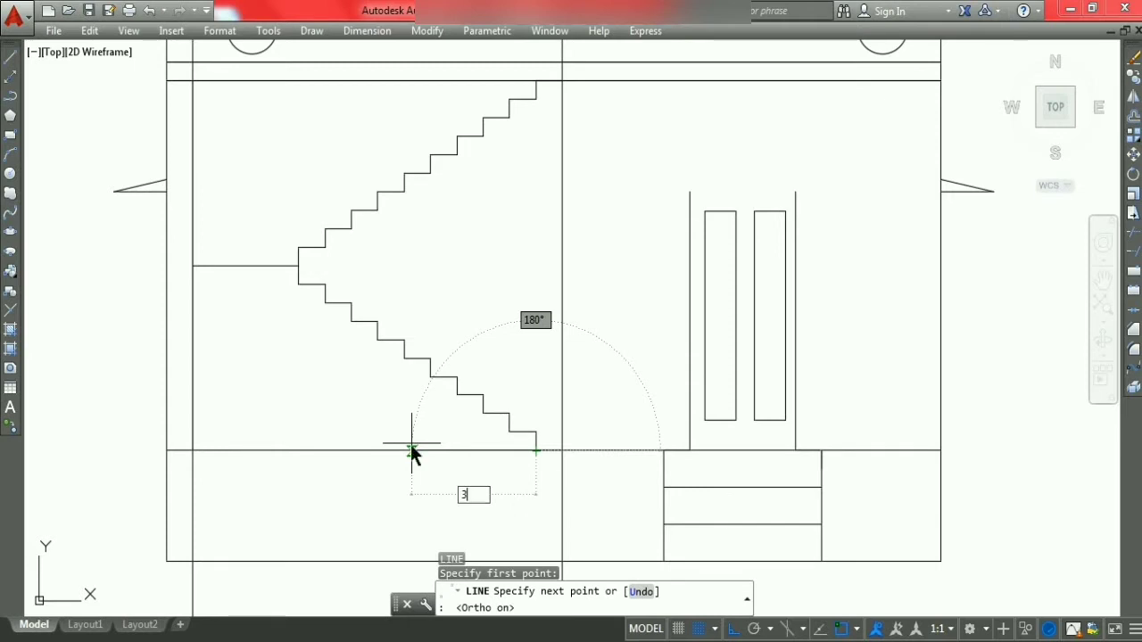
key("Return")
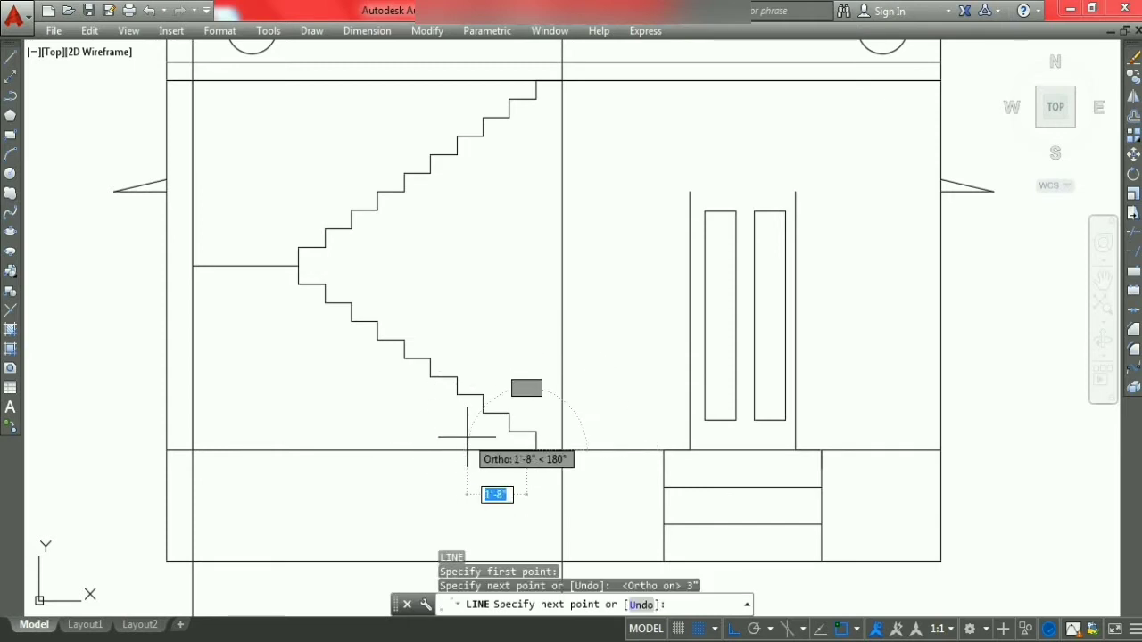
key("Escape")
key("Escape")
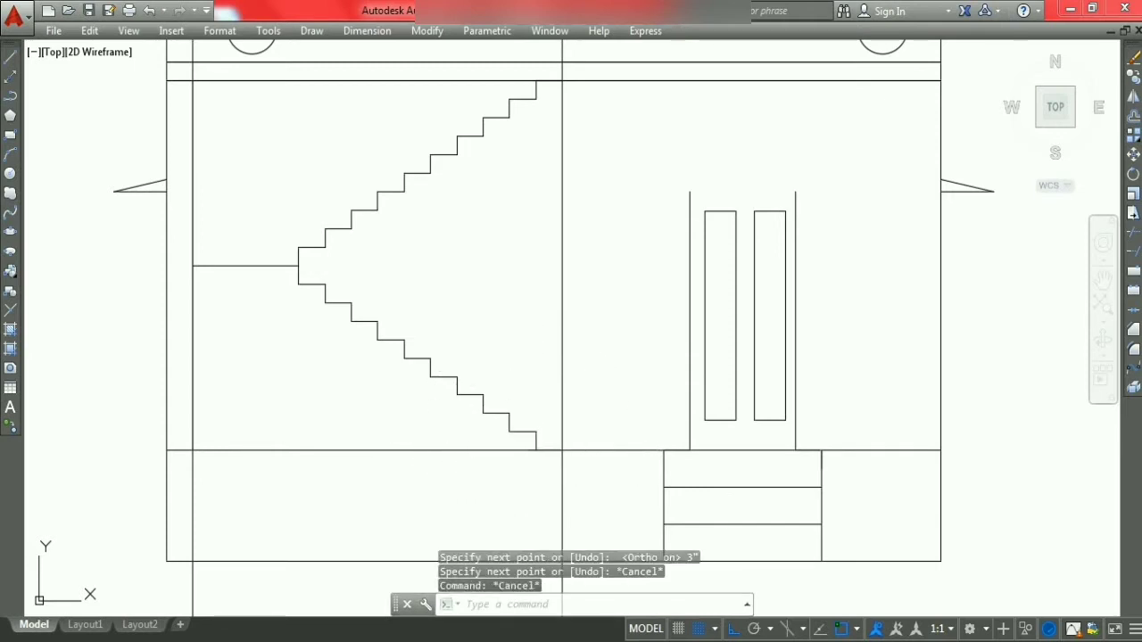
key("Return")
left_click(526, 451)
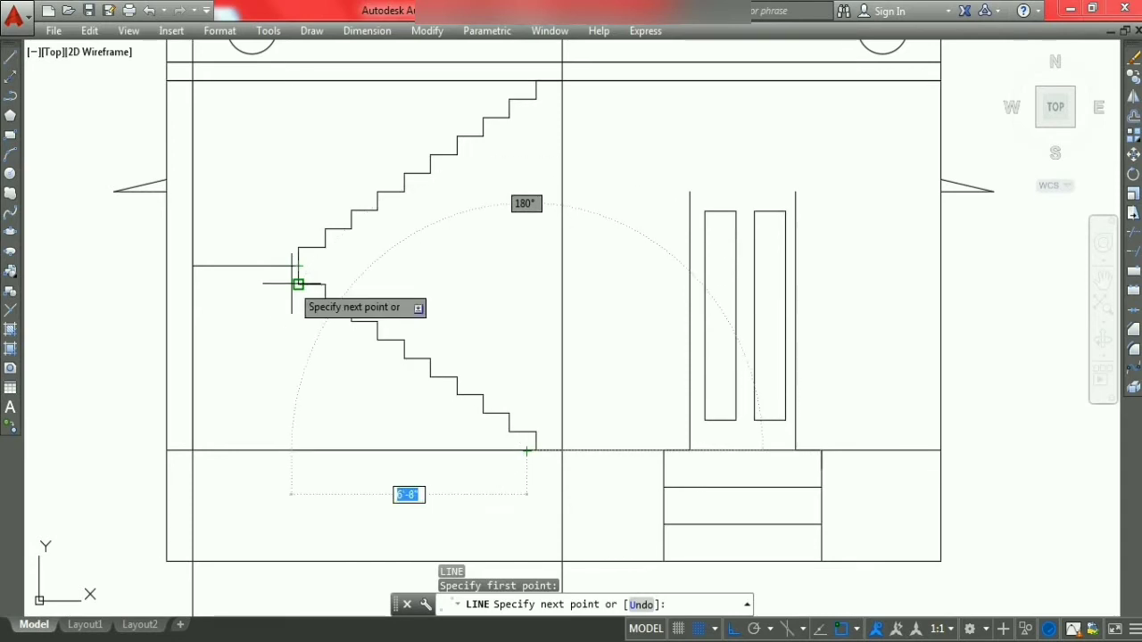
left_click(298, 285)
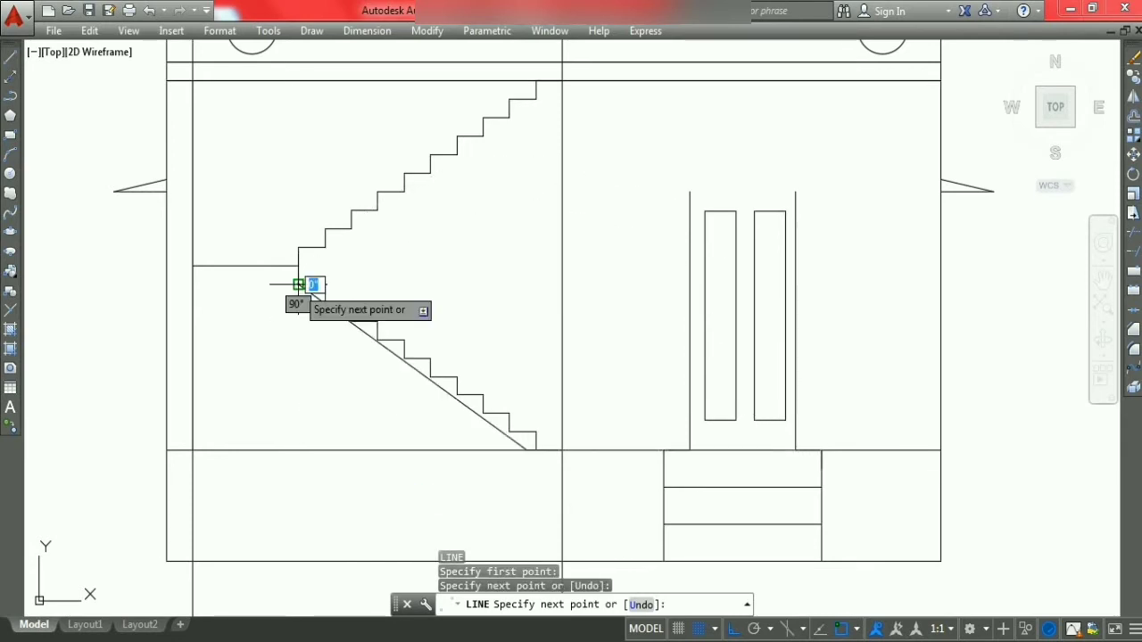
key("Escape")
key("Escape")
key("Escape")
key("Escape")
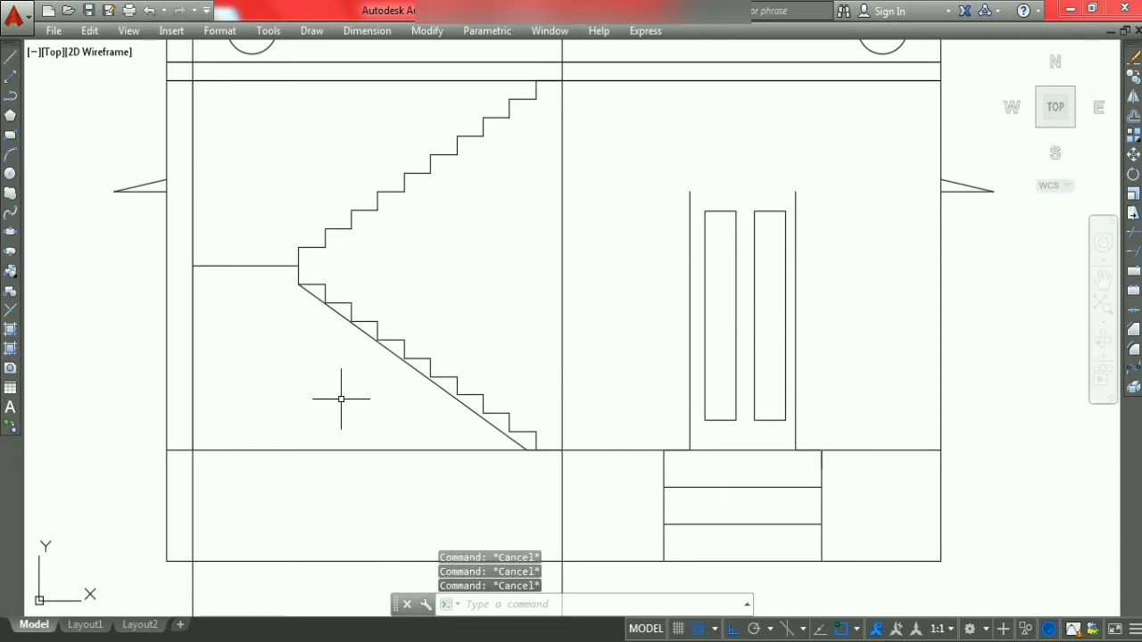
Step: Draw 3" down from the top step, then the upper flight's sloping underside to the landing corner
scroll(312, 442, "down", 2)
scroll(427, 221, "up", 2)
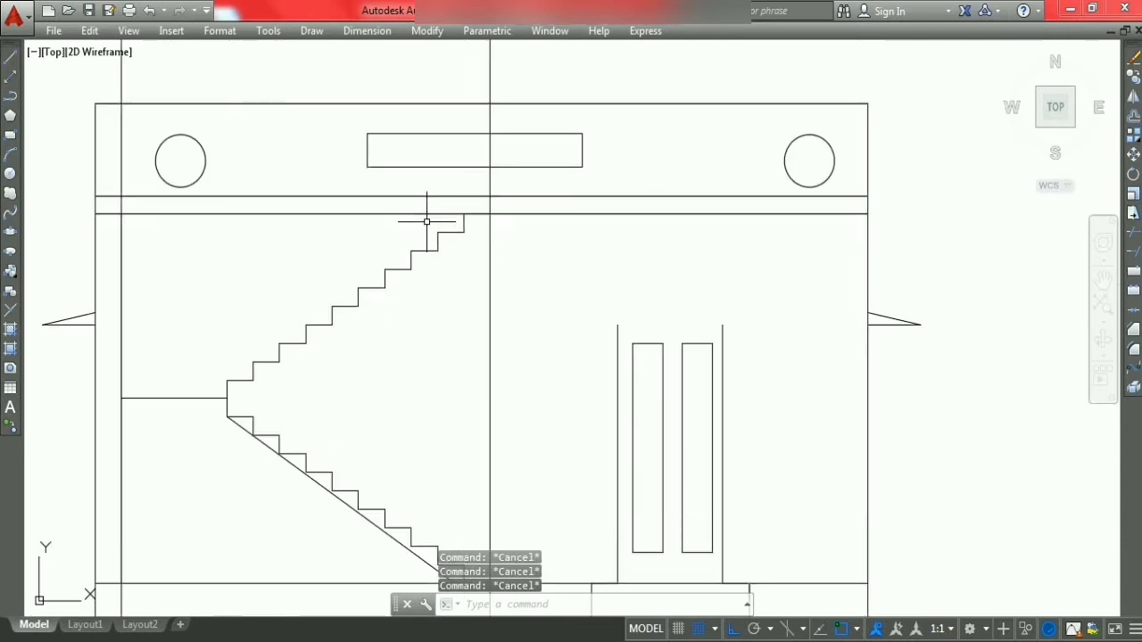
type("l")
key("Return")
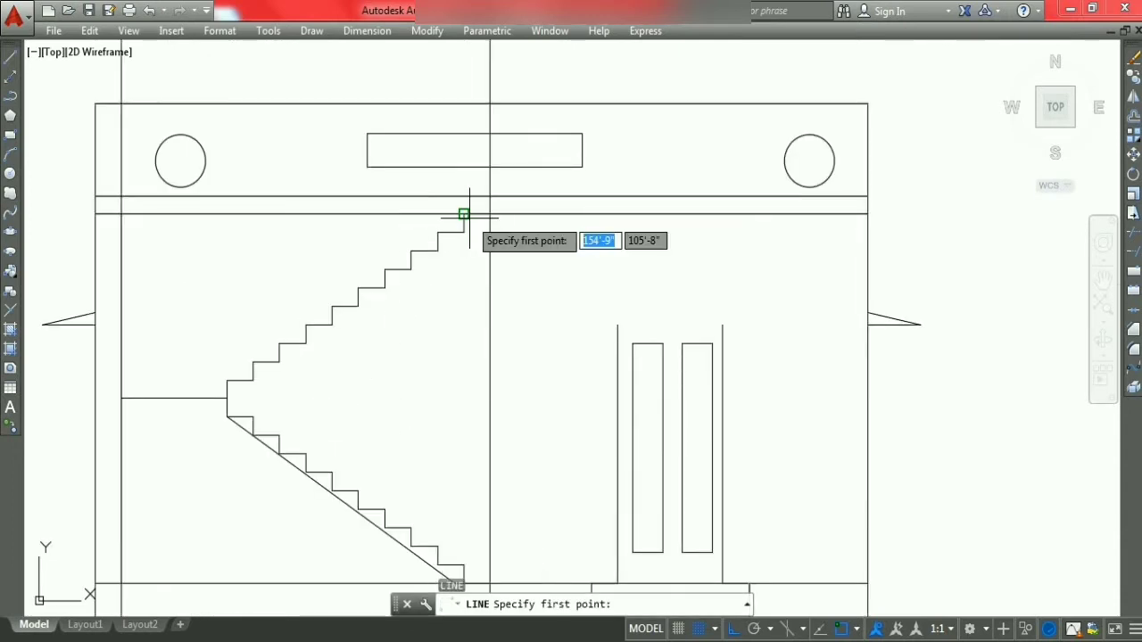
left_click(490, 214)
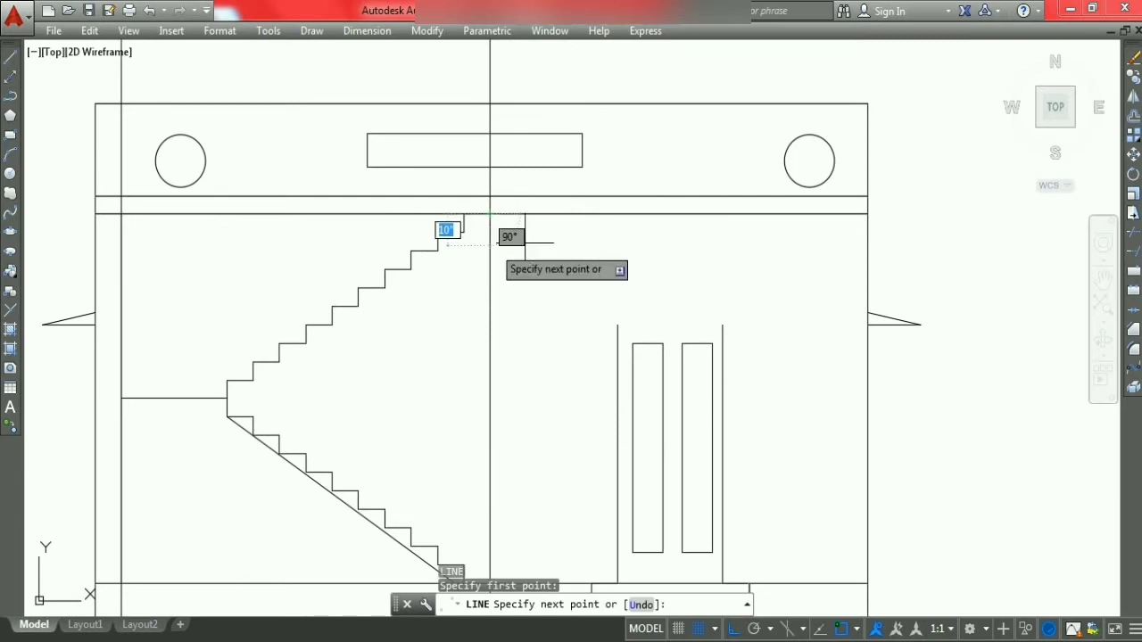
type("3")
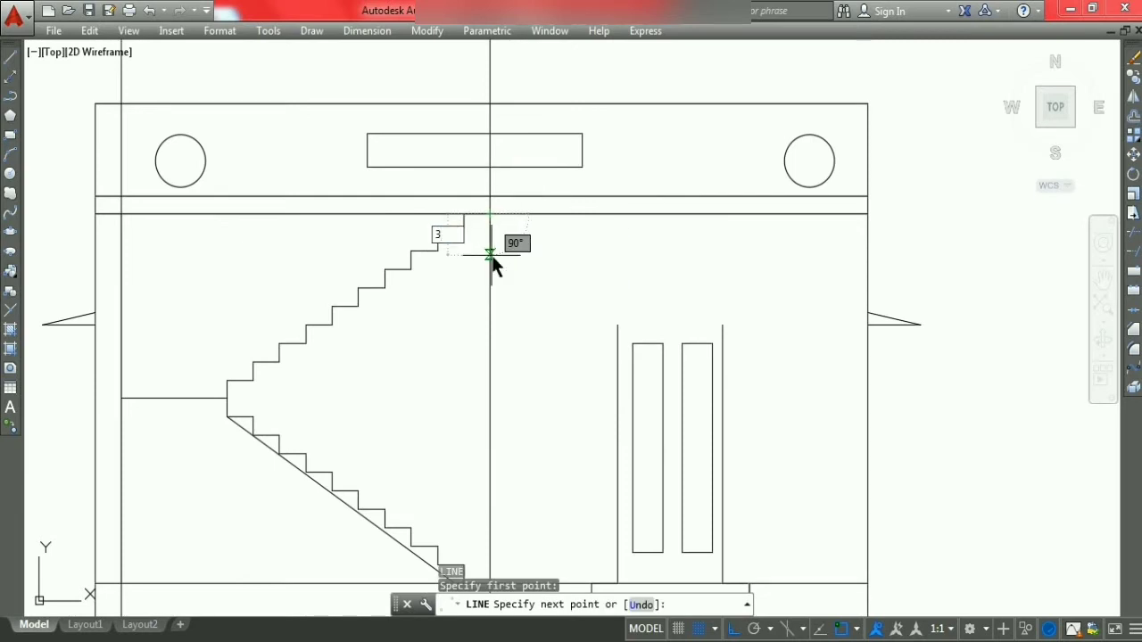
key("Return")
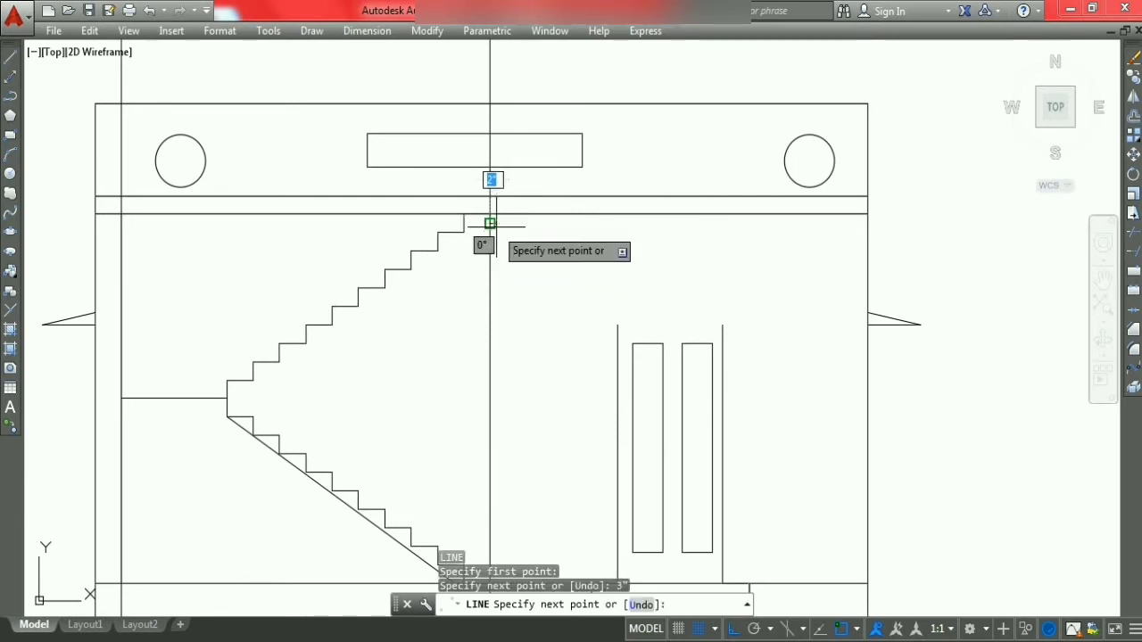
left_click(490, 223)
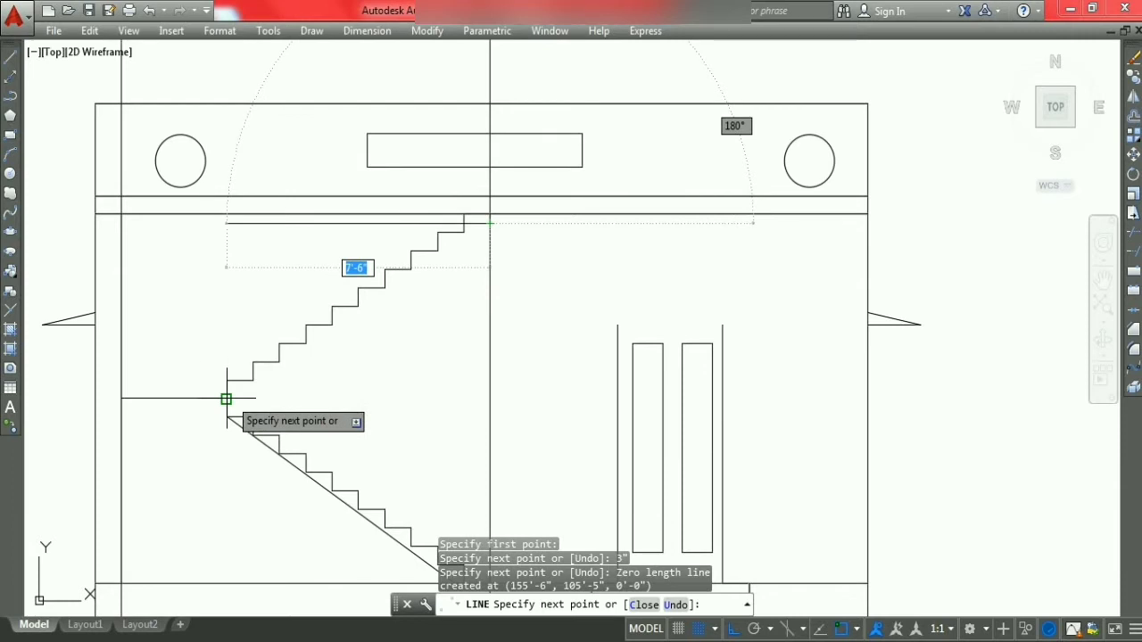
left_click(227, 399)
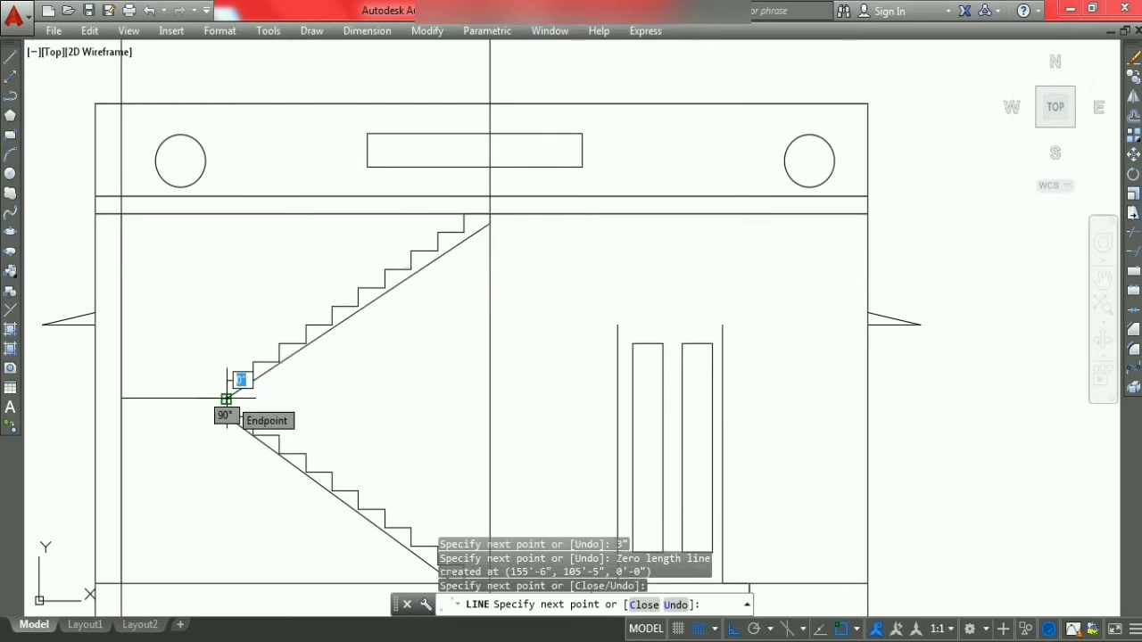
key("Escape")
key("Escape")
key("Escape")
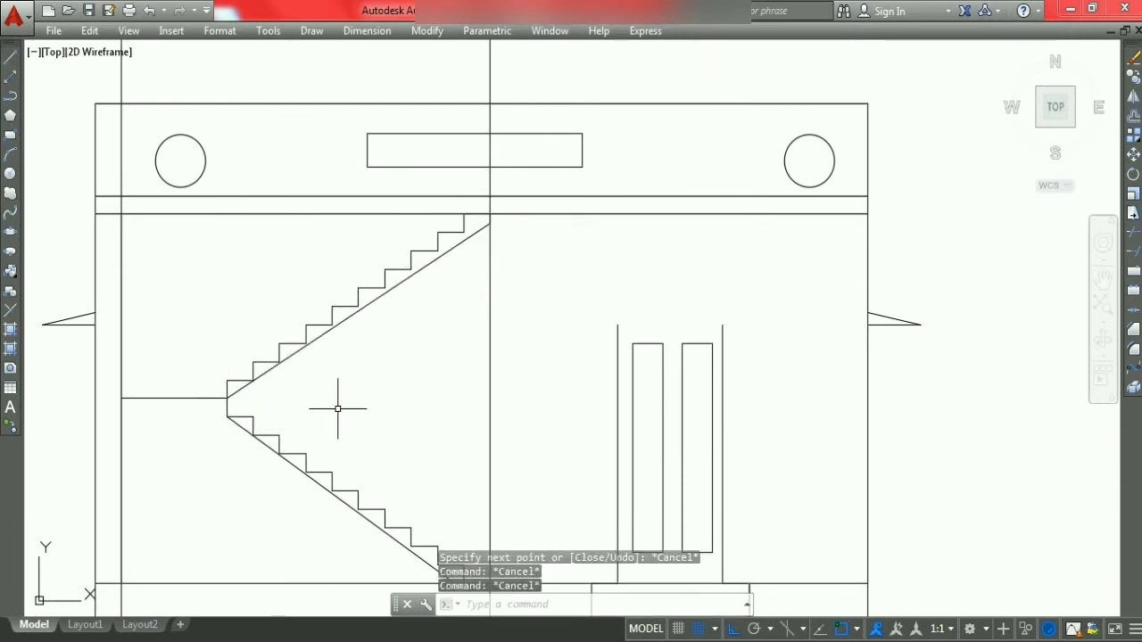
key("Escape")
Step: Draw a horizontal line from the landing's lower corner left to the wall line
type("l")
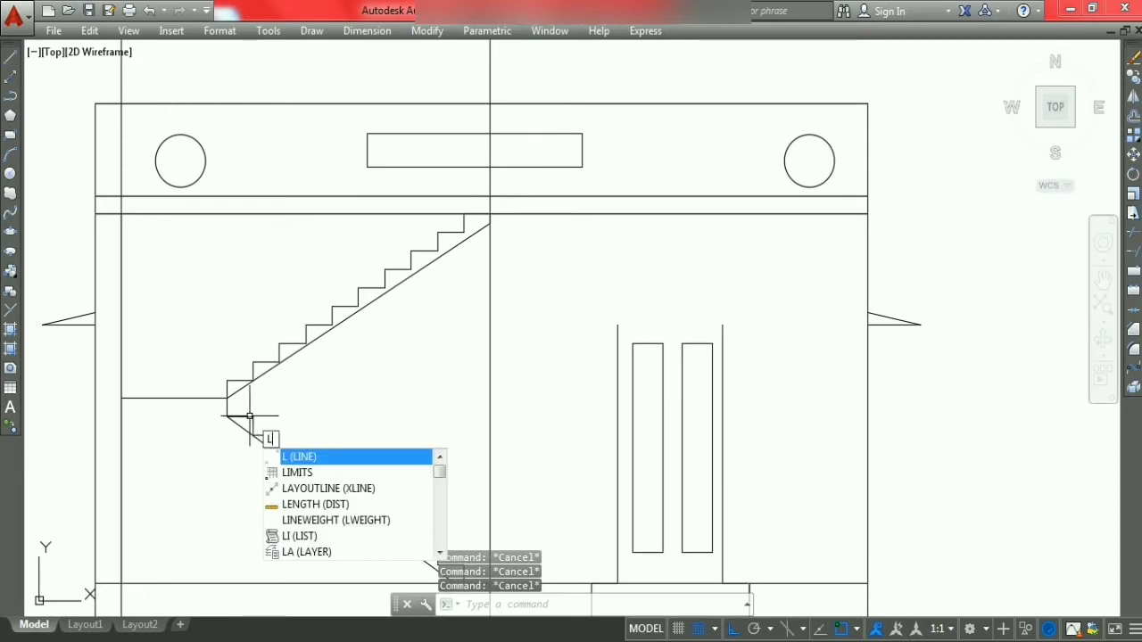
key("Return")
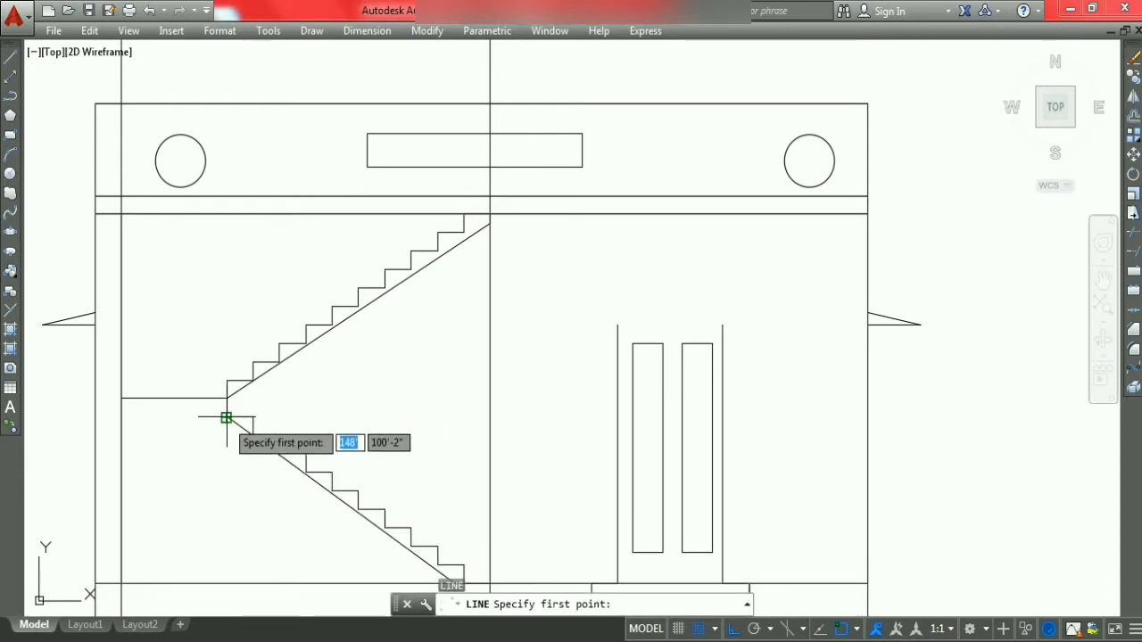
left_click(227, 416)
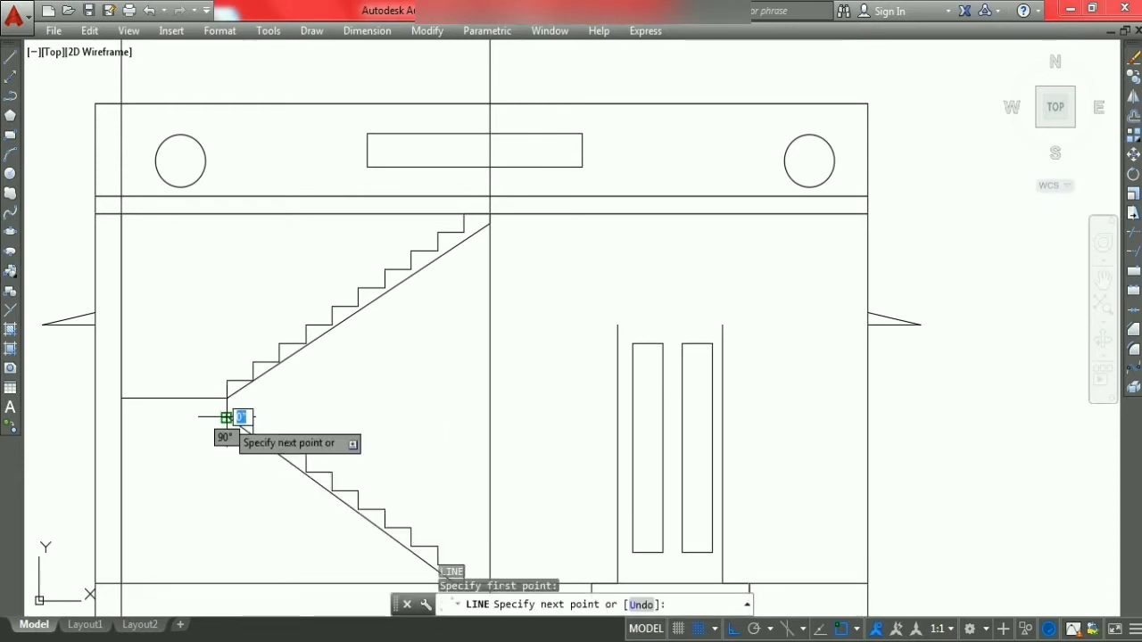
left_click(121, 415)
key("Escape")
key("Escape")
key("Escape")
key("Escape")
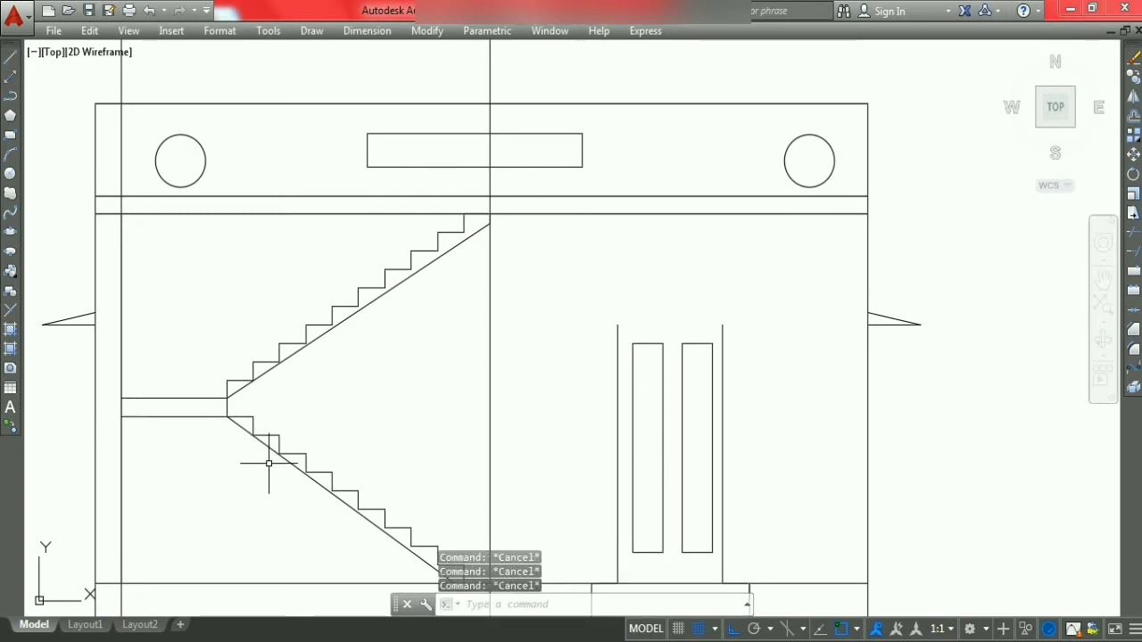
scroll(413, 319, "down", 2)
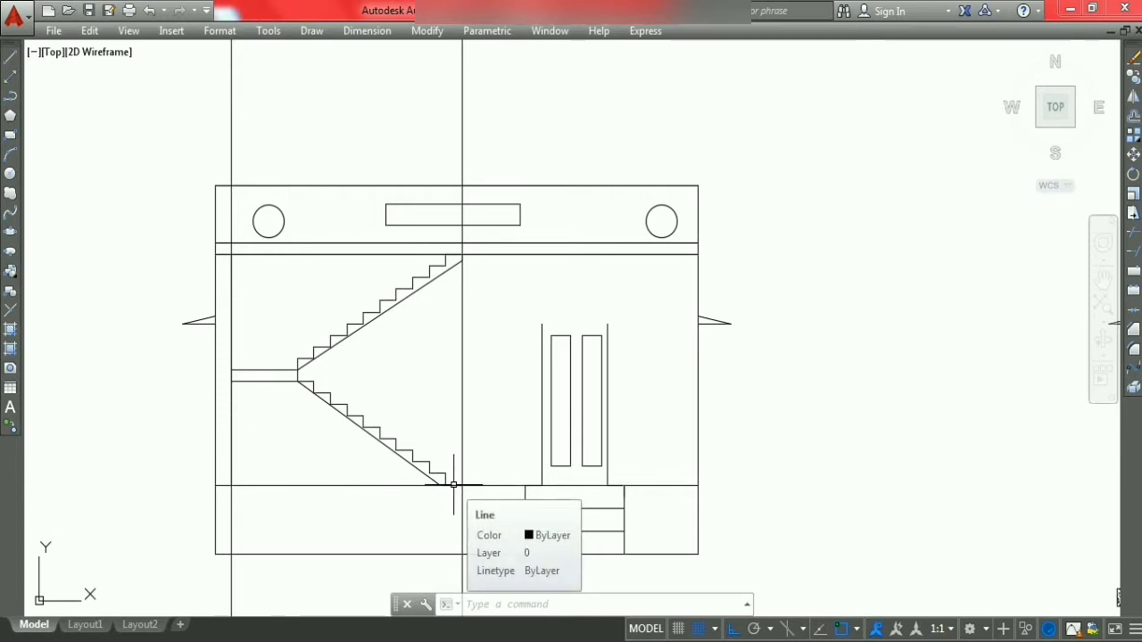
scroll(443, 488, "up", 2)
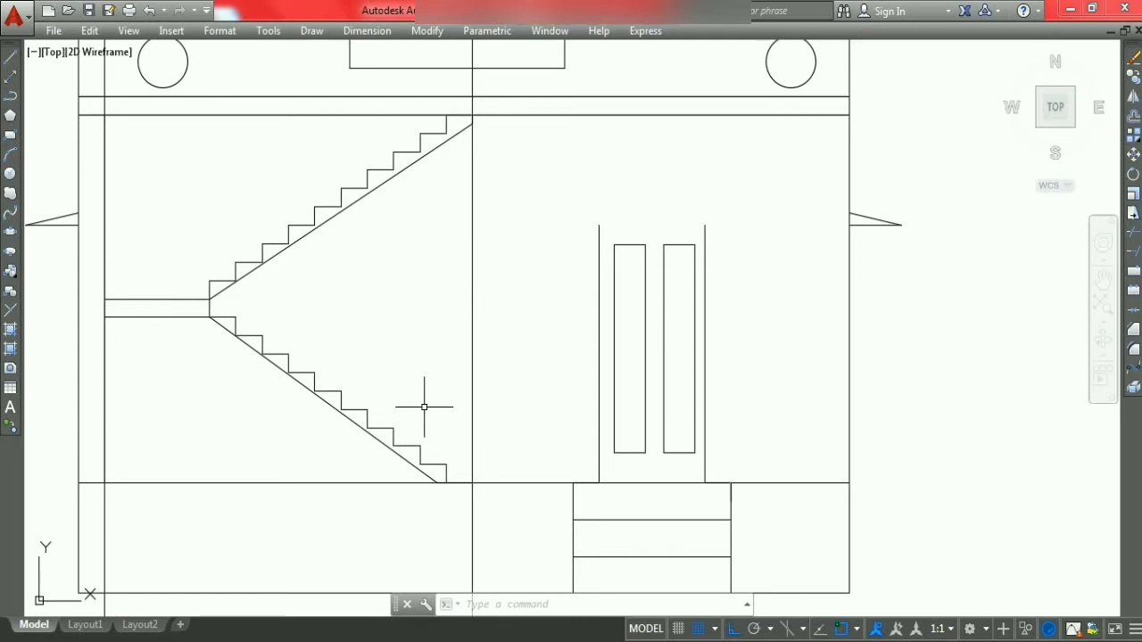
type("L")
Step: Draw a 2' vertical baluster line rising from the bottom step's tread
key("Return")
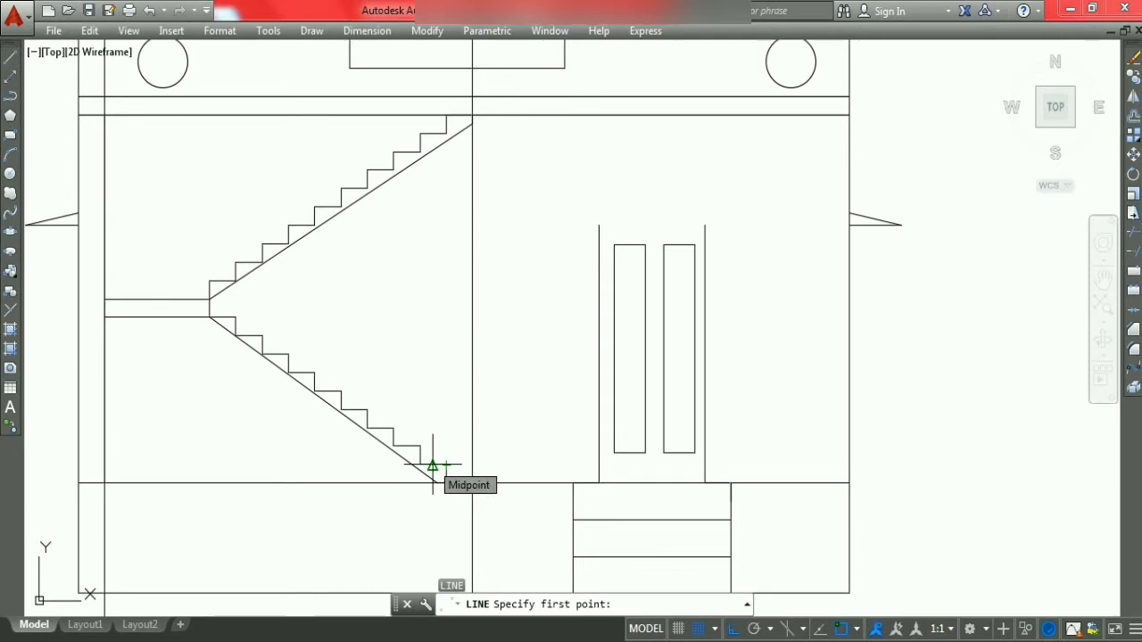
key("Escape")
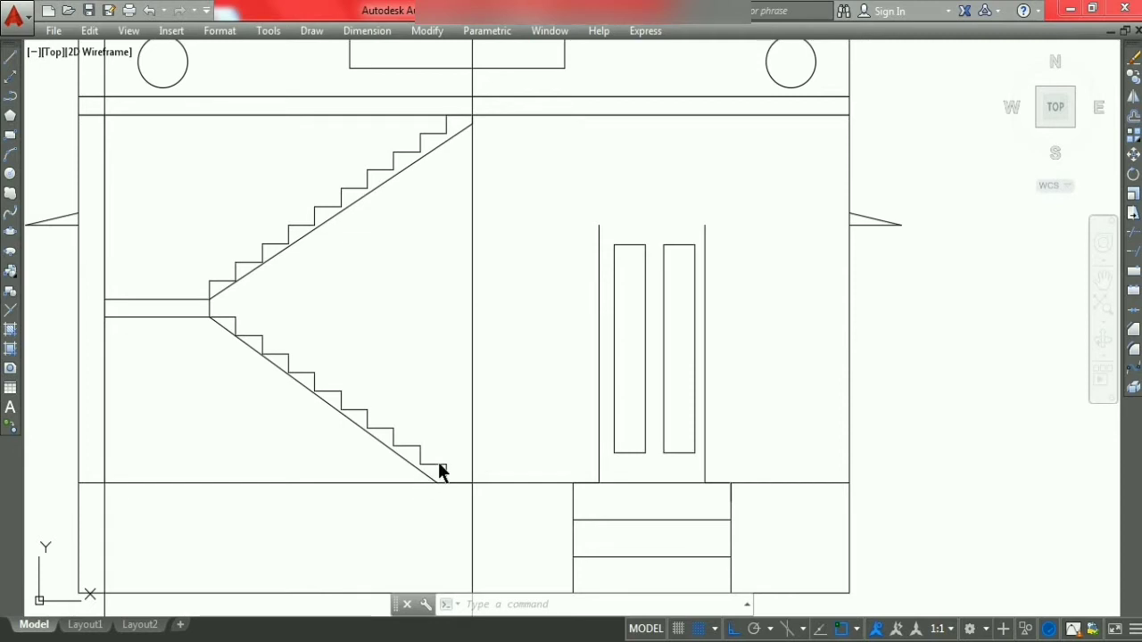
left_click(10, 57)
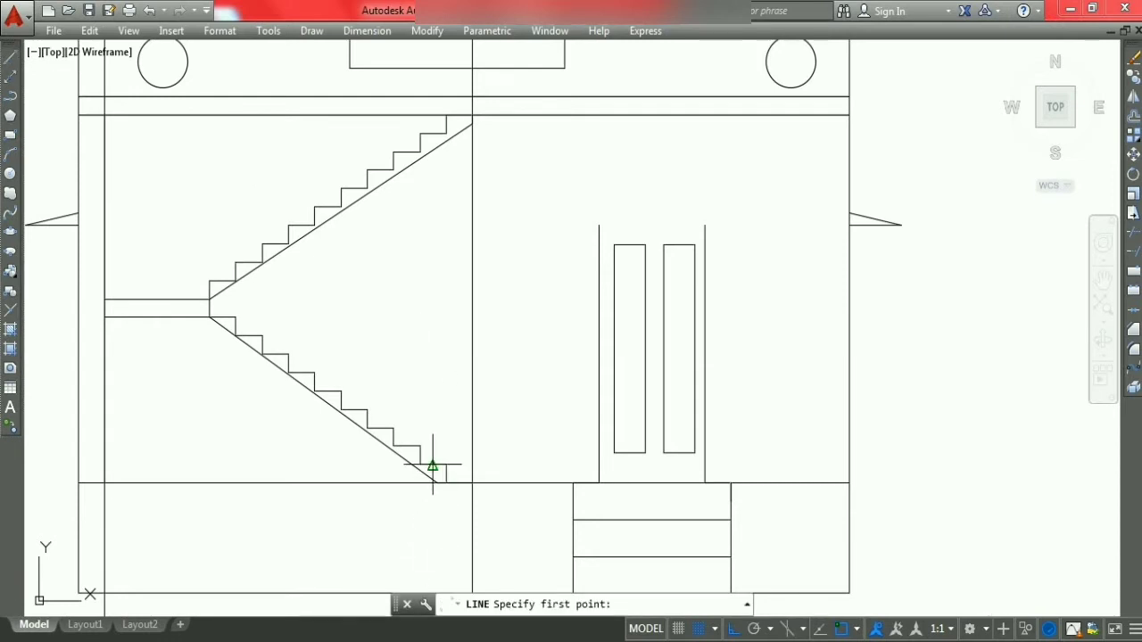
left_click(433, 465)
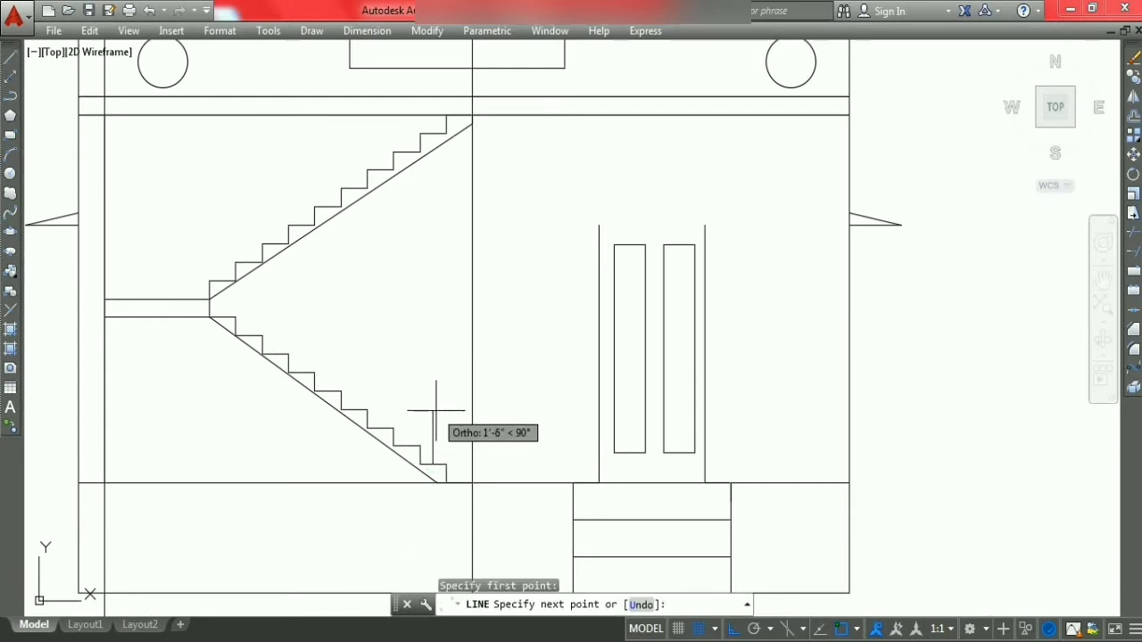
type("2")
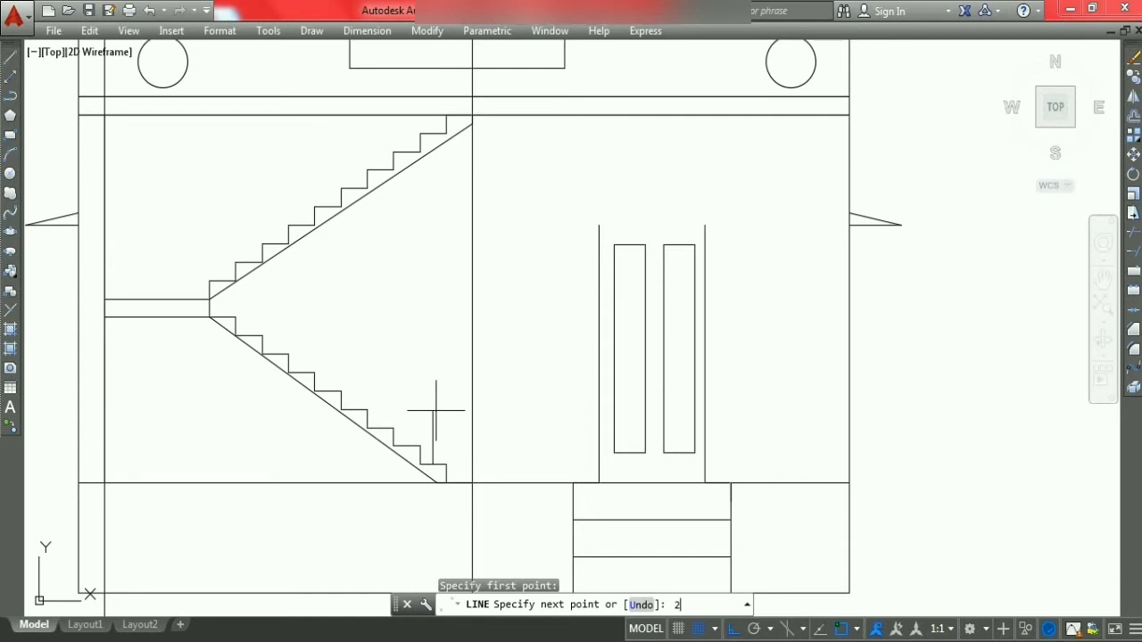
key("Return")
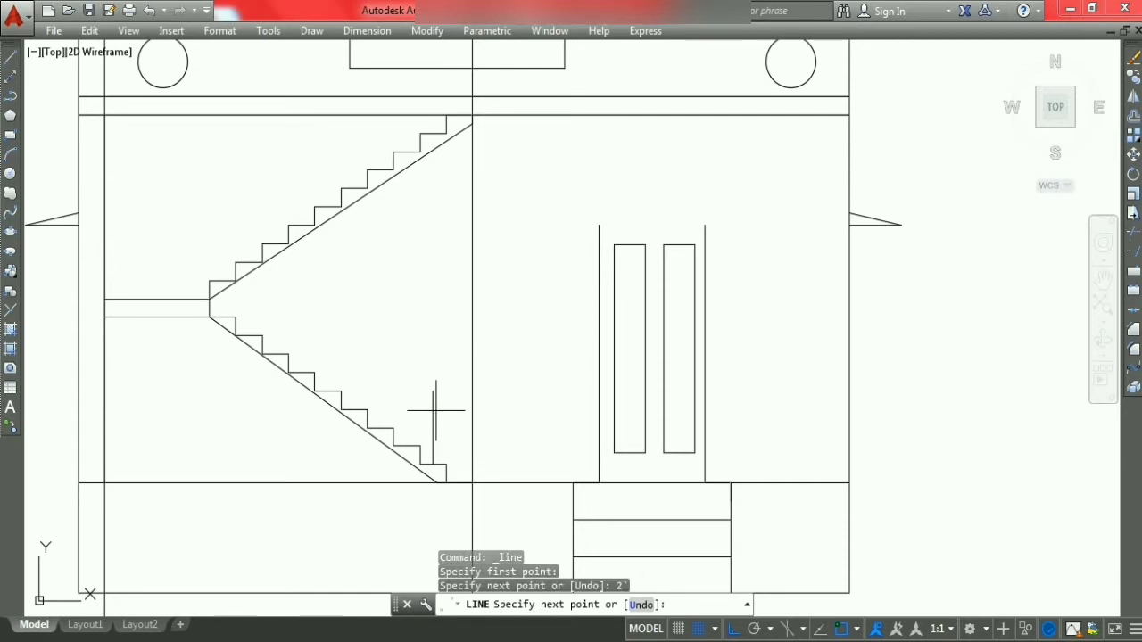
key("Escape")
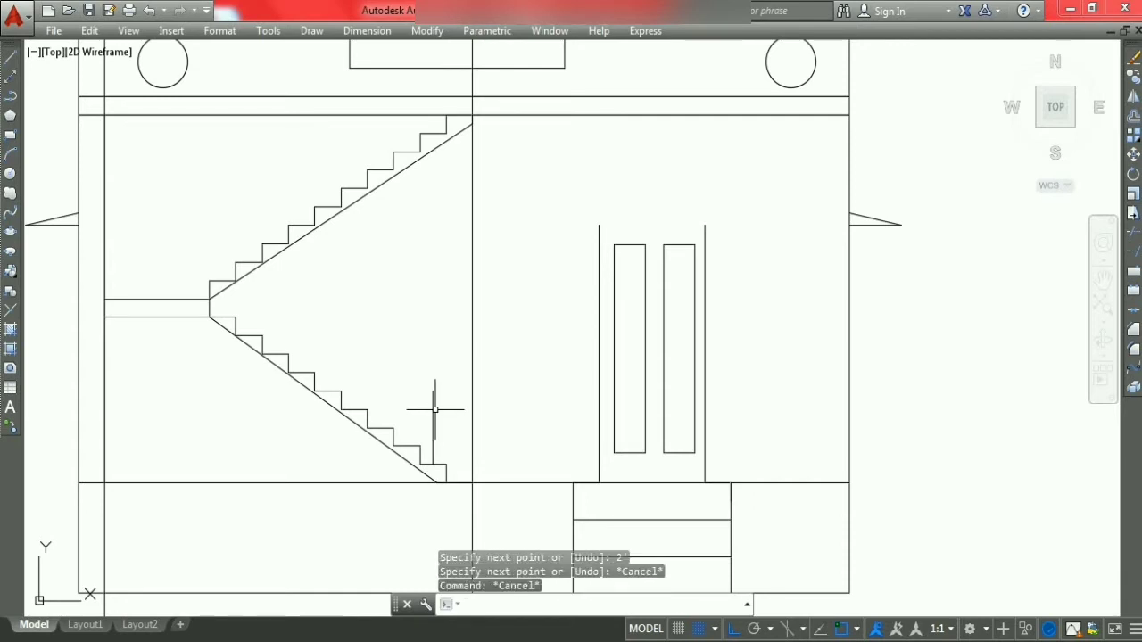
Step: Copy the baluster onto the first steps of the lower flight
left_click(453, 432)
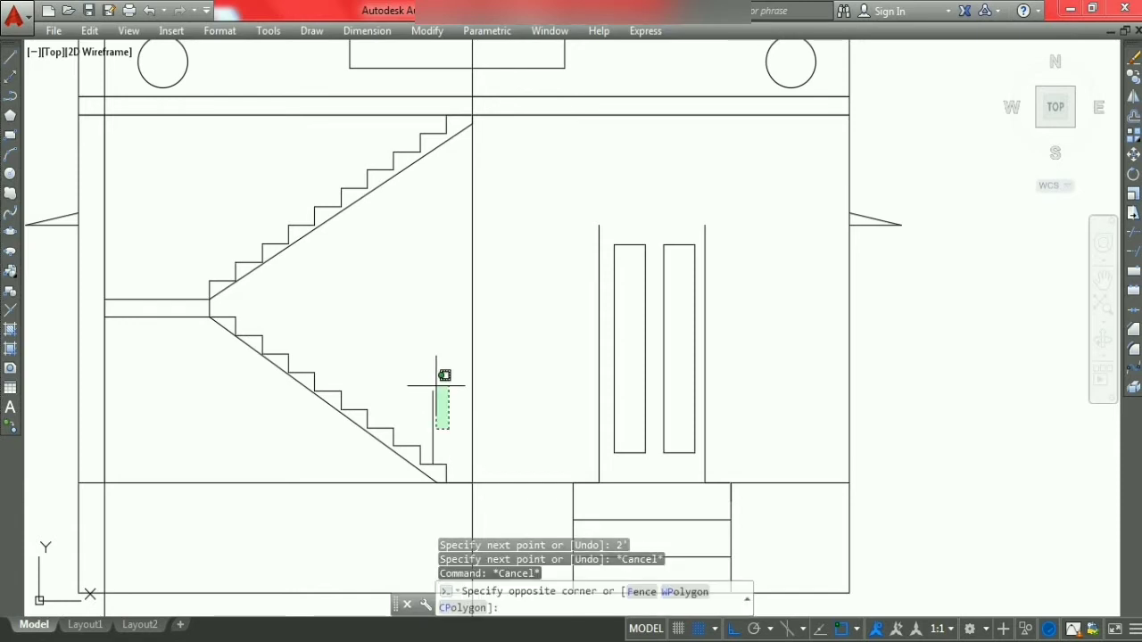
left_click(427, 376)
right_click(424, 426)
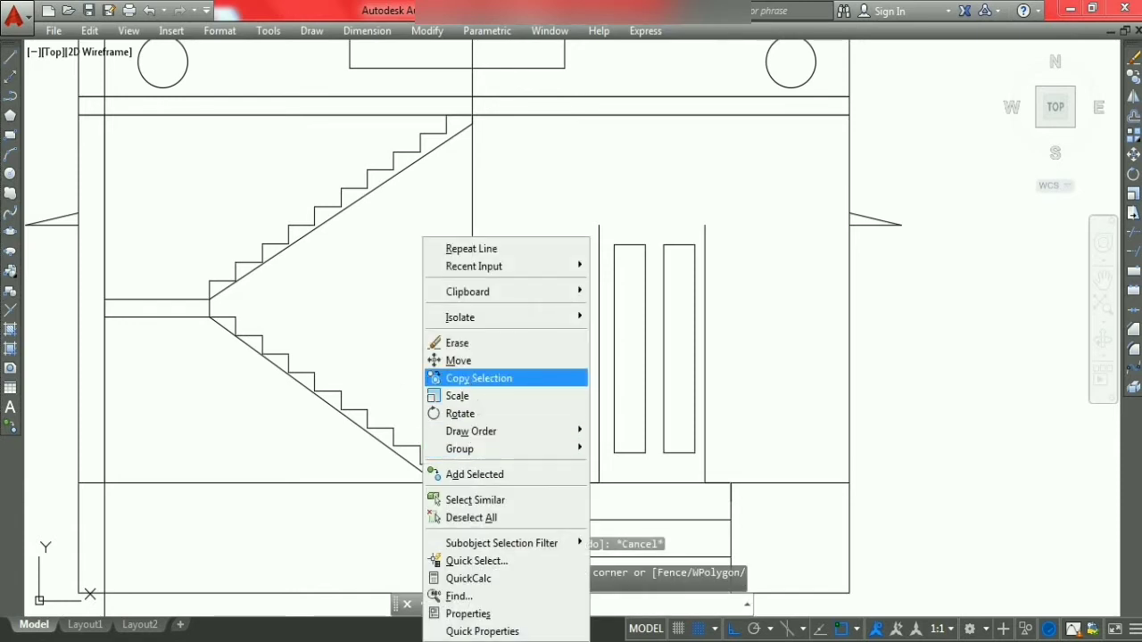
left_click(473, 378)
left_click(433, 465)
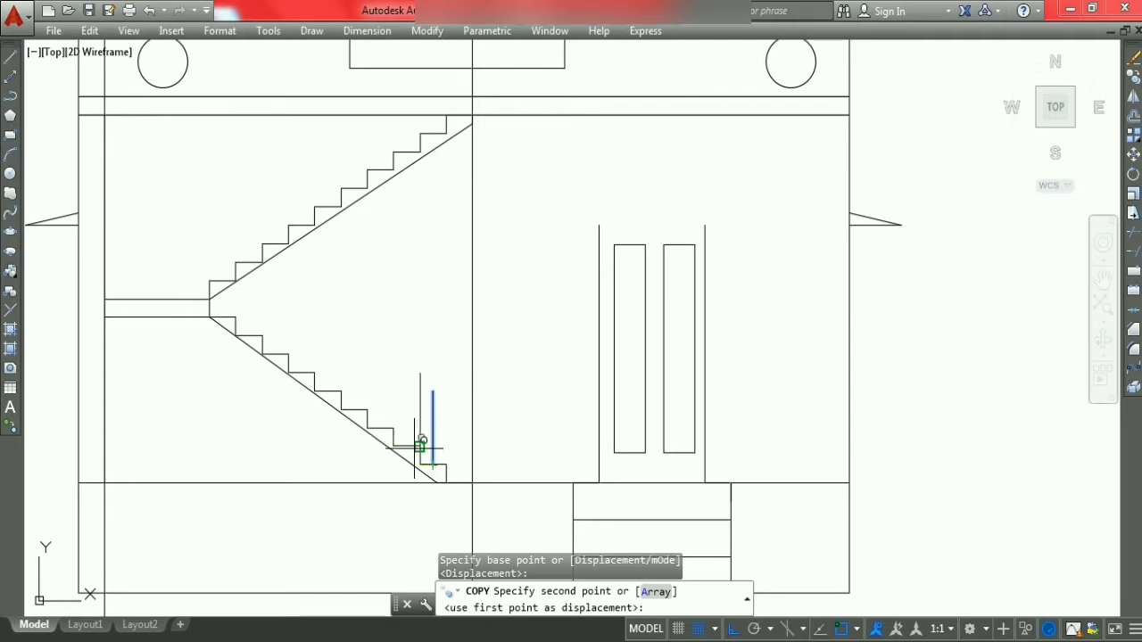
key("F8")
scroll(407, 442, "up", 5)
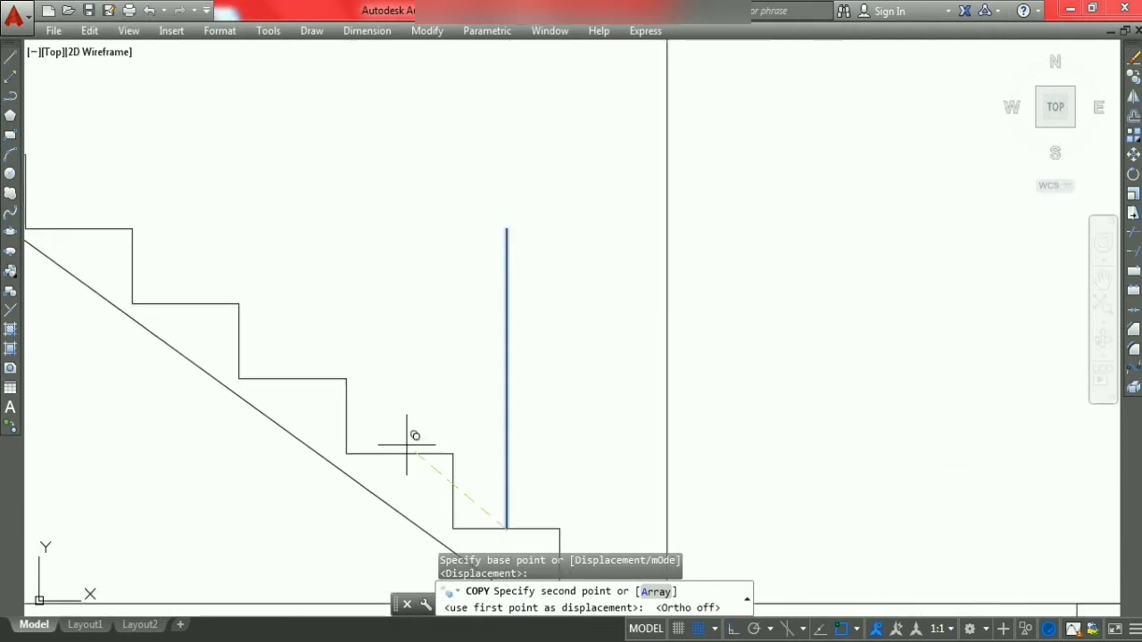
left_click(400, 454)
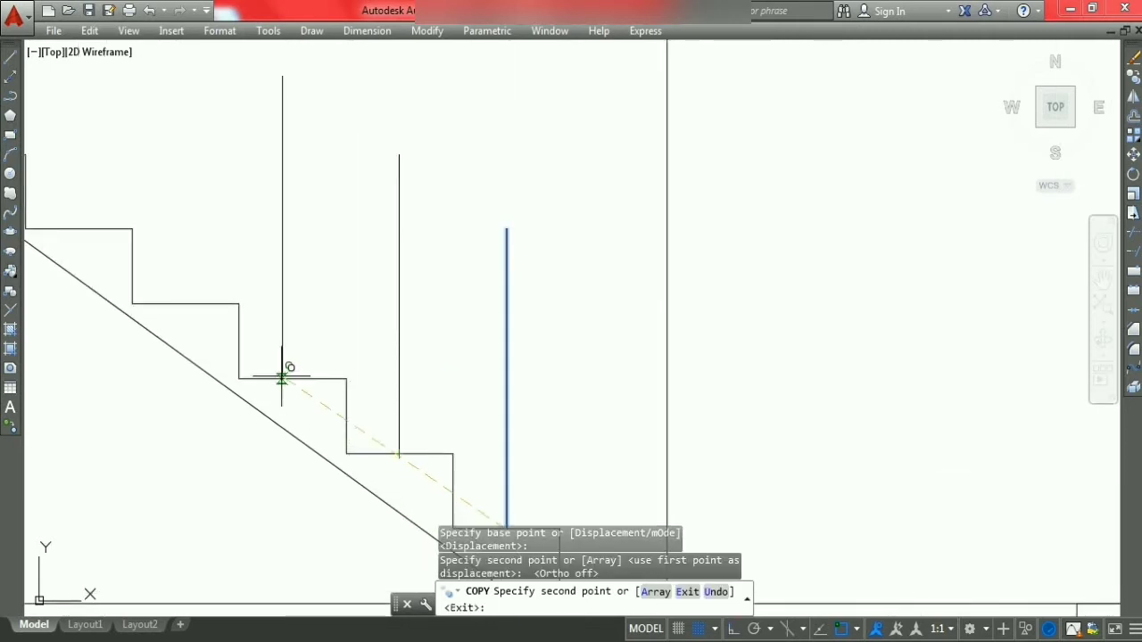
left_click(292, 378)
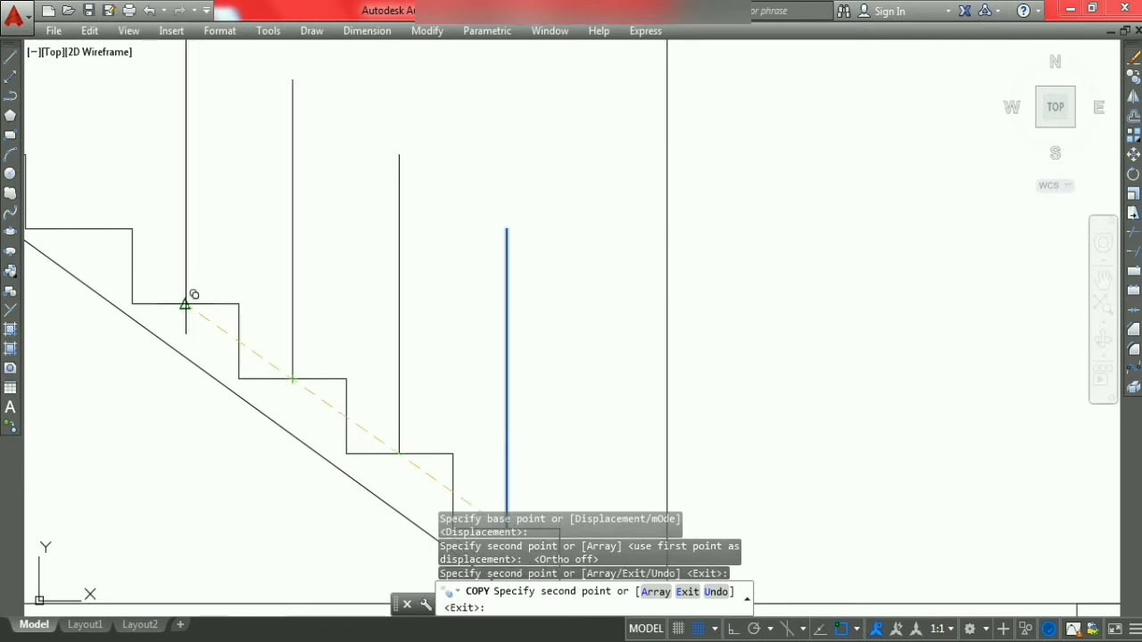
left_click(184, 305)
Step: Place baluster copies on the remaining lower-flight steps and the landing step
scroll(204, 308, "down", 5)
scroll(207, 286, "up", 1)
scroll(185, 288, "up", 3)
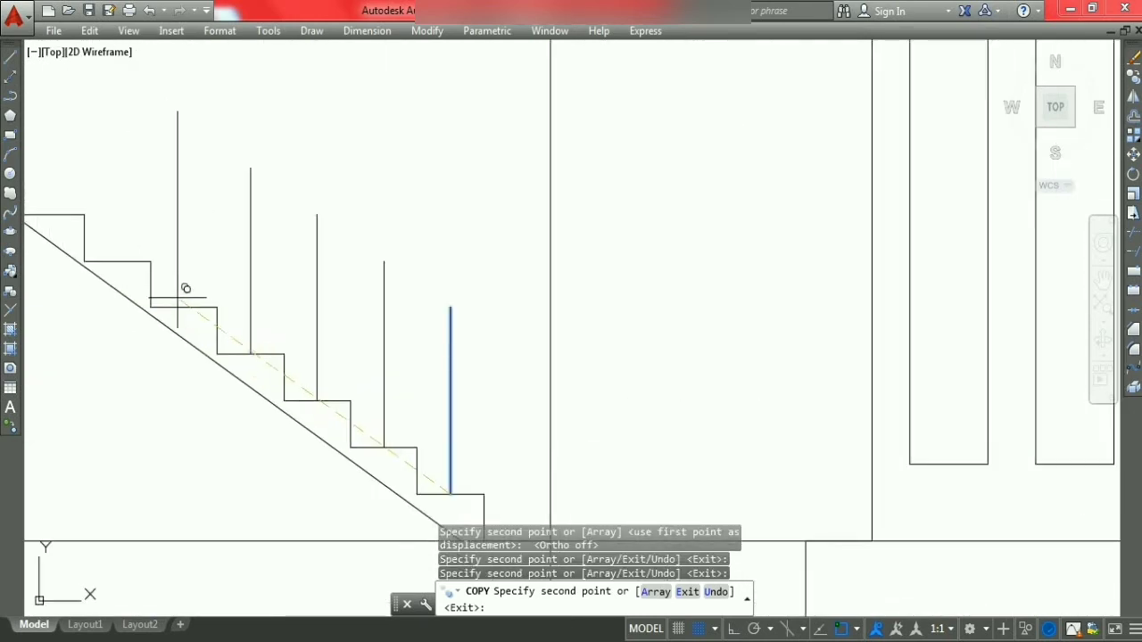
left_click(183, 308)
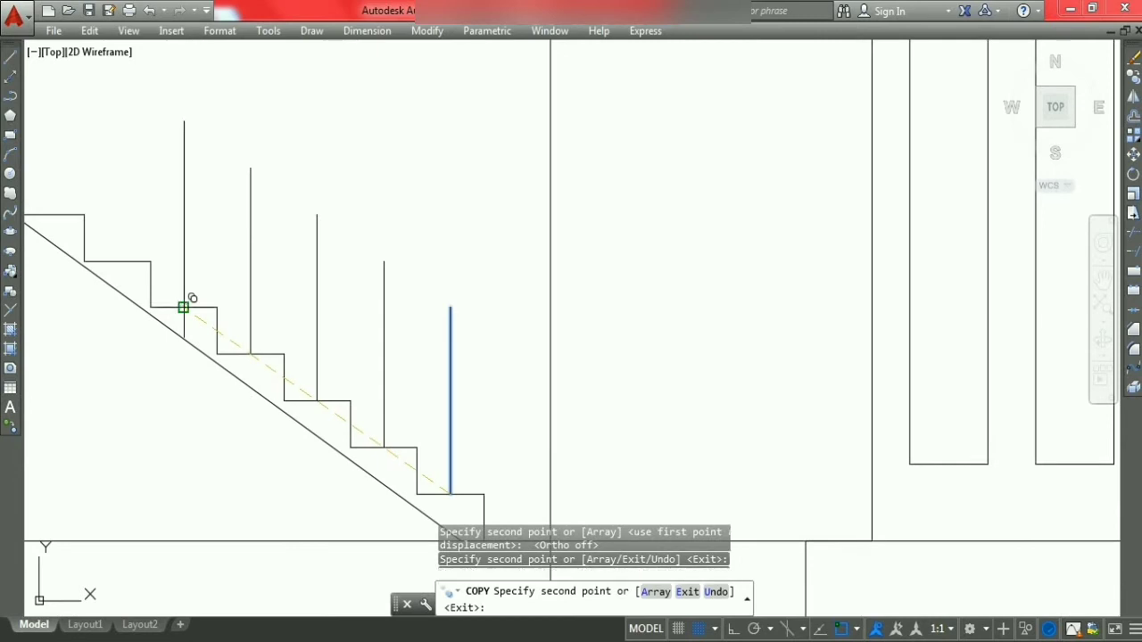
left_click(116, 259)
scroll(164, 285, "down", 5)
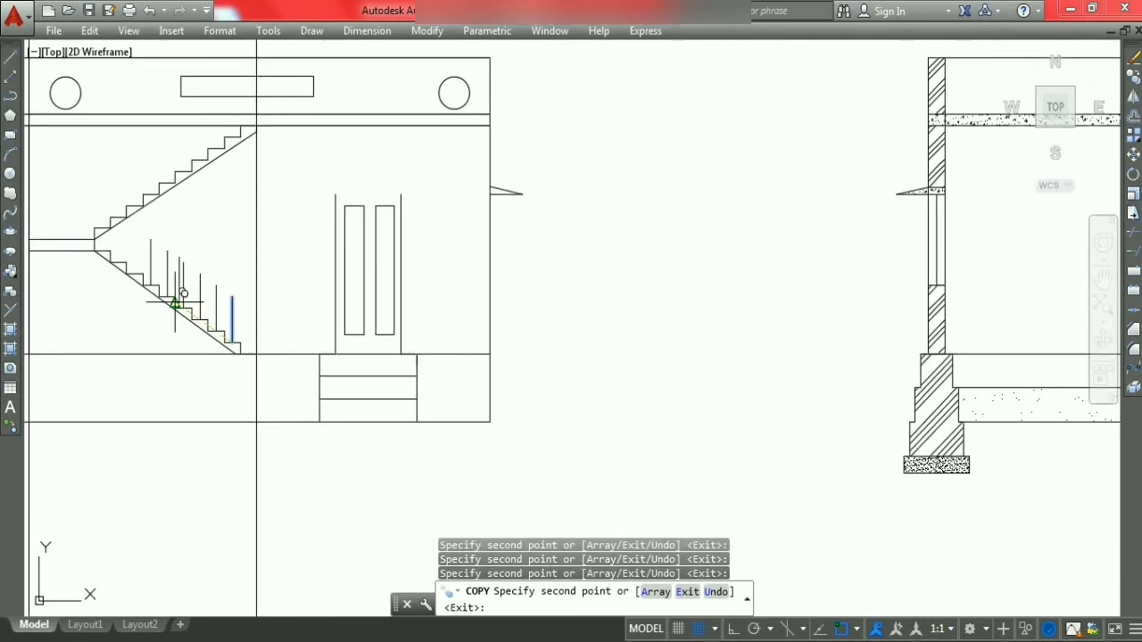
scroll(141, 261, "up", 4)
scroll(141, 272, "down", 4)
scroll(112, 259, "up", 4)
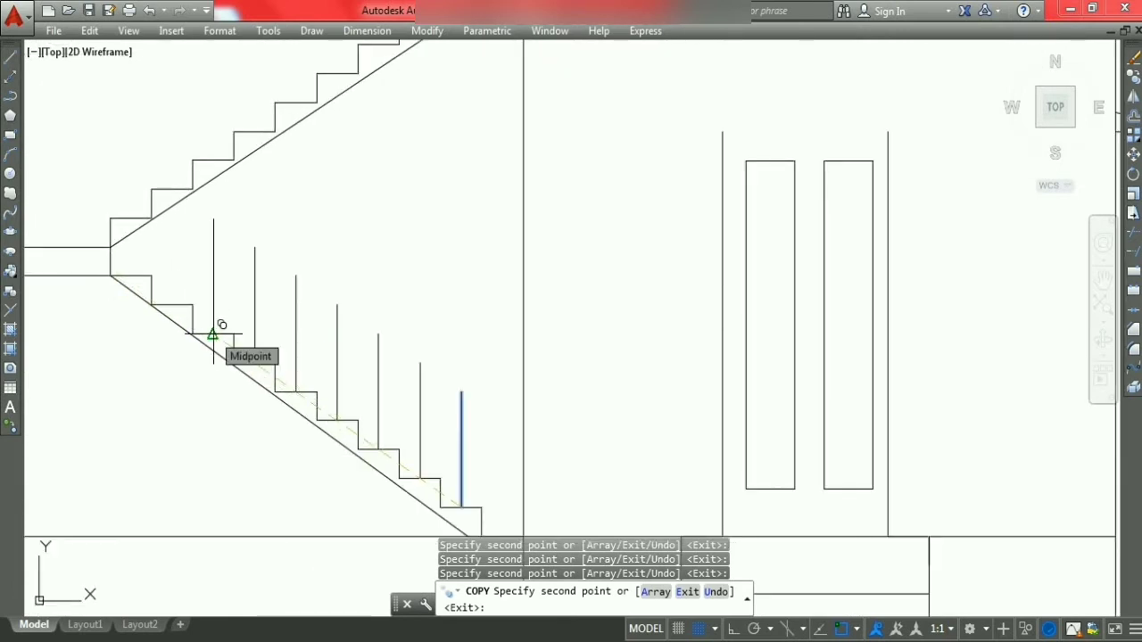
left_click(220, 334)
left_click(171, 306)
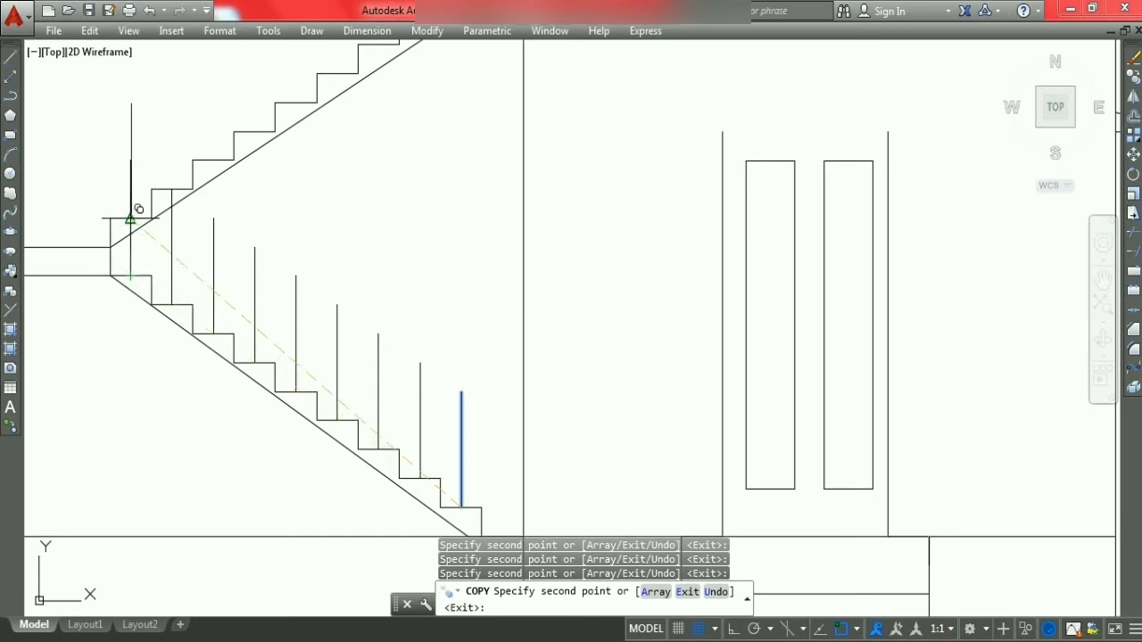
left_click(131, 219)
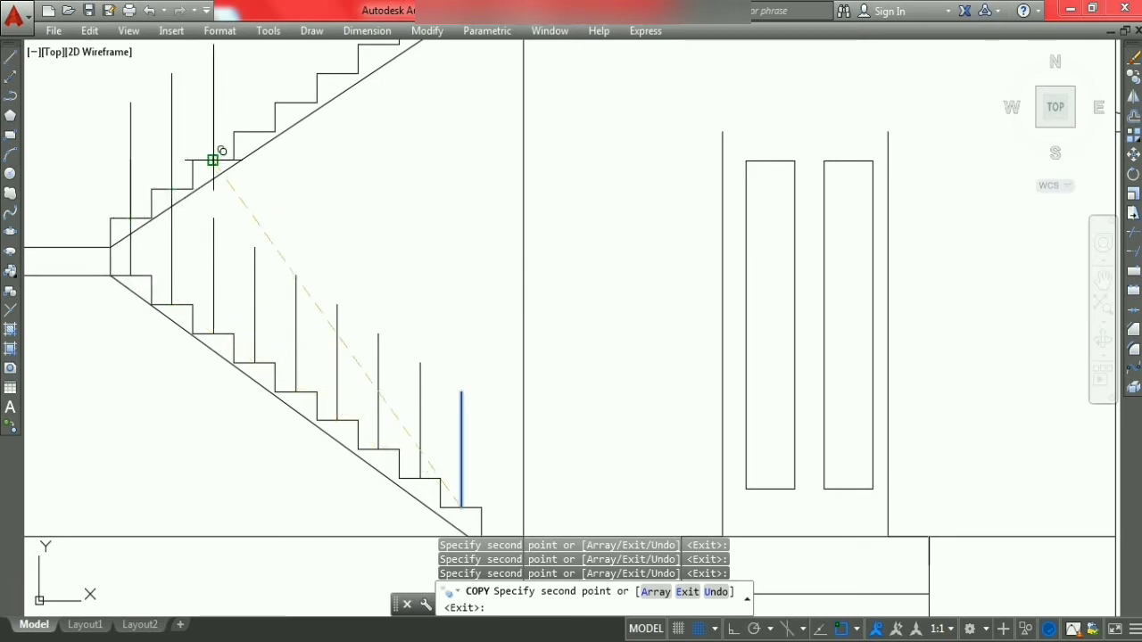
Step: Place baluster copies on each upper-flight step up to the top
left_click(213, 160)
scroll(255, 147, "down", 4)
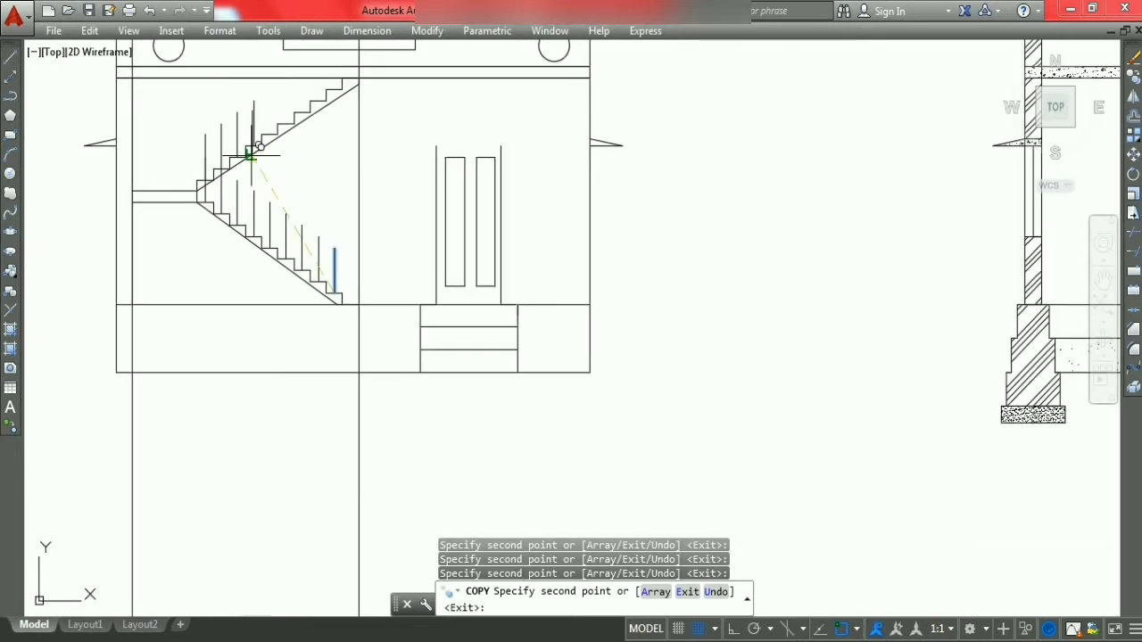
scroll(268, 129, "up", 2)
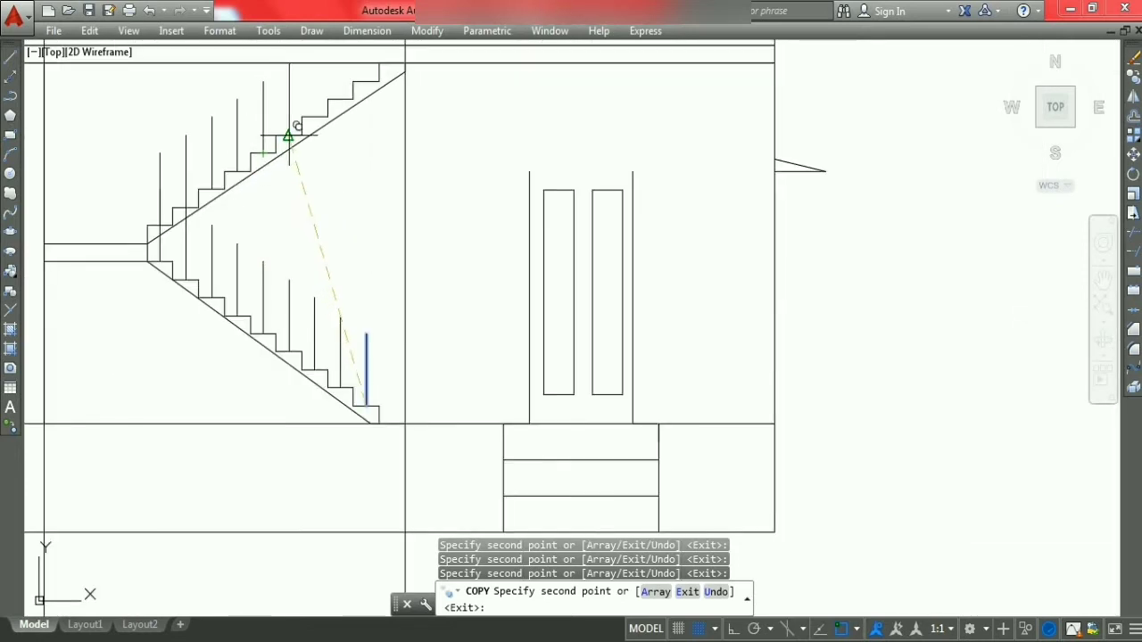
left_click(288, 135)
left_click(314, 123)
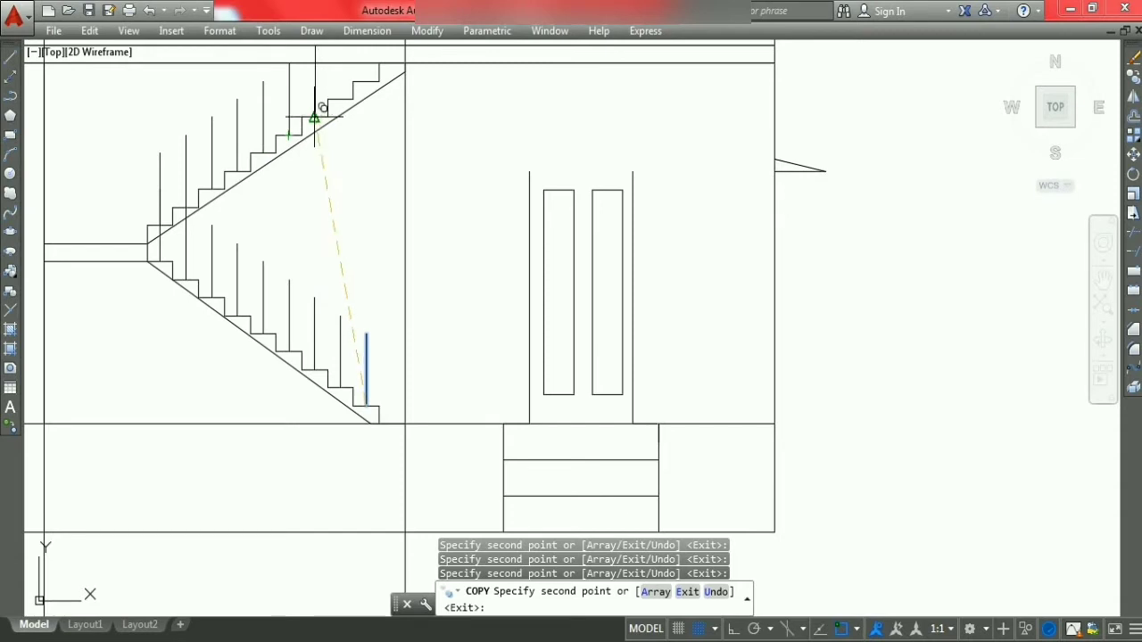
left_click(341, 112)
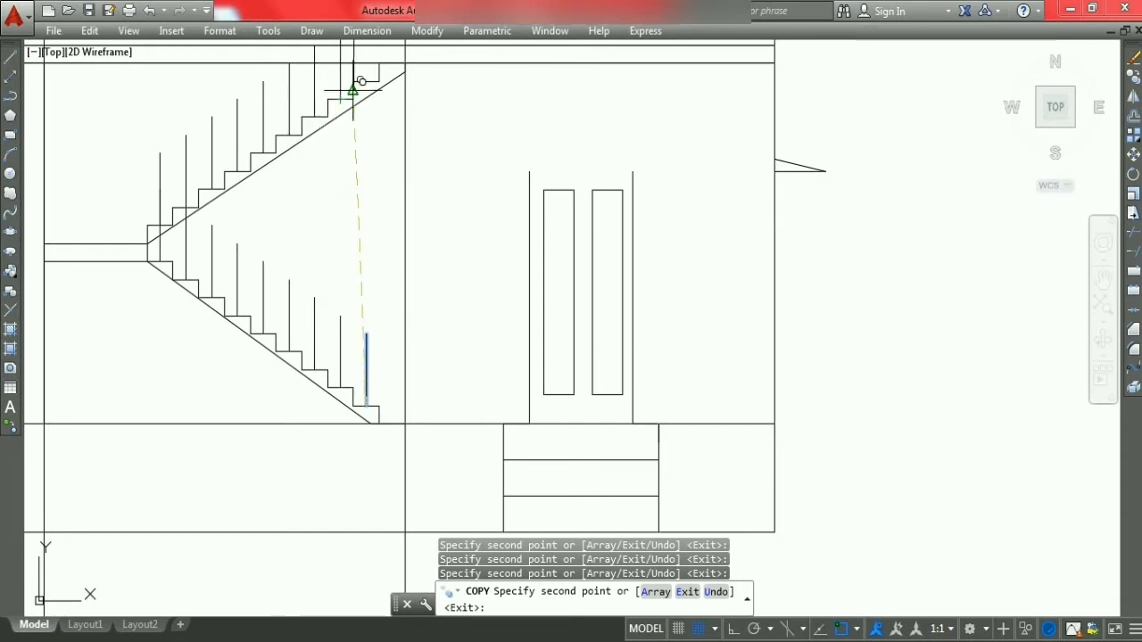
left_click(366, 80)
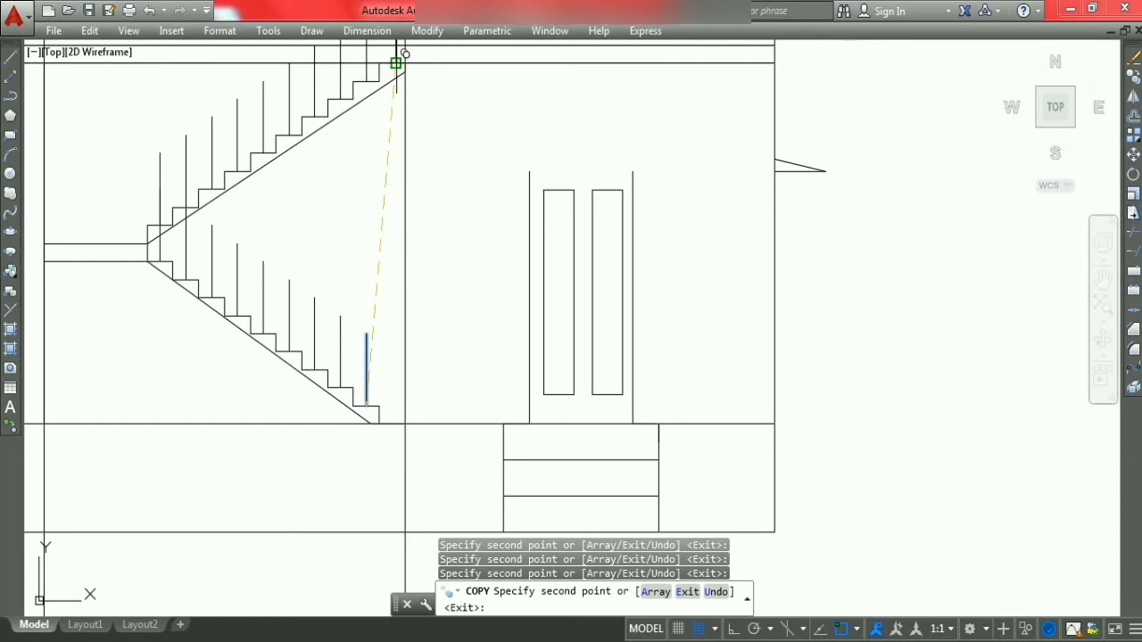
key("Escape")
key("Escape")
key("Escape")
scroll(267, 337, "down", 2)
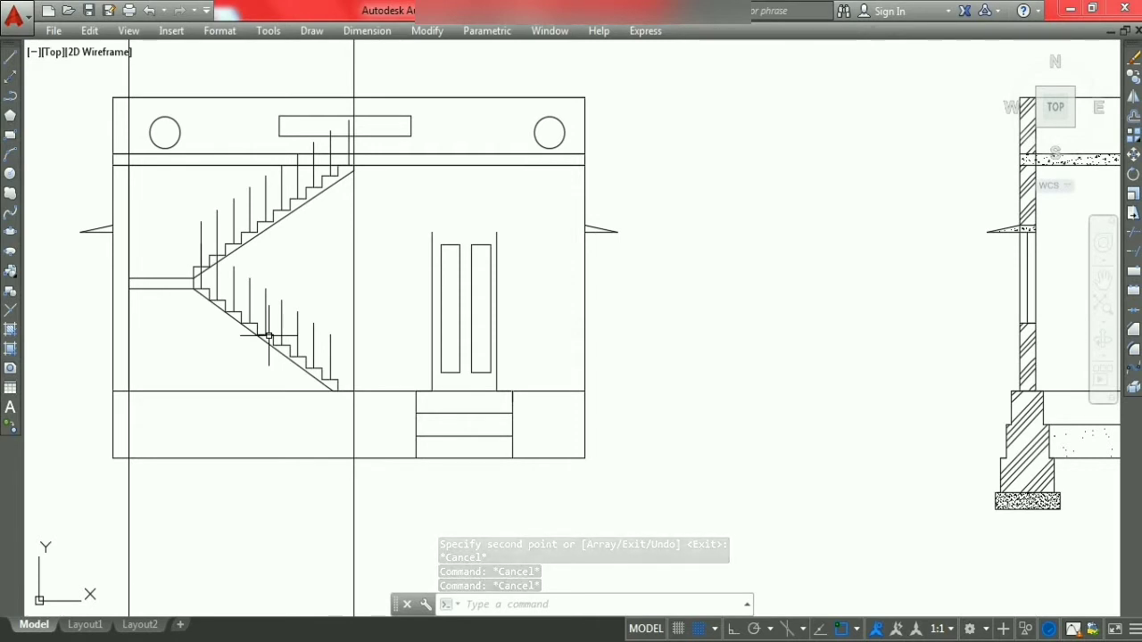
scroll(285, 220, "up", 2)
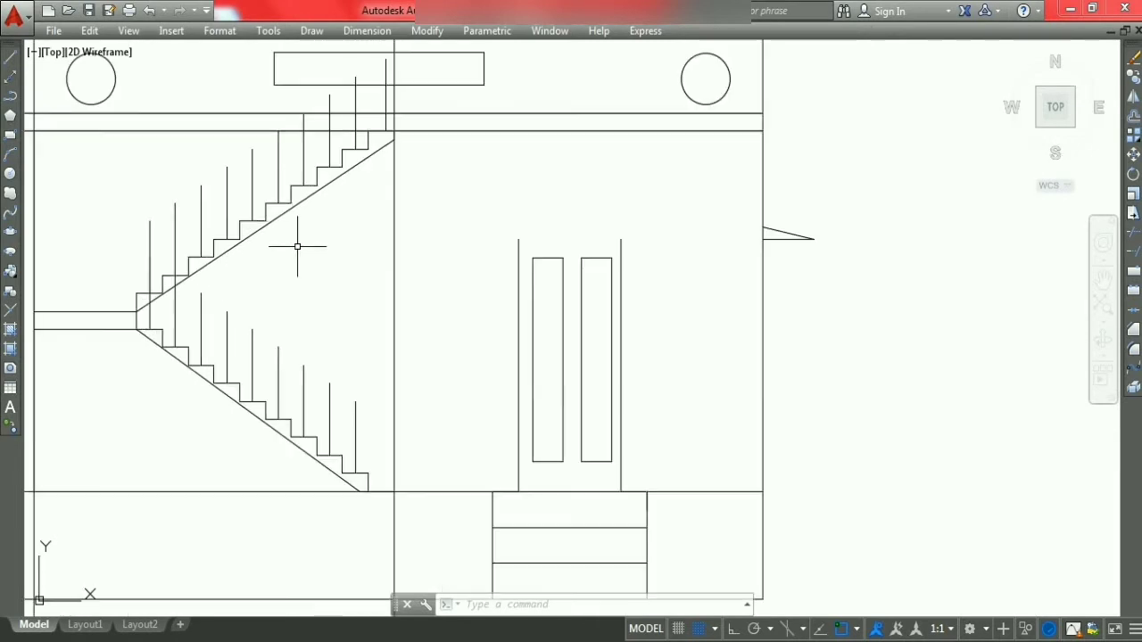
Step: Draw the upper handrail line from the top baluster's tip down to the lowest upper baluster
type("l")
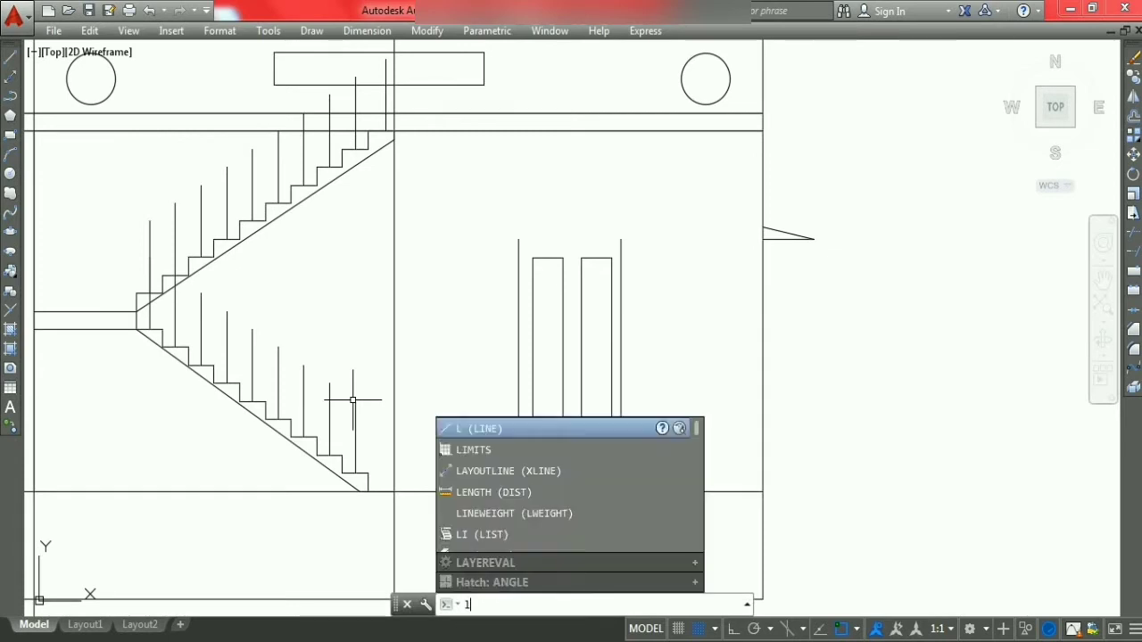
key("Return")
left_click(386, 59)
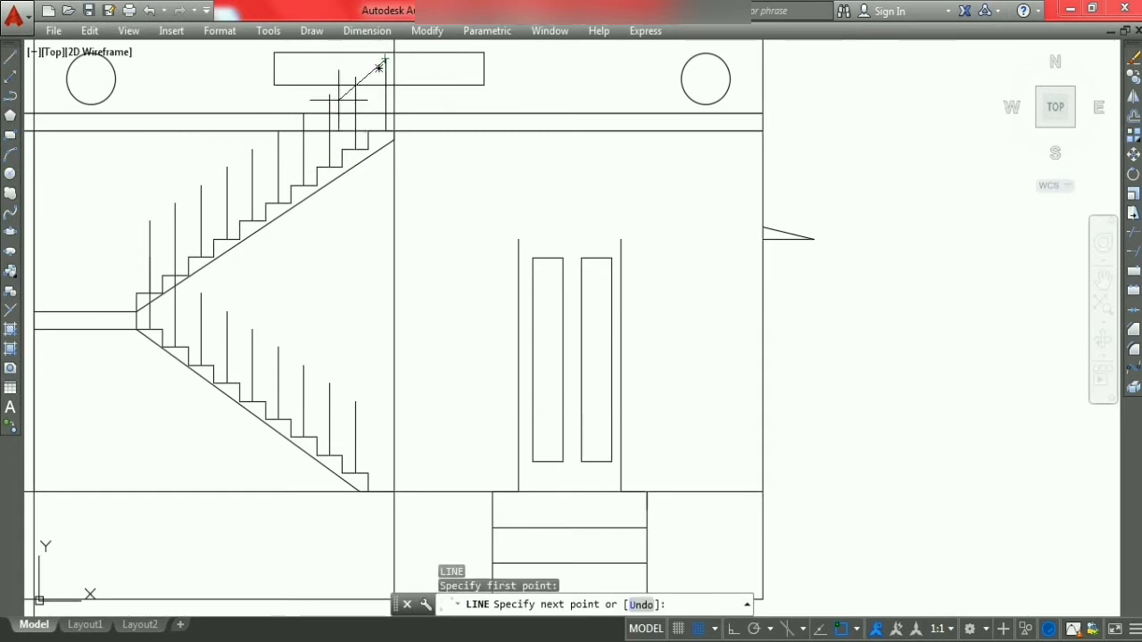
left_click(148, 220)
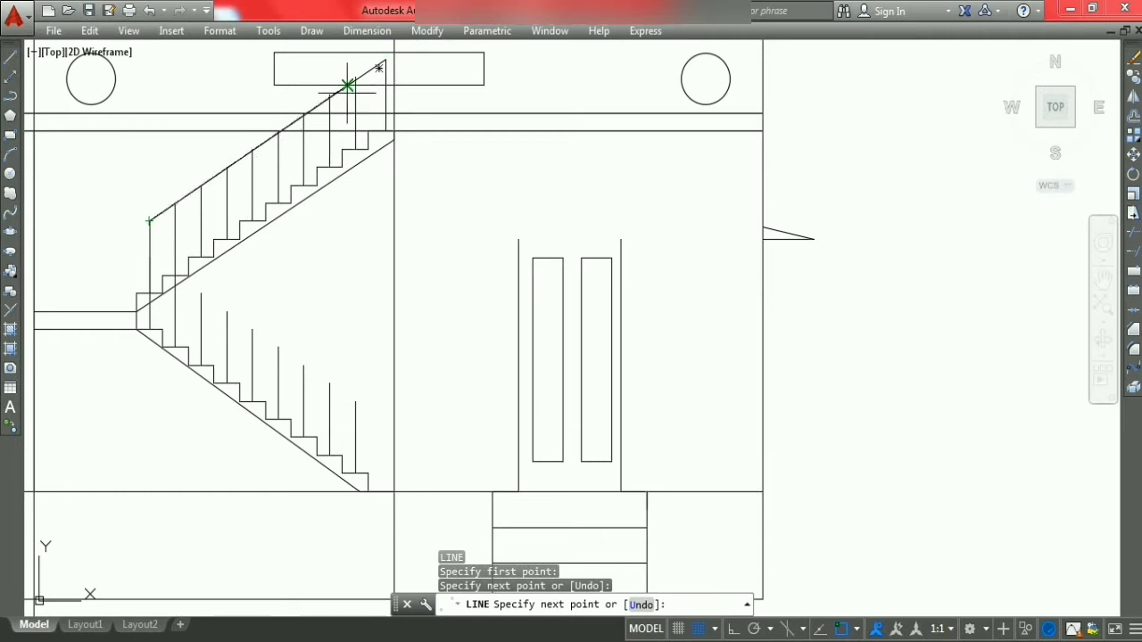
key("Escape")
scroll(344, 83, "up", 4)
scroll(392, 179, "down", 2)
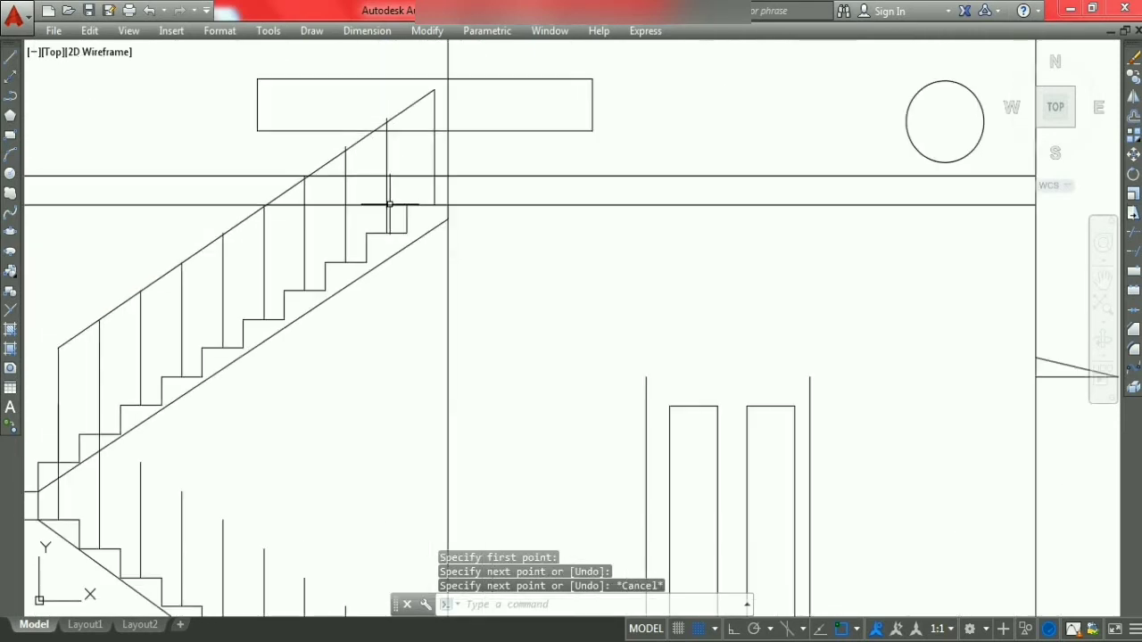
scroll(381, 149, "down", 4)
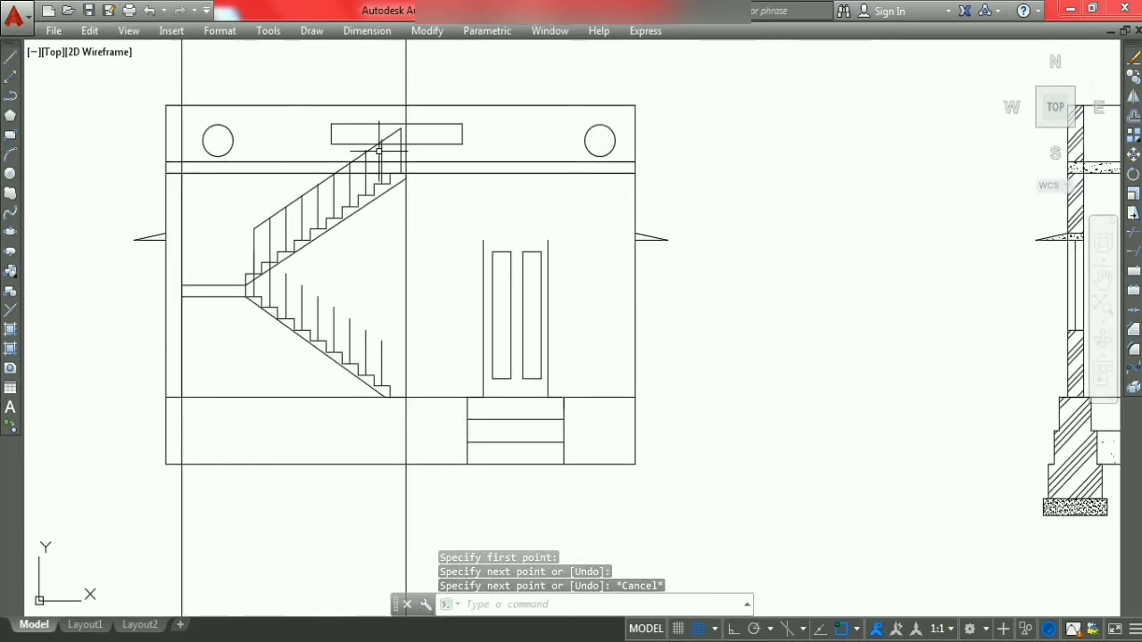
Step: Draw the lower handrail from the bottom baluster's top to a baluster midpoint near the landing
type("l")
key("Return")
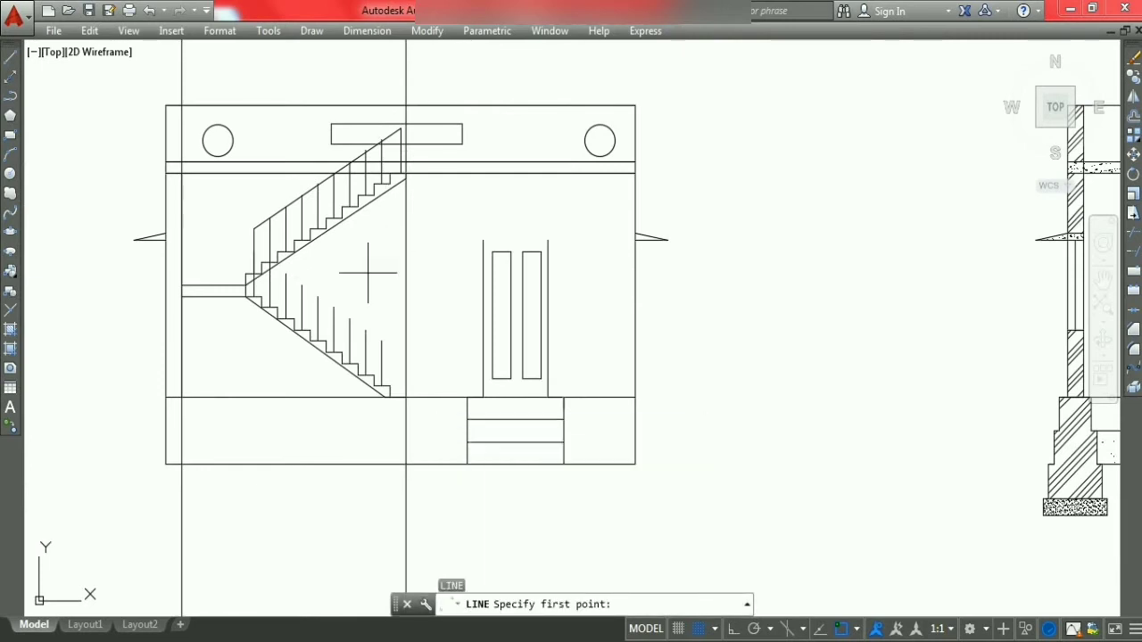
left_click(380, 341)
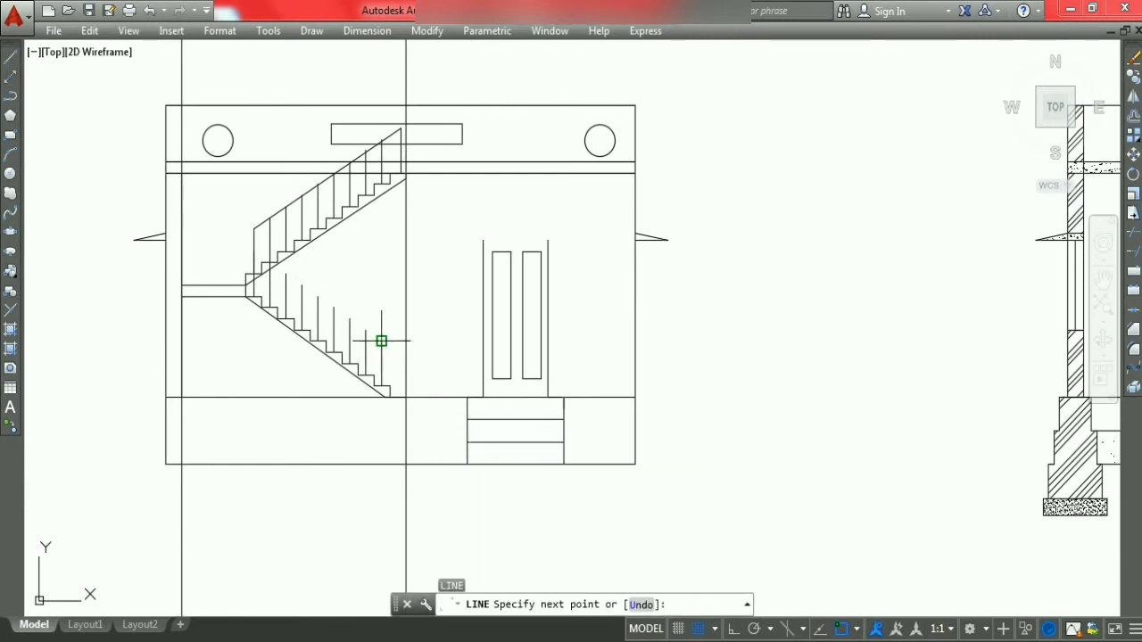
scroll(254, 265, "up", 4)
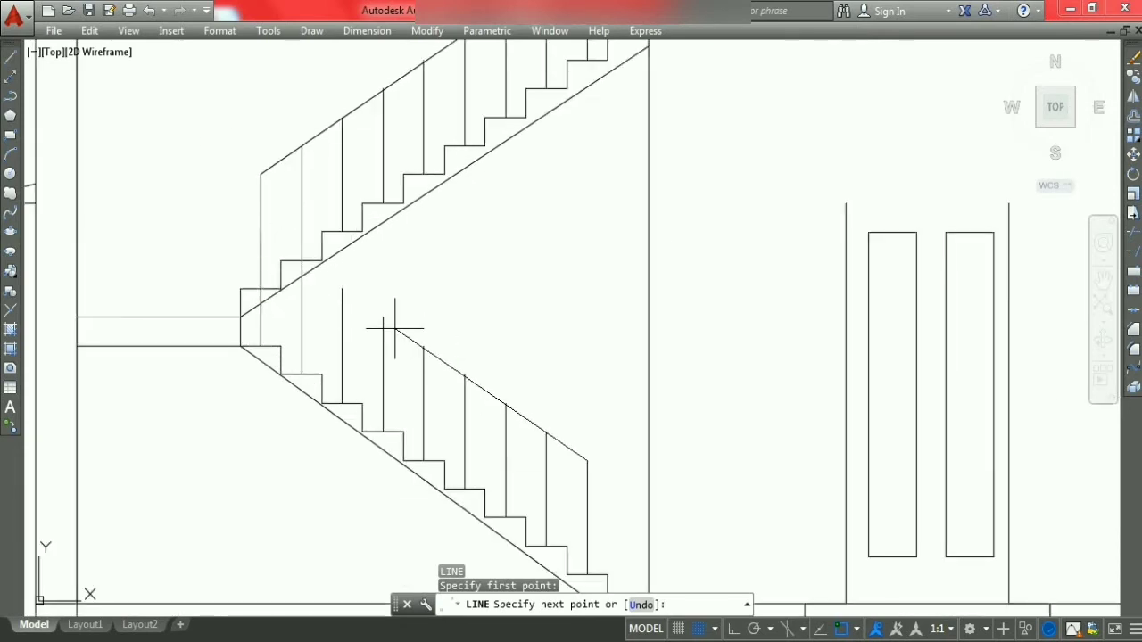
key("F8")
key("F8")
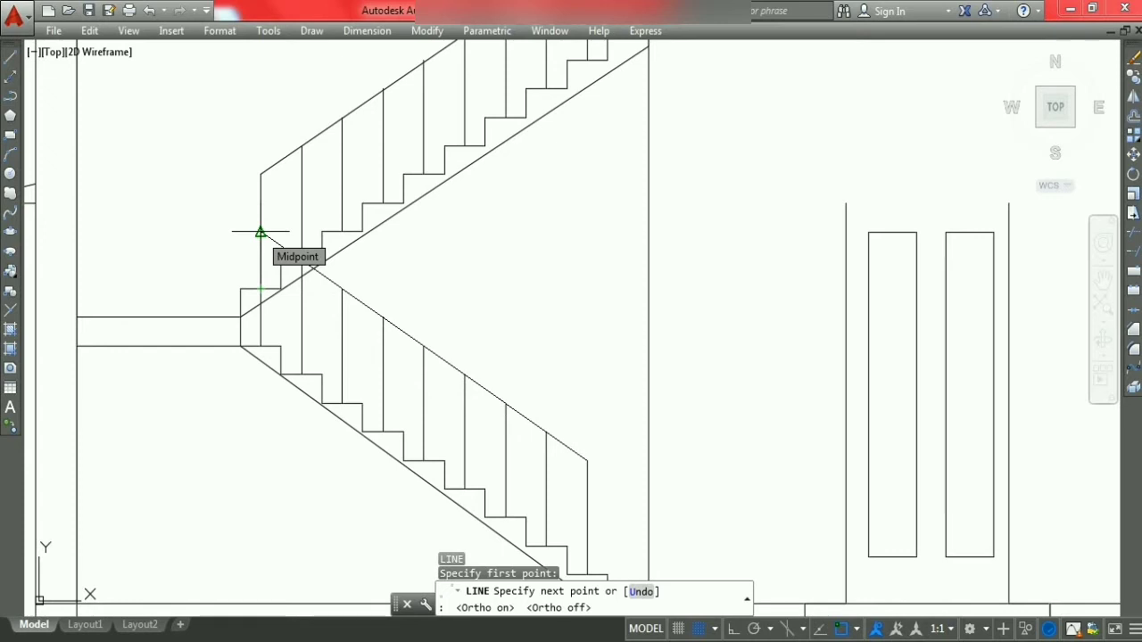
left_click(260, 232)
key("Escape")
key("Escape")
key("Escape")
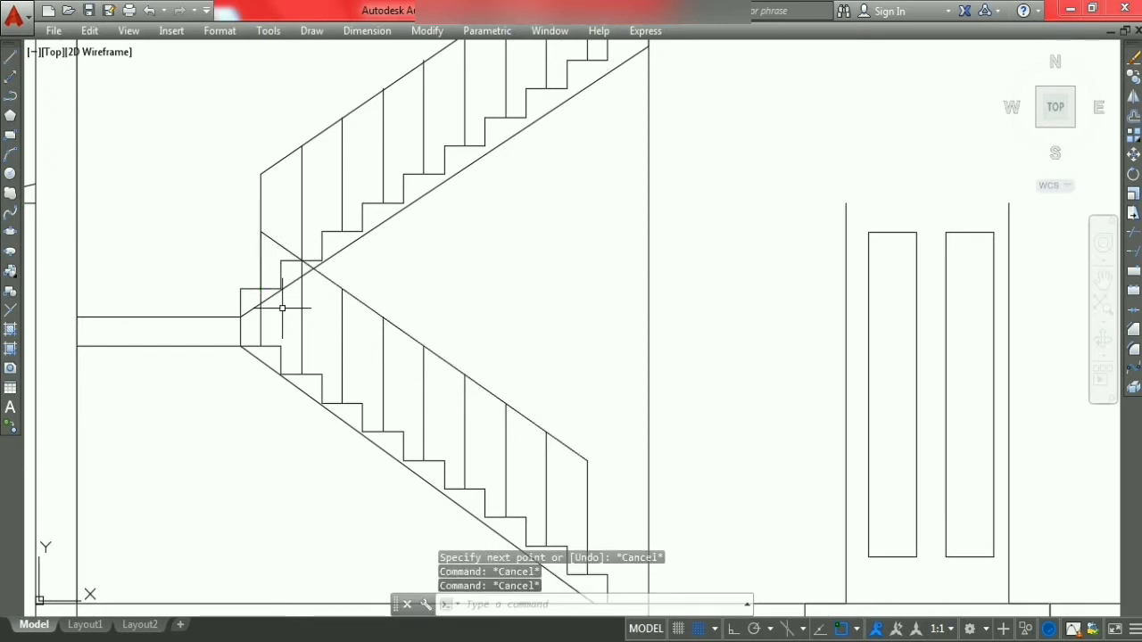
key("Escape")
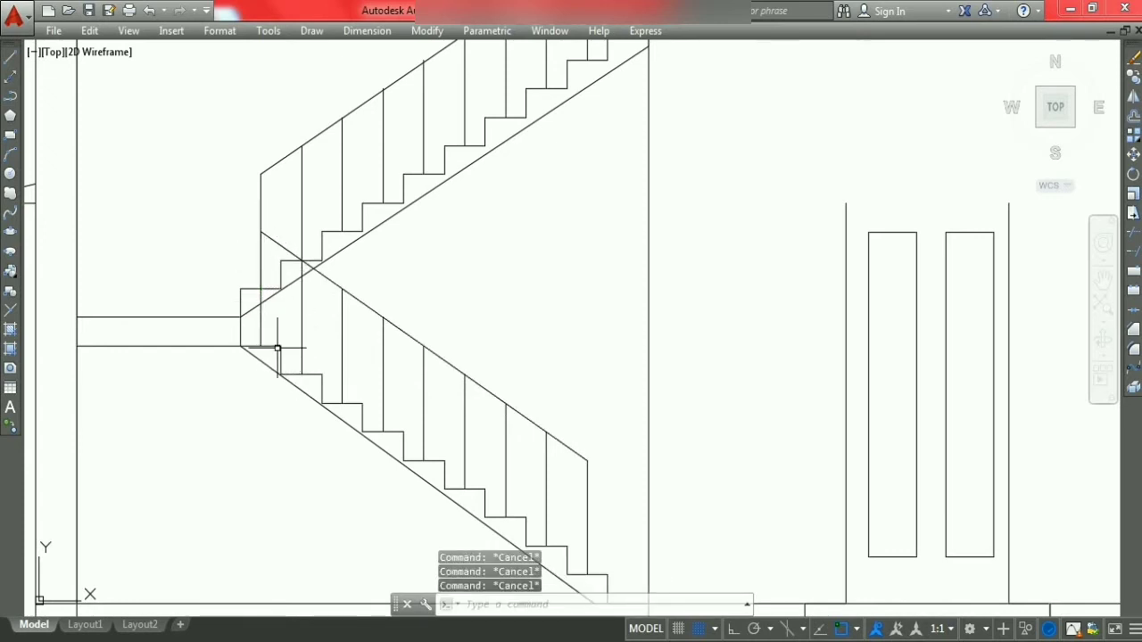
Step: Erase the vertical line at the landing, then undo to restore it
scroll(232, 368, "down", 3)
scroll(242, 357, "up", 1)
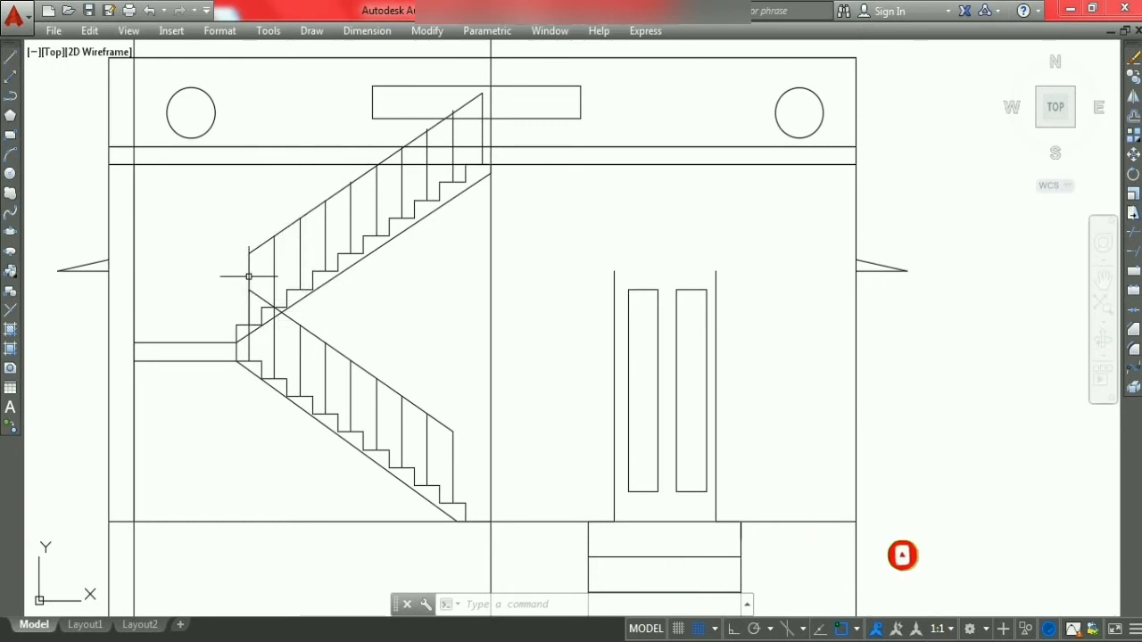
left_click(249, 307)
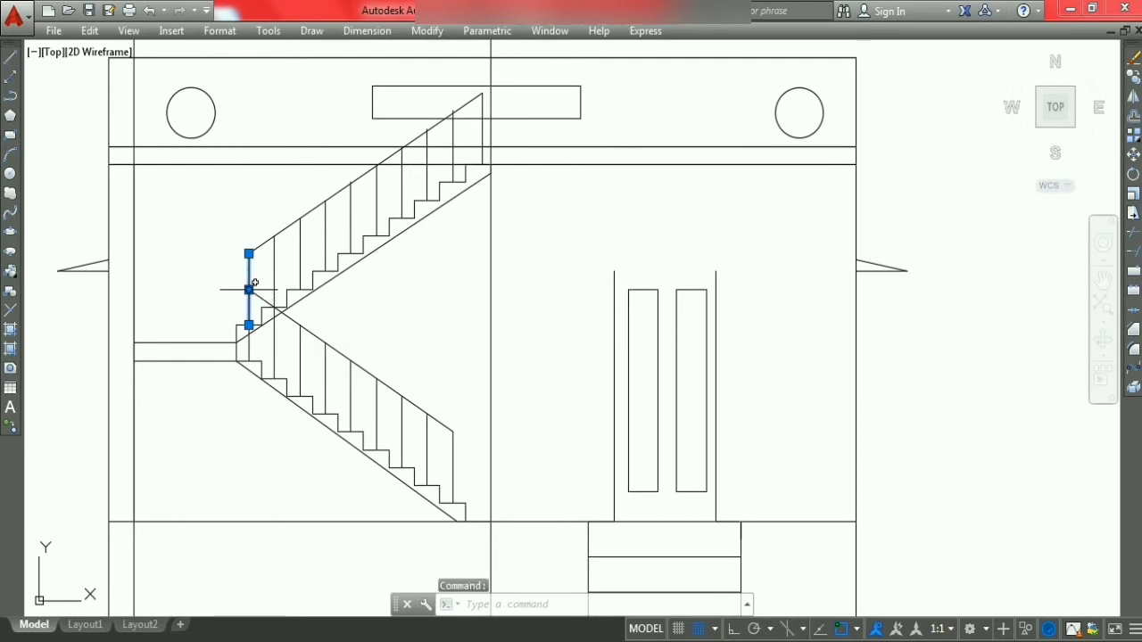
right_click(249, 290)
left_click(300, 338)
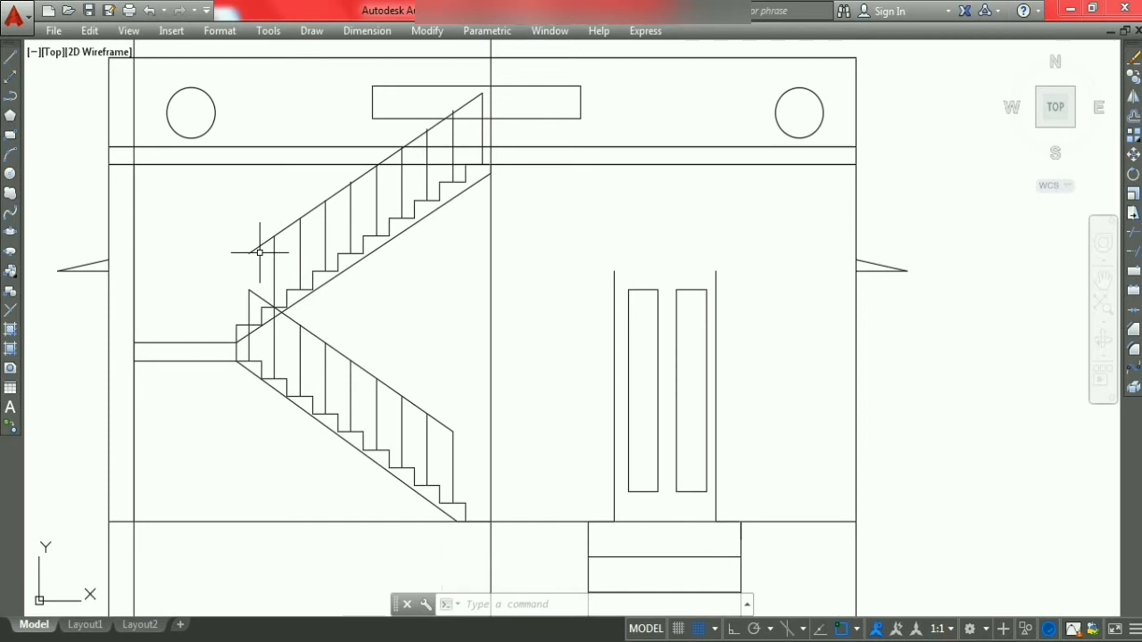
key("ctrl+z")
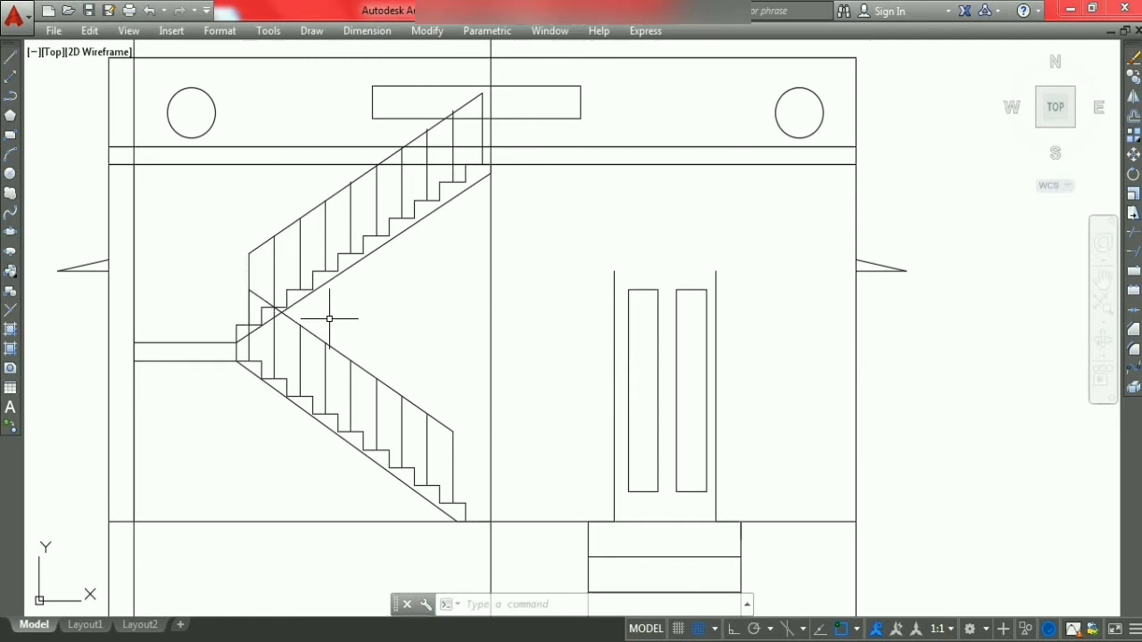
Step: Offset the lower and upper handrail lines 3" upward with OFFSET
type("o")
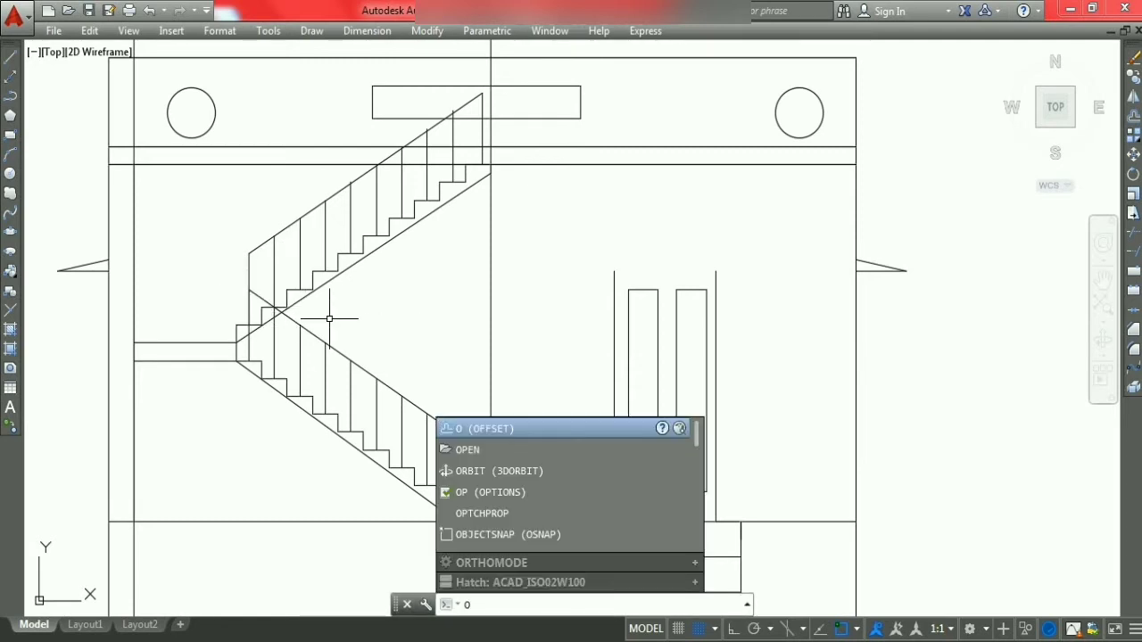
key("Return")
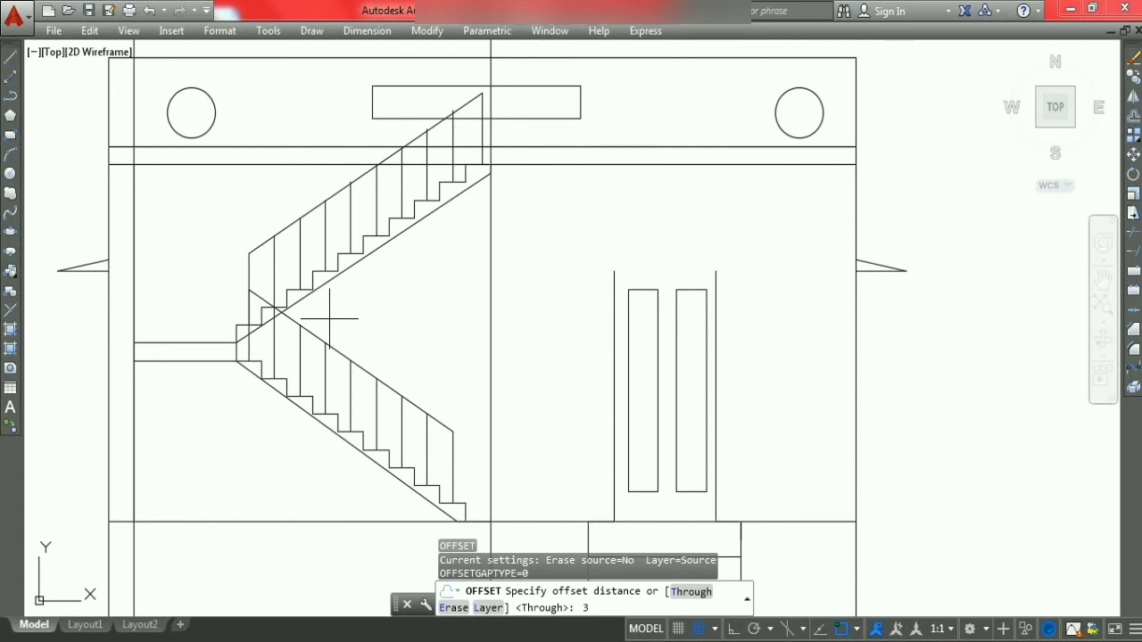
key("Return")
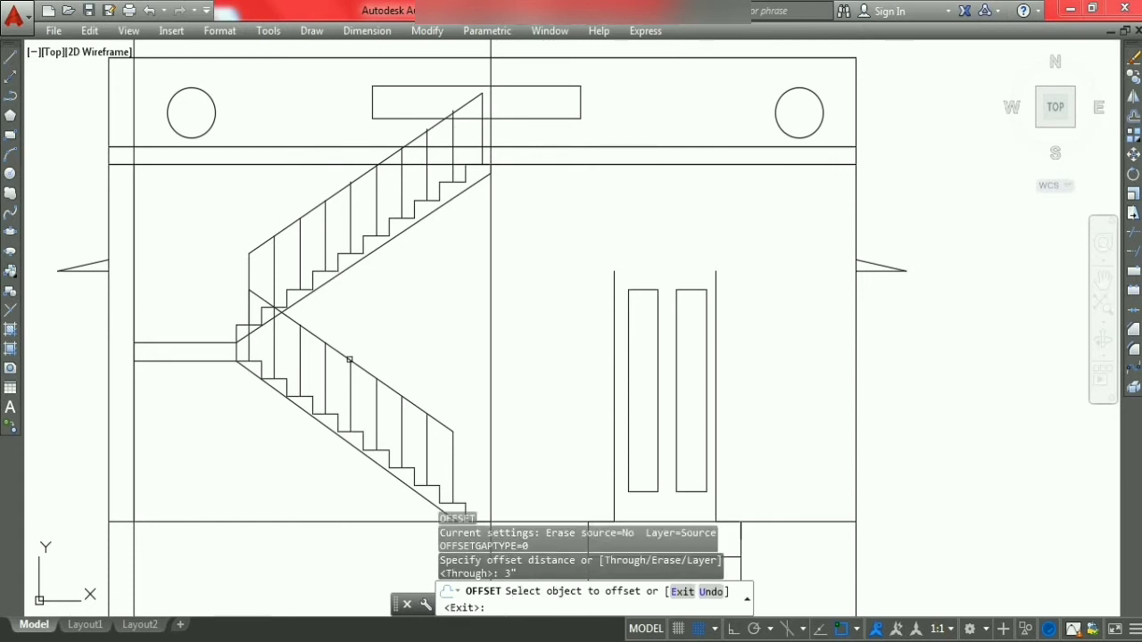
left_click(342, 355)
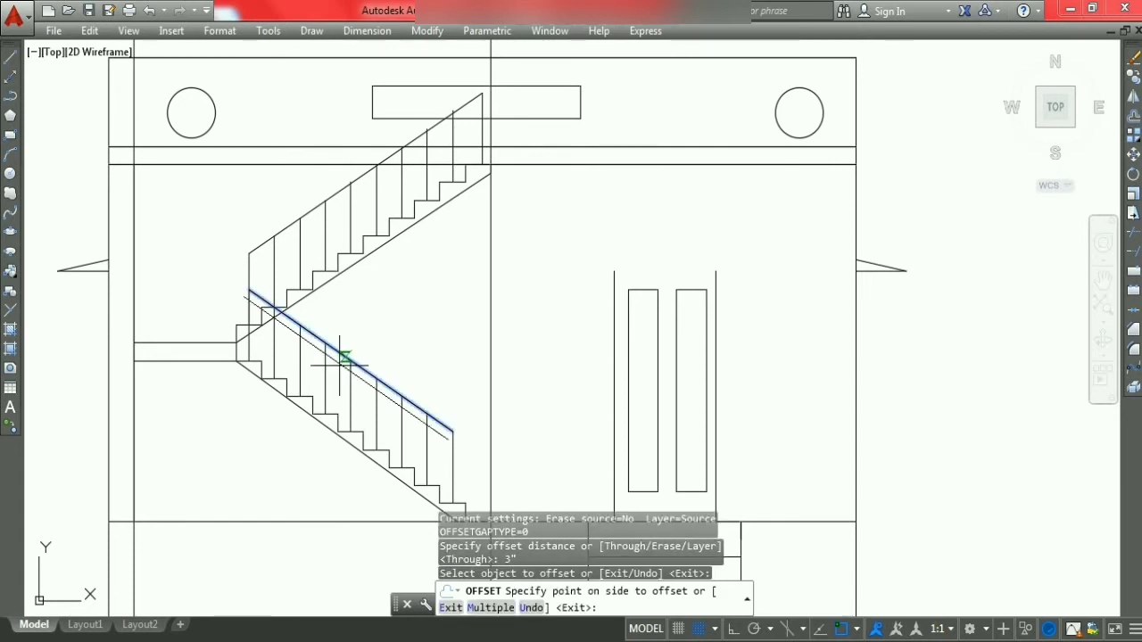
left_click(339, 366)
left_click(310, 210)
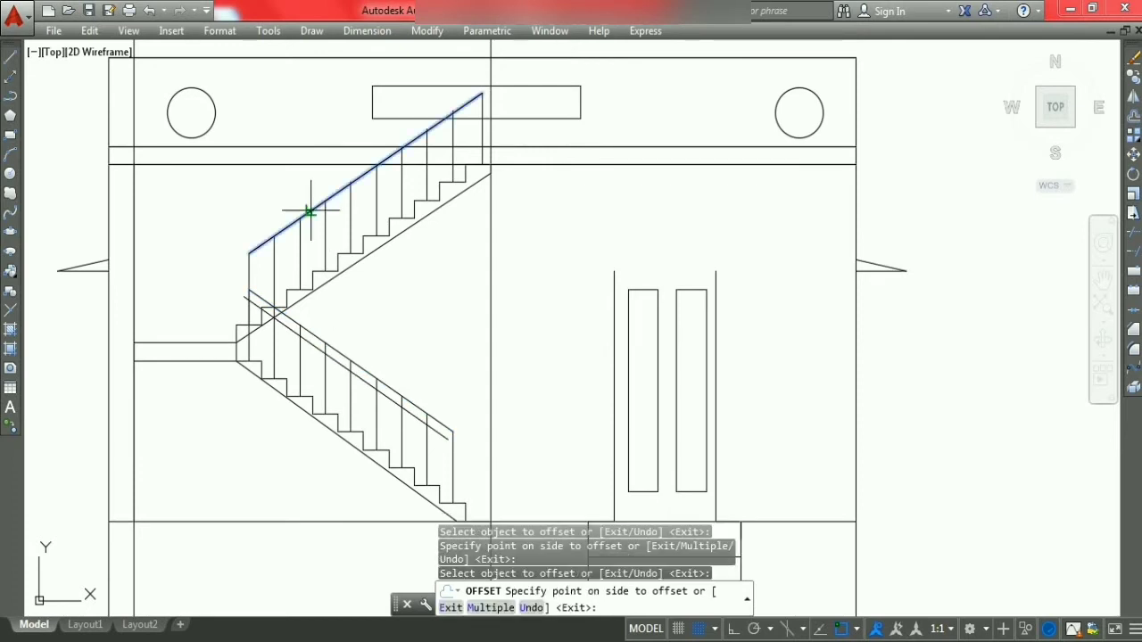
left_click(287, 196)
key("Escape")
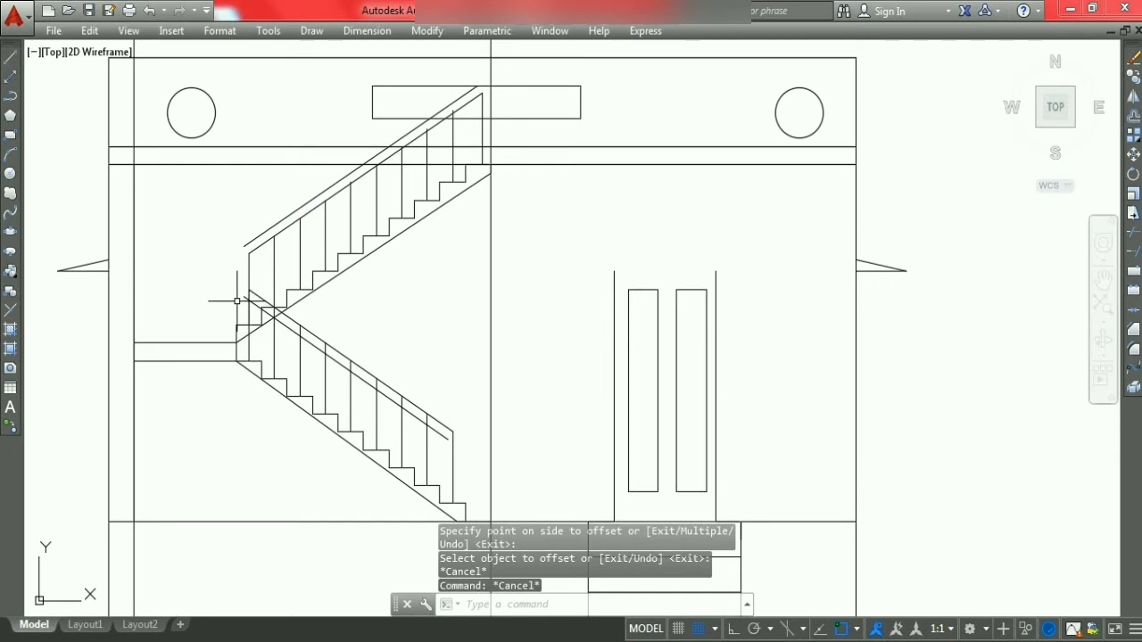
Step: Draw the outer three-point arc from the lower handrail's end to the upper handrail line
type("a")
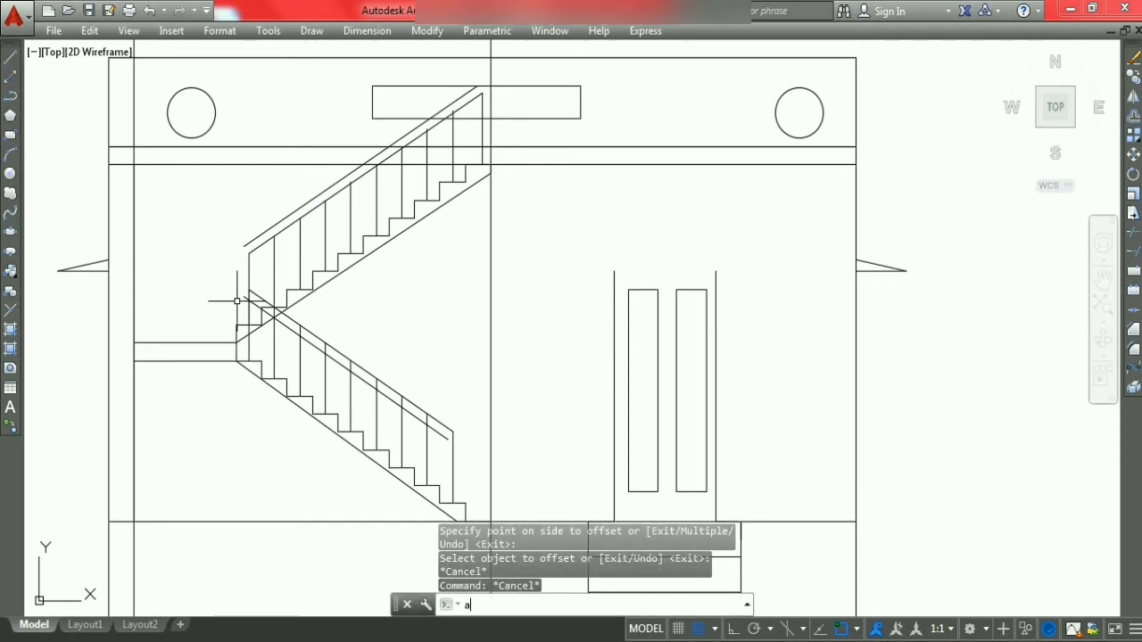
key("Return")
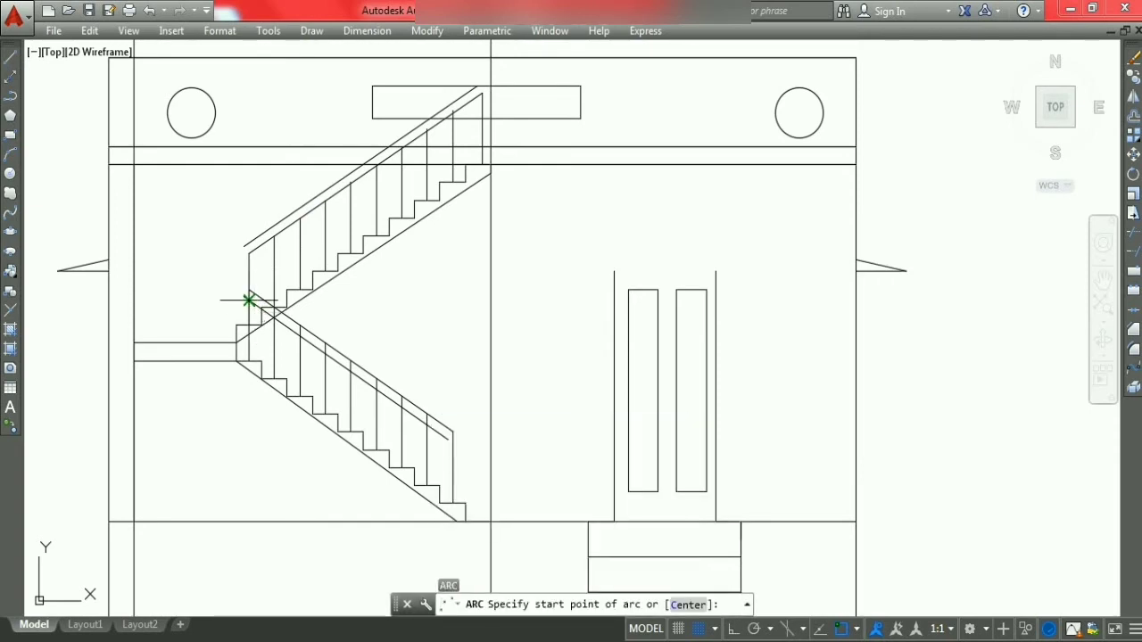
left_click(244, 295)
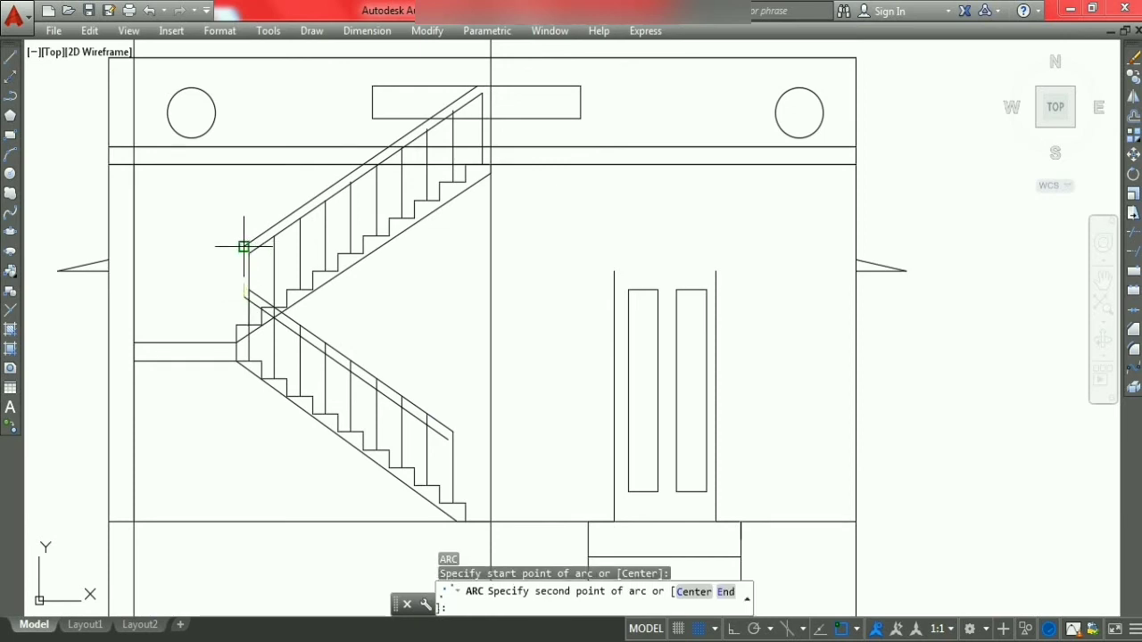
left_click(244, 246)
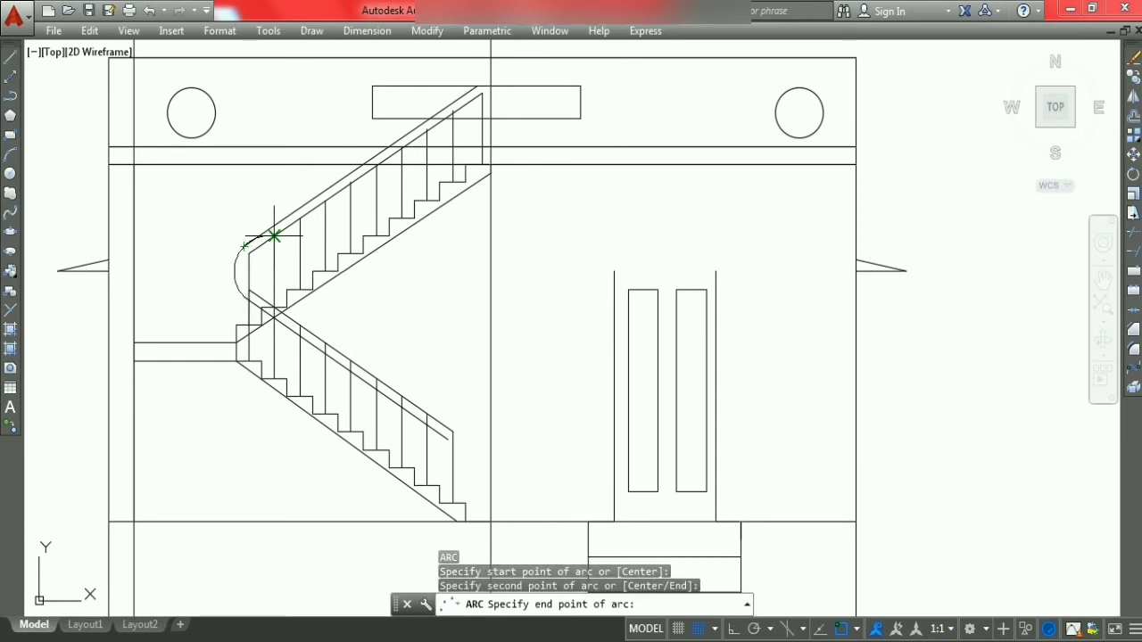
left_click(275, 236)
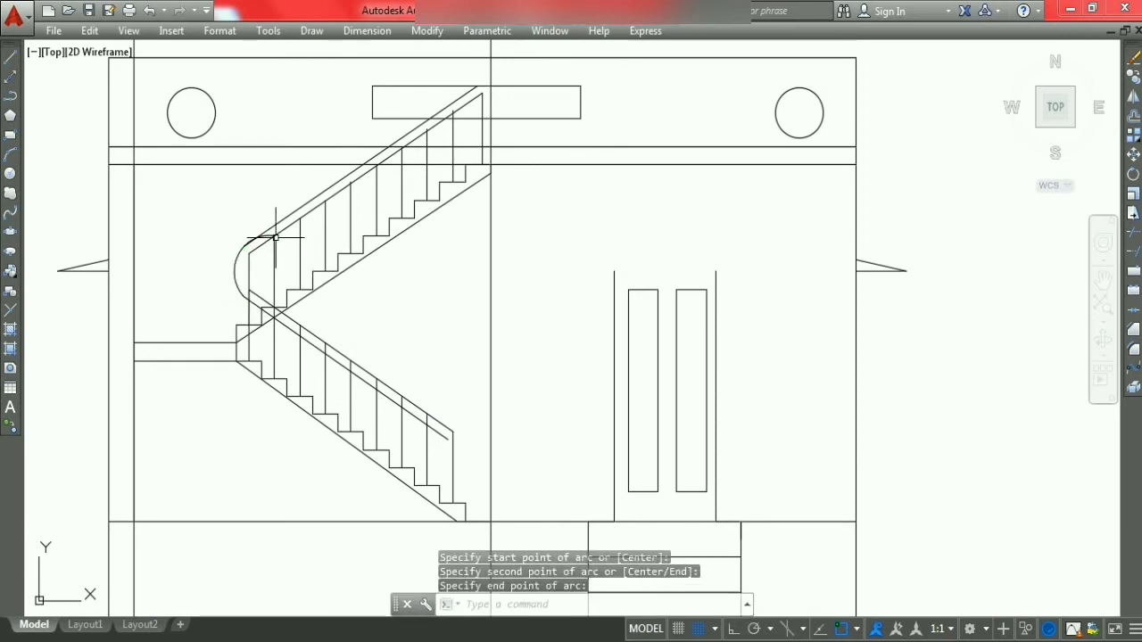
key("Escape")
key("Escape")
key("Escape")
Step: Draw the inner arc from the lower handrail to the upper handrail's endpoint
scroll(259, 268, "up", 2)
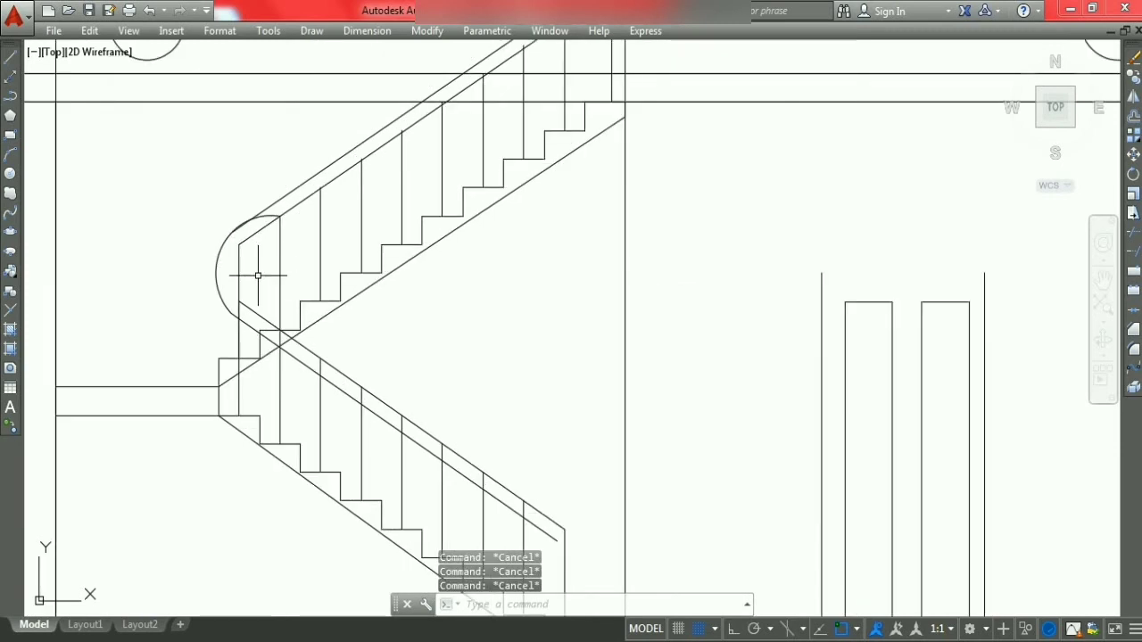
left_click(238, 281)
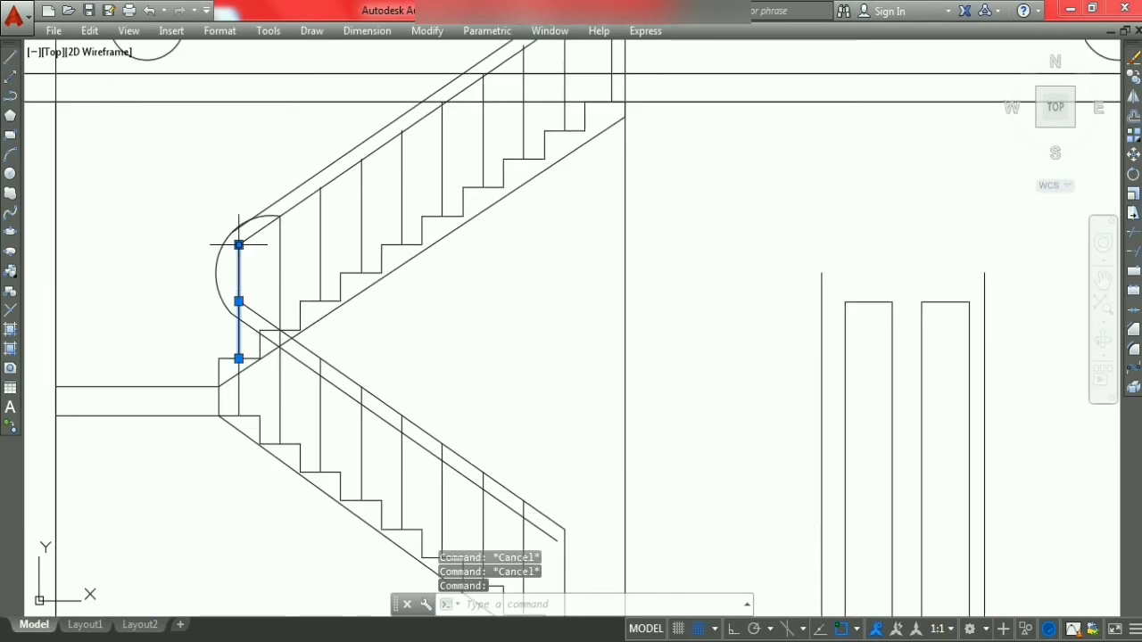
left_click(238, 245)
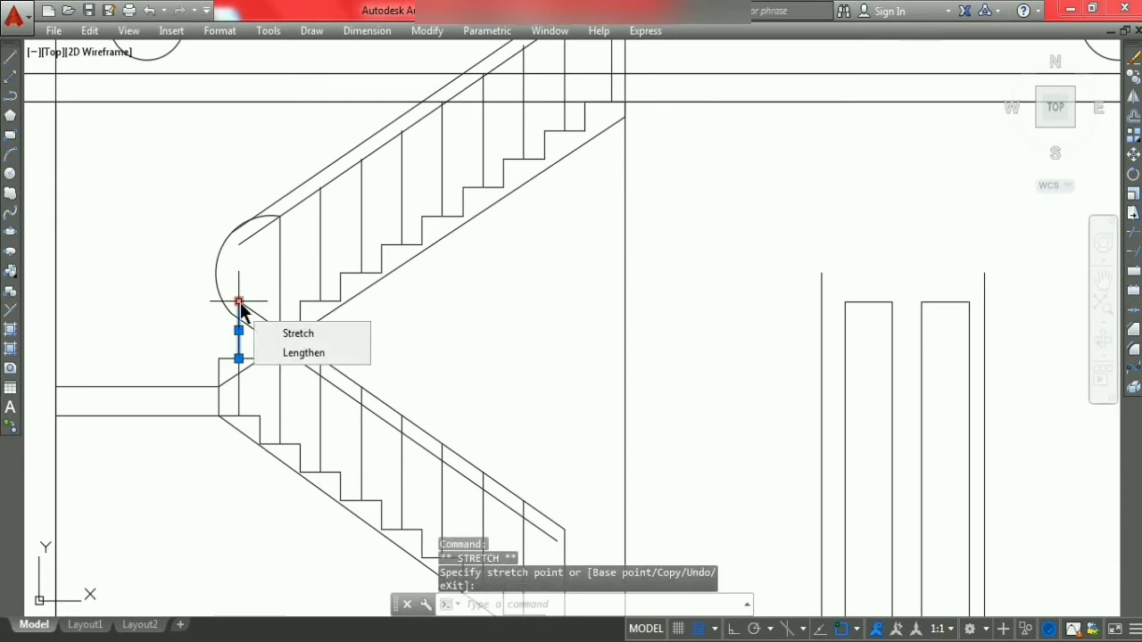
key("Escape")
type("a")
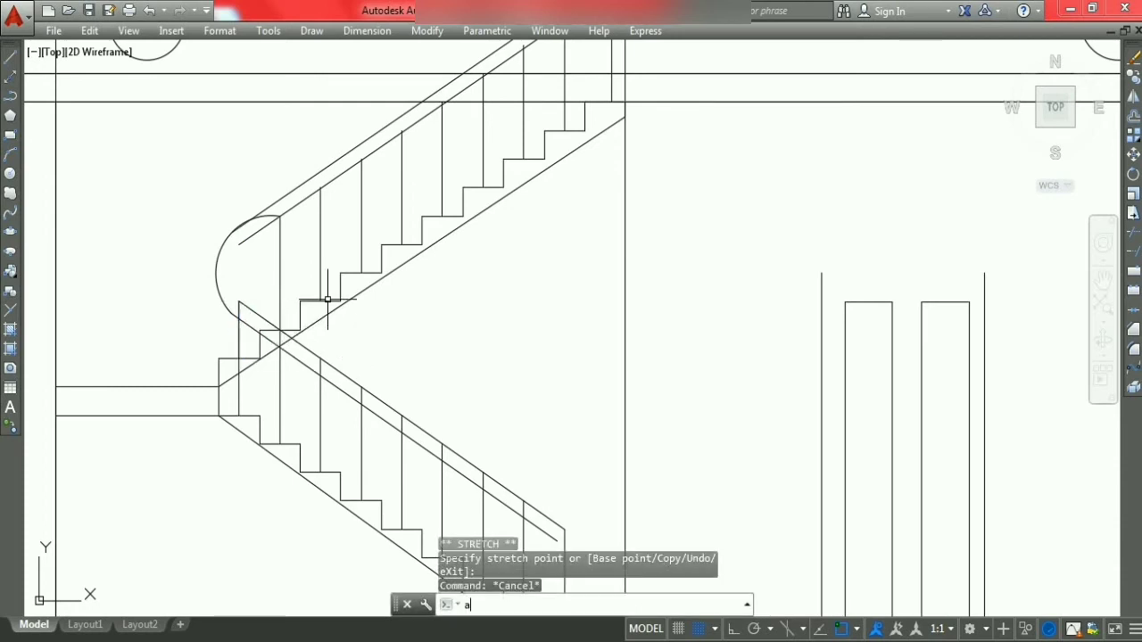
key("Return")
left_click(239, 301)
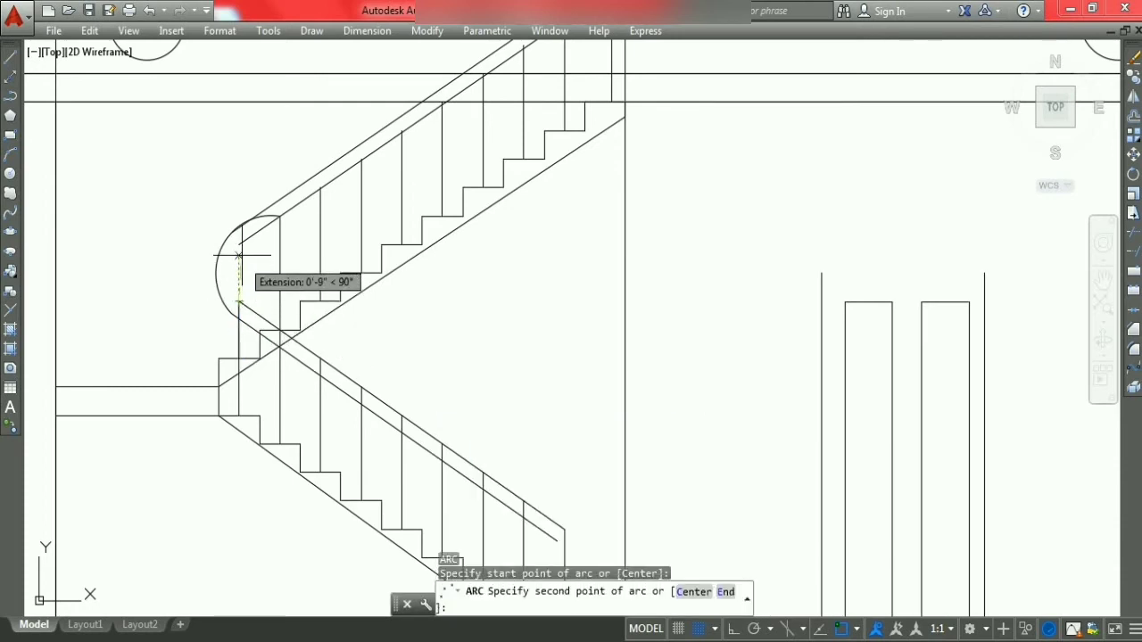
left_click(239, 245)
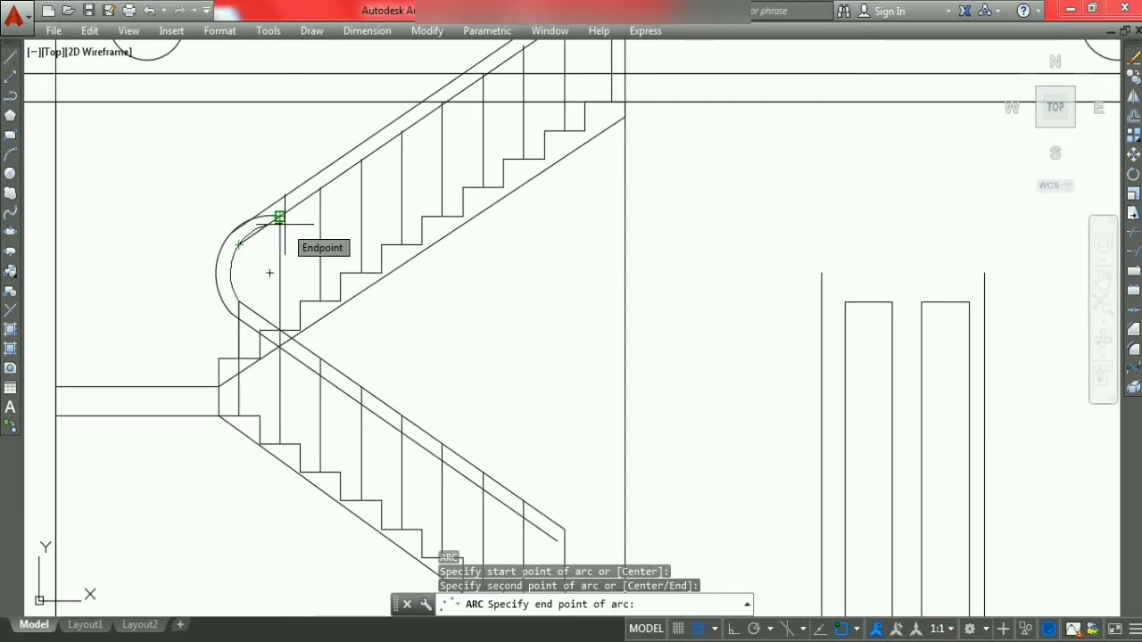
left_click(285, 224)
key("Escape")
Step: Trim the overlapping arc pieces at the landing and the rectangle edge between the handrail lines
type("t")
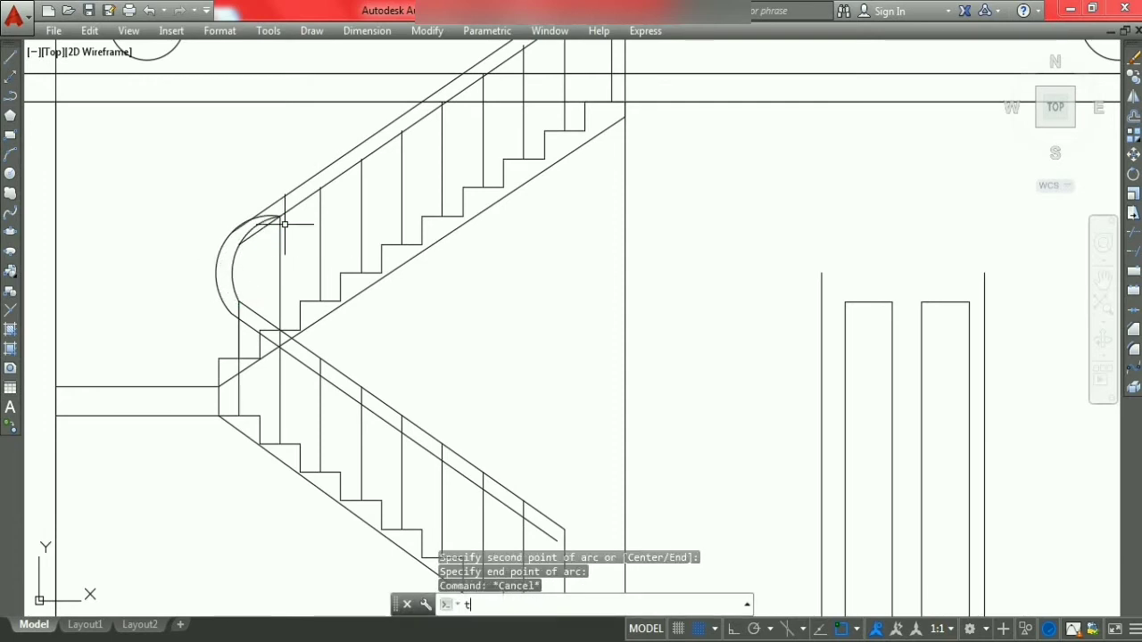
type("r")
key("Return")
scroll(265, 163, "up", 3)
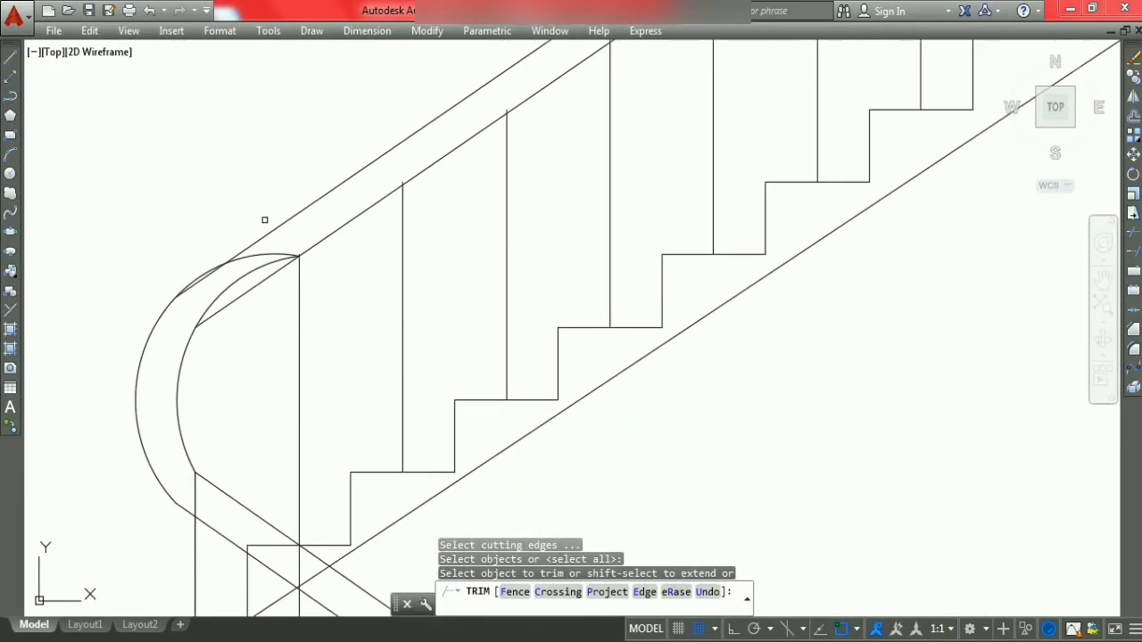
scroll(265, 222, "up", 3)
left_click_drag(255, 342, 238, 292)
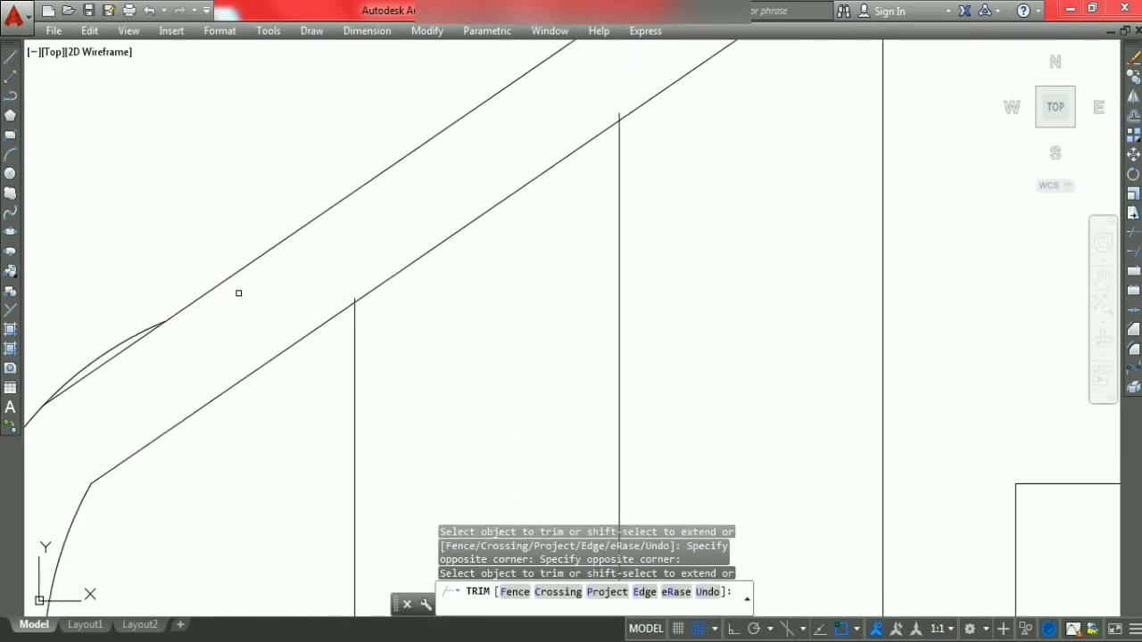
left_click(93, 355)
scroll(294, 322, "down", 3)
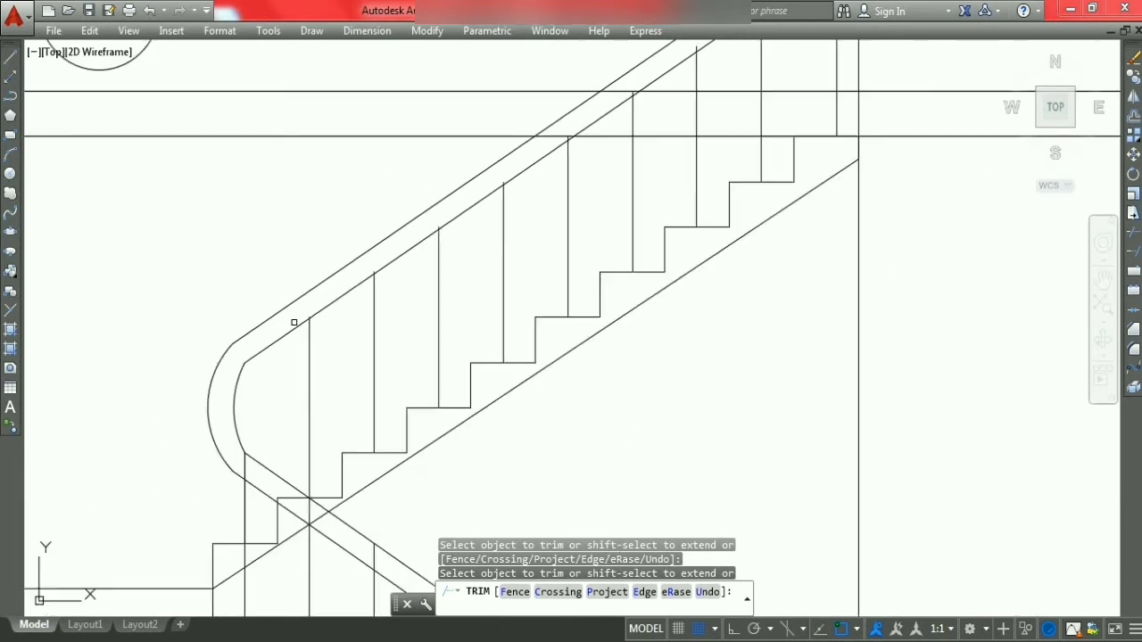
scroll(316, 317, "down", 3)
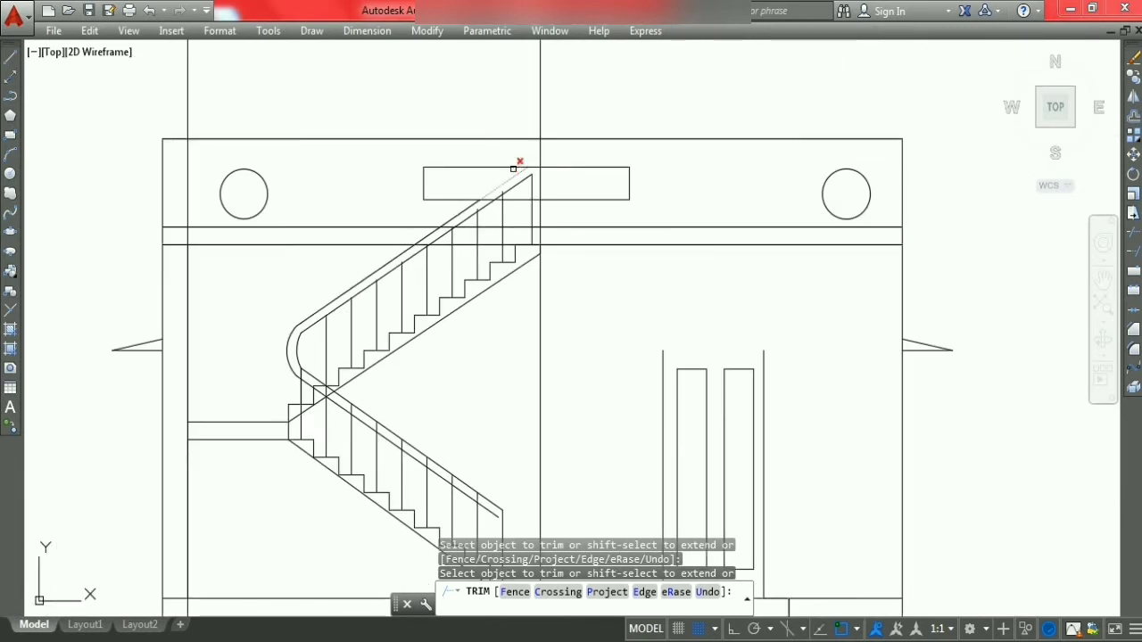
scroll(513, 169, "up", 5)
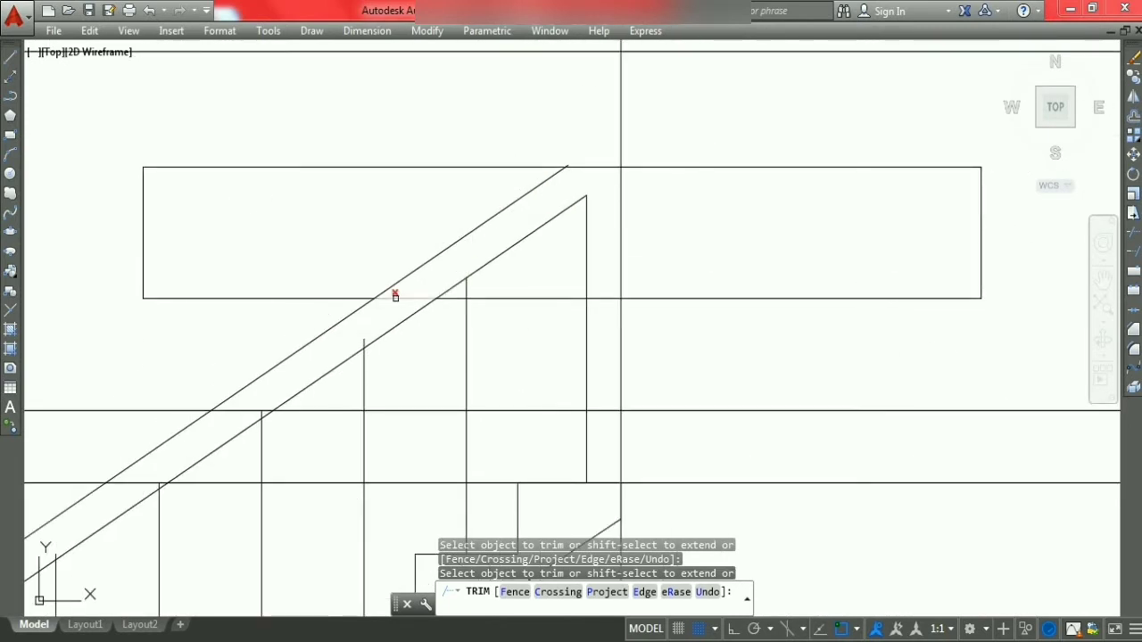
left_click(395, 295)
scroll(504, 326, "down", 2)
scroll(526, 294, "down", 3)
scroll(553, 247, "down", 1)
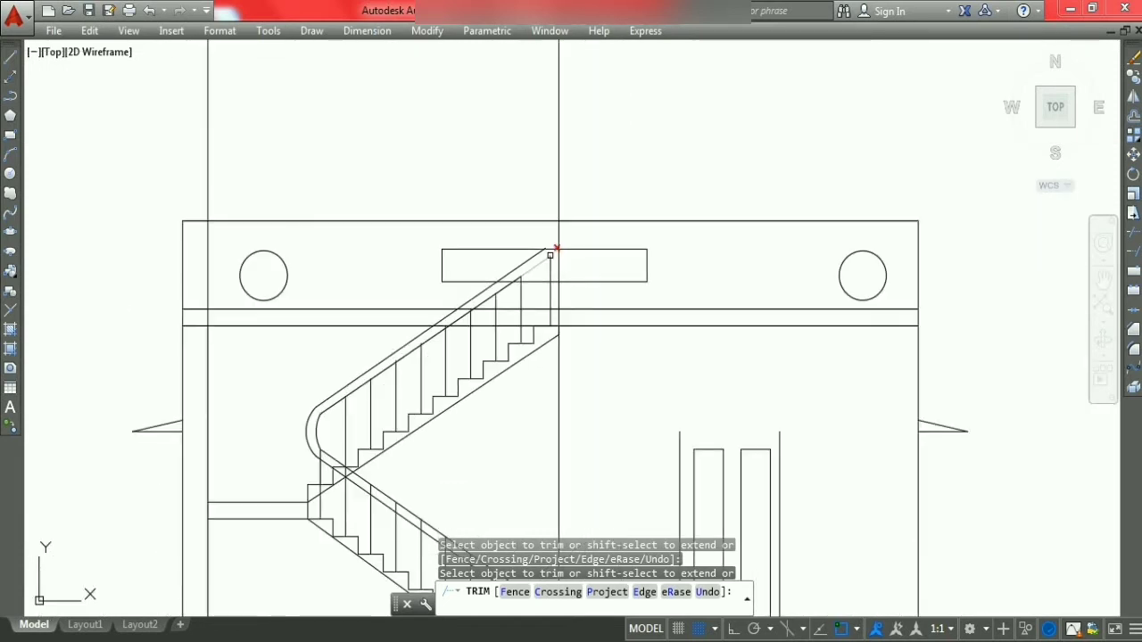
key("Escape")
Step: Erase the small rectangle above the upper flight
left_click(618, 295)
left_click(600, 240)
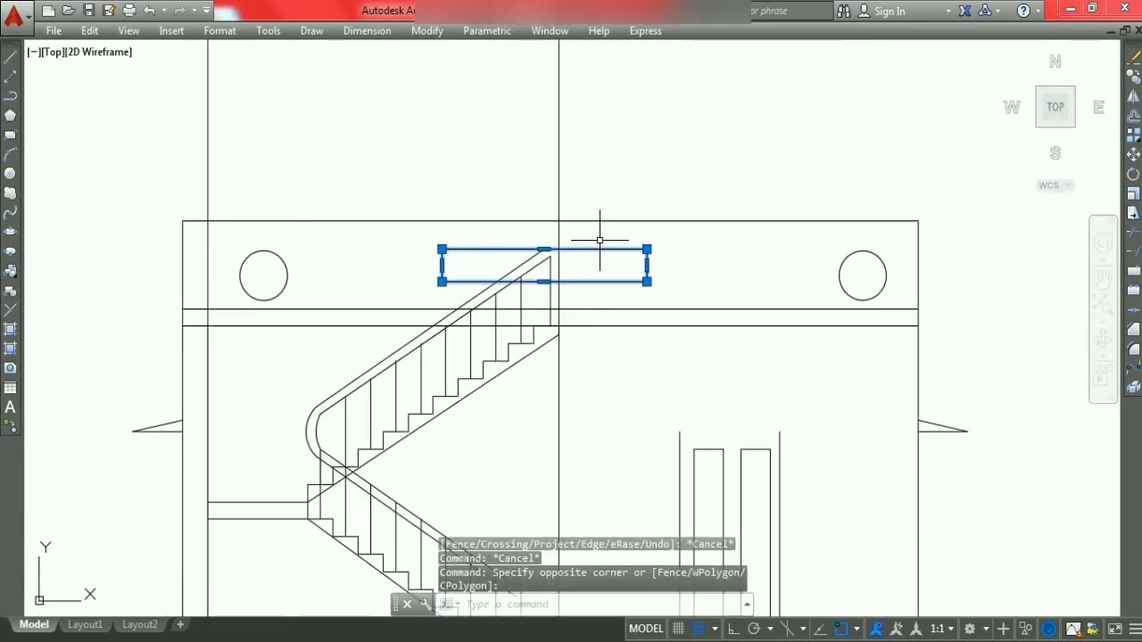
right_click(599, 240)
left_click(644, 338)
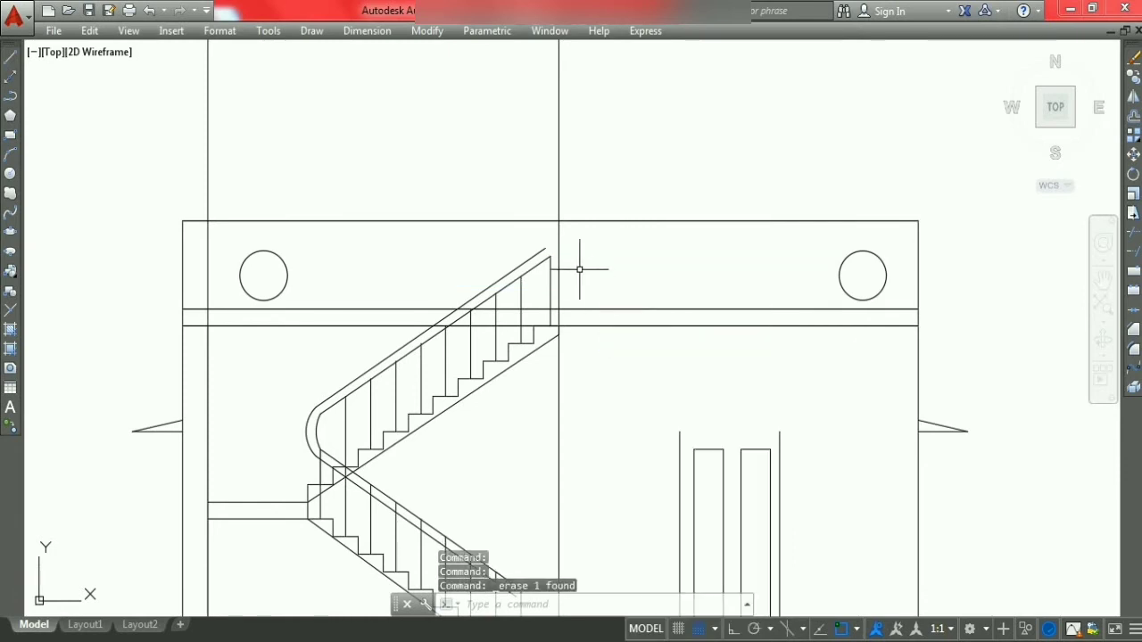
scroll(616, 285, "down", 5)
scroll(620, 367, "up", 2)
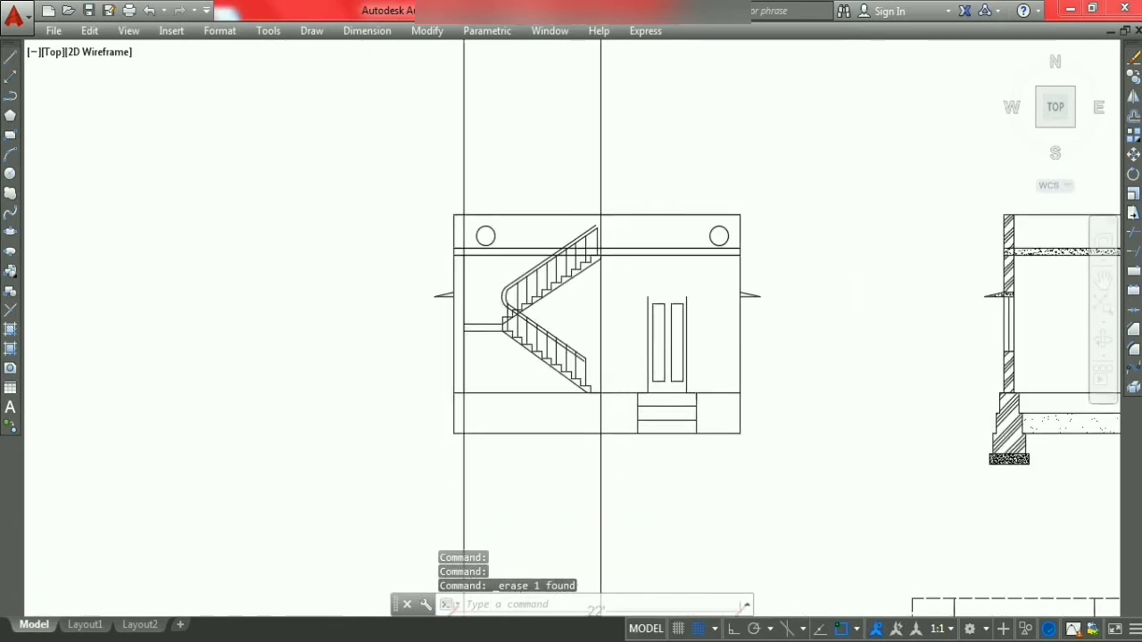
scroll(599, 377, "up", 2)
scroll(542, 351, "up", 1)
scroll(557, 361, "up", 1)
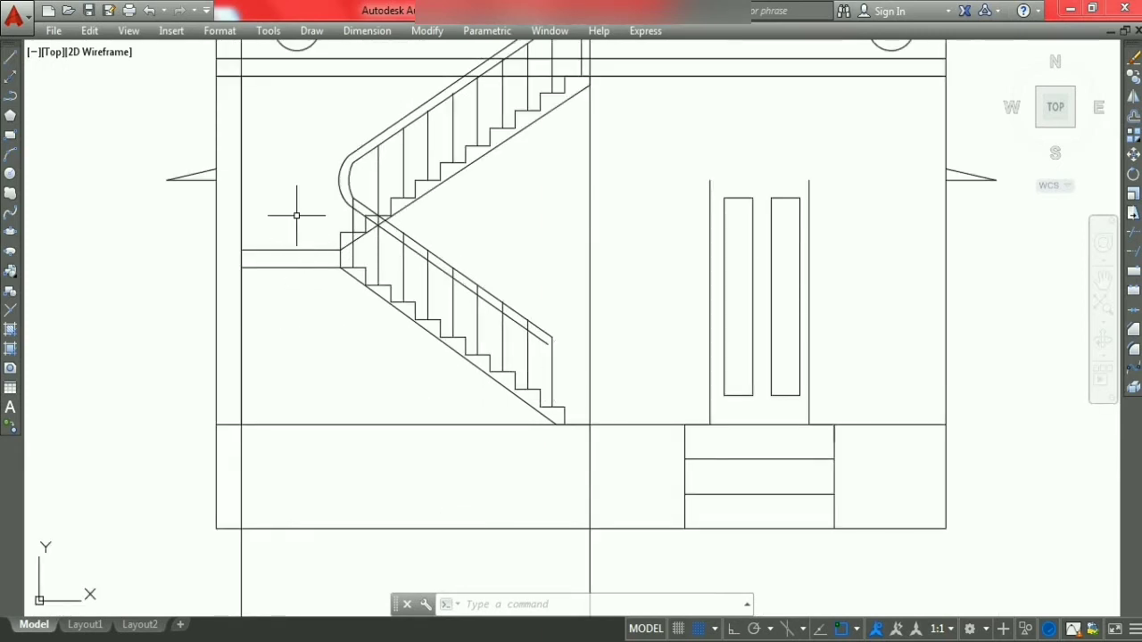
Step: With Ortho on, draw a 6" horizontal return from the lower handrail end, then a vertical line upward
type("l")
key("Return")
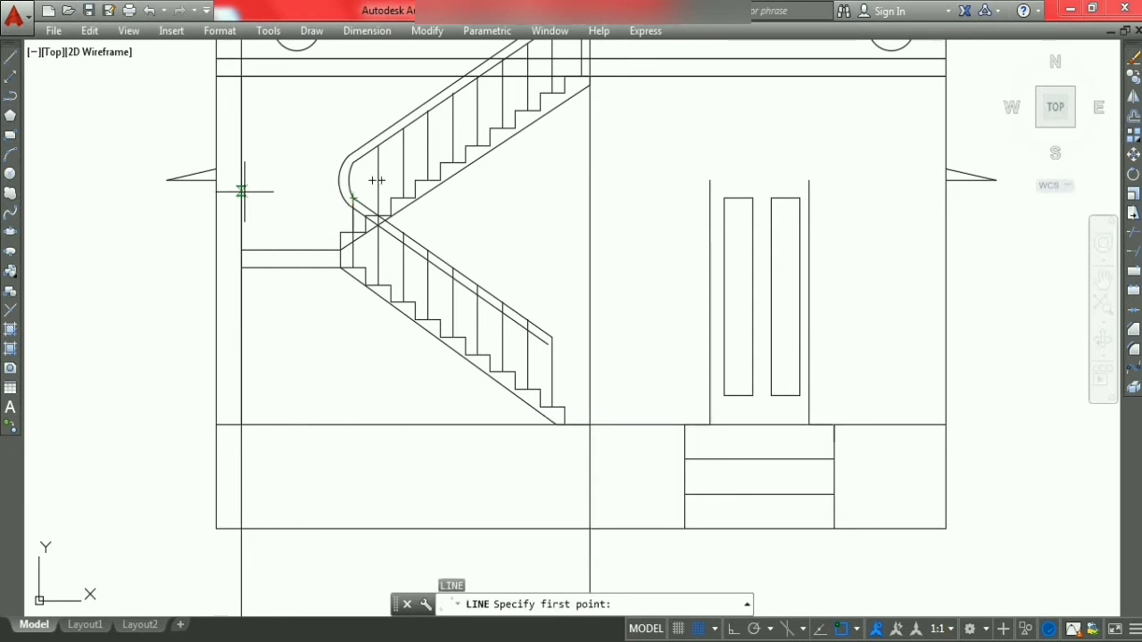
scroll(283, 319, "down", 2)
key("Escape")
key("Escape")
key("Escape")
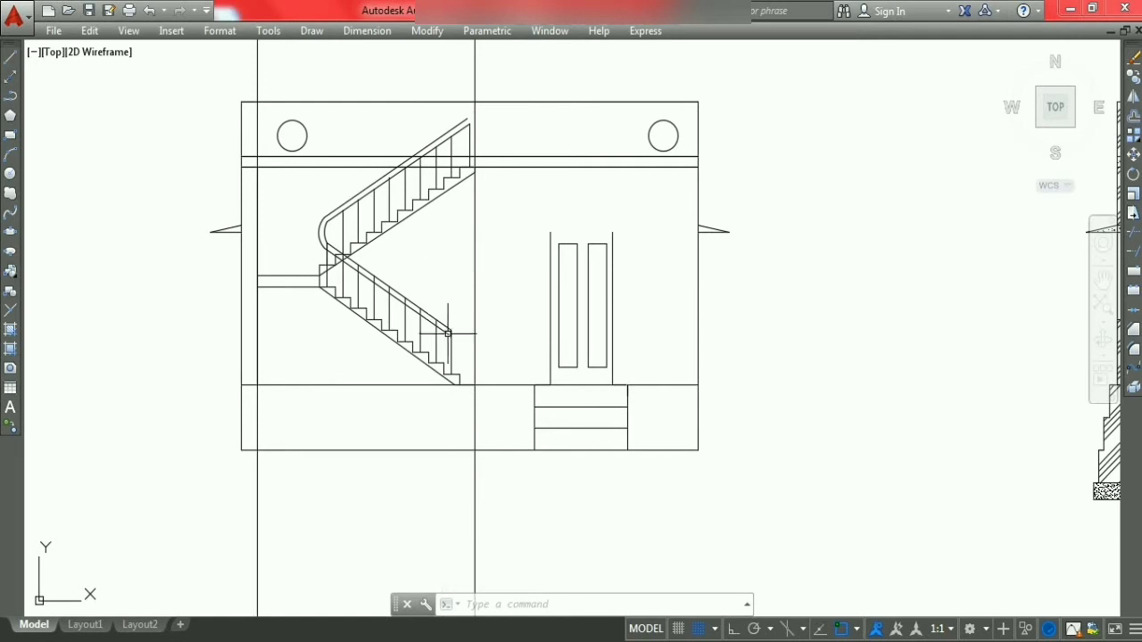
scroll(458, 332, "up", 1)
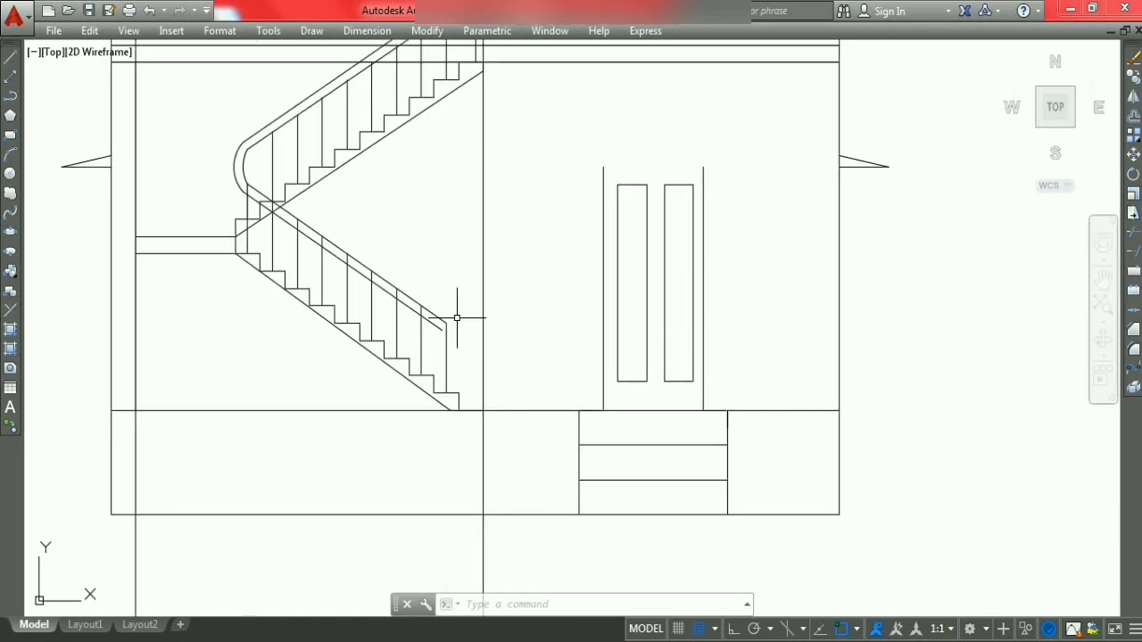
type("l")
key("Return")
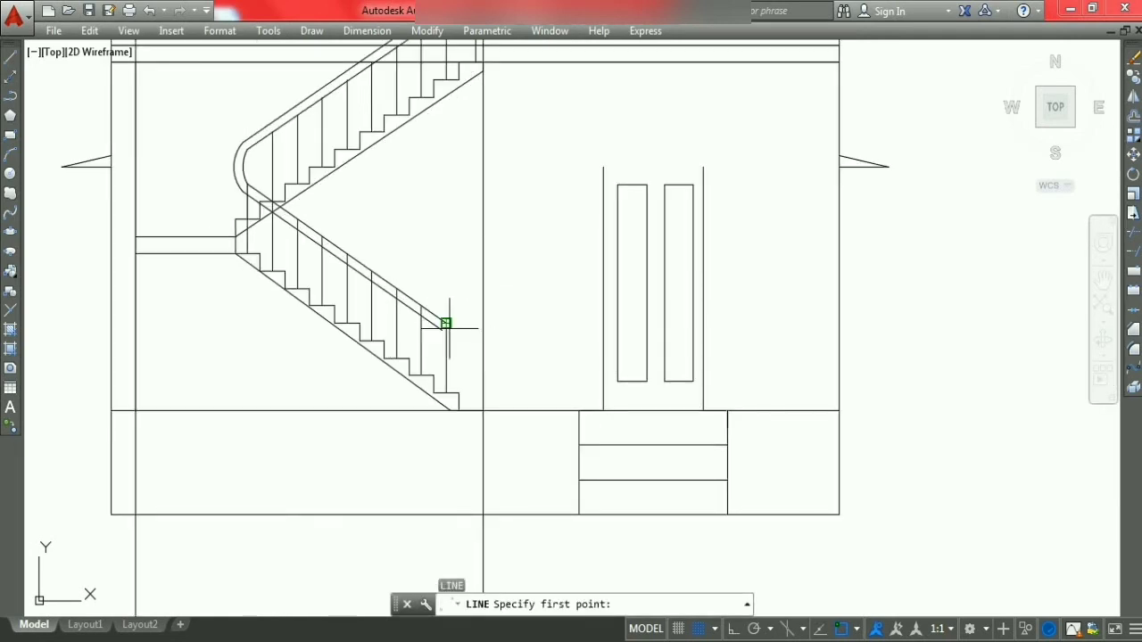
scroll(449, 330, "up", 3)
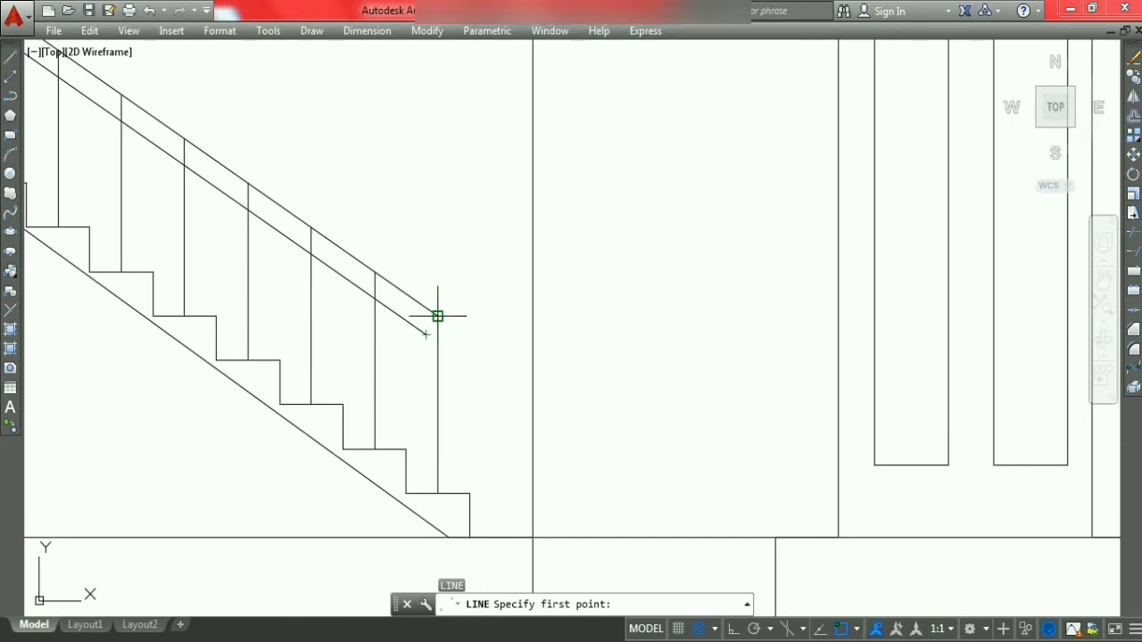
left_click(437, 316)
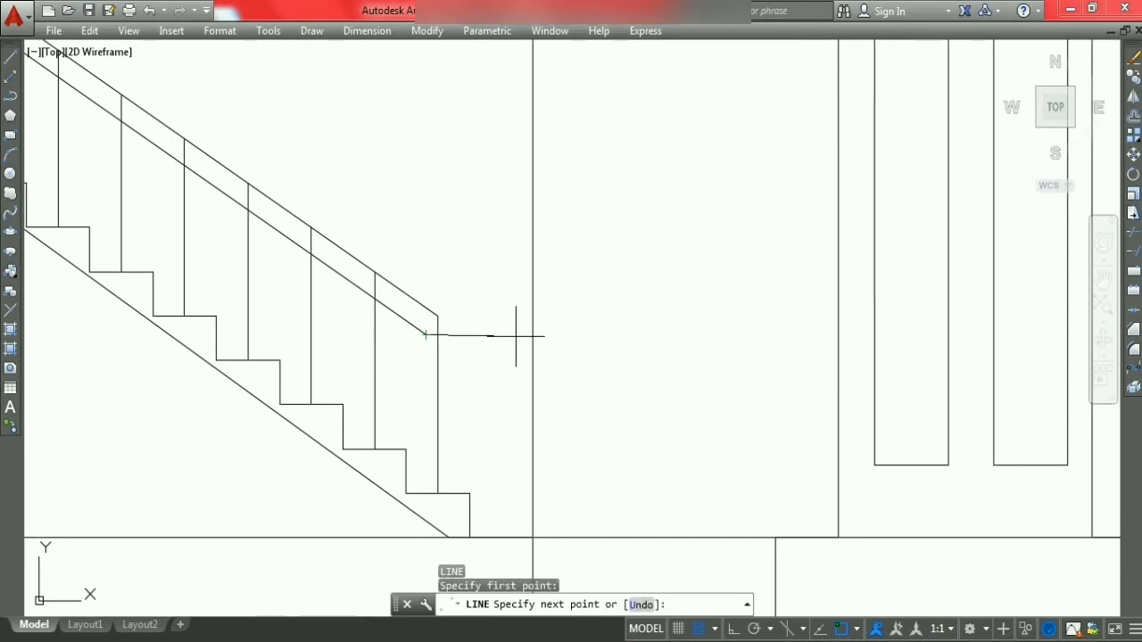
key("F8")
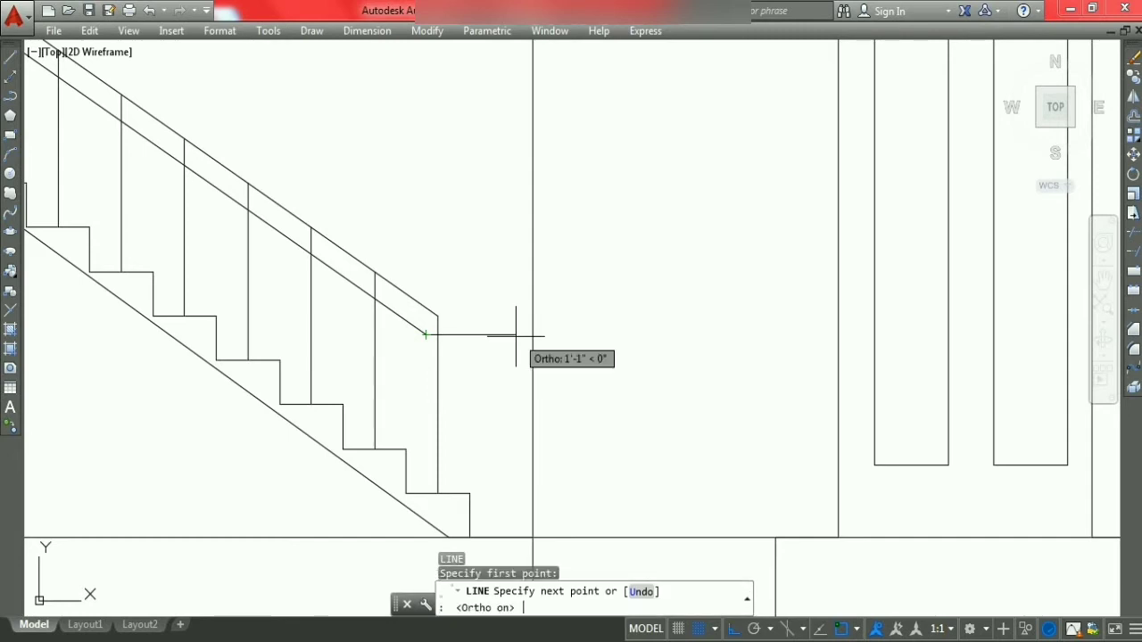
type("6")
key("Return")
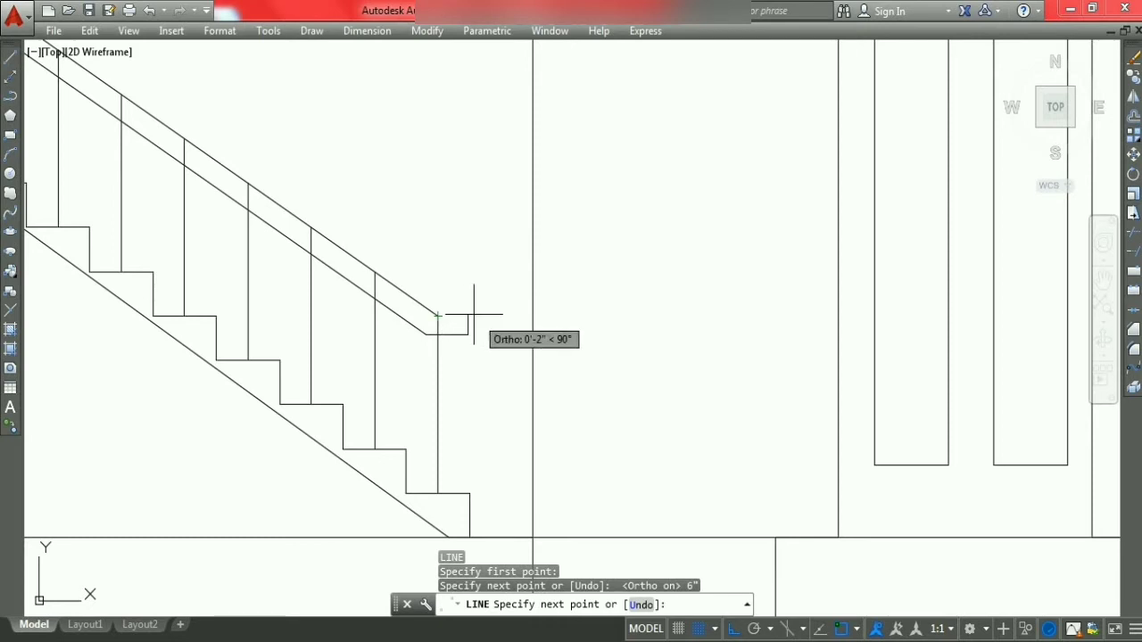
left_click(468, 223)
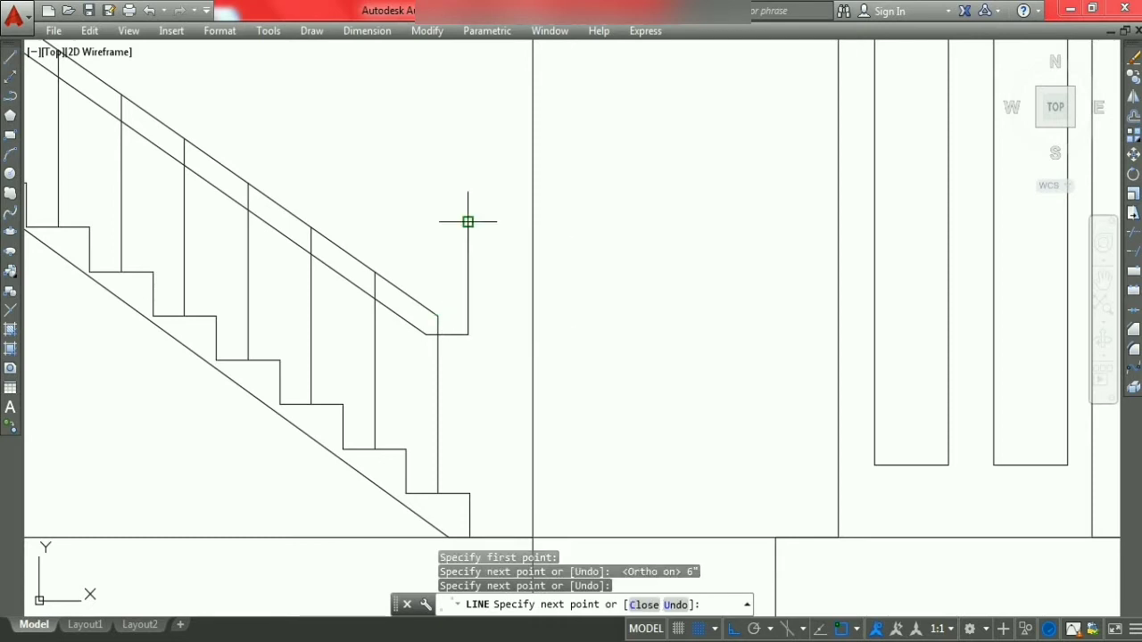
key("Escape")
Step: Draw a second horizontal line from the rail end extending past the new vertical line
type("l")
key("Return")
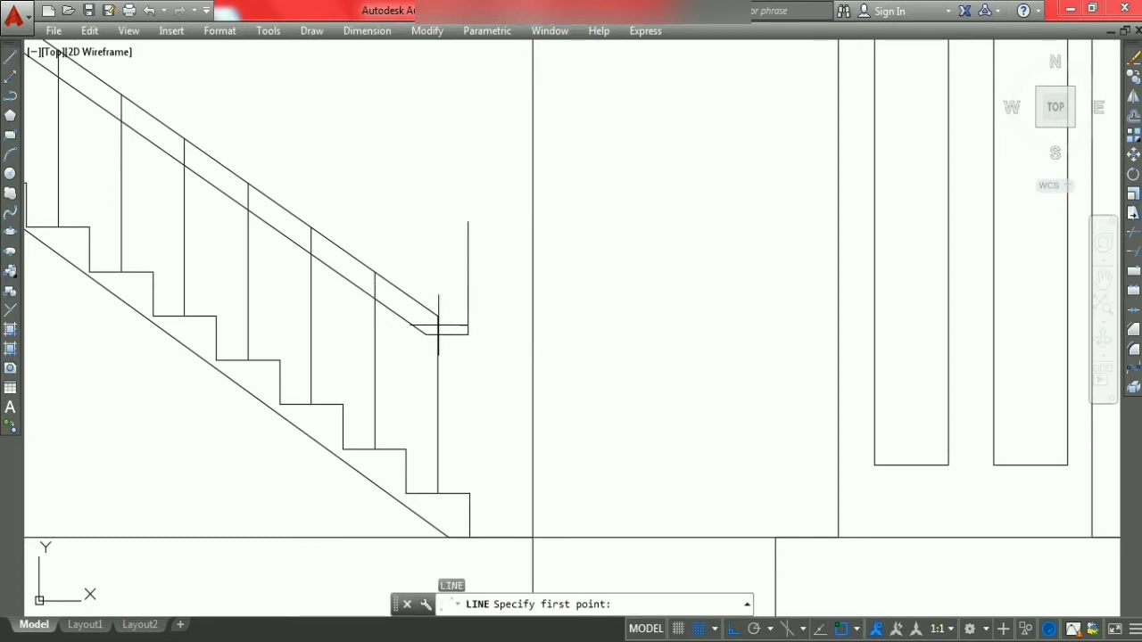
left_click(437, 316)
left_click(477, 315)
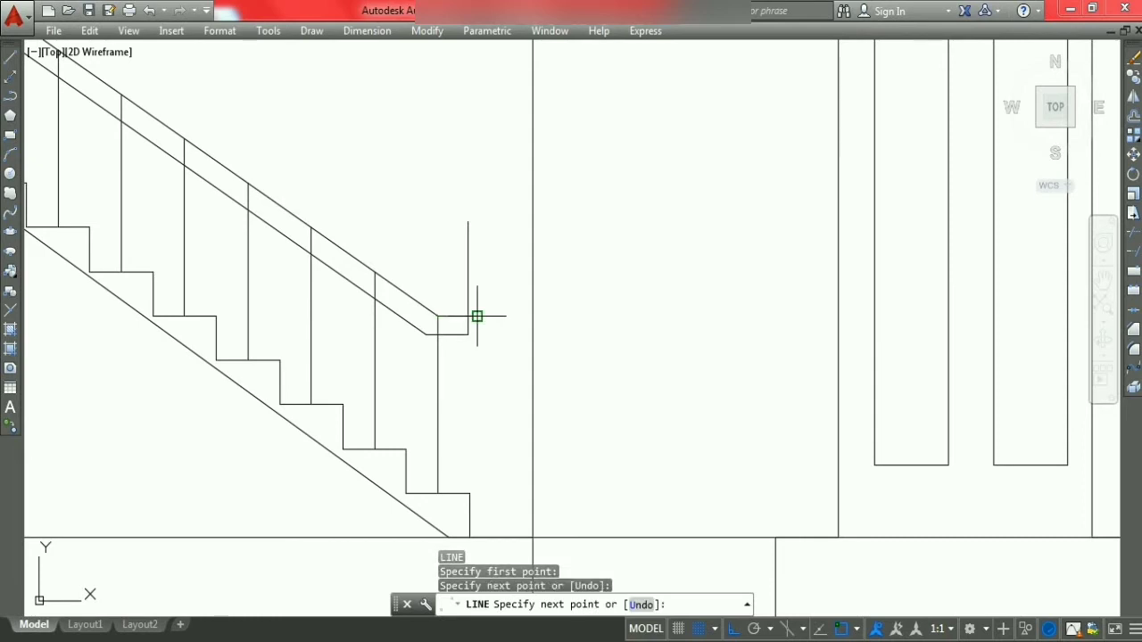
key("Escape")
key("Escape")
Step: Trim the excess vertical line above the lower handrail return
type("t")
key("Return")
key("Return")
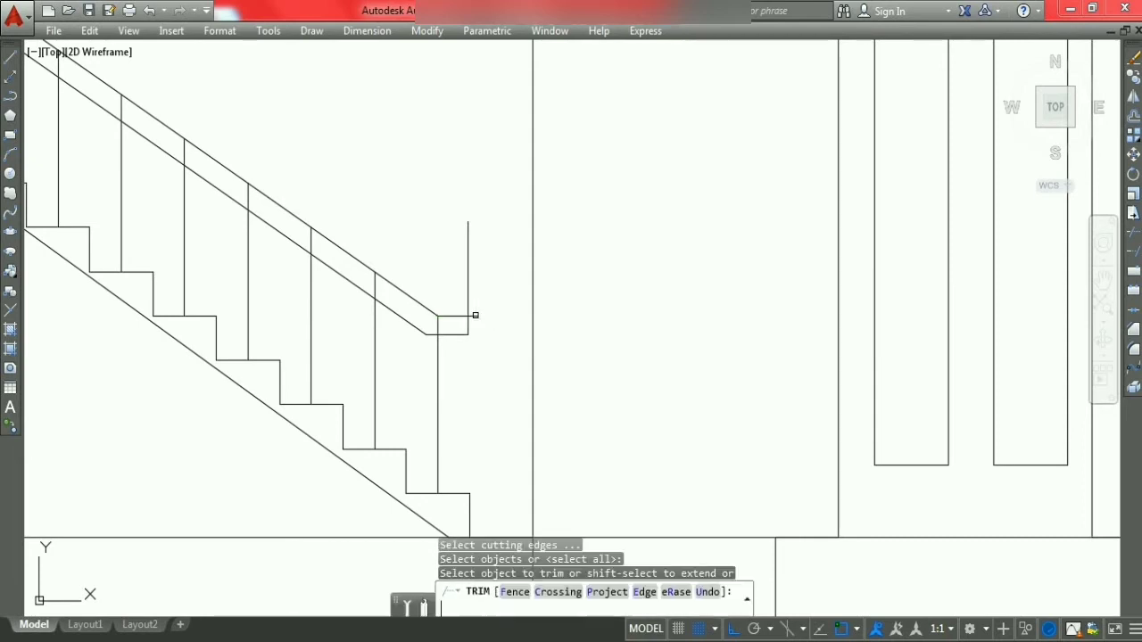
left_click(484, 294)
left_click(439, 229)
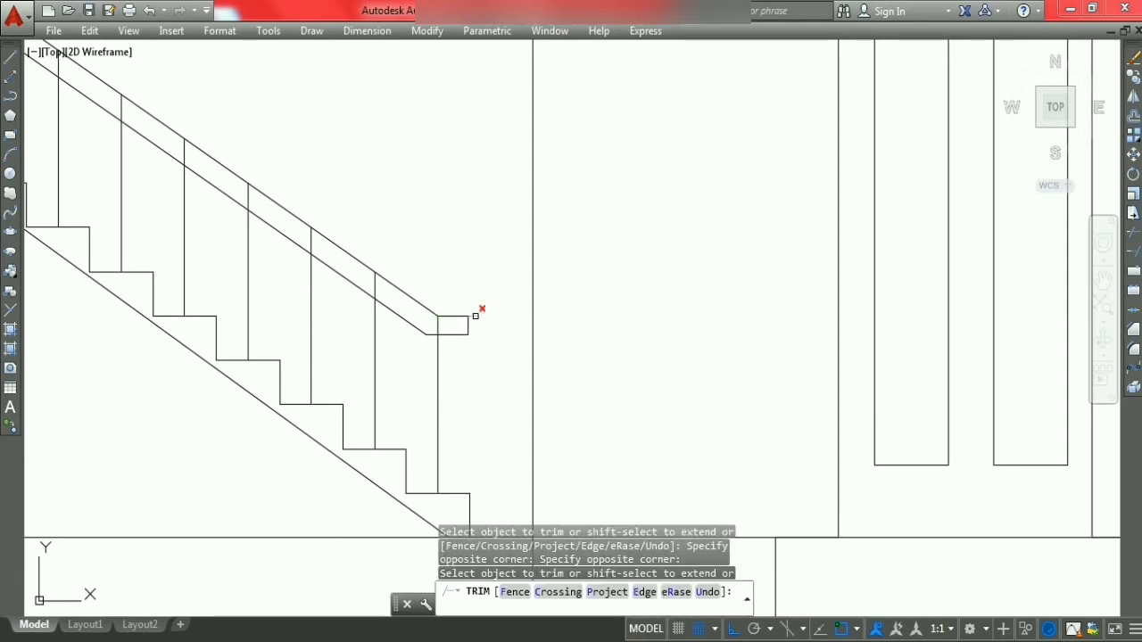
scroll(493, 387, "down", 3)
scroll(483, 397, "down", 2)
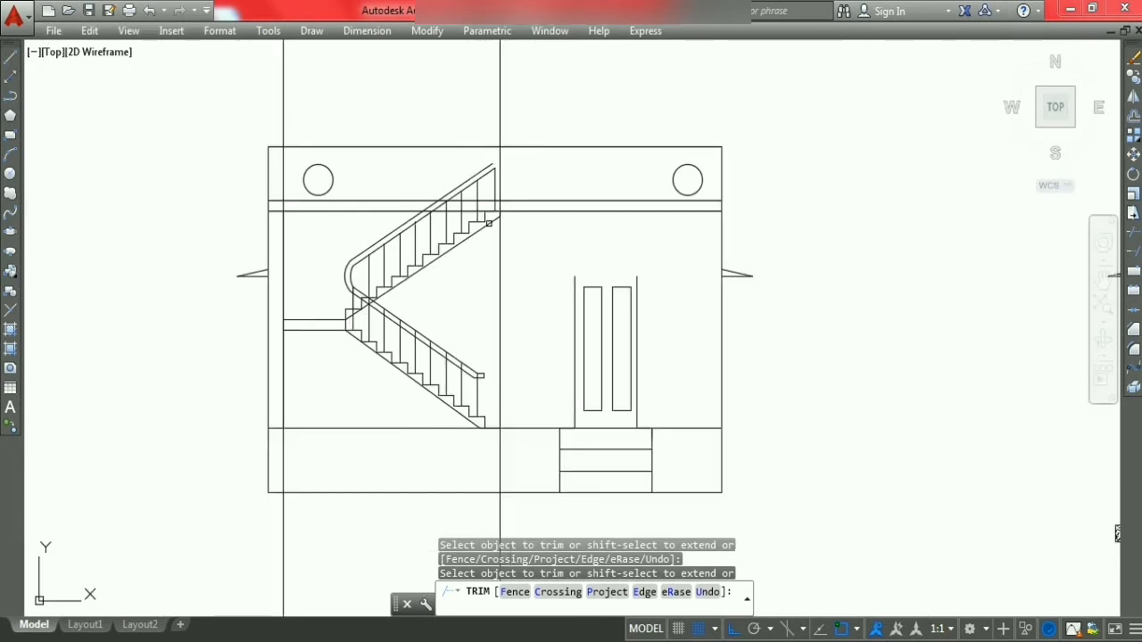
scroll(492, 187, "up", 2)
scroll(493, 160, "up", 5)
scroll(494, 160, "up", 1)
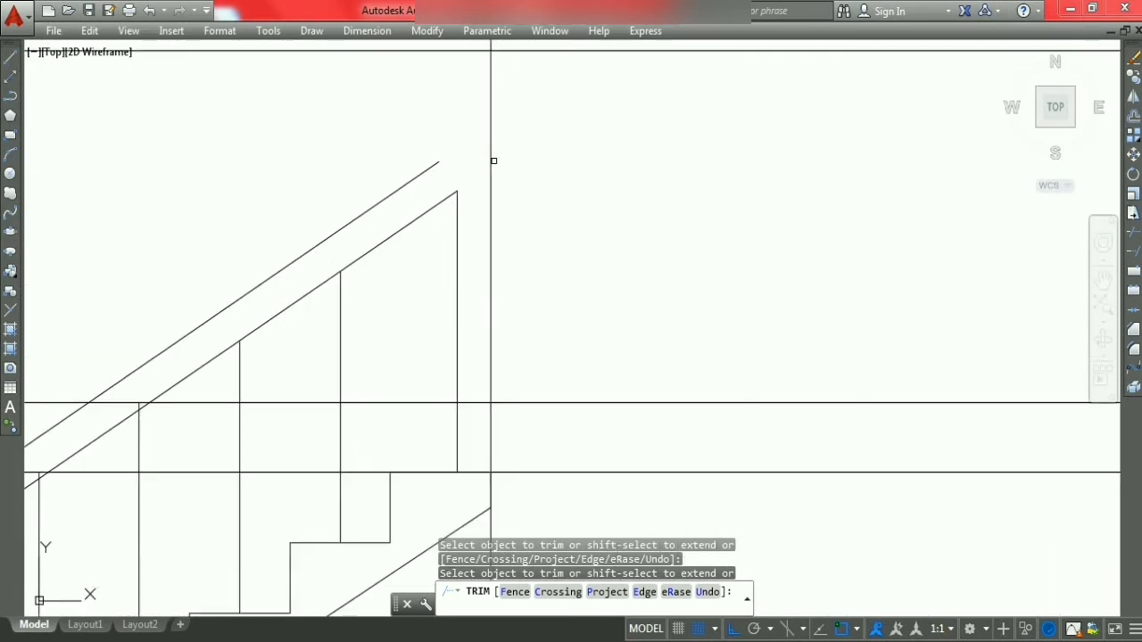
type("1")
key("Return")
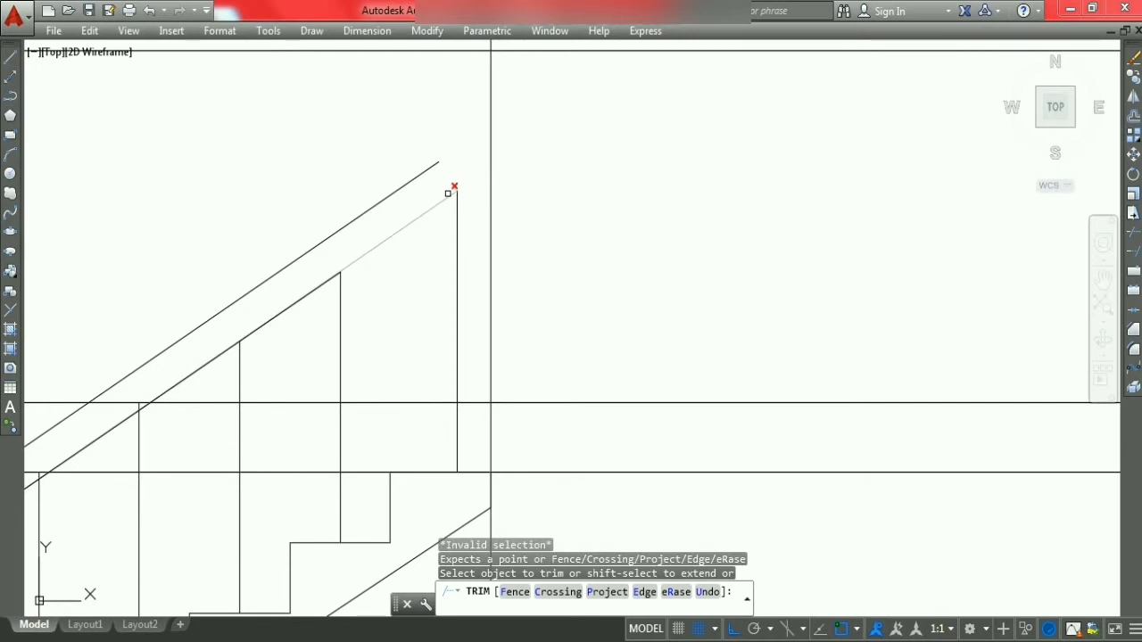
key("Escape")
key("Escape")
key("Escape")
Step: Draw a short horizontal line from the upper handrail end to the wall line
type("l")
key("Return")
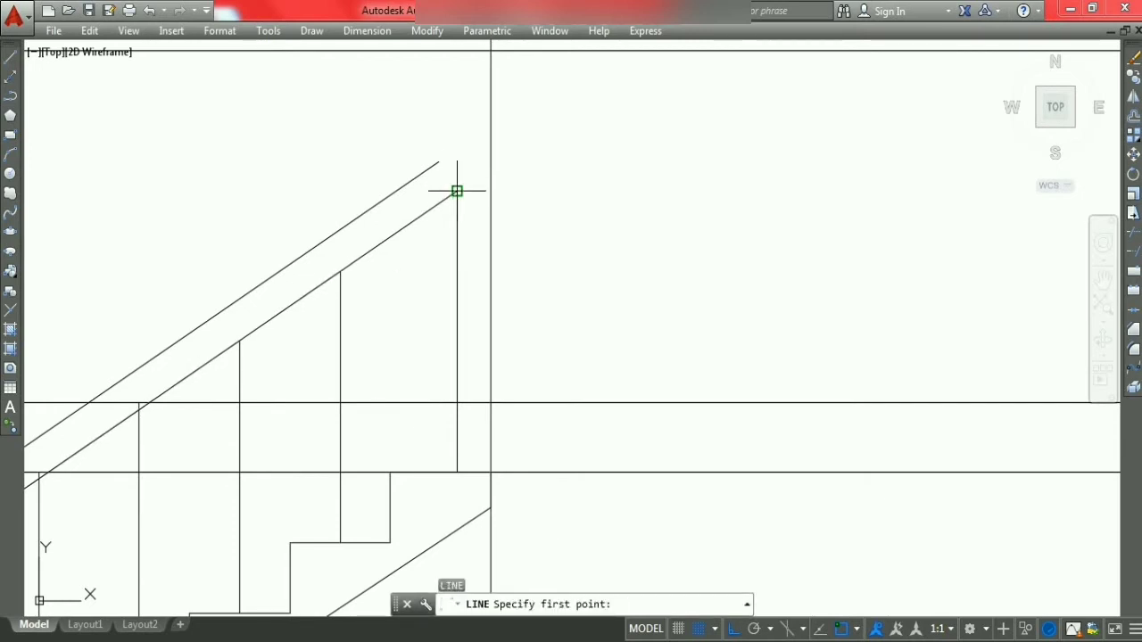
left_click(457, 190)
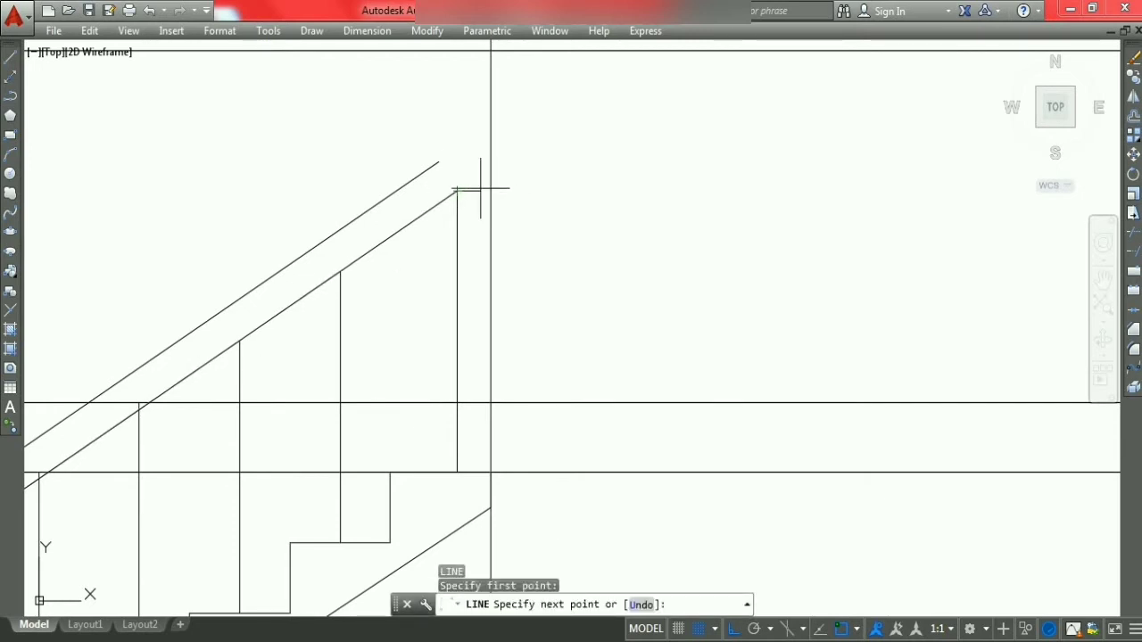
left_click(490, 190)
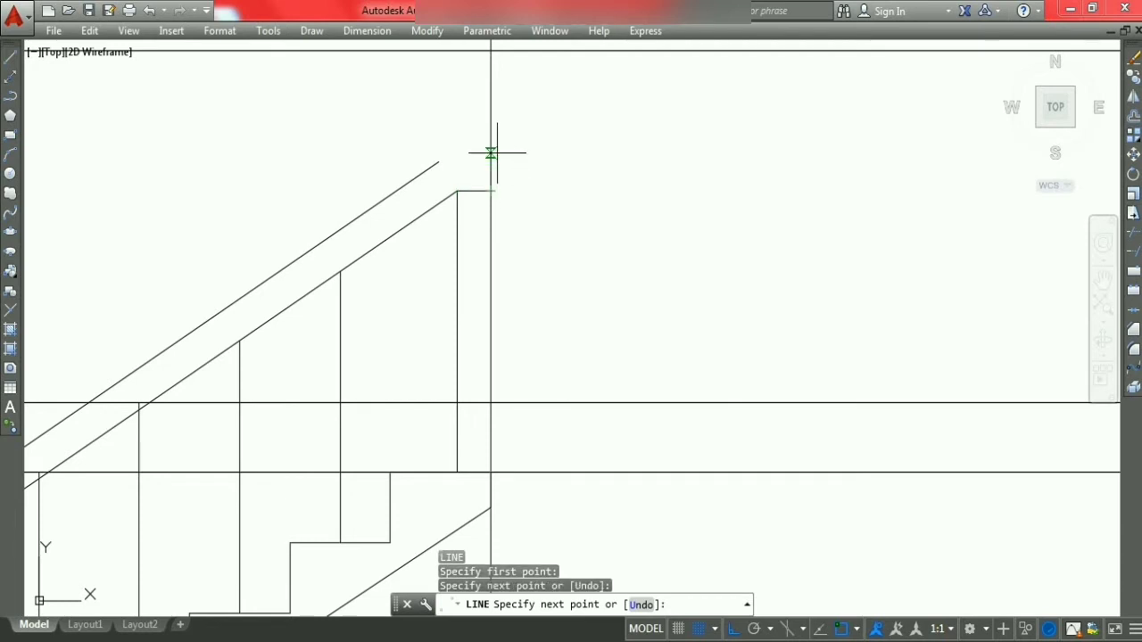
key("Escape")
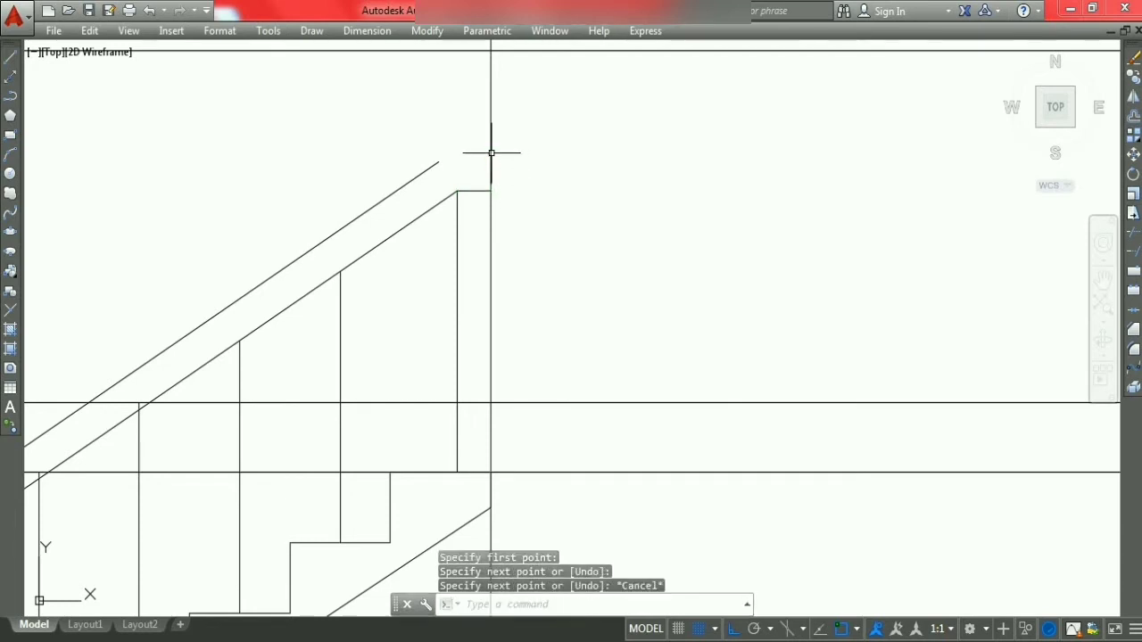
Step: Carry the upper rail's top edge horizontally to the wall line and down to close the return
type("l")
key("Return")
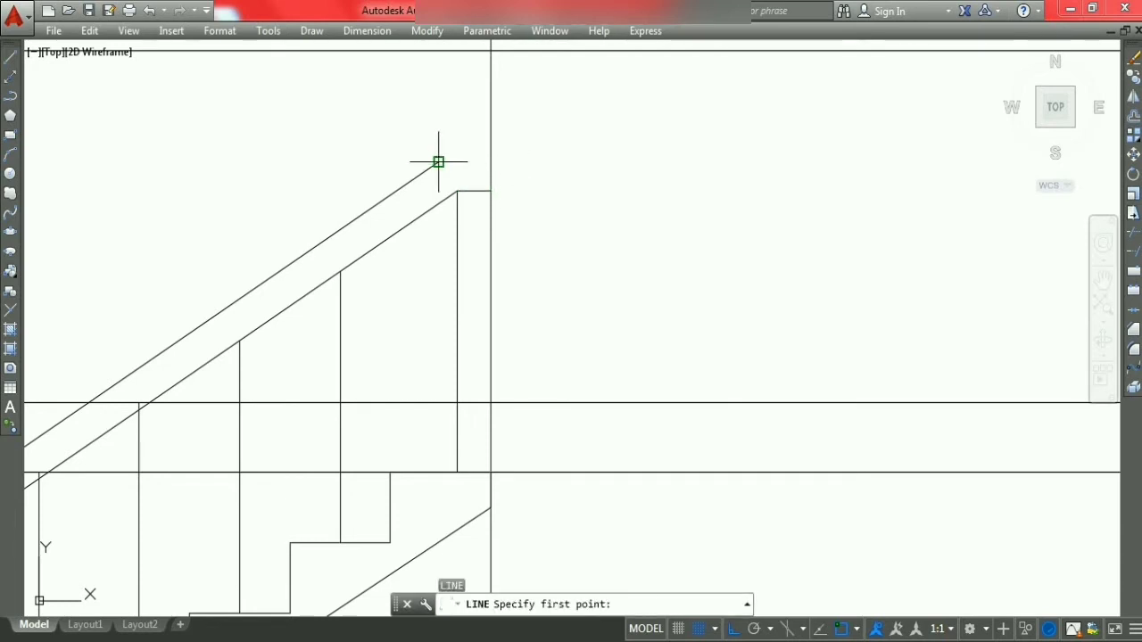
left_click(438, 162)
left_click(490, 163)
left_click(490, 190)
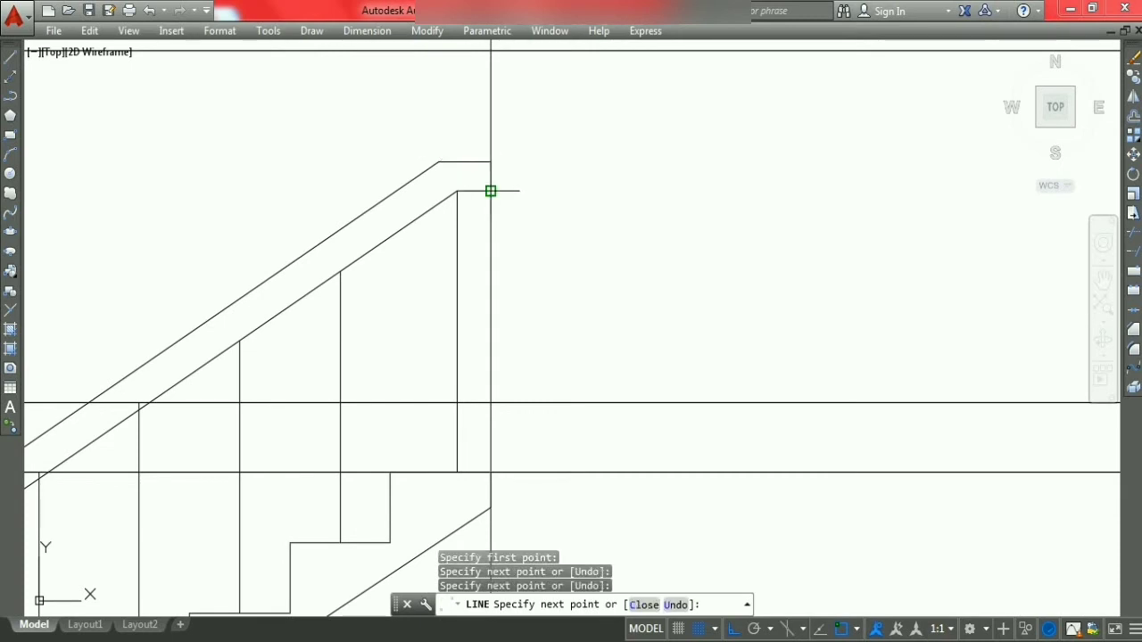
key("Escape")
key("Escape")
key("Escape")
scroll(566, 257, "down", 2)
scroll(566, 258, "down", 2)
scroll(567, 262, "down", 1)
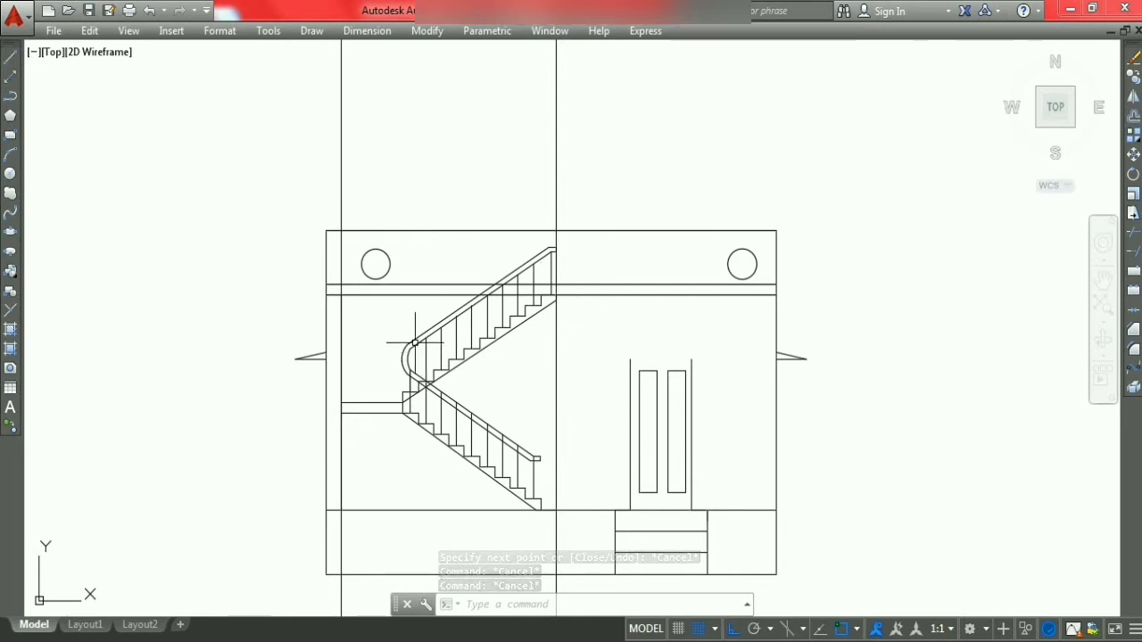
Step: Erase the two long vertical construction lines using a crossing selection
left_click(570, 176)
left_click(267, 109)
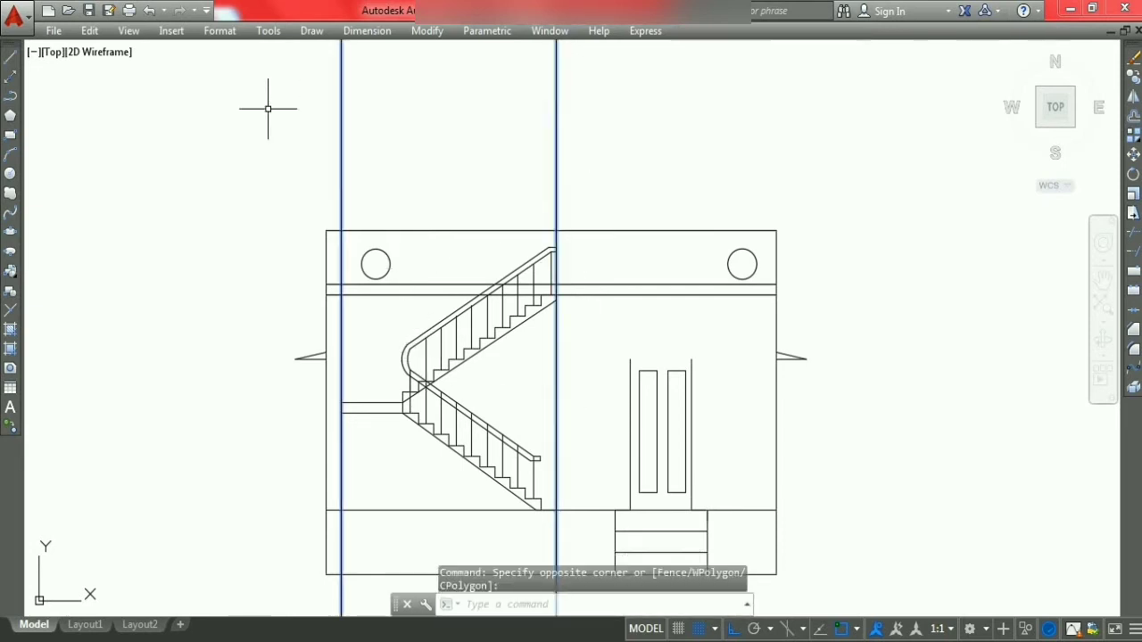
right_click(459, 101)
left_click(518, 211)
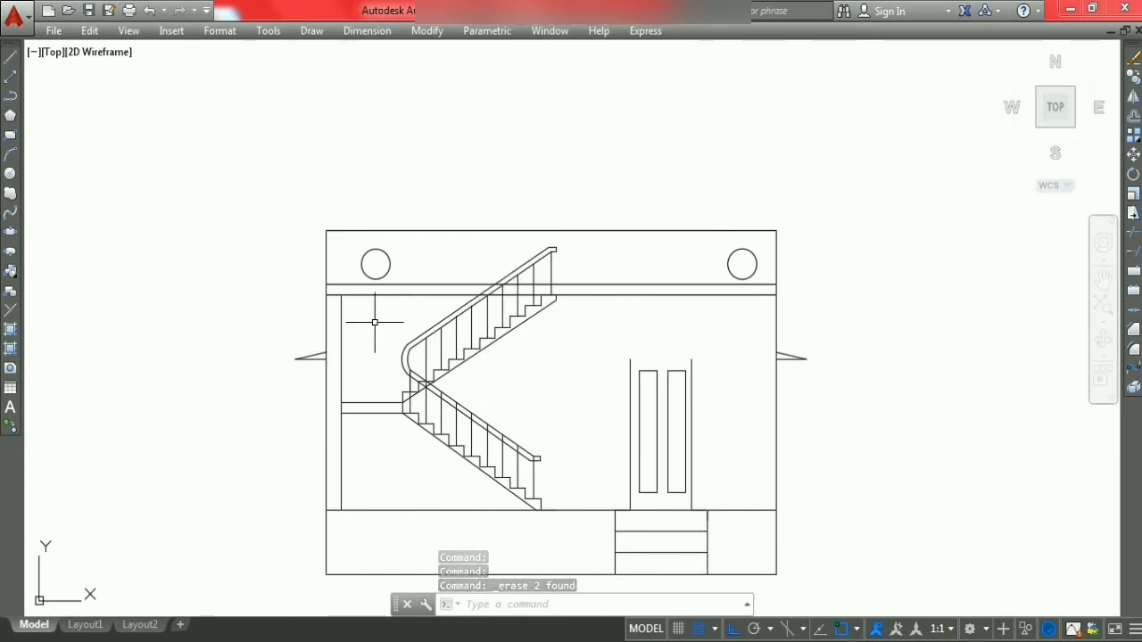
scroll(374, 322, "down", 2)
scroll(541, 350, "up", 2)
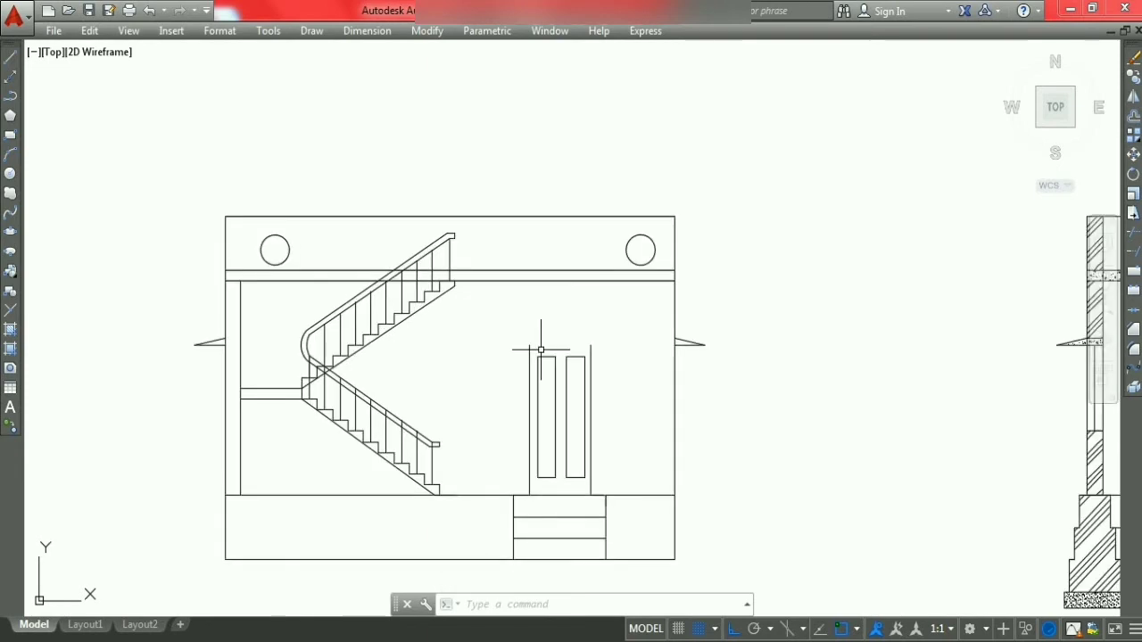
Step: Draw the door frame's top edge from its top-left to top-right corner
type("l")
key("Return")
left_click(530, 344)
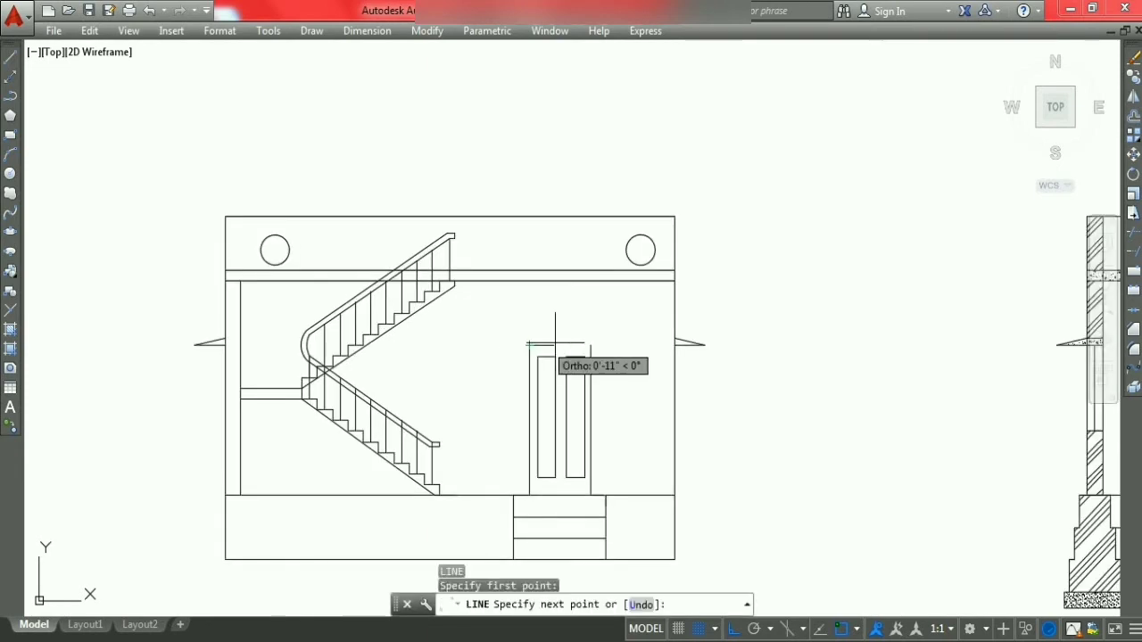
left_click(591, 345)
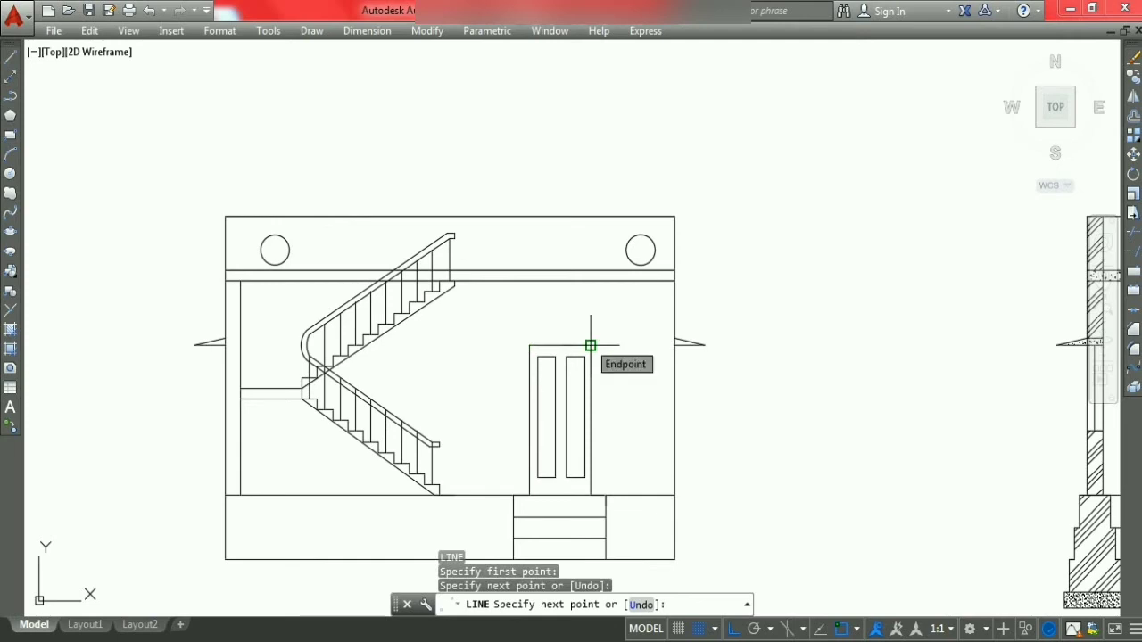
key("Escape")
key("Escape")
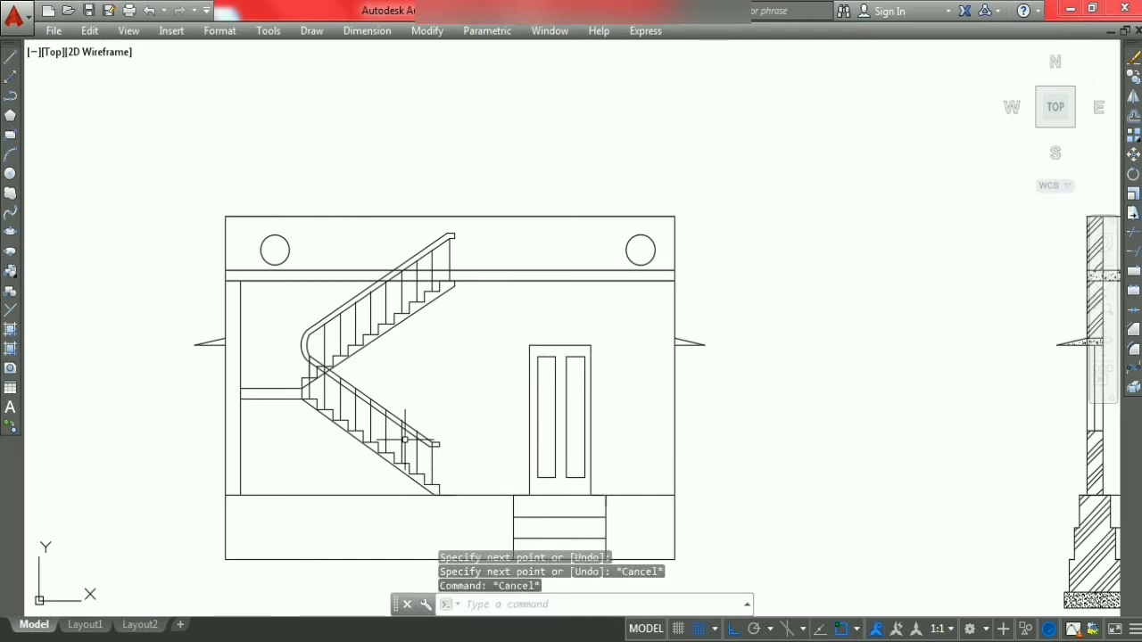
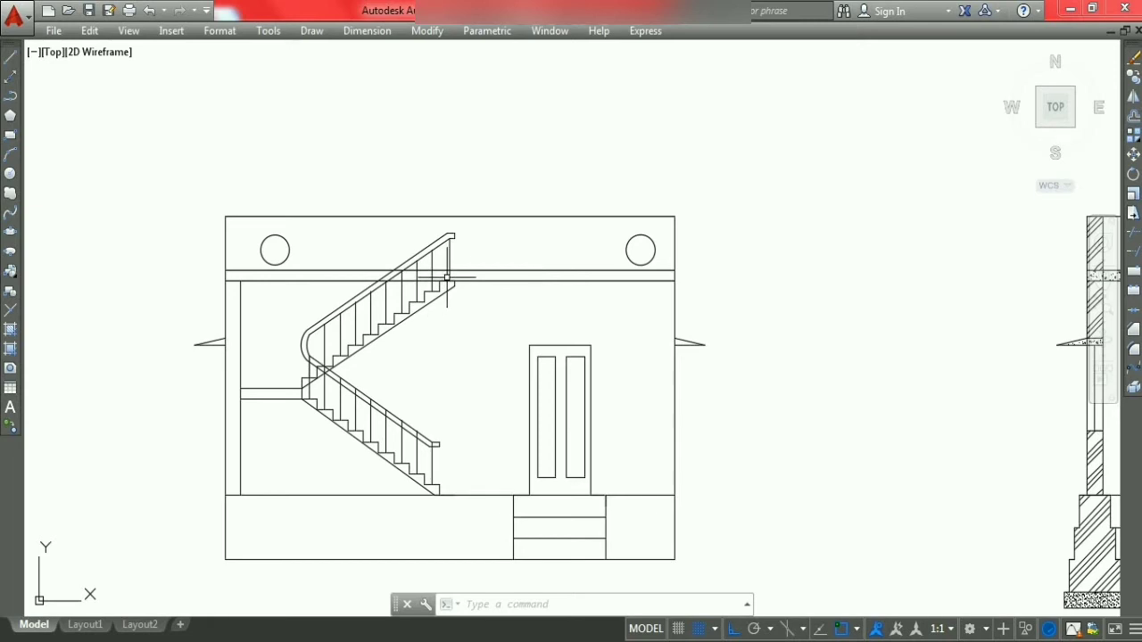
Step: Select the elevation's staircase and railings with a crossing window
scroll(395, 168, "down", 2)
scroll(395, 169, "down", 4)
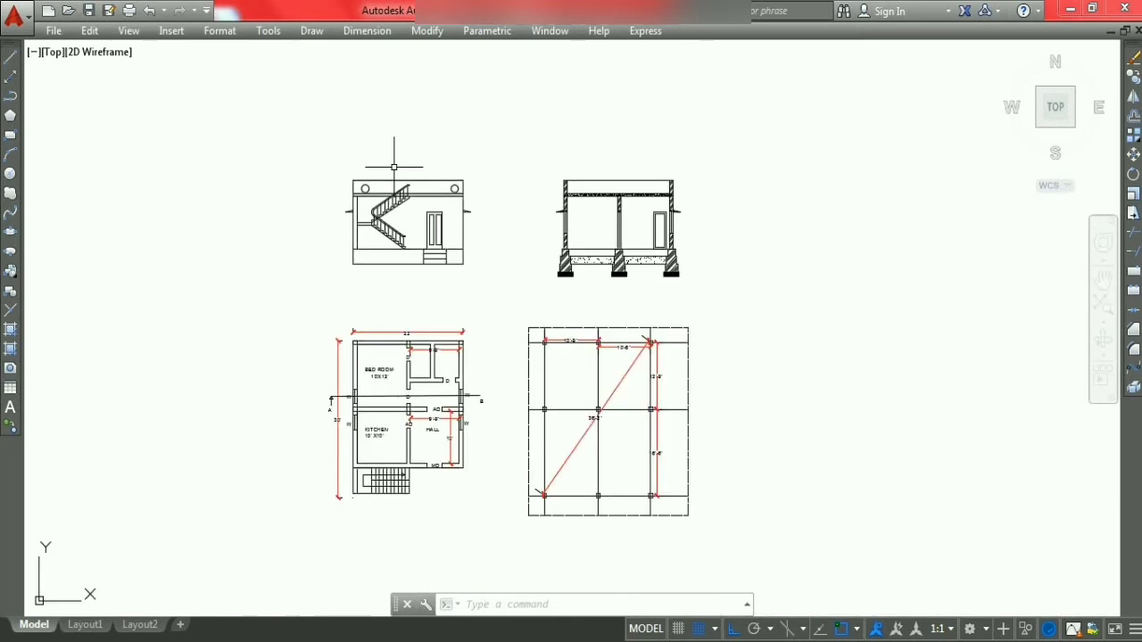
scroll(377, 500, "up", 2)
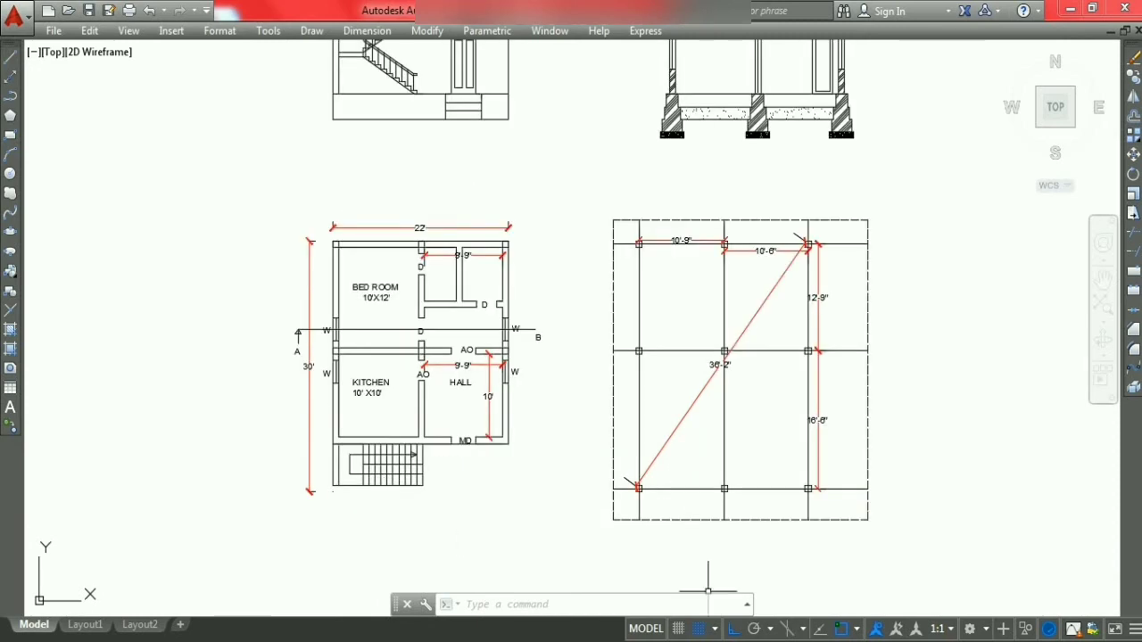
left_click(974, 639)
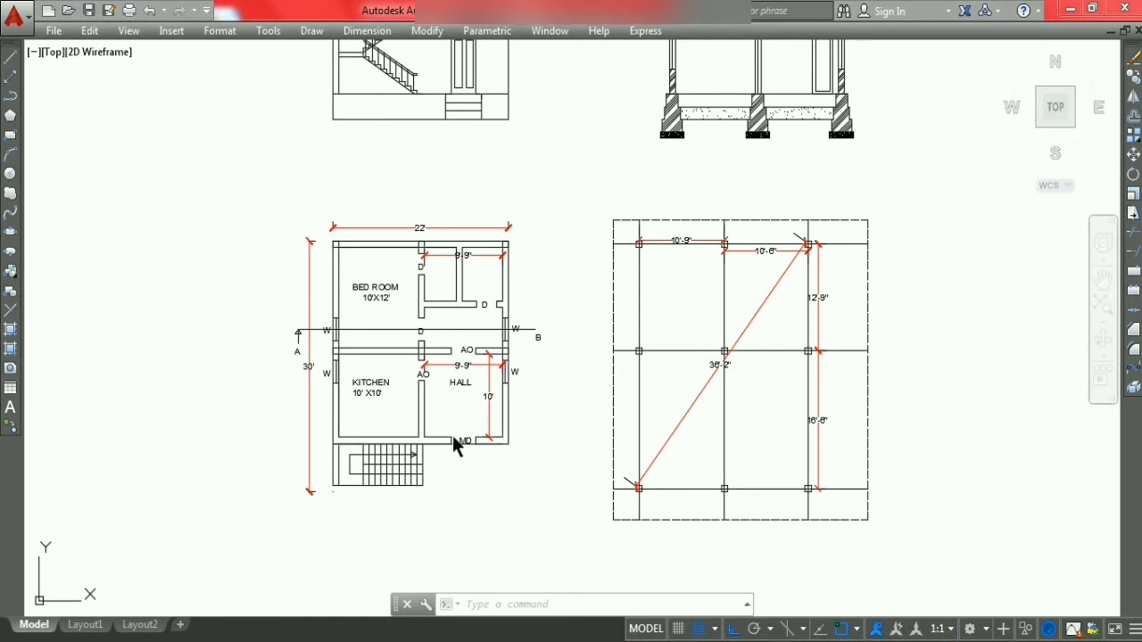
scroll(460, 471, "down", 4)
scroll(435, 393, "up", 3)
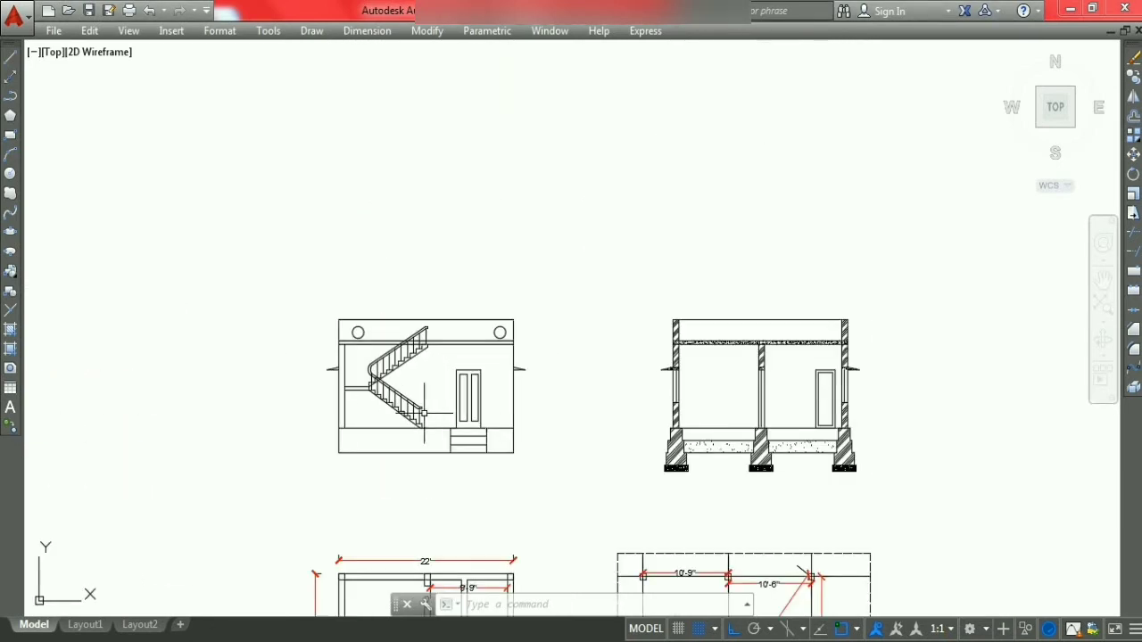
scroll(424, 411, "up", 3)
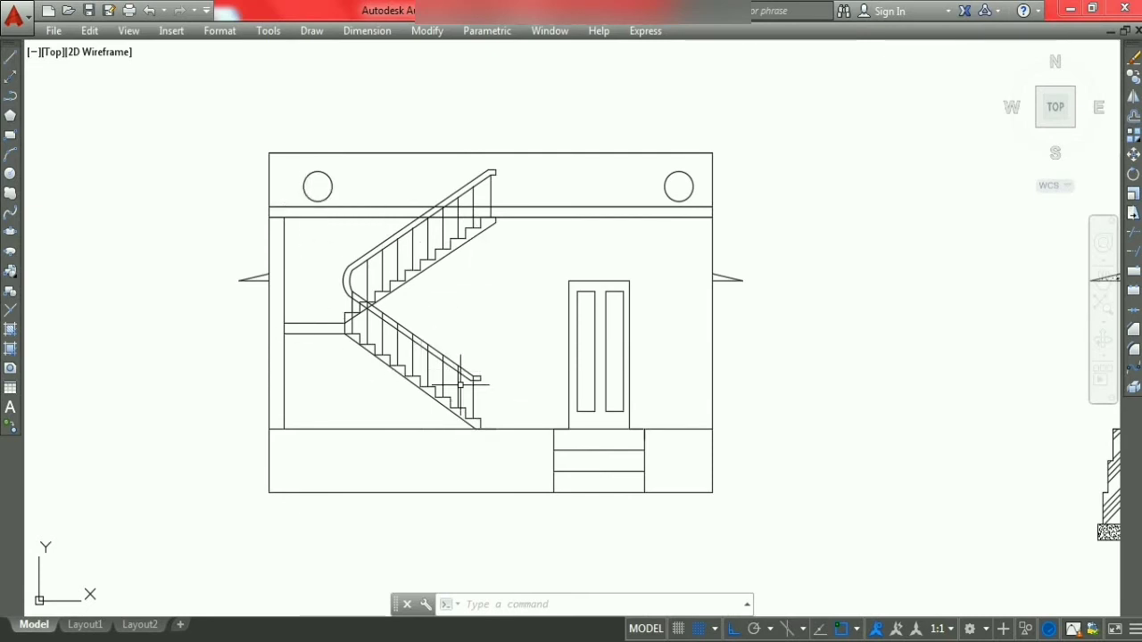
scroll(509, 318, "down", 4)
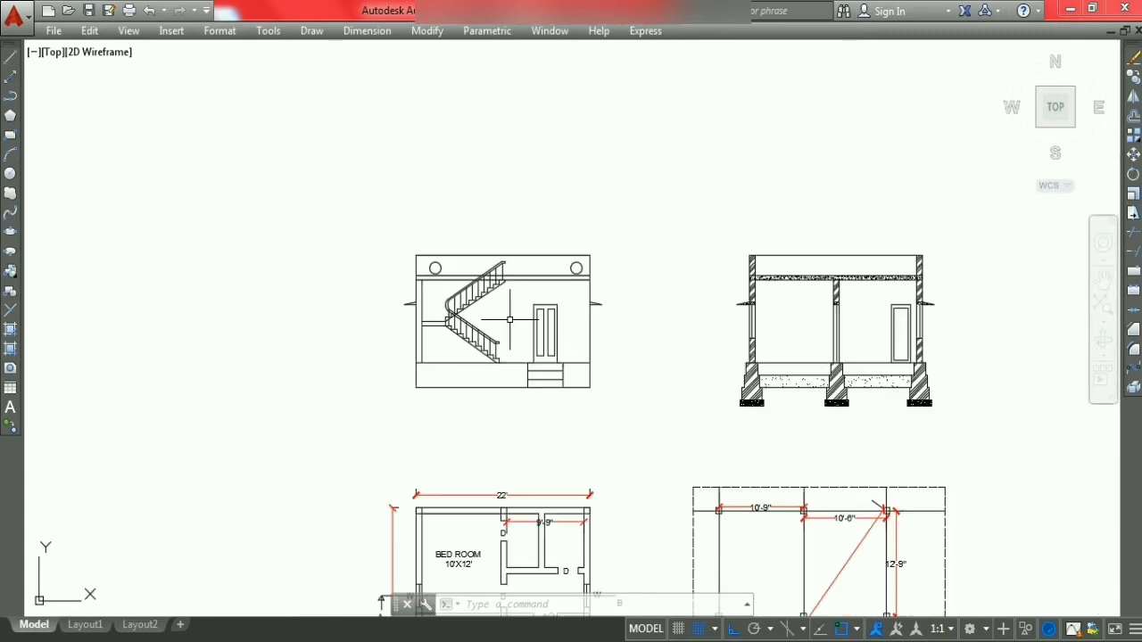
scroll(528, 243, "down", 3)
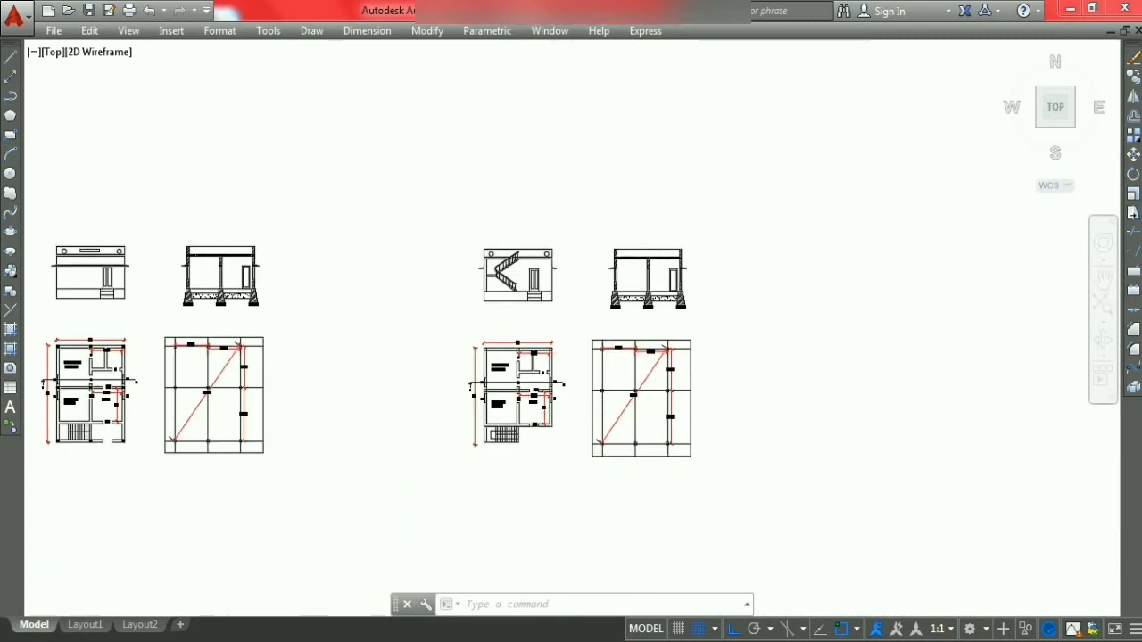
scroll(552, 432, "up", 1)
scroll(552, 432, "up", 1)
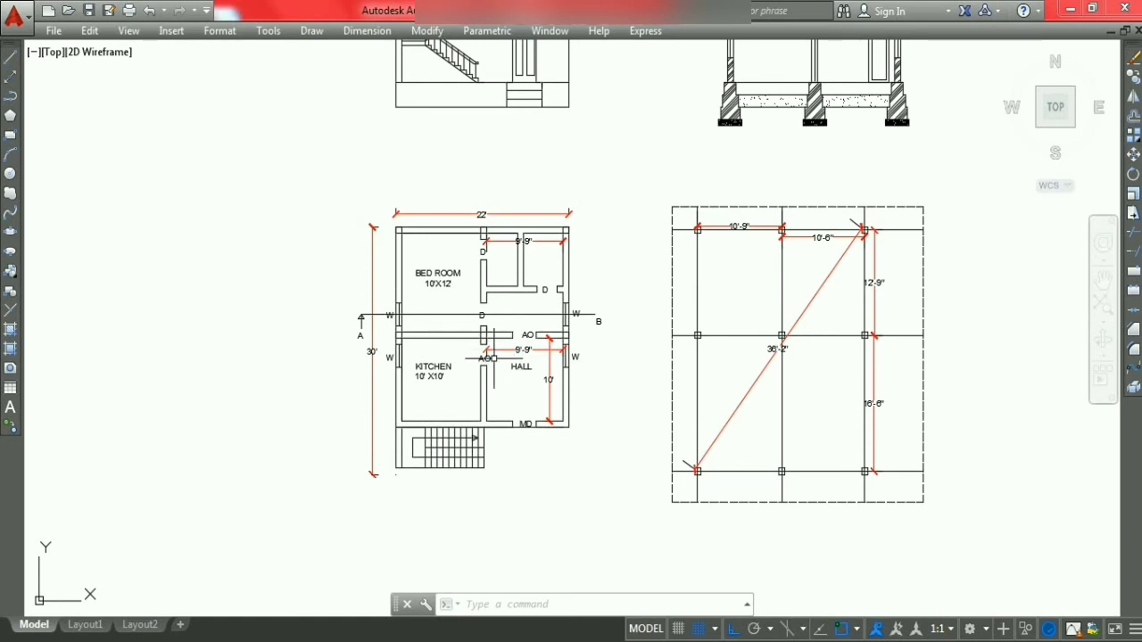
scroll(465, 469, "up", 2)
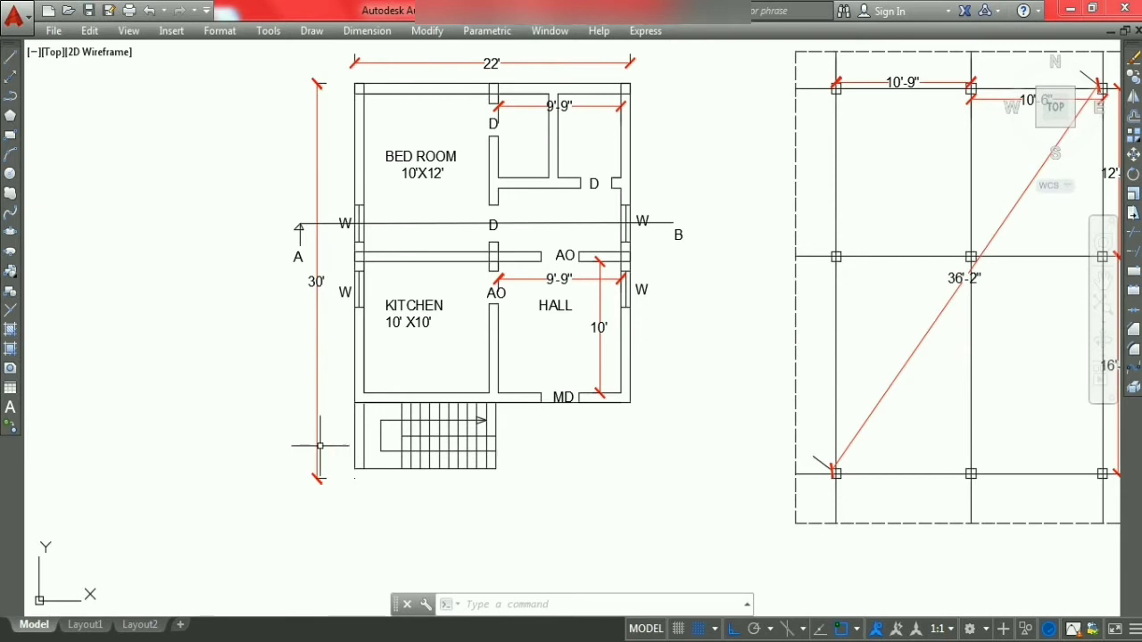
scroll(573, 435, "down", 3)
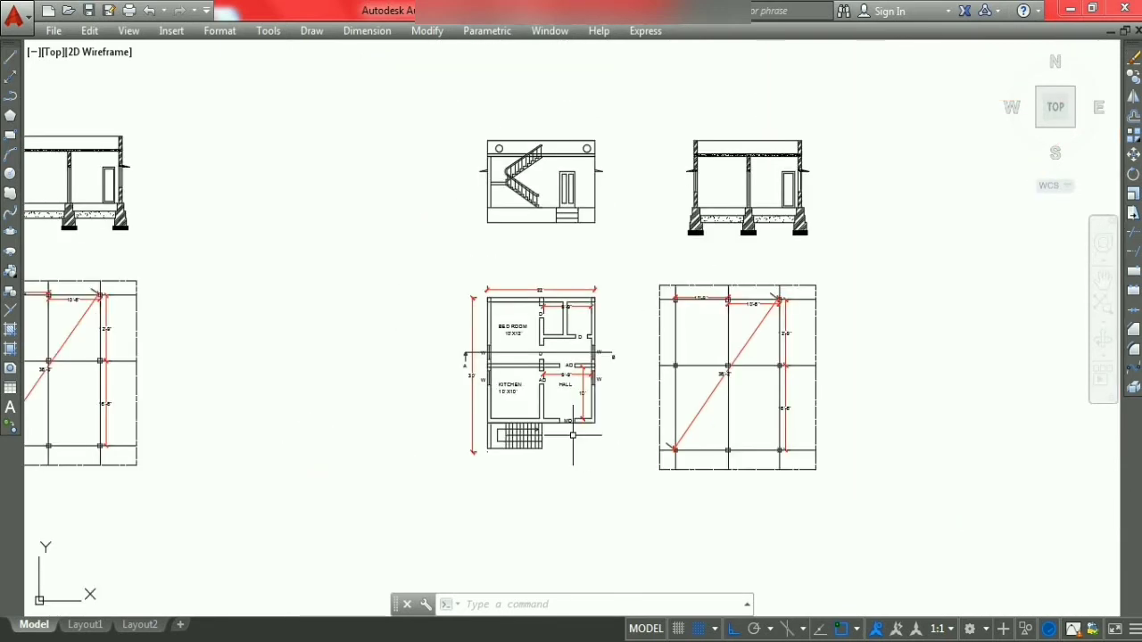
scroll(680, 216, "up", 1)
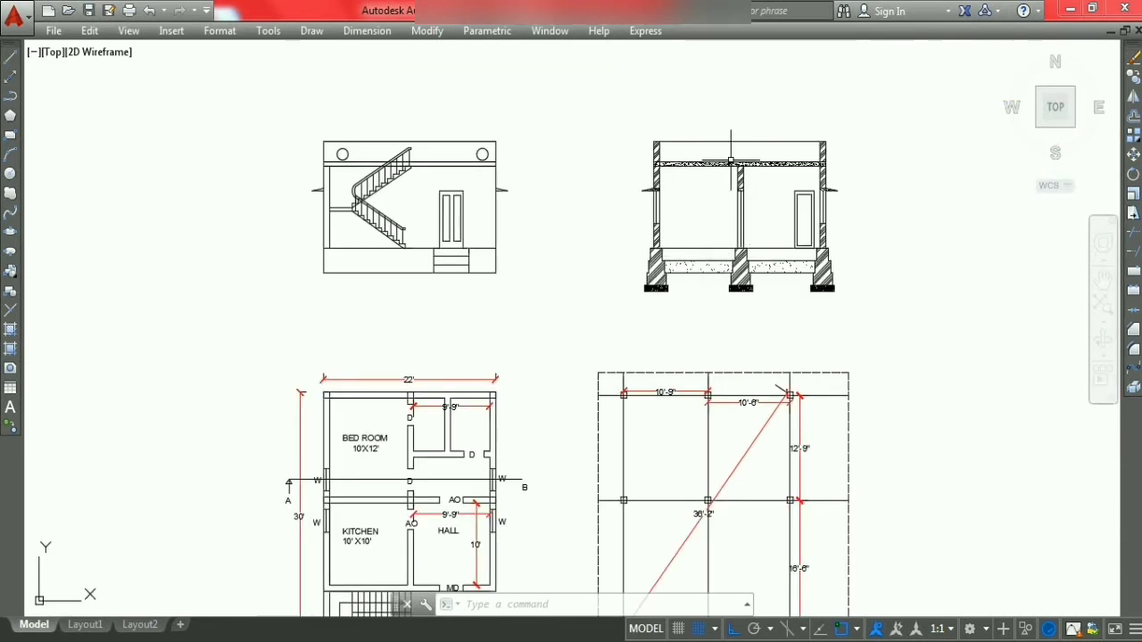
scroll(353, 505, "up", 4)
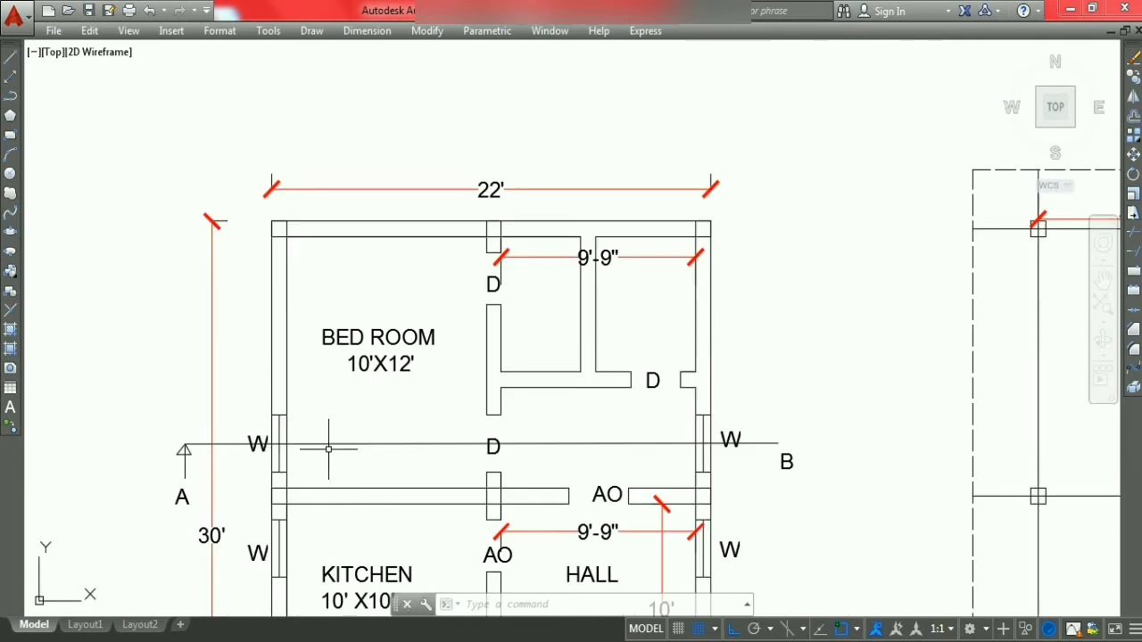
scroll(347, 456, "down", 4)
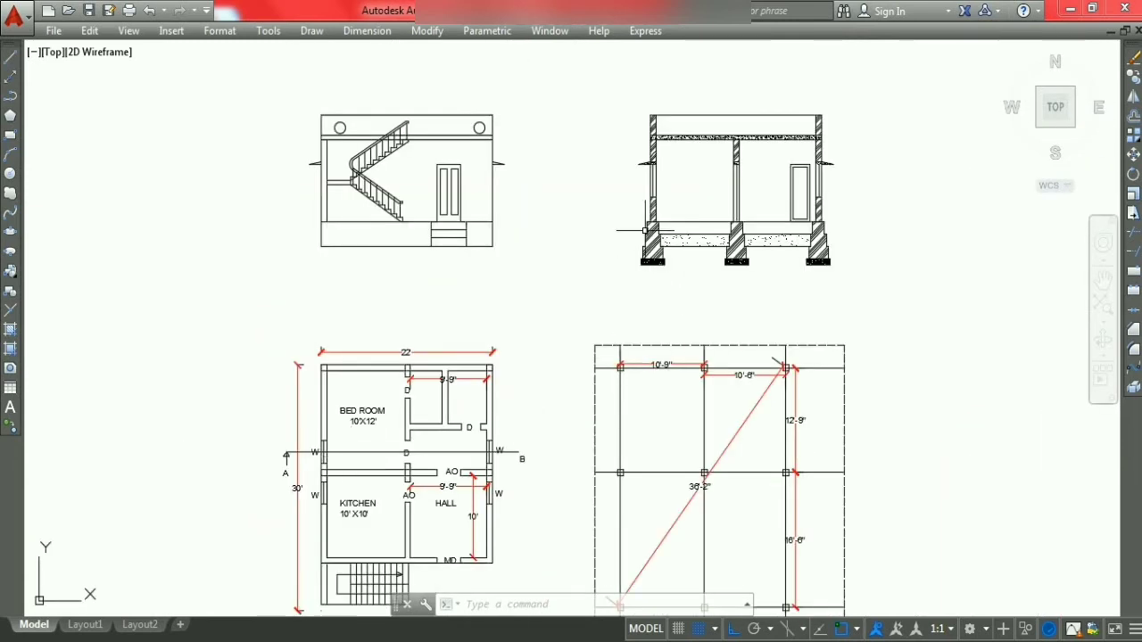
scroll(665, 170, "up", 2)
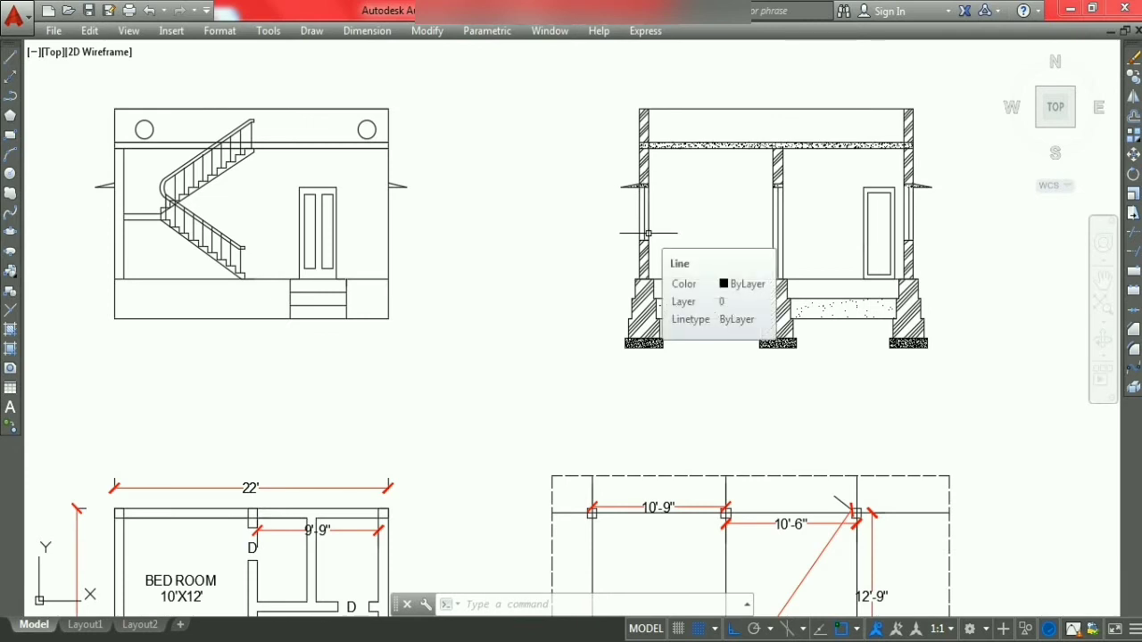
scroll(617, 214, "down", 2)
scroll(617, 214, "down", 4)
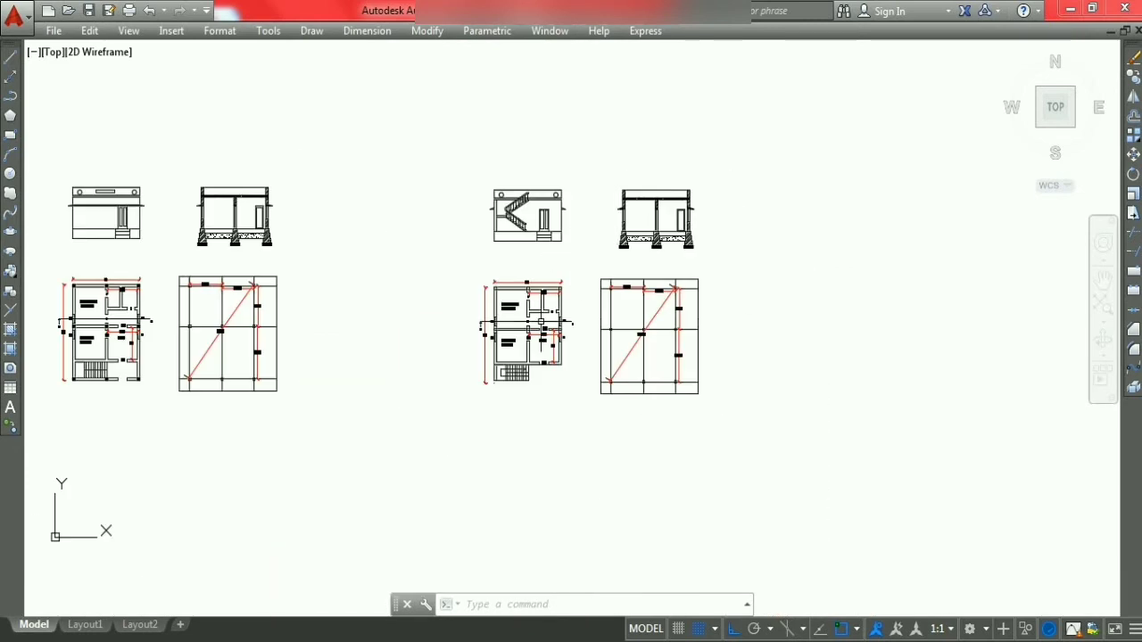
scroll(532, 368, "up", 4)
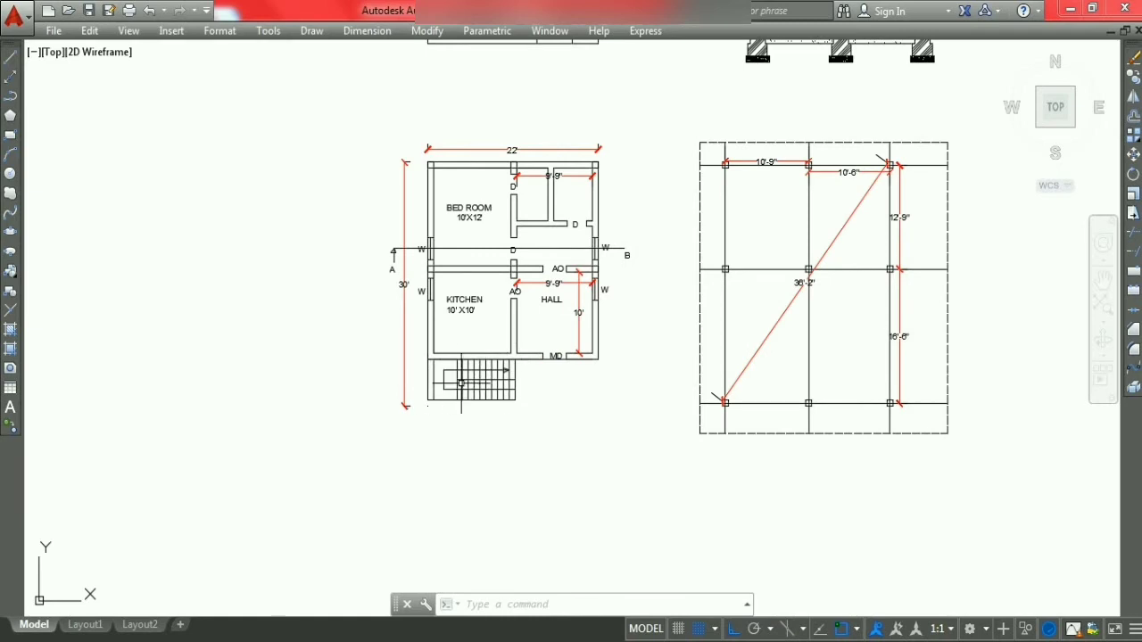
scroll(508, 404, "down", 2)
scroll(498, 378, "down", 3)
scroll(498, 242, "up", 5)
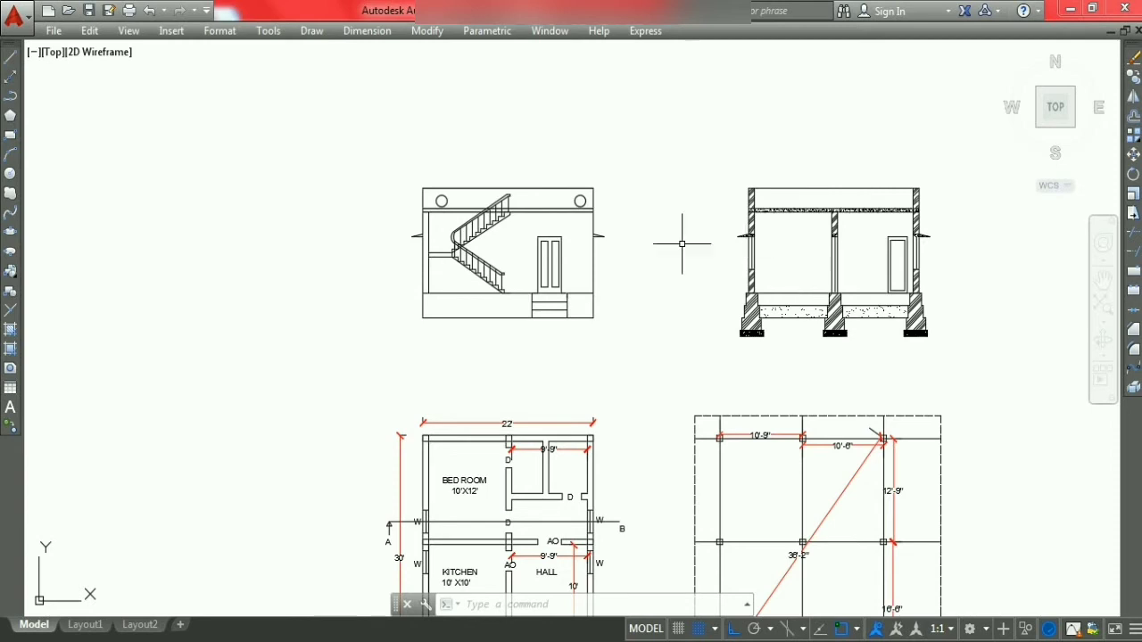
scroll(498, 230, "up", 4)
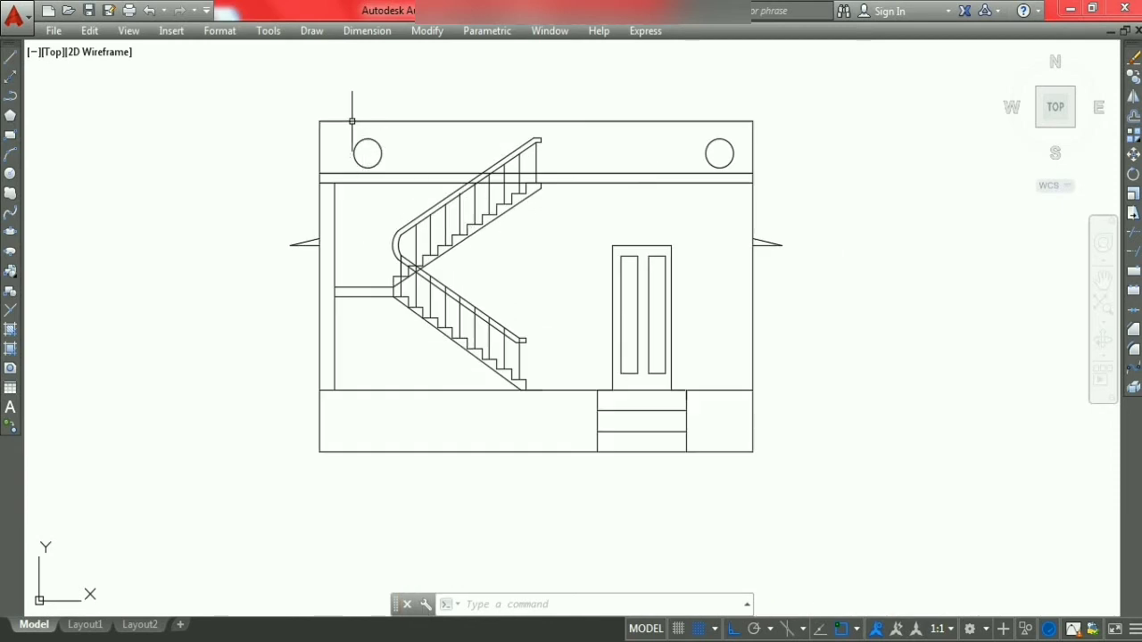
left_click(535, 384)
left_click(381, 217)
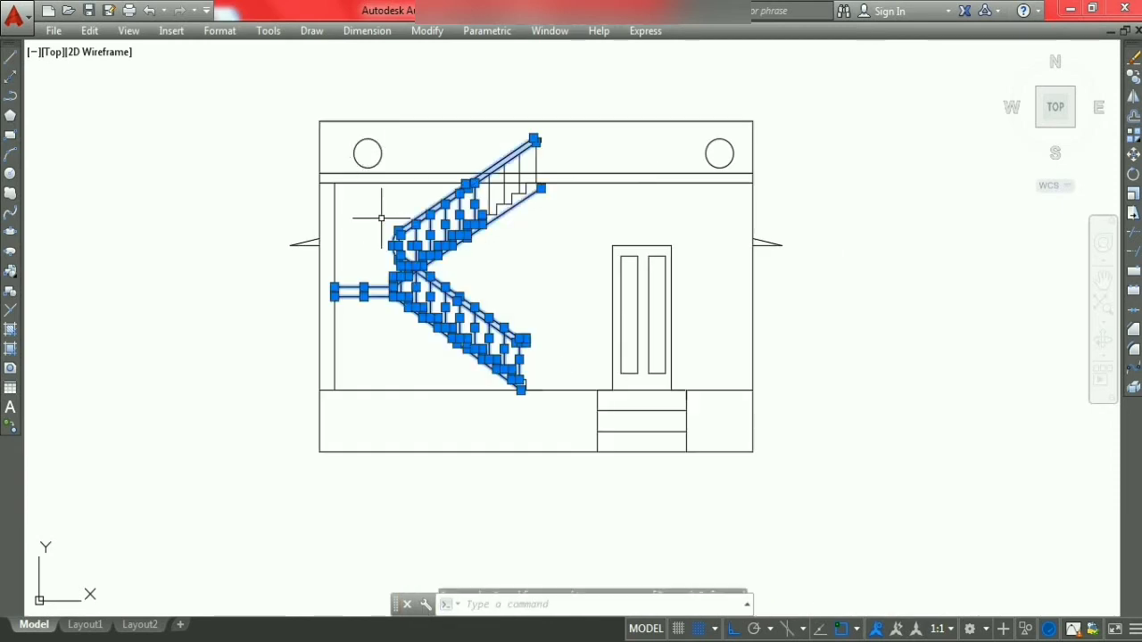
Step: Copy the staircase from its foot onto the section's floor line beside the left wall
right_click(395, 227)
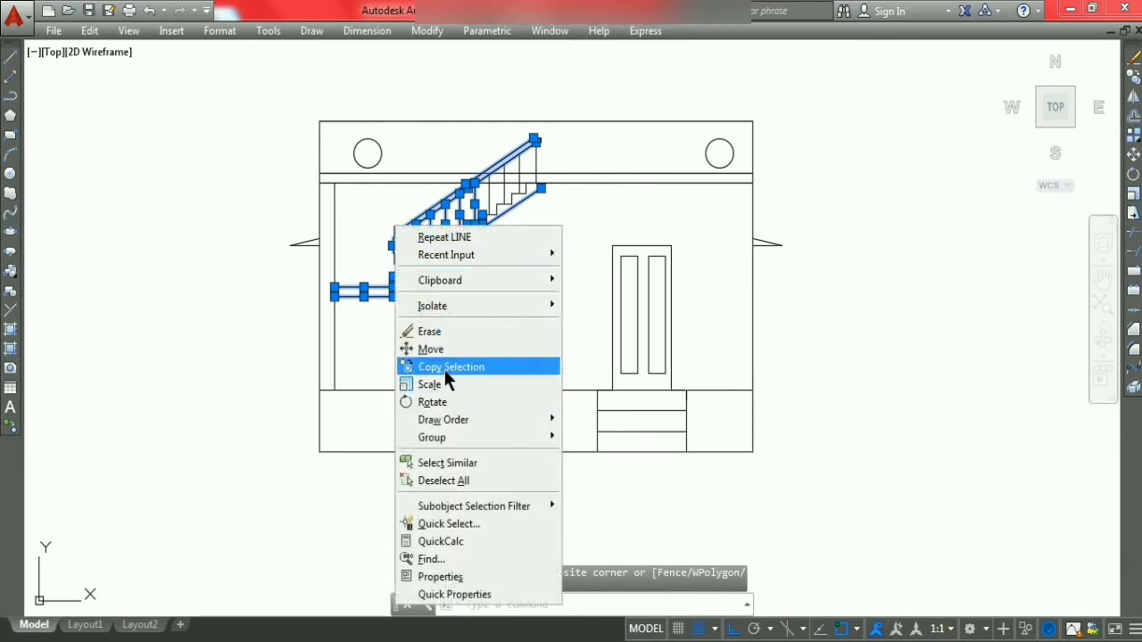
left_click(445, 368)
left_click(335, 389)
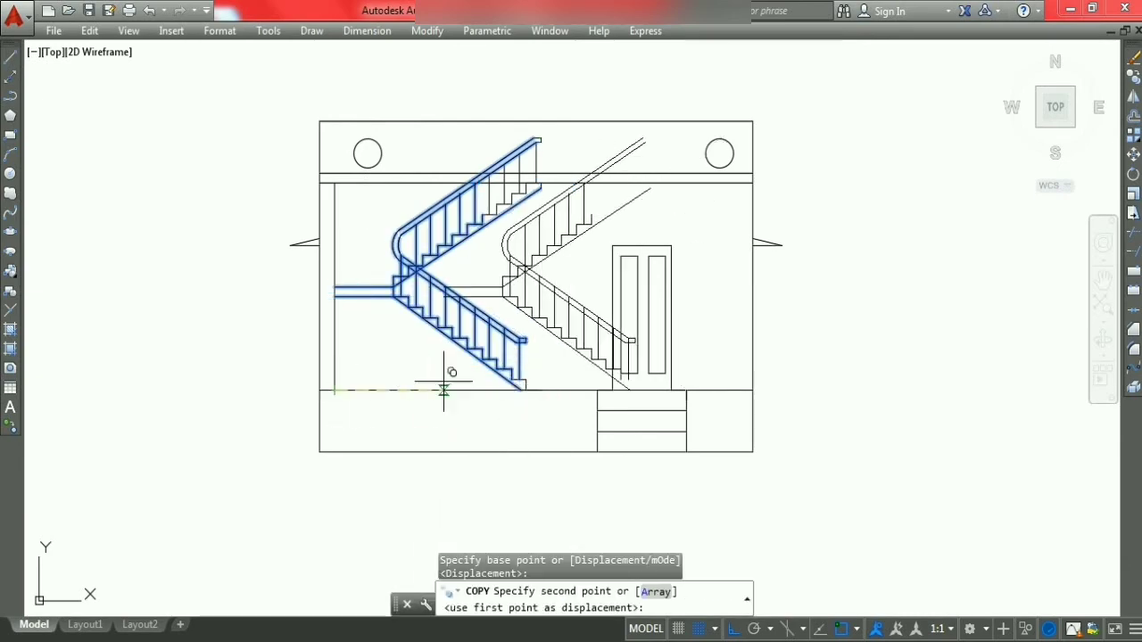
scroll(446, 379, "down", 5)
scroll(459, 357, "up", 3)
scroll(510, 353, "up", 4)
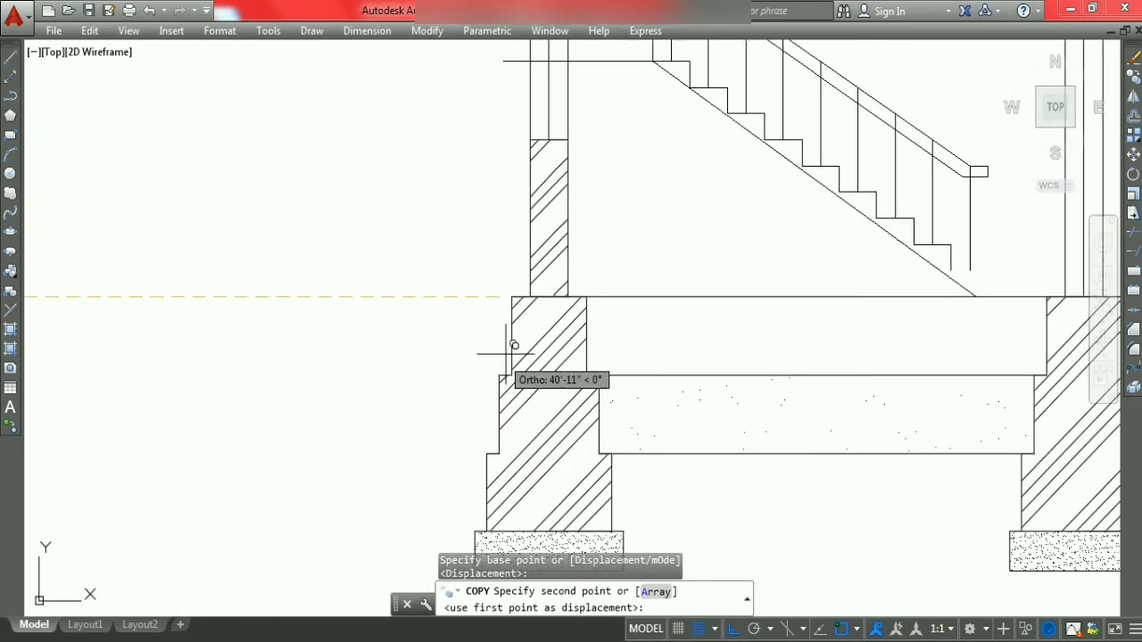
left_click(569, 294)
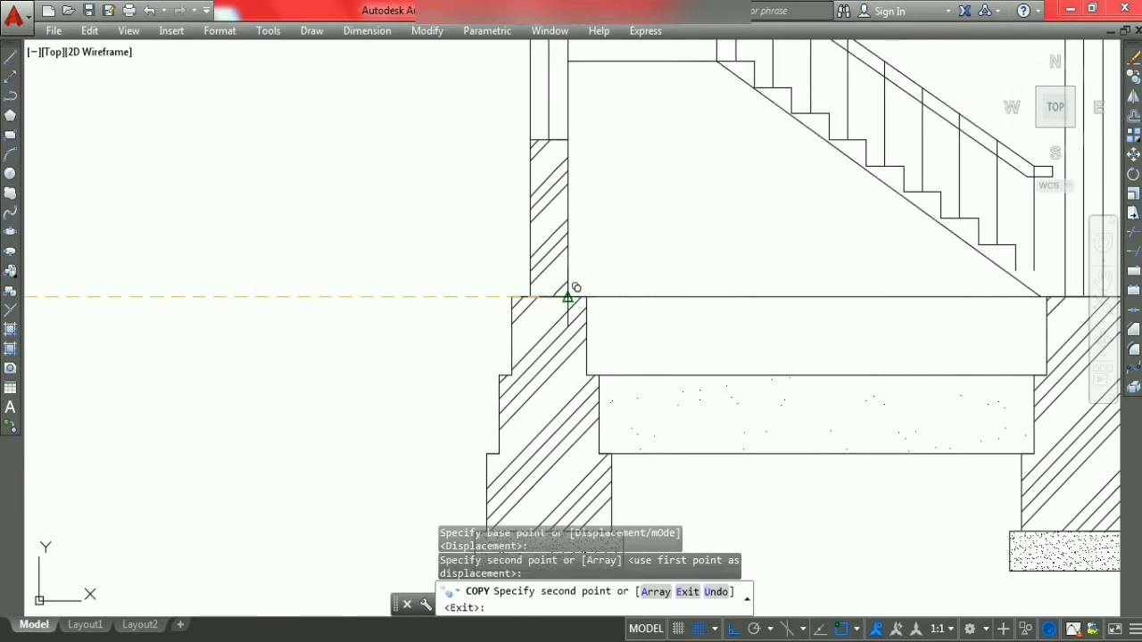
key("Escape")
key("Escape")
key("Escape")
scroll(660, 361, "down", 5)
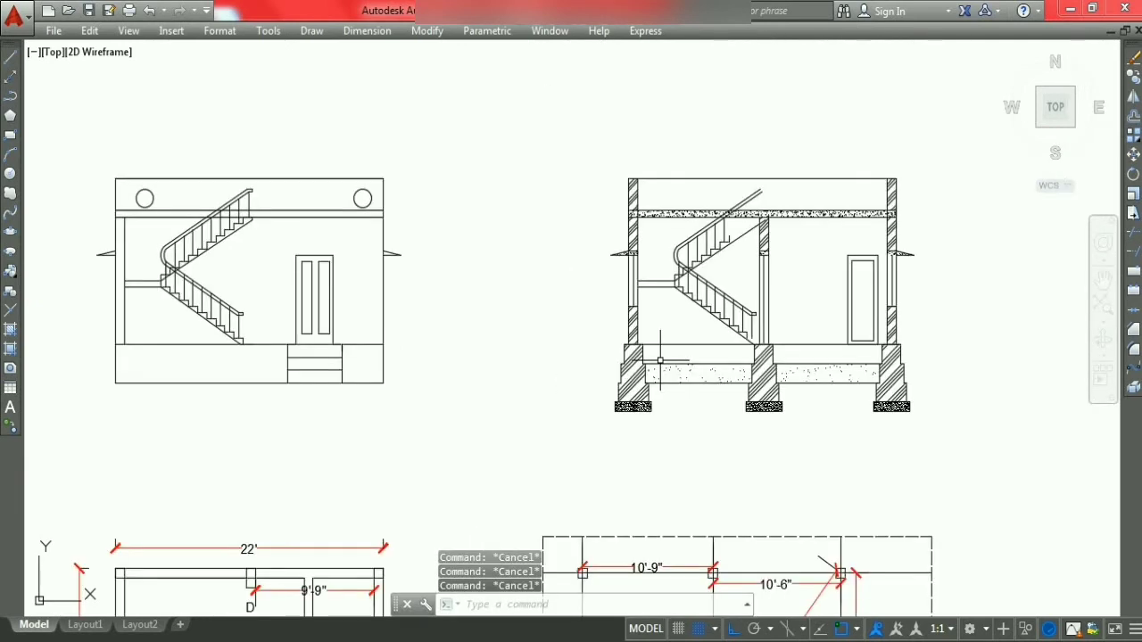
scroll(771, 216, "up", 2)
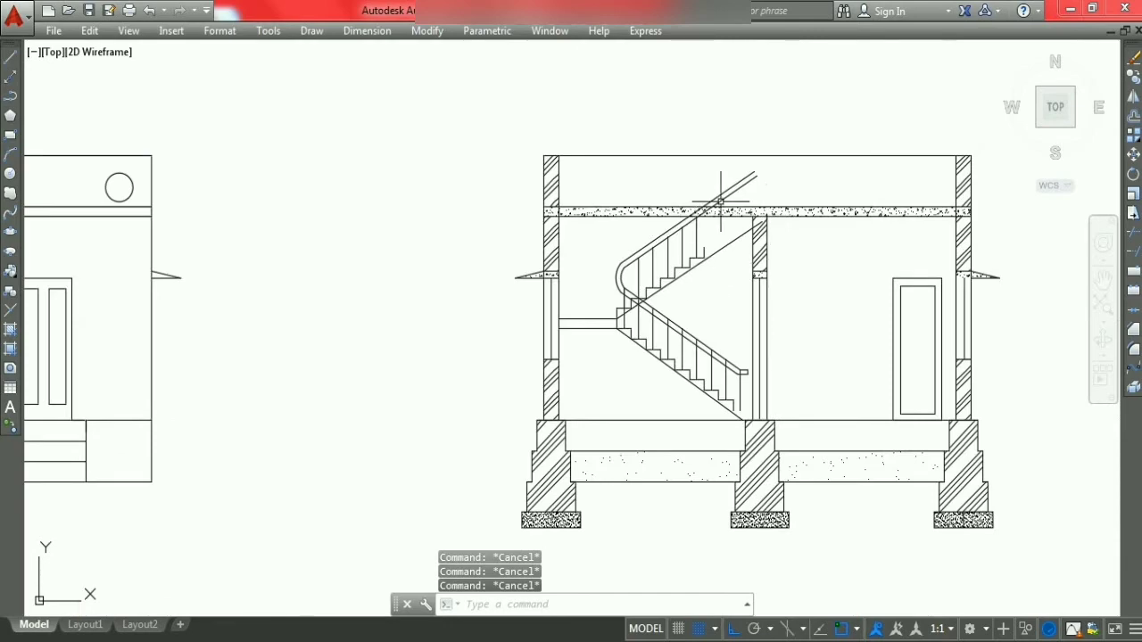
scroll(712, 313, "down", 2)
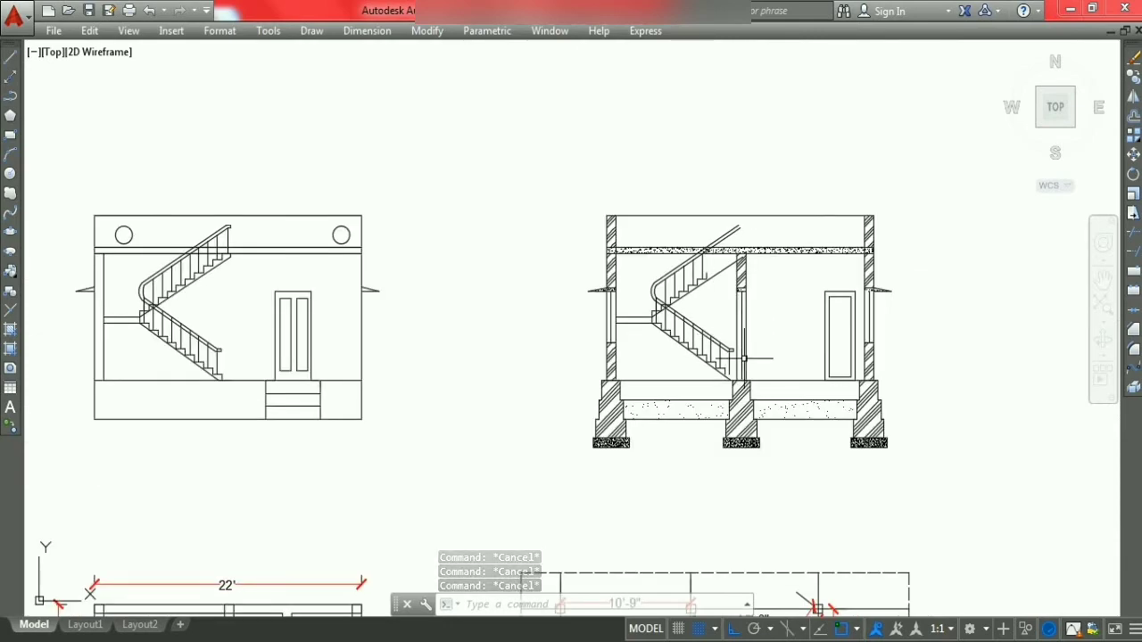
scroll(767, 353, "up", 2)
scroll(772, 339, "down", 3)
scroll(776, 328, "down", 2)
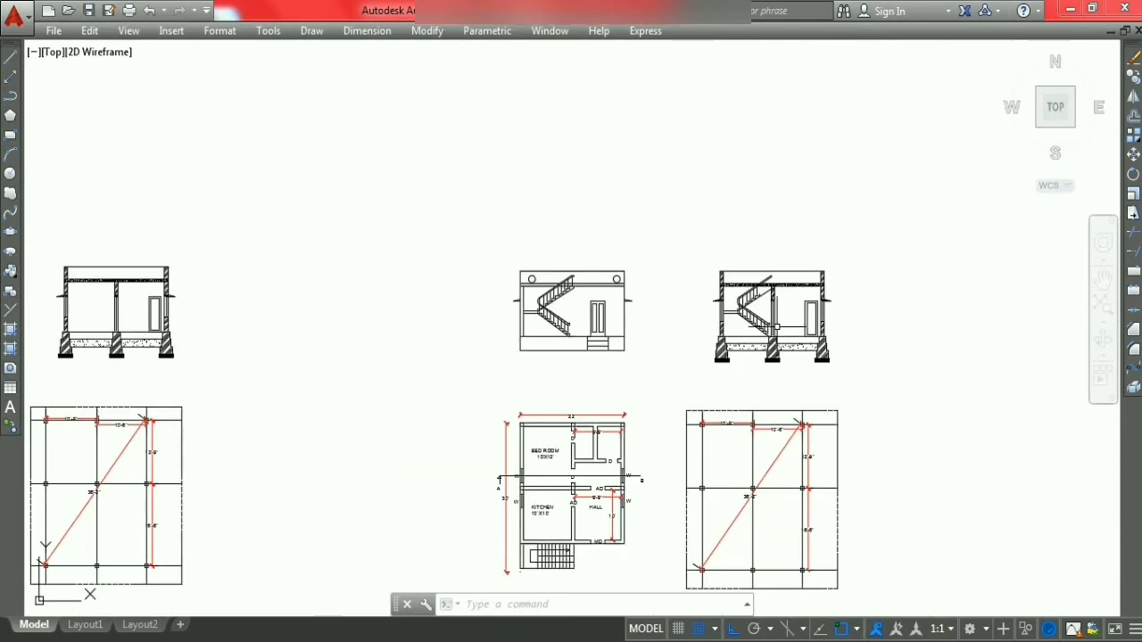
scroll(776, 327, "up", 2)
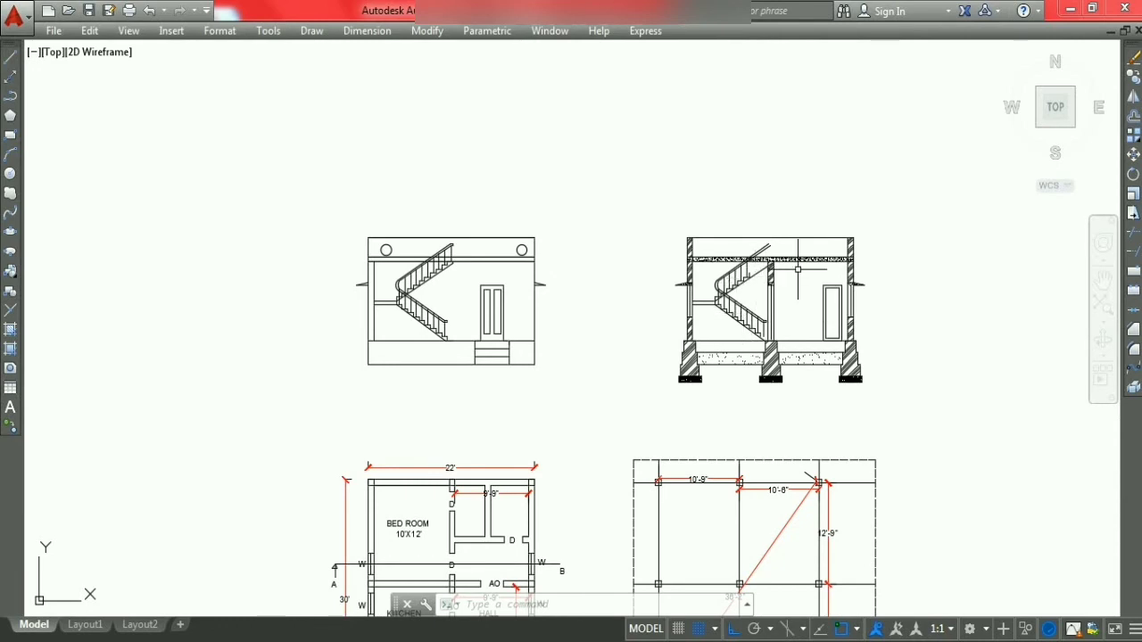
scroll(794, 272, "down", 2)
scroll(614, 539, "up", 4)
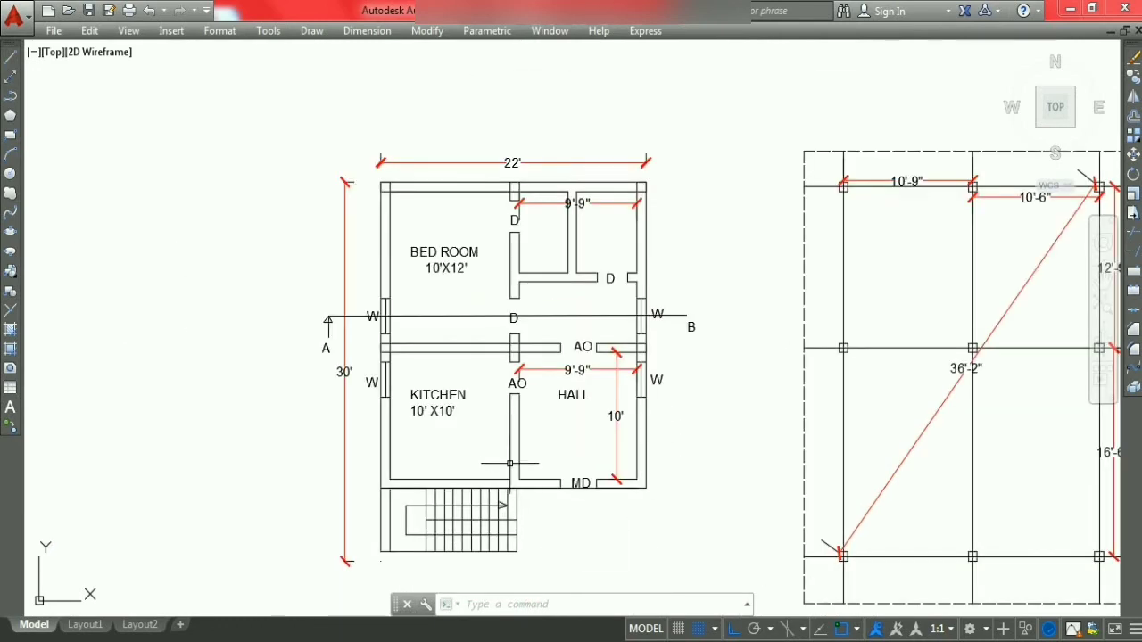
scroll(509, 463, "down", 3)
scroll(725, 264, "up", 2)
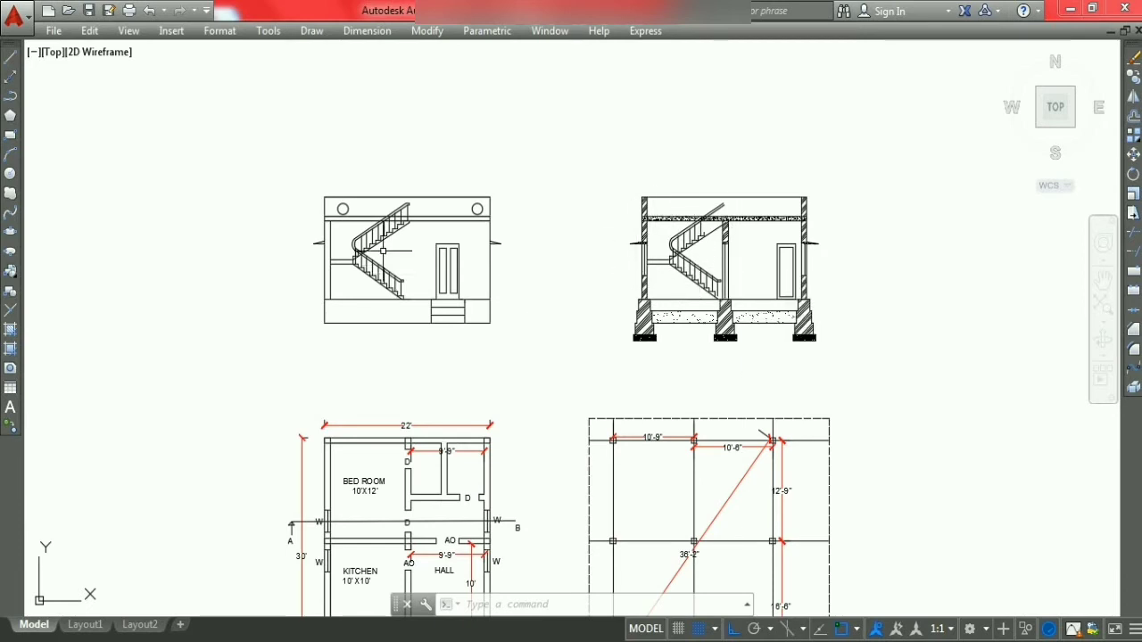
scroll(732, 210, "up", 4)
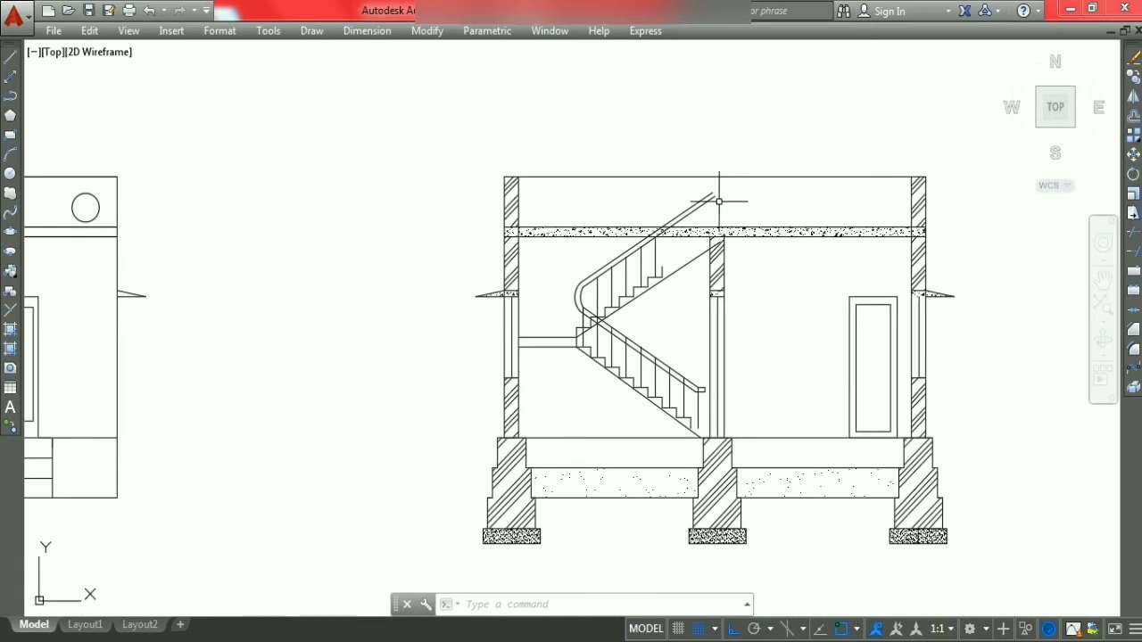
scroll(723, 316, "down", 4)
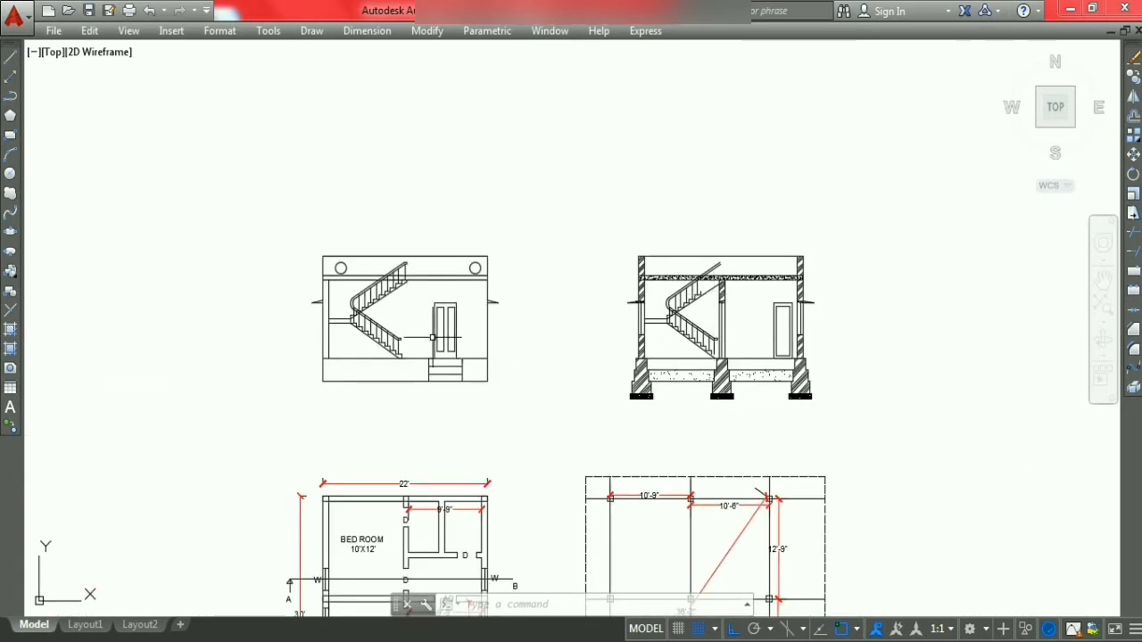
scroll(431, 338, "up", 2)
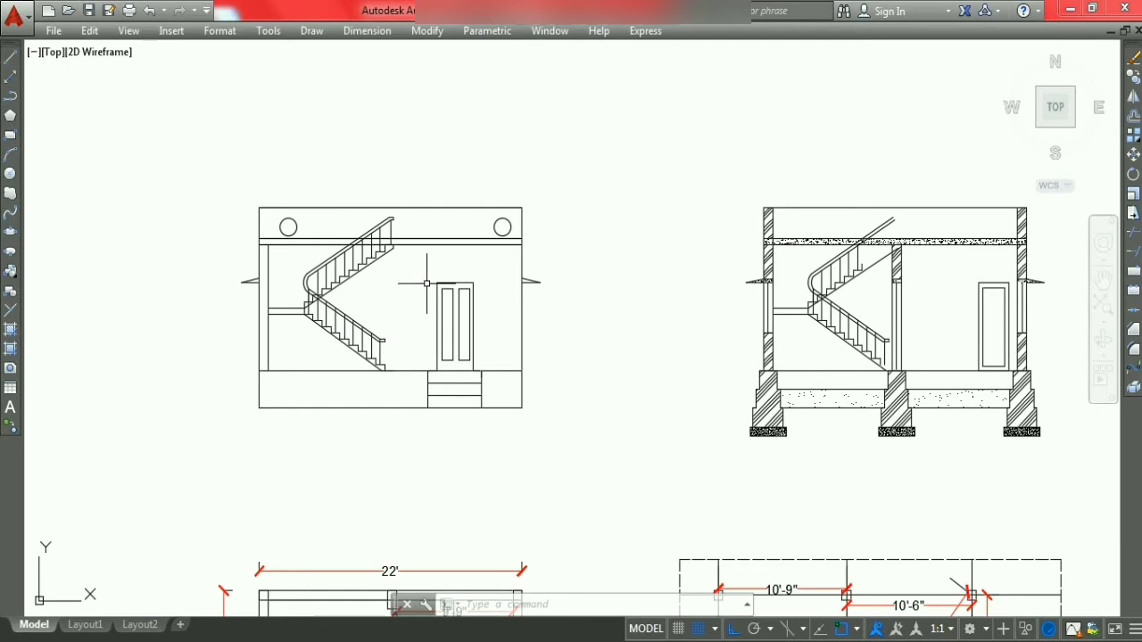
scroll(317, 310, "down", 2)
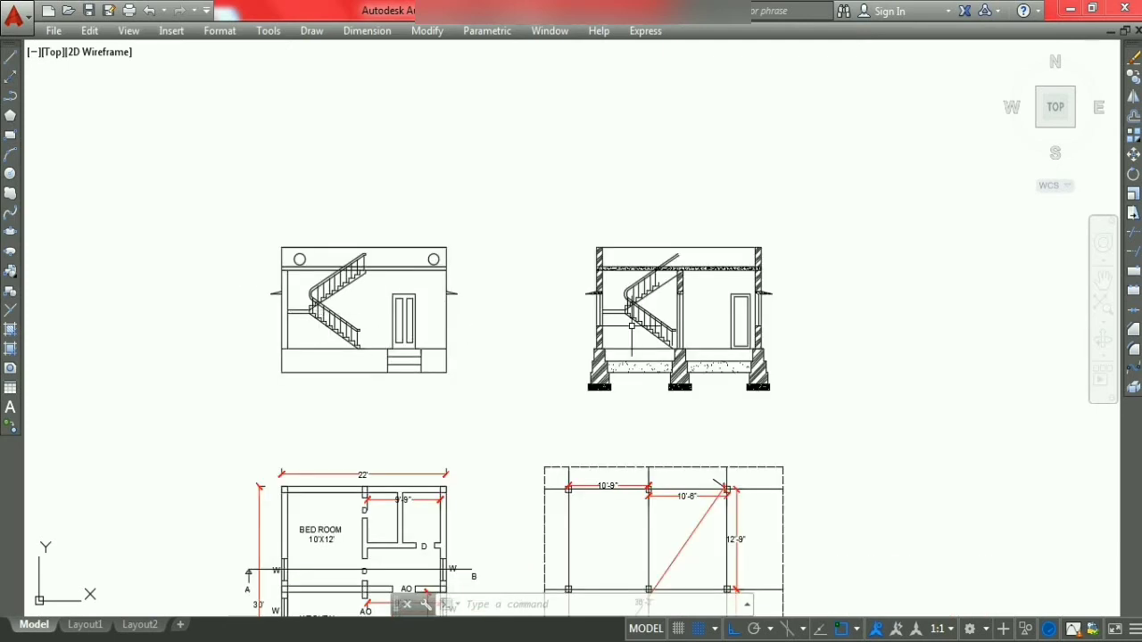
scroll(588, 241, "down", 2)
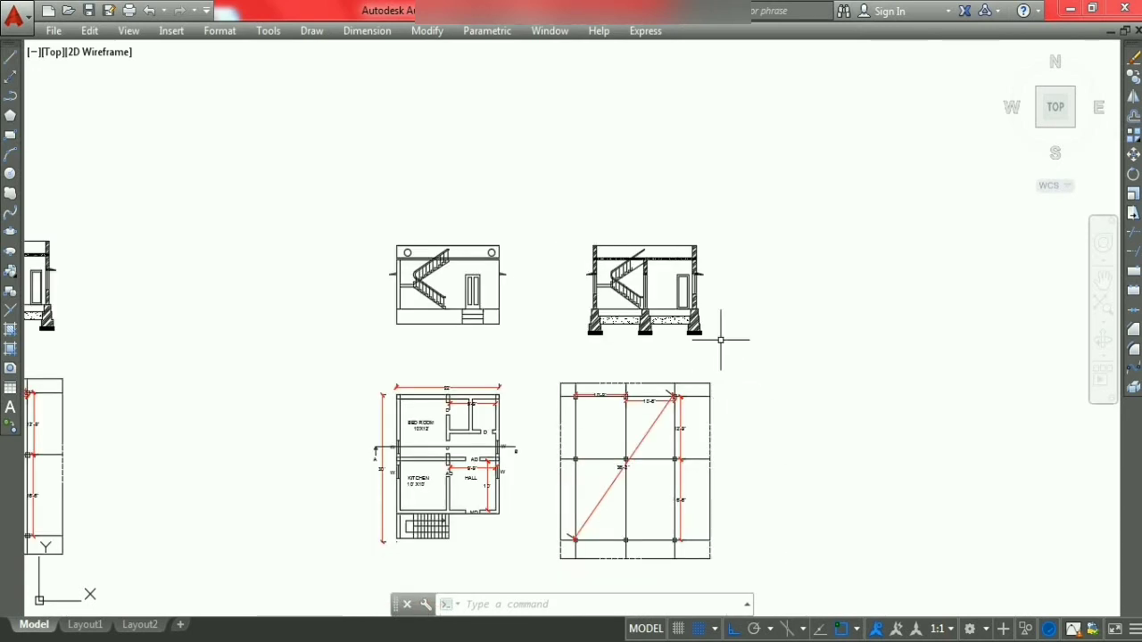
scroll(727, 327, "up", 2)
scroll(387, 497, "up", 2)
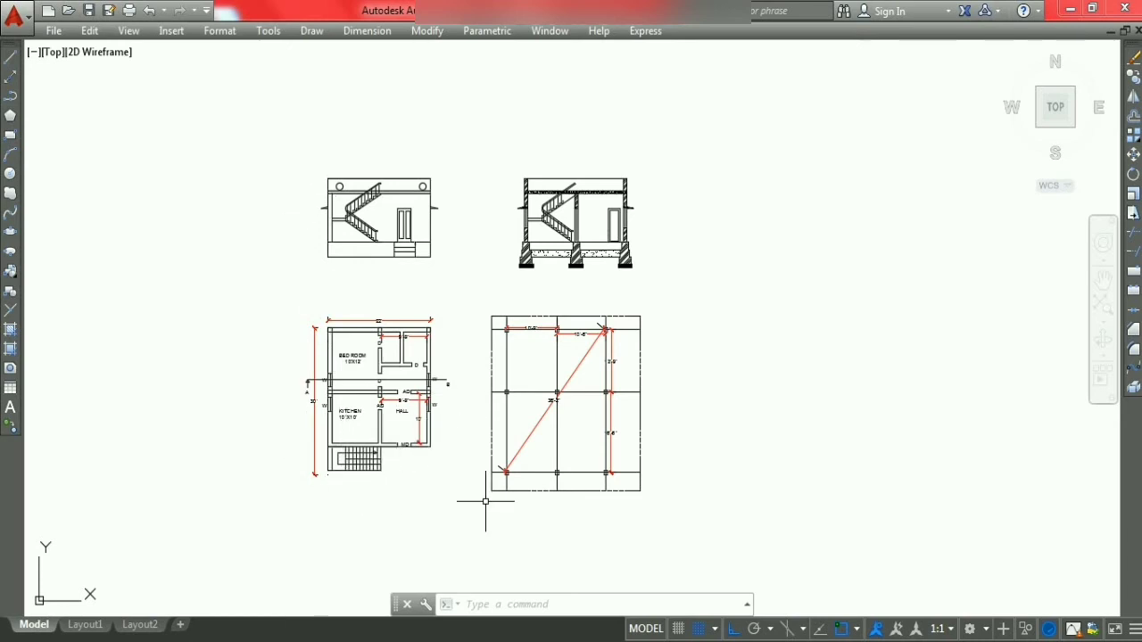
scroll(372, 472, "up", 4)
Step: Copy the elevations, floor plan and column grid together to the right of the originals
left_click(408, 484)
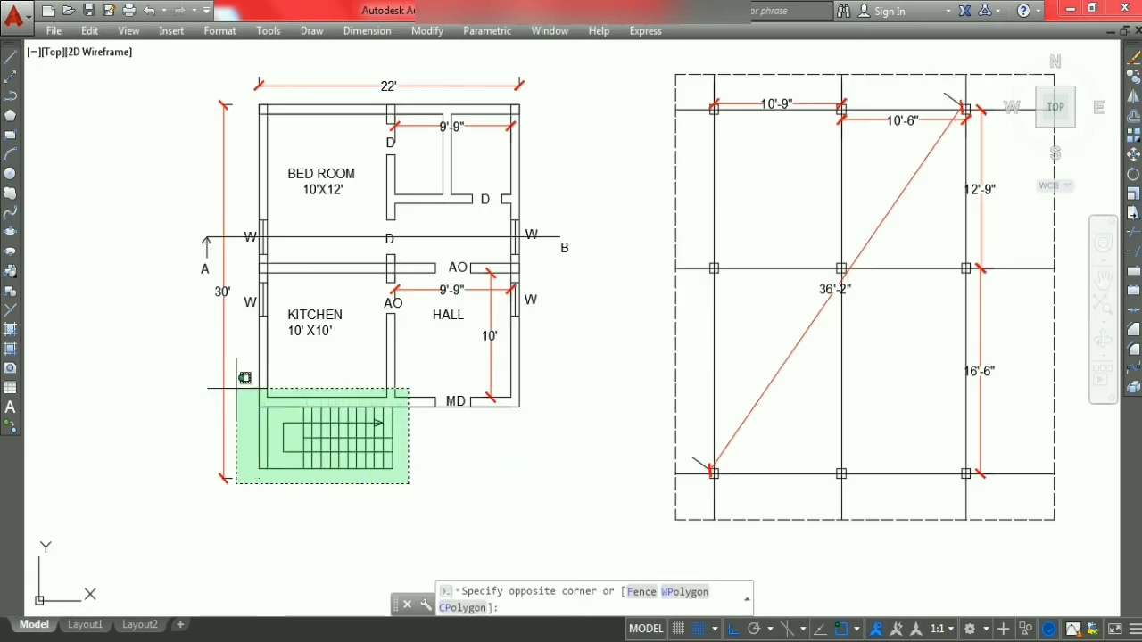
left_click(236, 390)
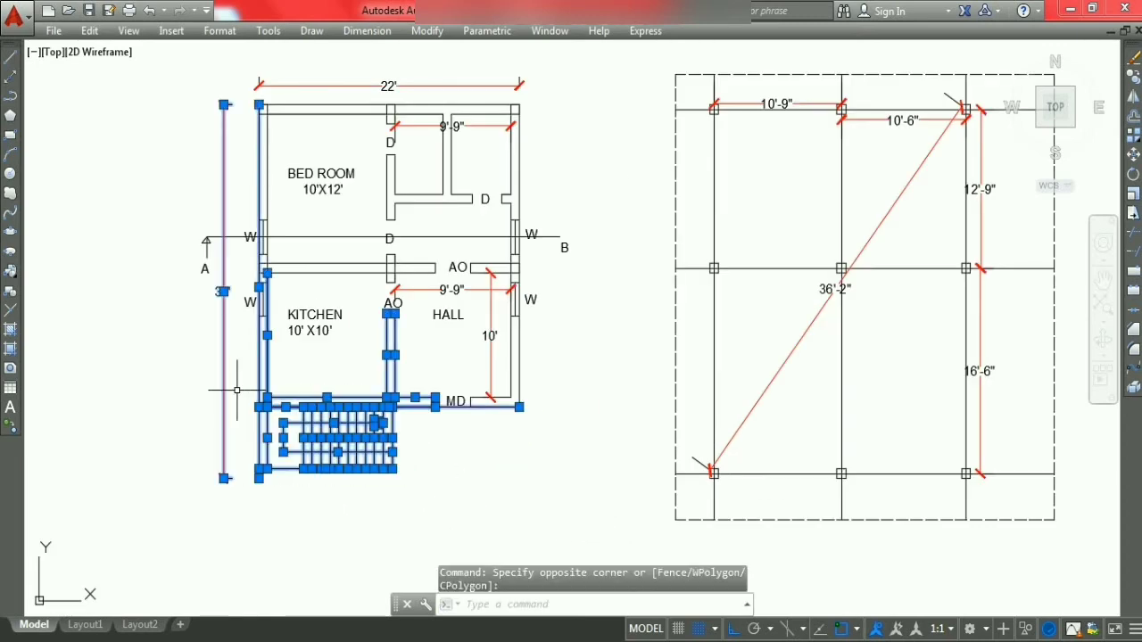
key("Escape")
key("Escape")
scroll(448, 492, "down", 4)
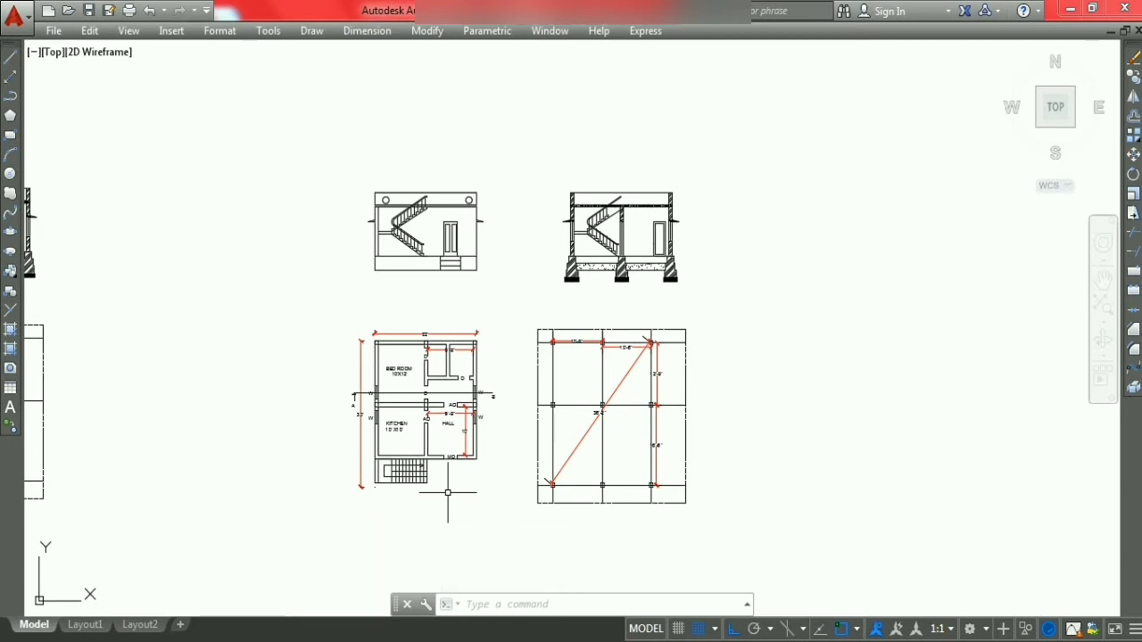
left_click(324, 145)
left_click(751, 549)
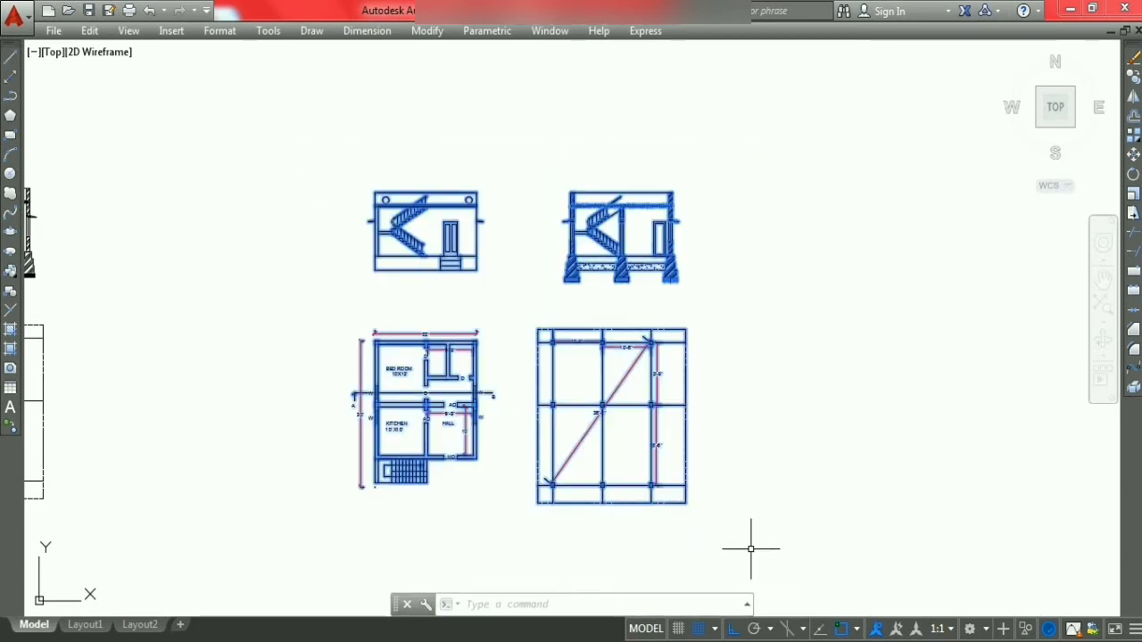
right_click(719, 535)
left_click(725, 290)
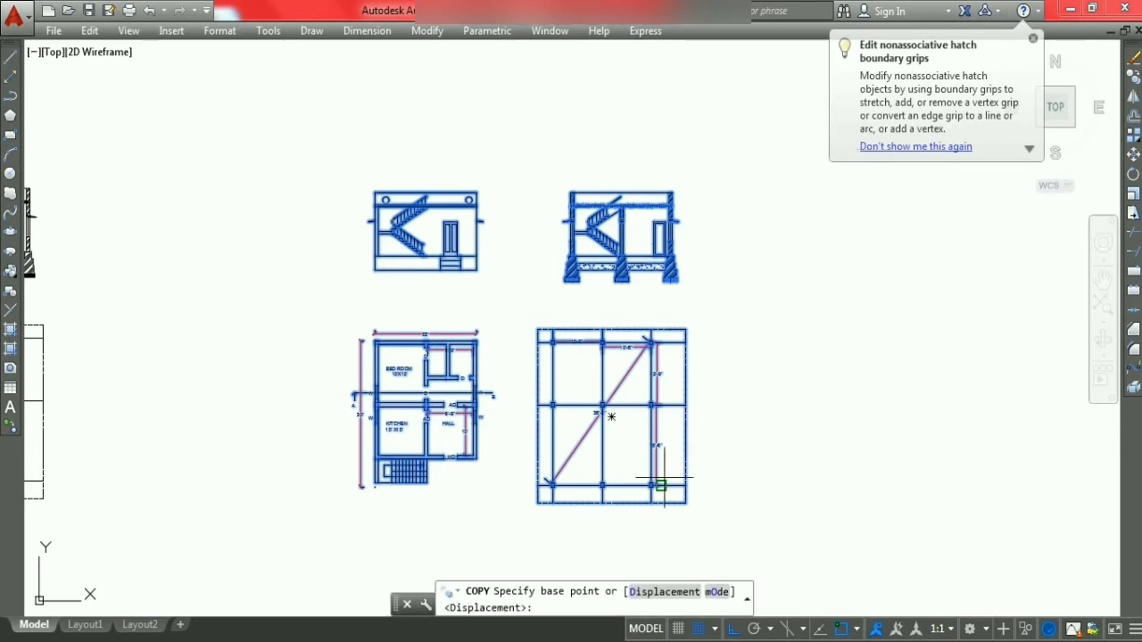
left_click(661, 486)
scroll(687, 455, "down", 4)
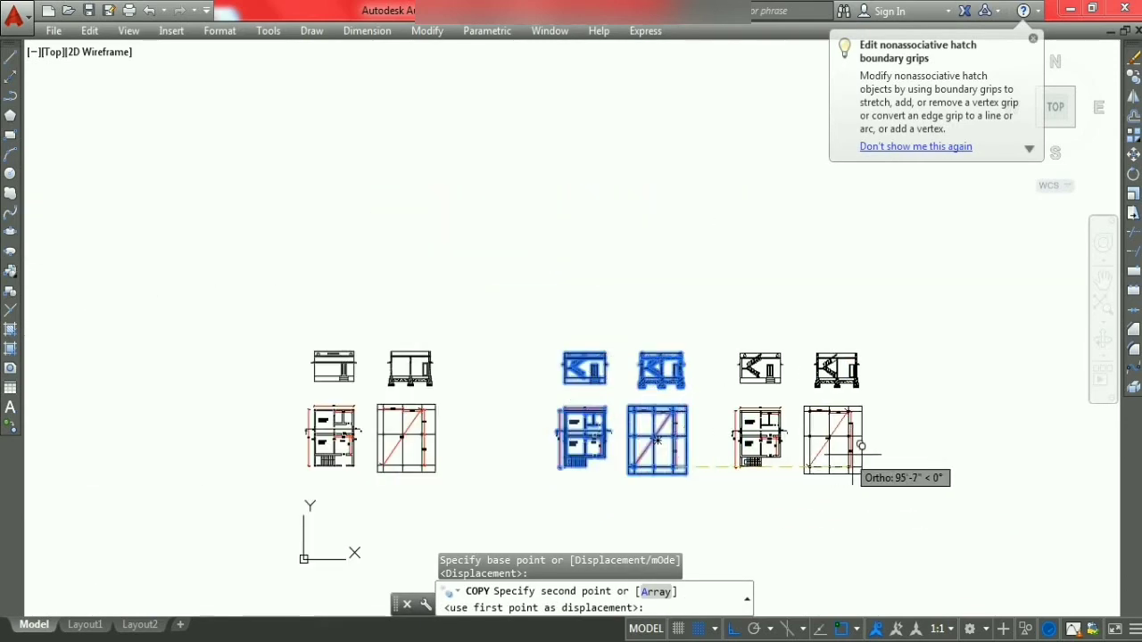
left_click(874, 446)
key("Escape")
key("Escape")
key("Escape")
Step: Copy the plan's staircase to a spot left of the floor plan
scroll(767, 464, "up", 4)
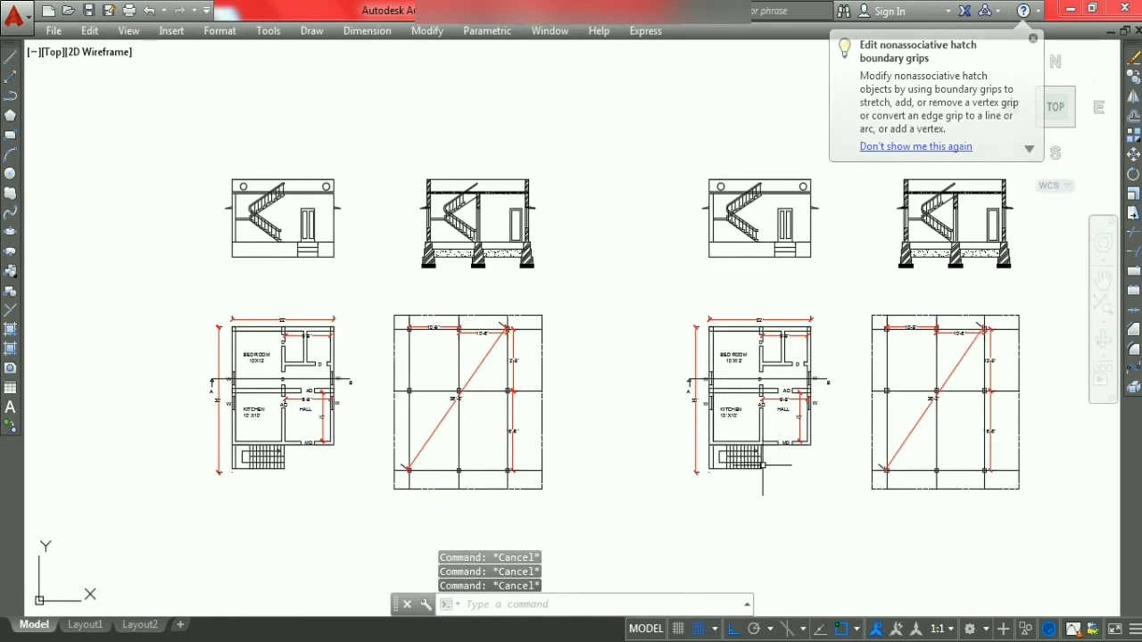
scroll(763, 465, "up", 4)
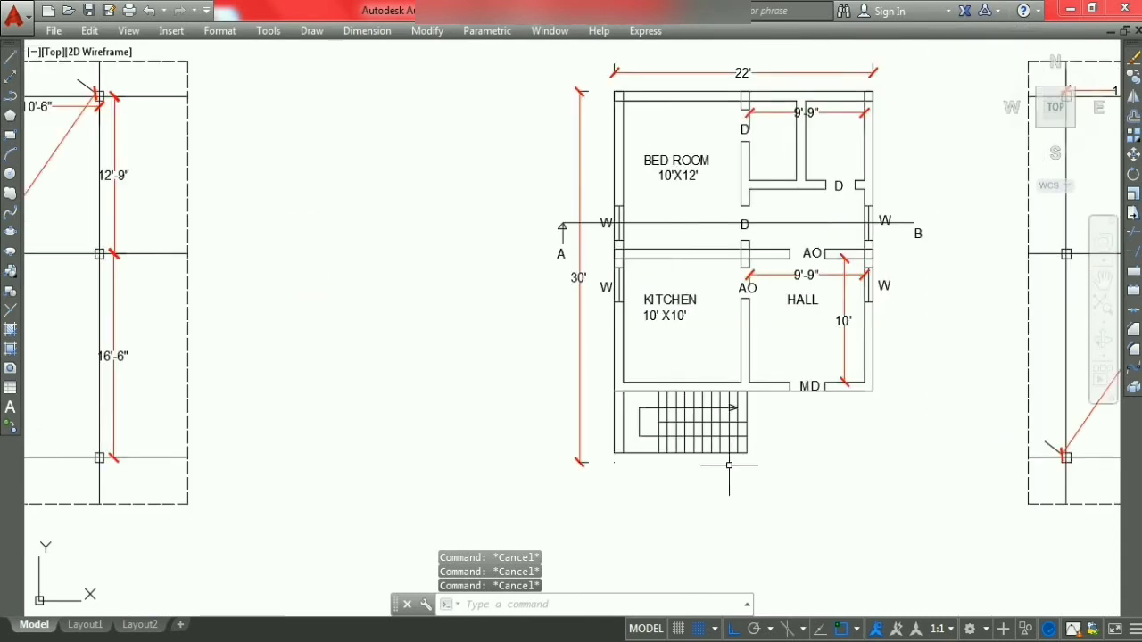
left_click(602, 376)
left_click(794, 484)
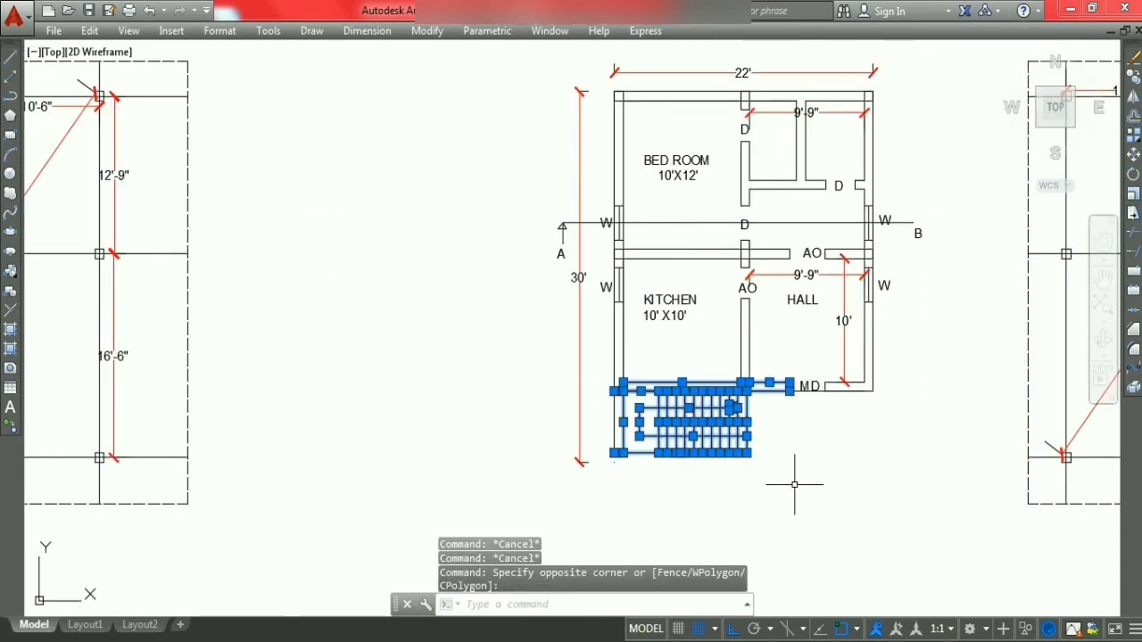
key("Escape")
key("Escape")
left_click(796, 475)
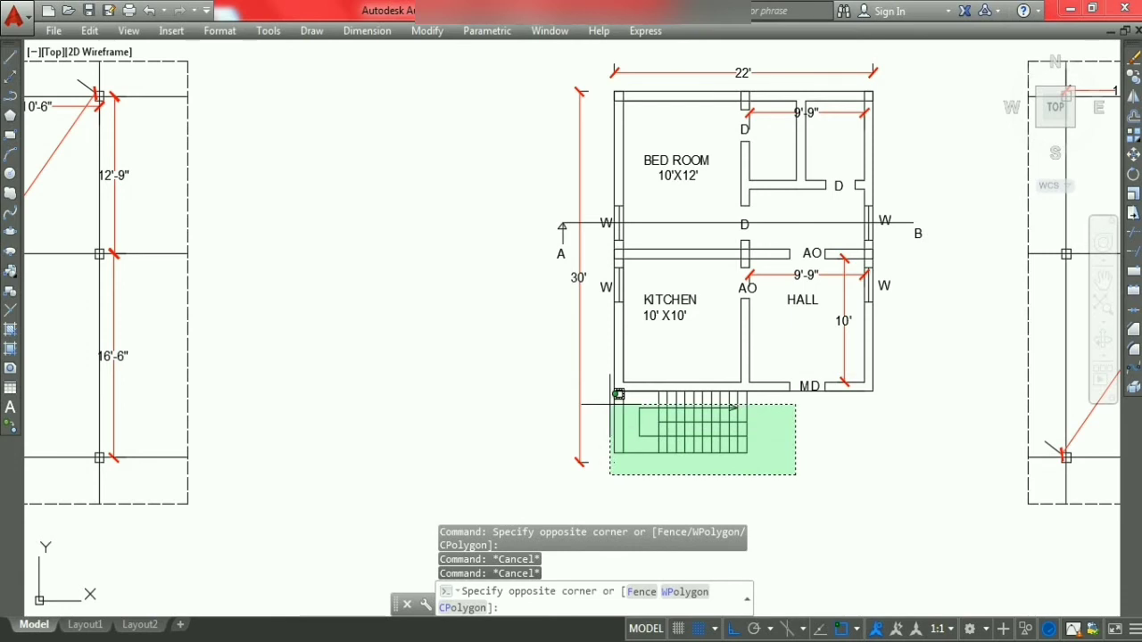
left_click(618, 393)
key("Escape")
left_click(765, 466)
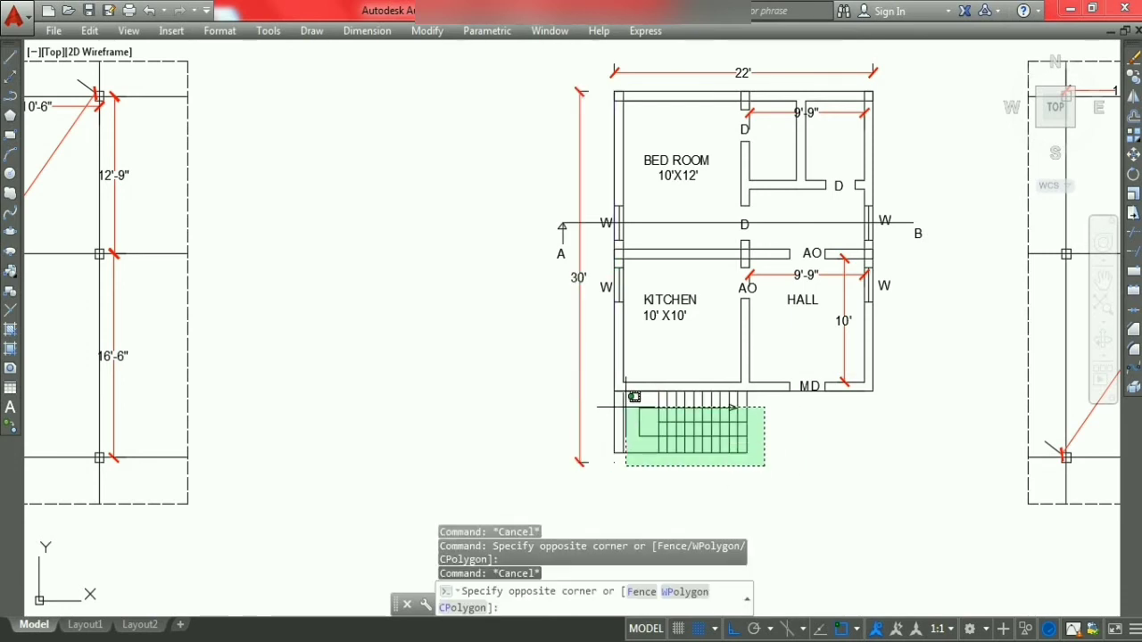
left_click(620, 393)
right_click(714, 462)
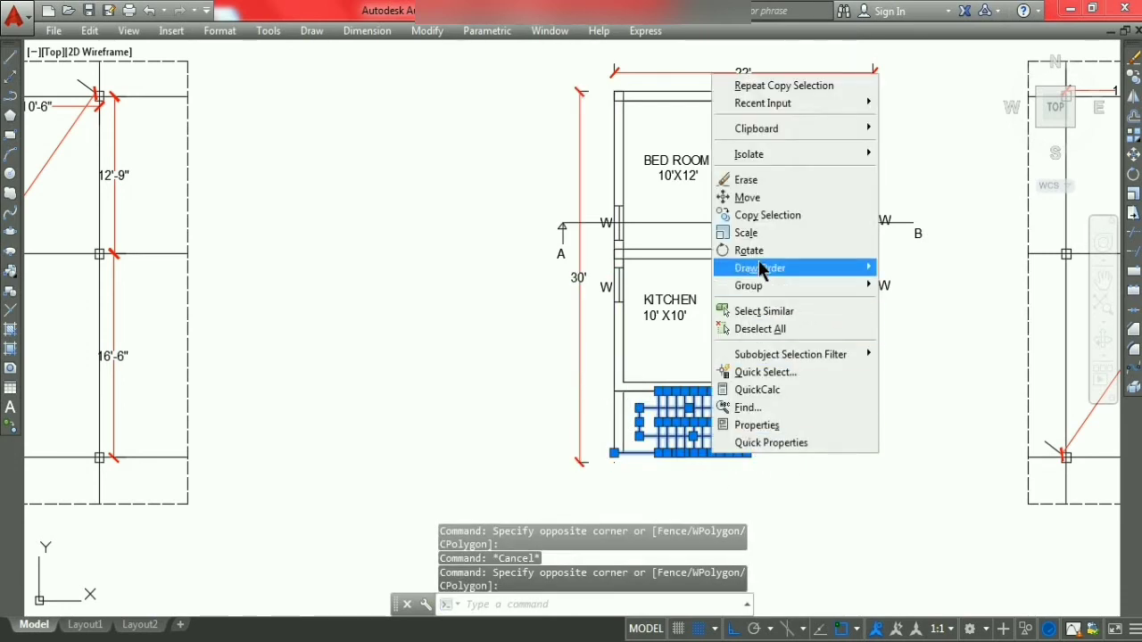
left_click(769, 215)
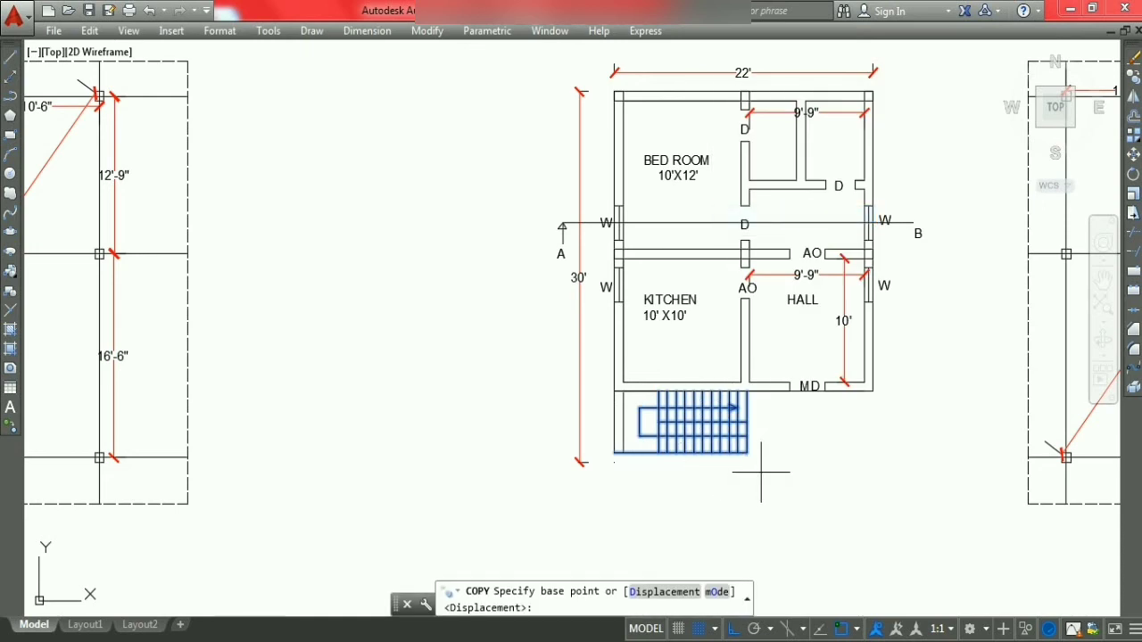
left_click(613, 453)
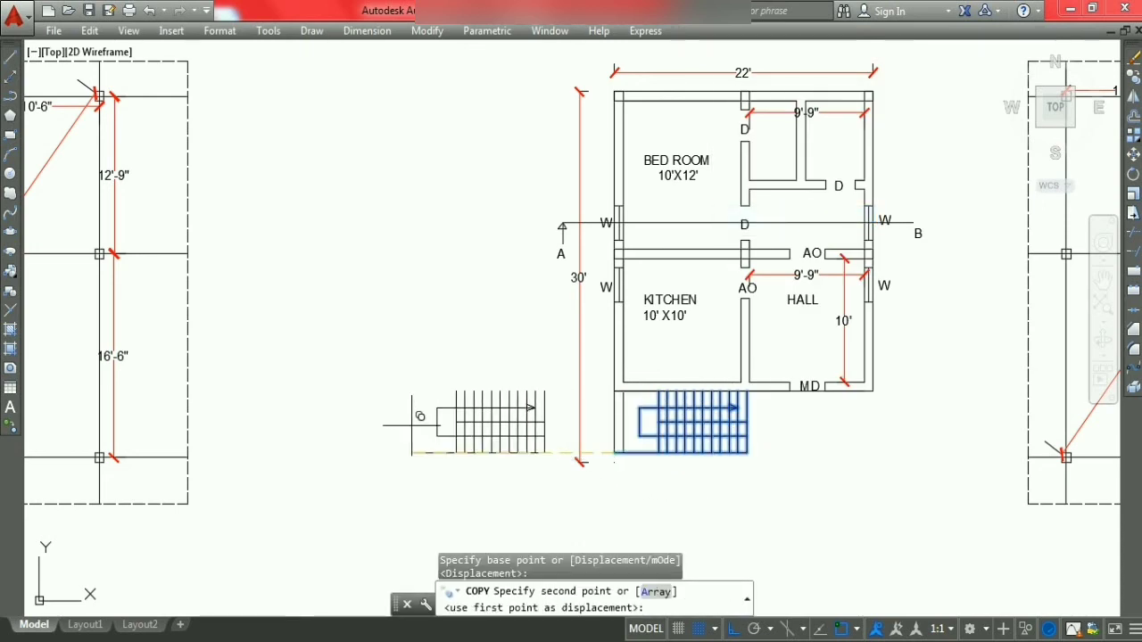
left_click(412, 453)
key("Escape")
Step: Erase the plan's 30' dimension and select the left staircase copy
left_click(589, 174)
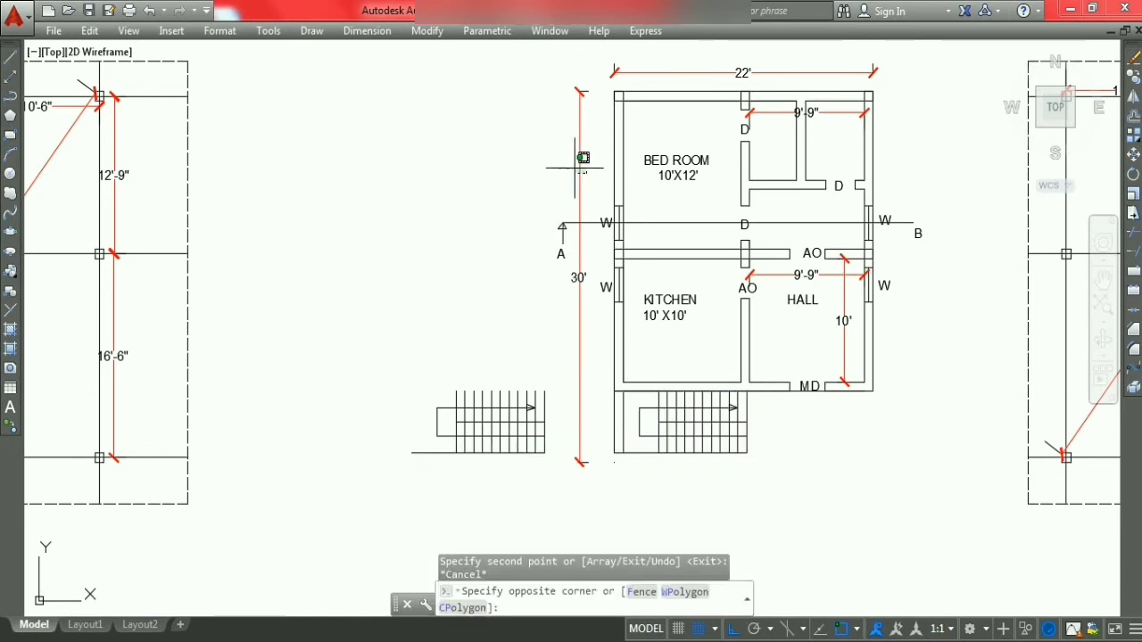
left_click(534, 152)
right_click(538, 156)
left_click(573, 339)
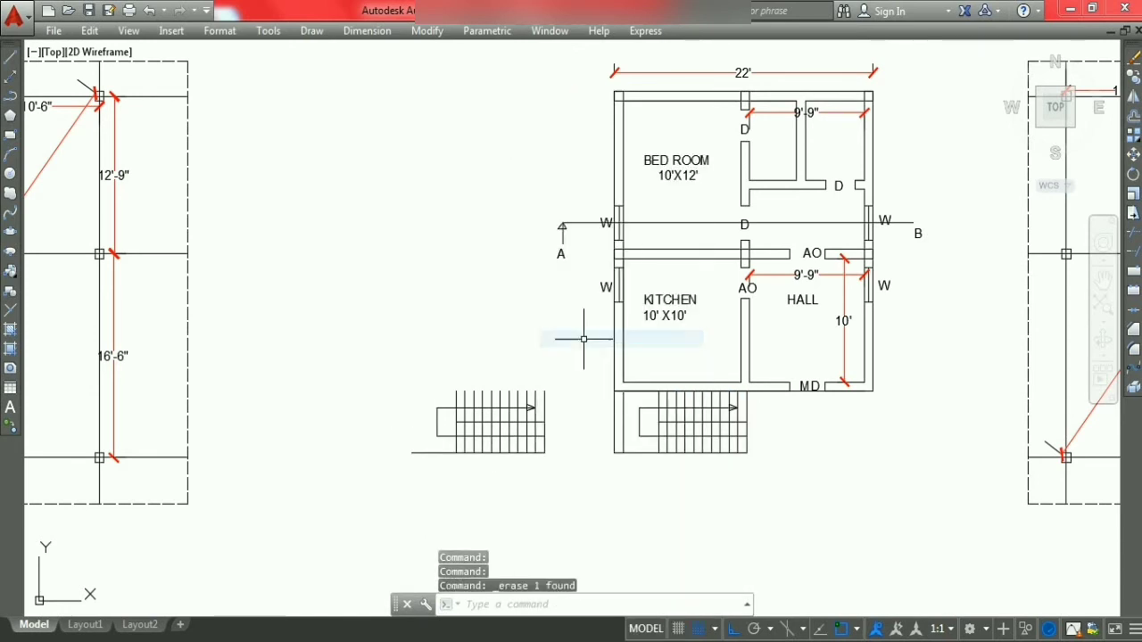
left_click(568, 466)
left_click(370, 349)
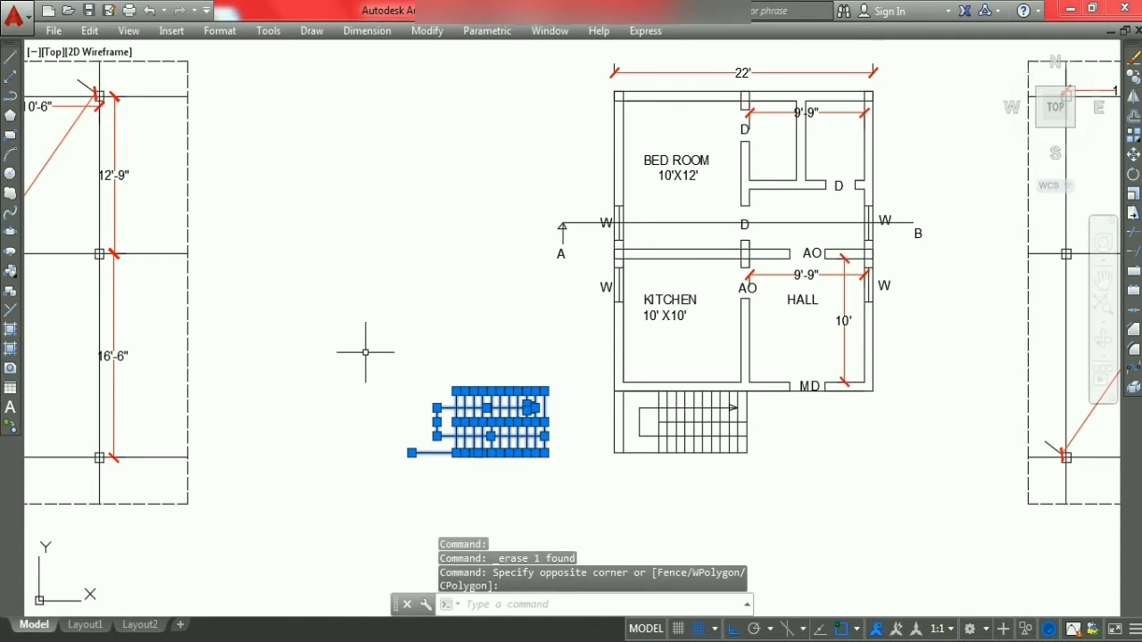
Step: Rotate the staircase copy 90° so it runs vertically
type("r")
key("Return")
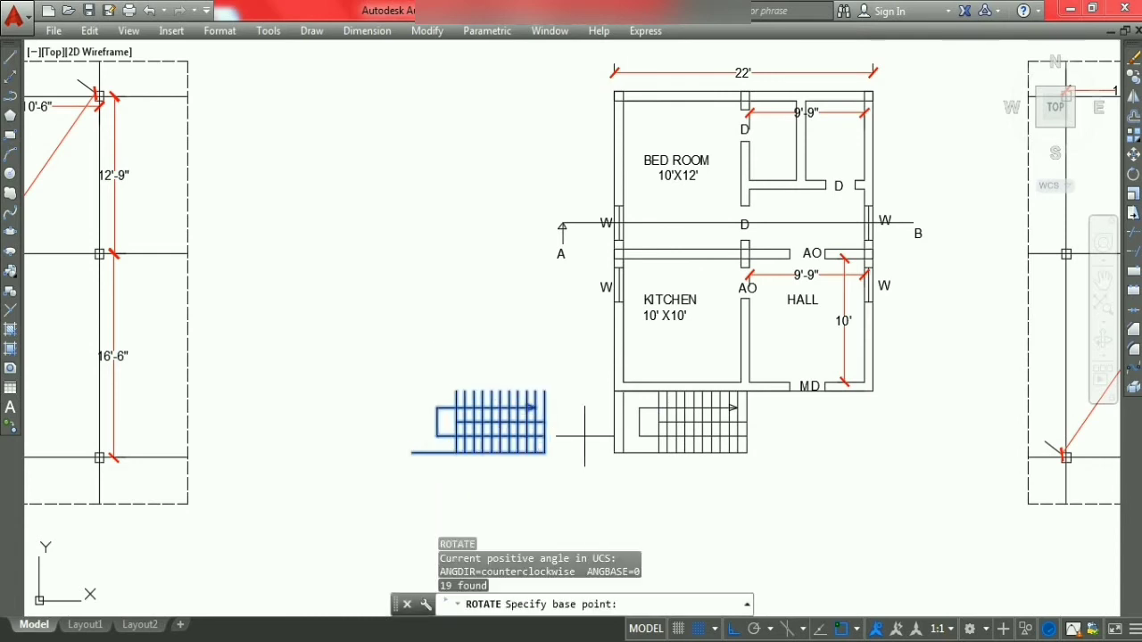
left_click(544, 391)
left_click(542, 424)
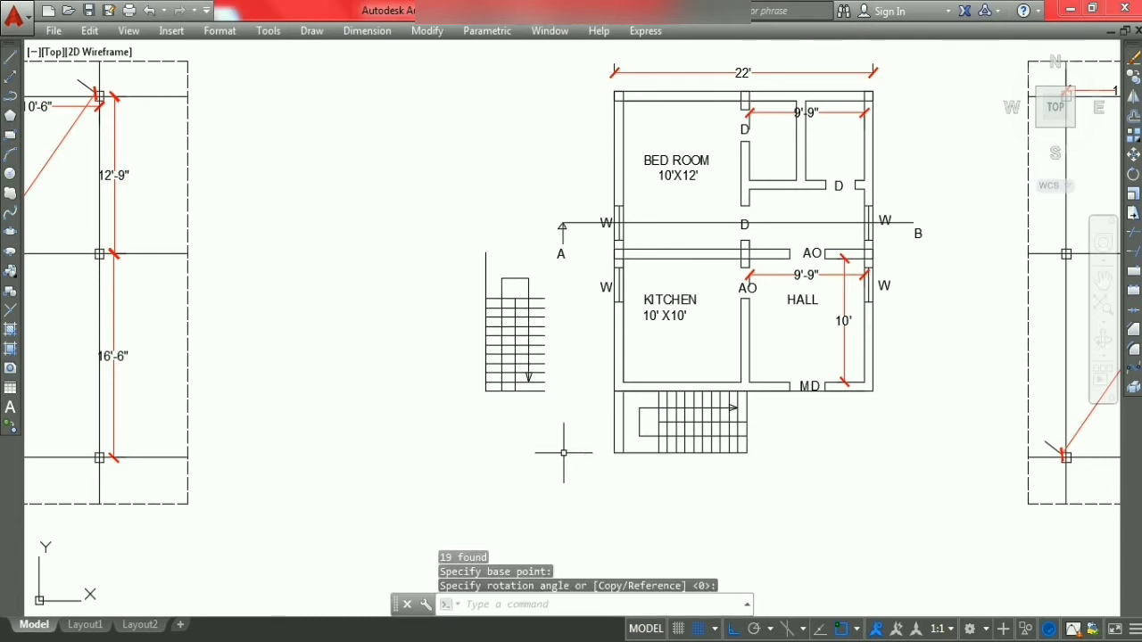
Step: Move the staircase up beside the bedroom, then undo the move and reselect it
left_click(448, 220)
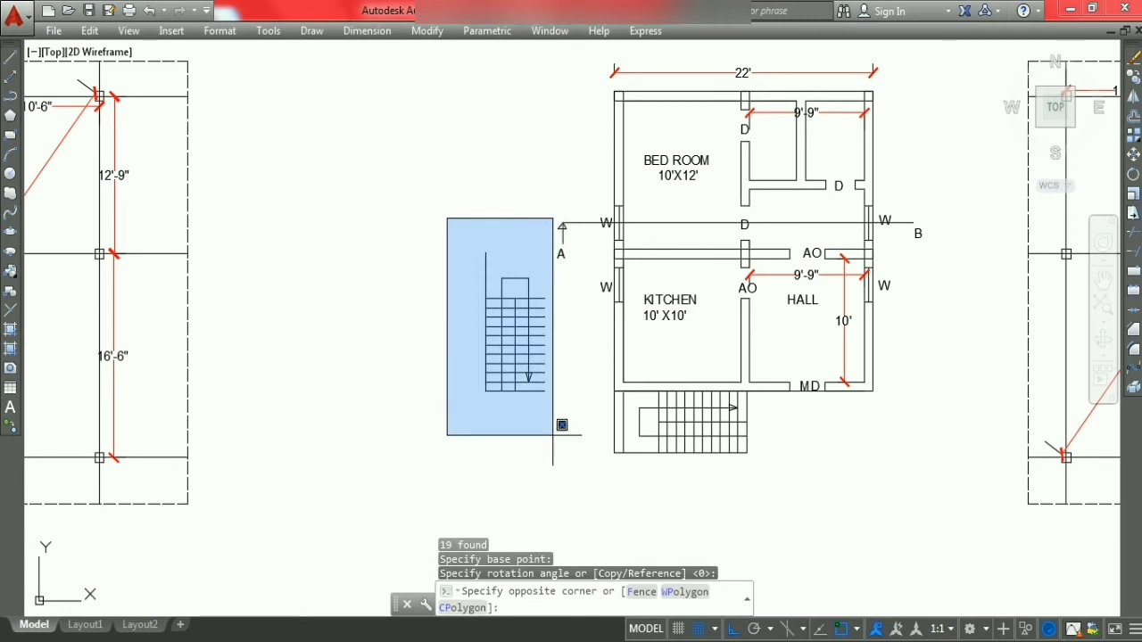
left_click(552, 435)
type("m")
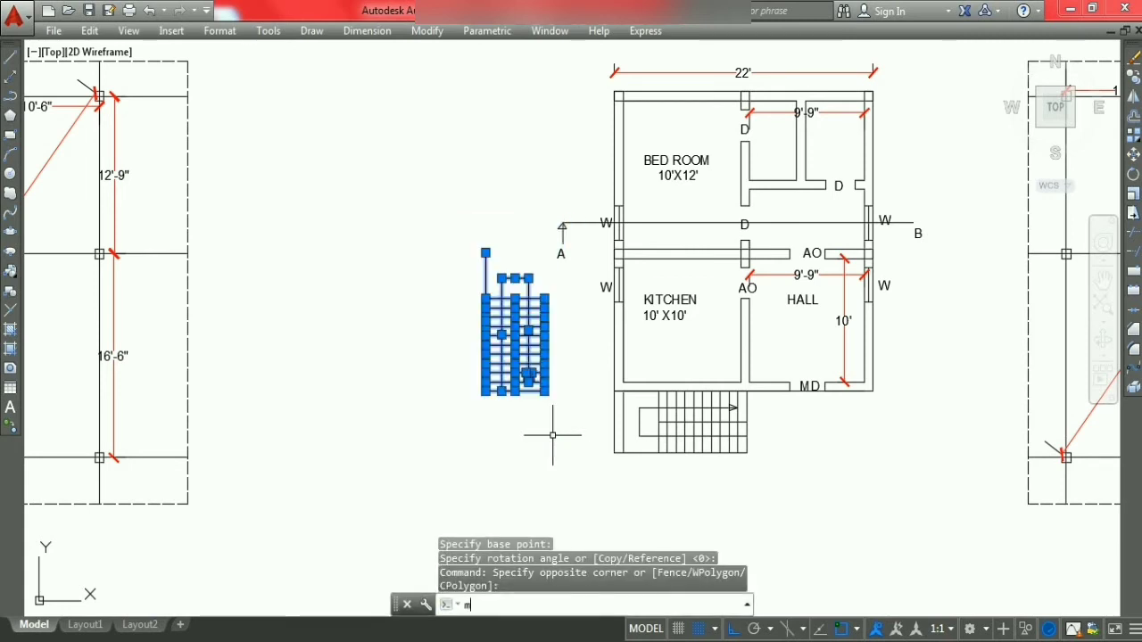
key("Return")
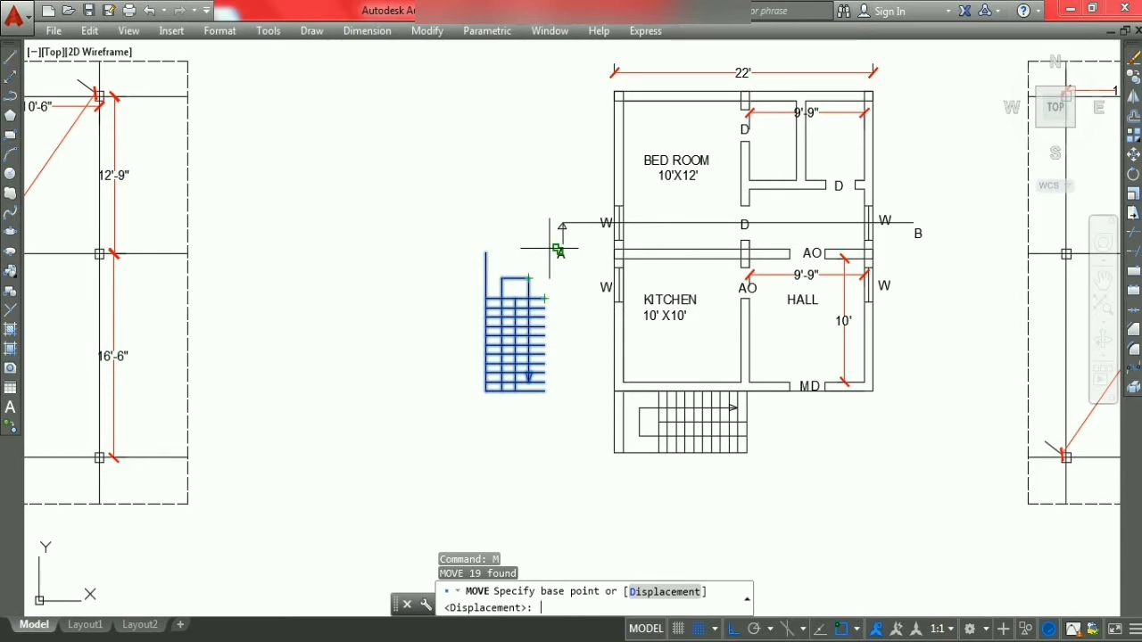
type("1")
key("Return")
left_click(531, 379)
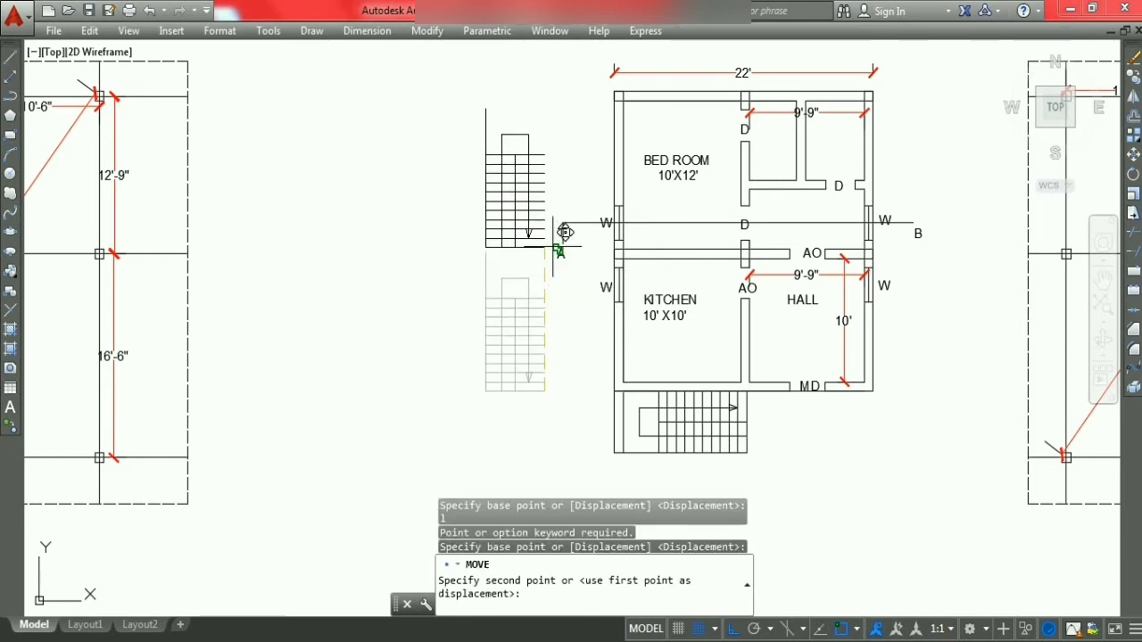
left_click(558, 249)
key("Escape")
key("Escape")
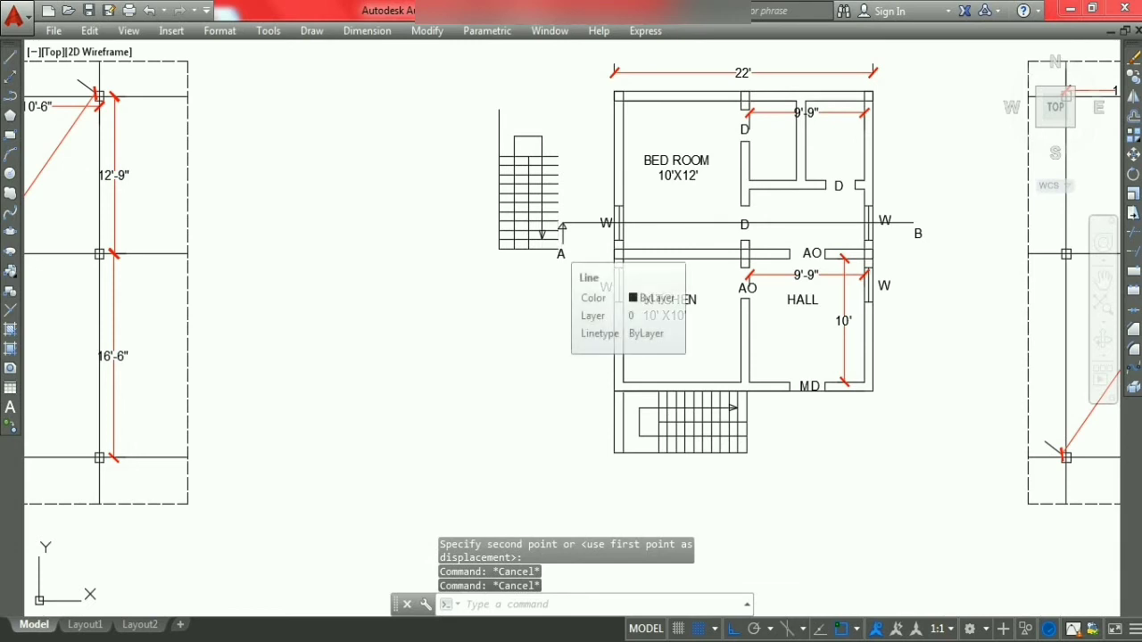
key("ctrl+z")
left_click(433, 230)
left_click(552, 429)
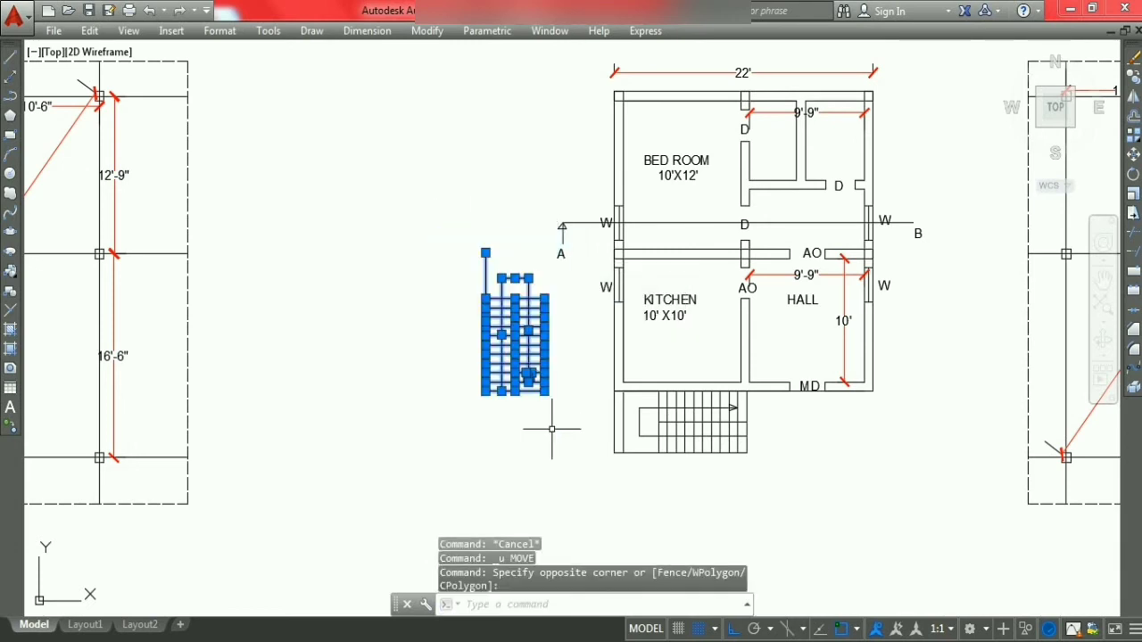
key("Escape")
Step: Draw vertical lines up the staircase's right side, extending past the stairs
type("l")
key("Return")
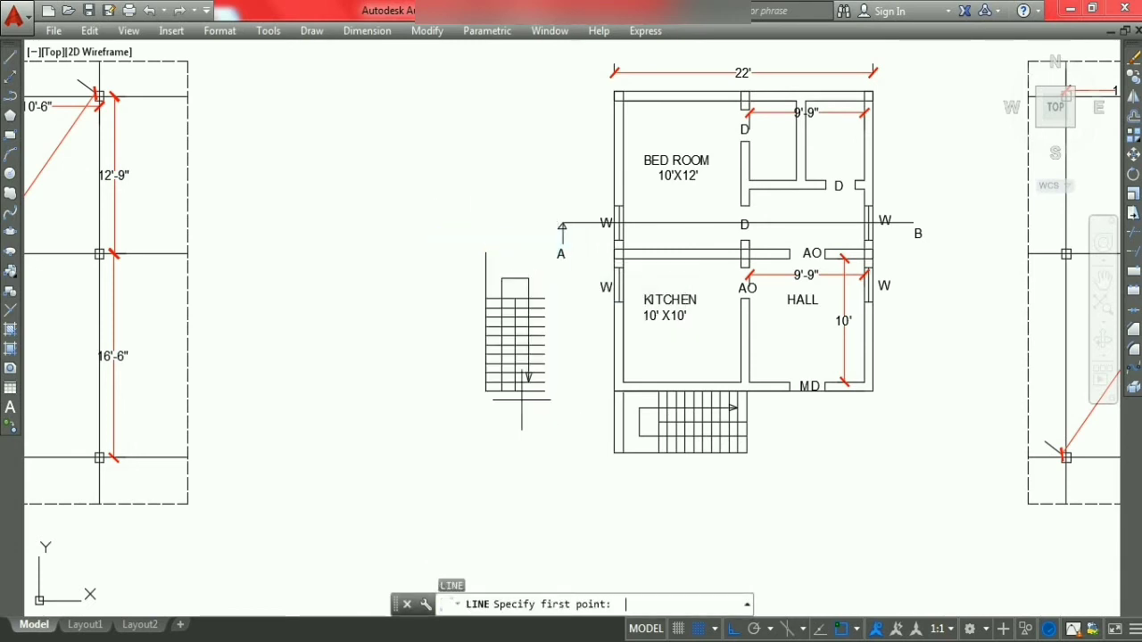
left_click(486, 252)
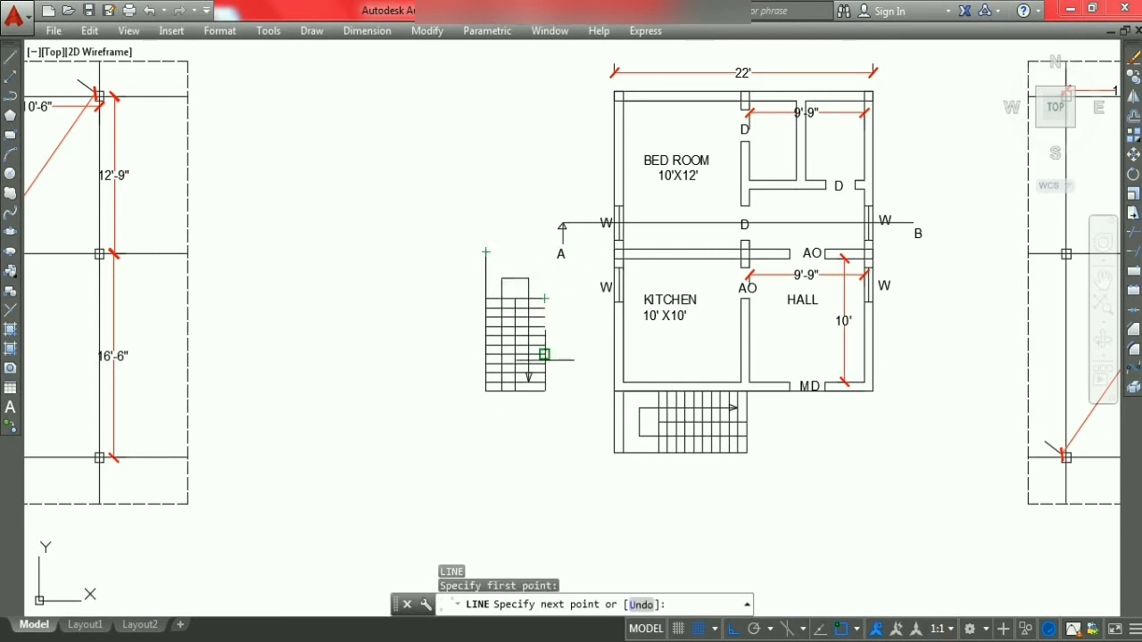
left_click(545, 391)
key("Escape")
type("l")
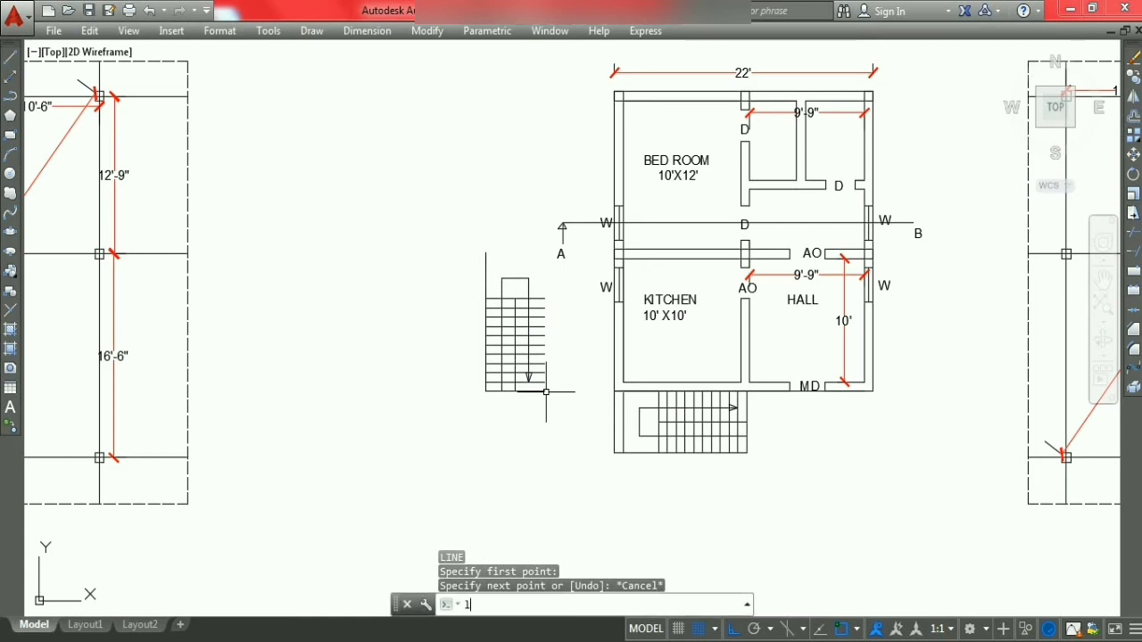
key("Return")
left_click(544, 391)
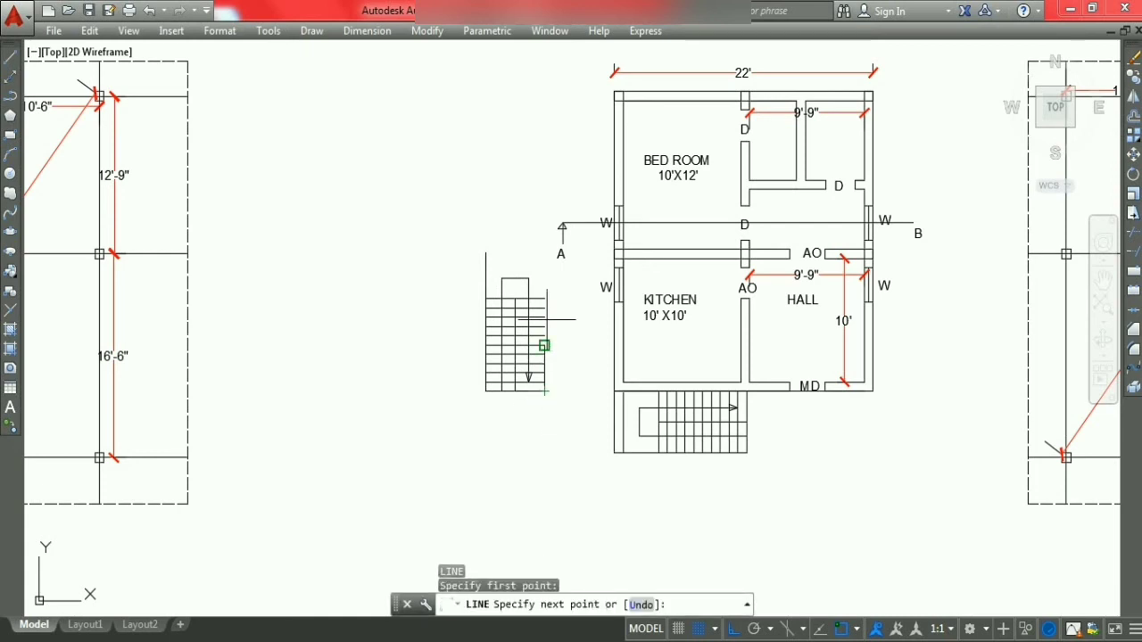
left_click(532, 211)
key("Escape")
type("l")
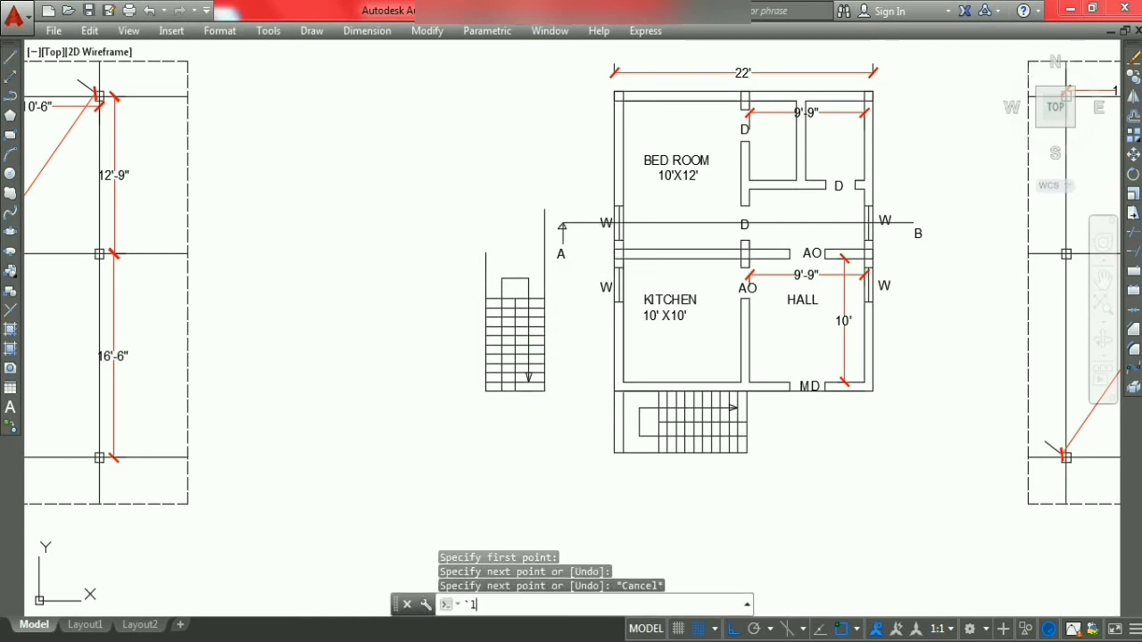
key("Return")
Step: Draw the staircase's top edge from its upper-left corner across to the right side
type("l")
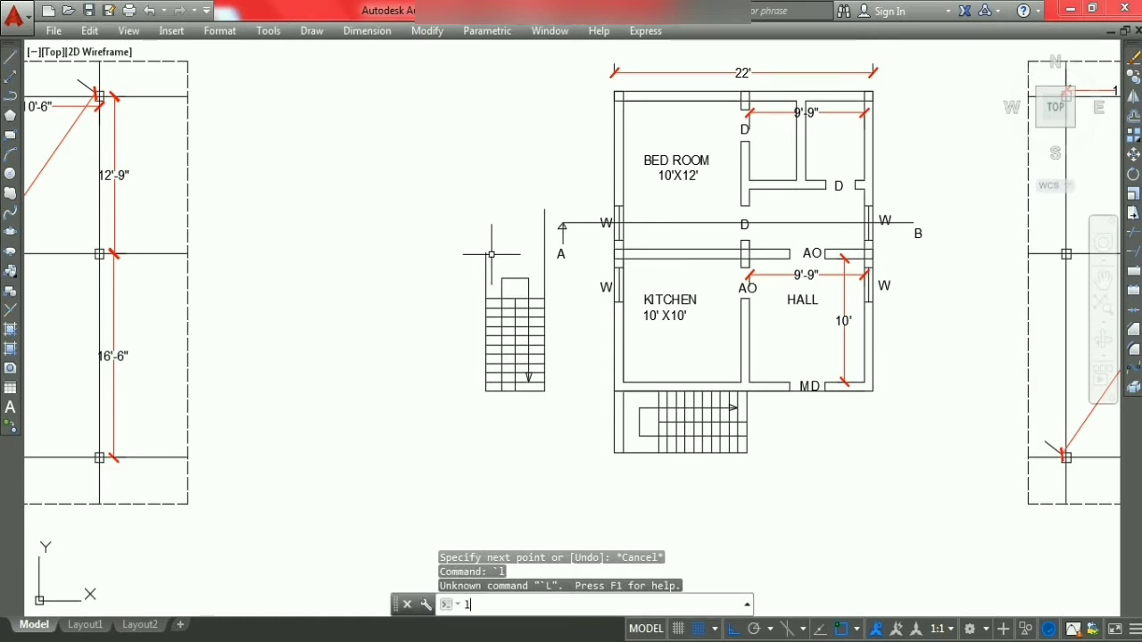
key("Return")
left_click(486, 252)
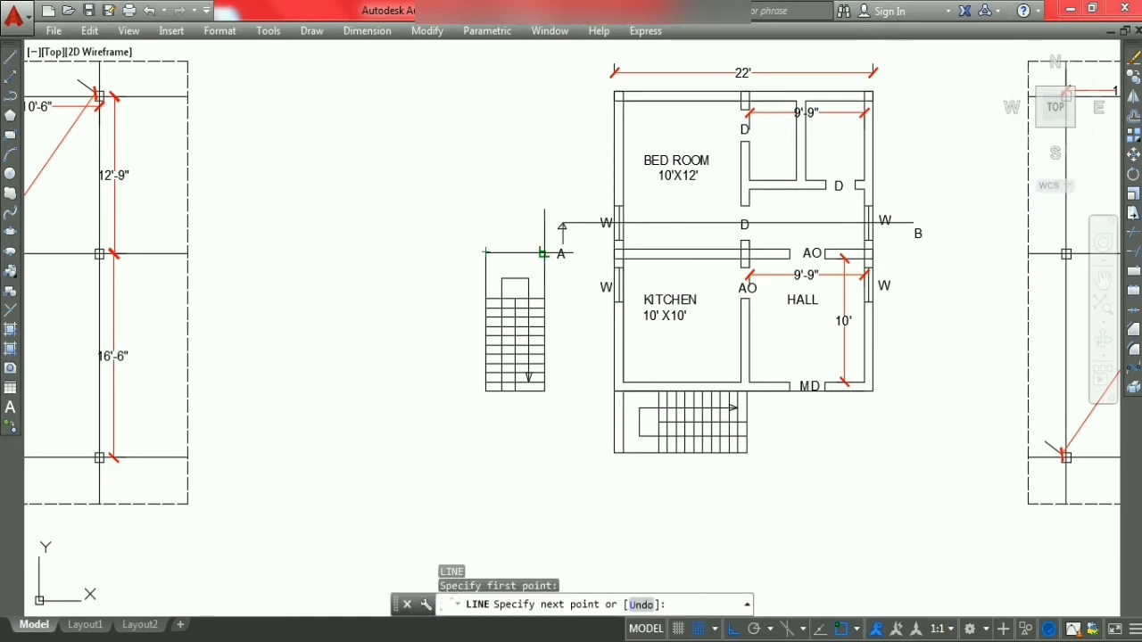
left_click(545, 252)
key("Escape")
key("Escape")
key("Escape")
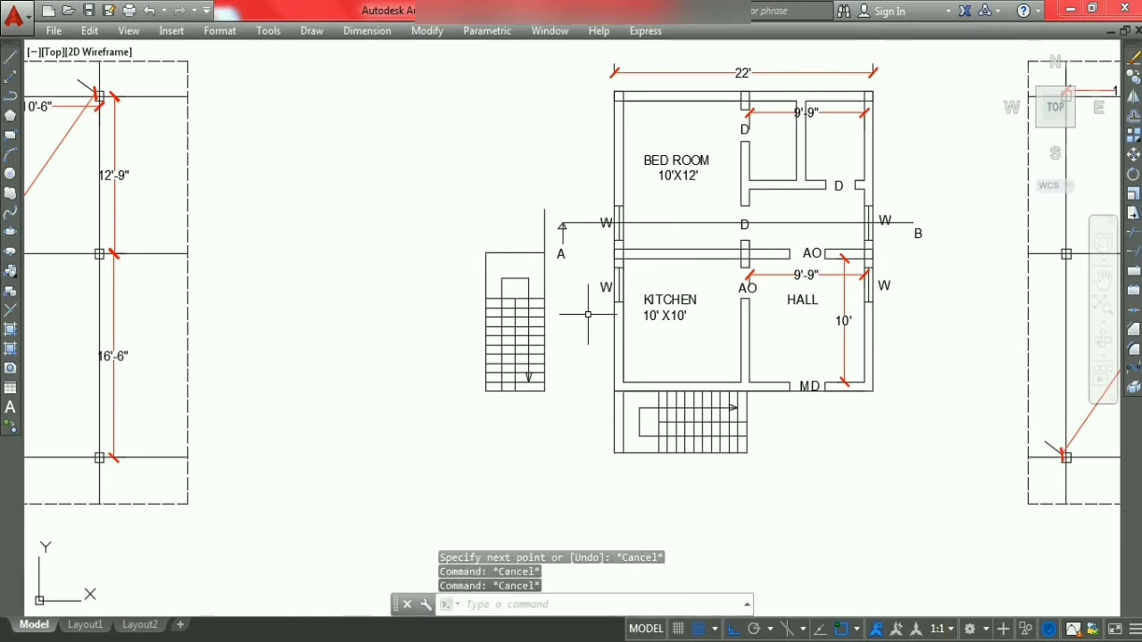
Step: Trim the overhanging line stub above the staircase
type("tr")
key("Return")
left_click(543, 205)
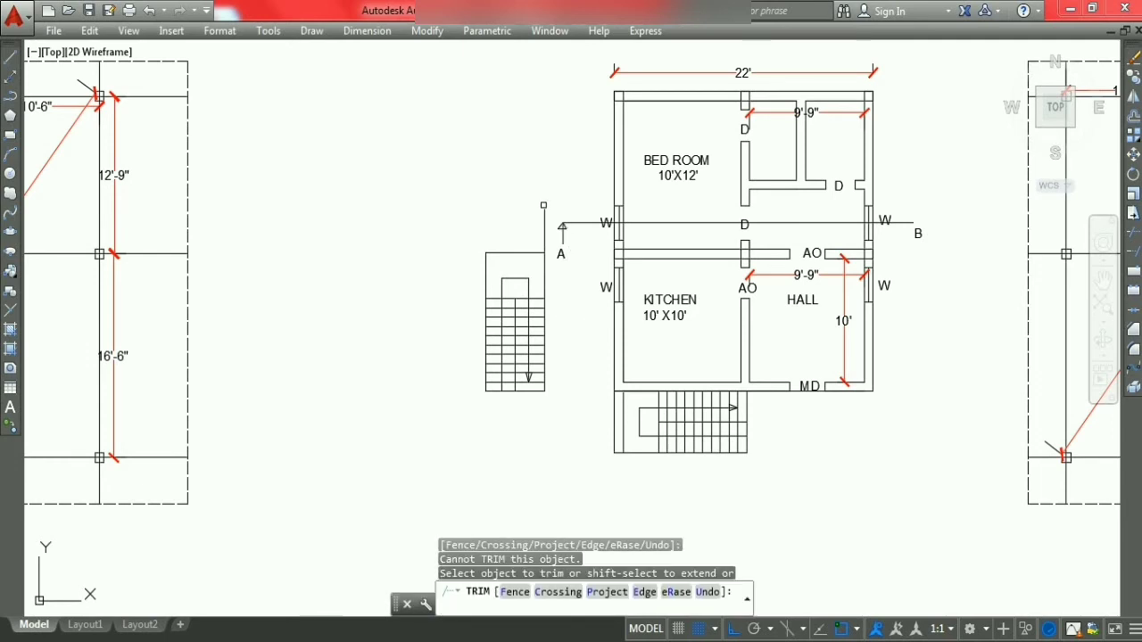
left_click(542, 222)
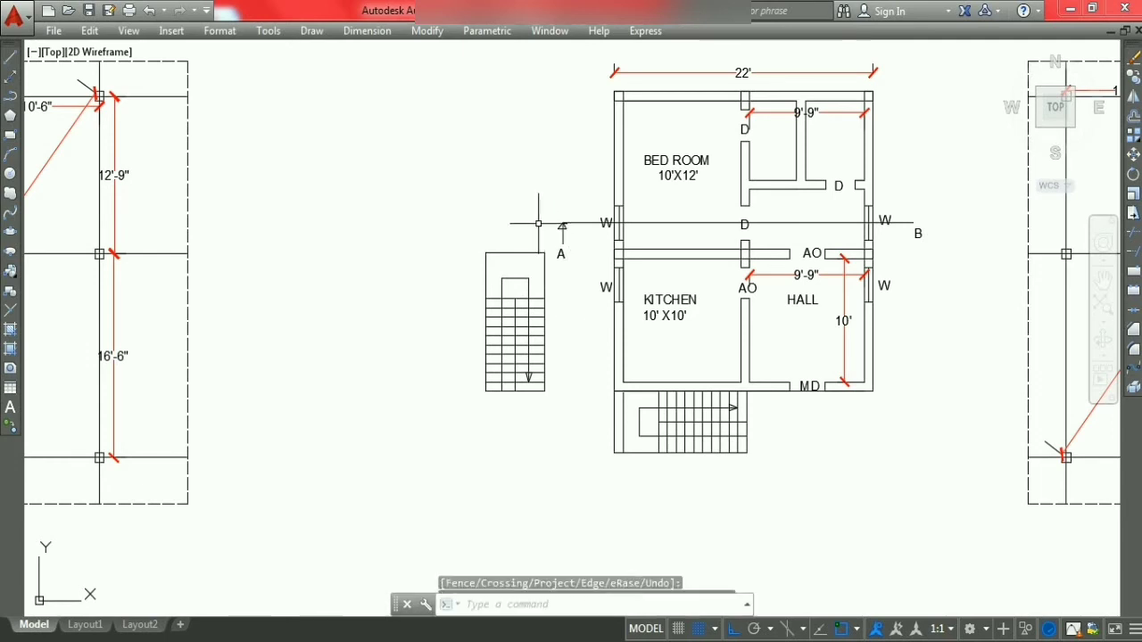
key("Escape")
left_click(469, 235)
Step: Move the staircase by its top corner to the house's top-left corner
left_click(552, 410)
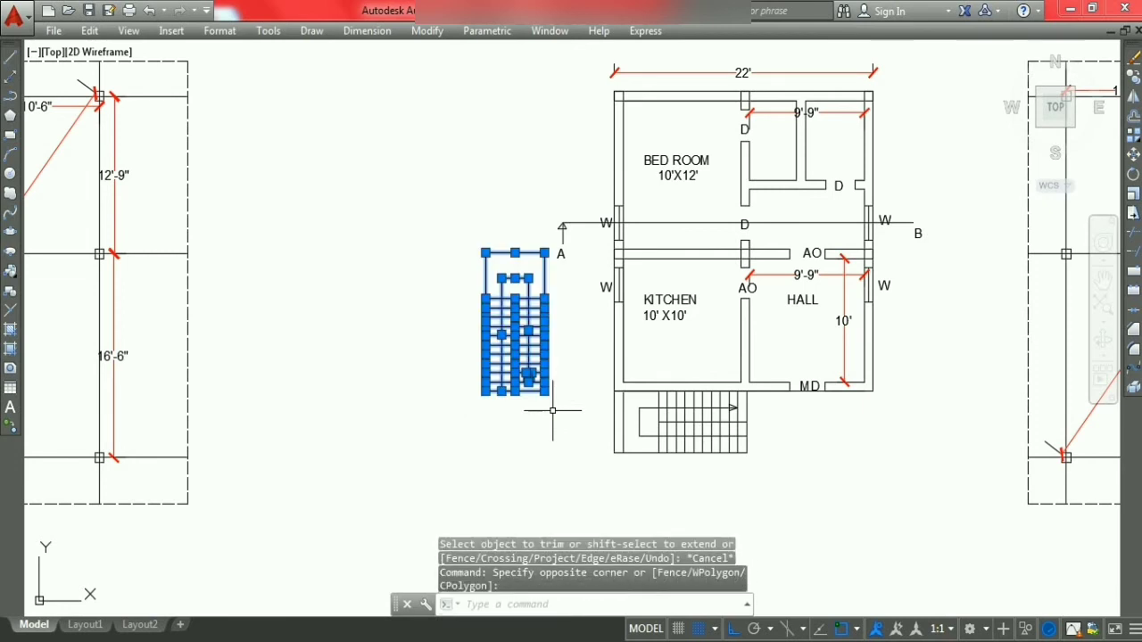
type("m")
key("Return")
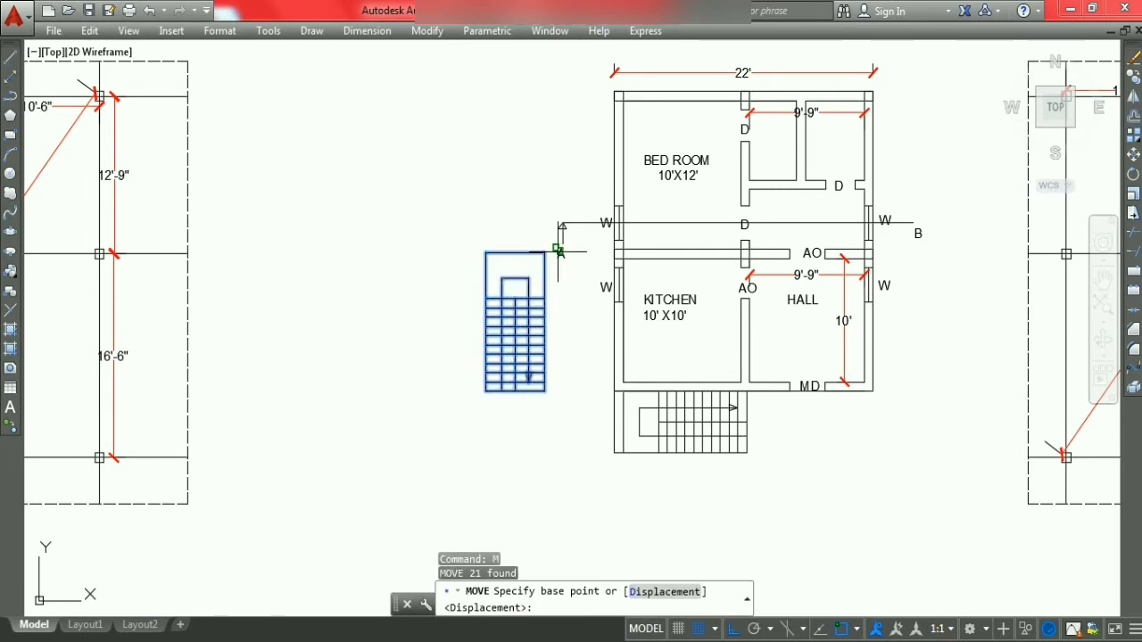
left_click(544, 252)
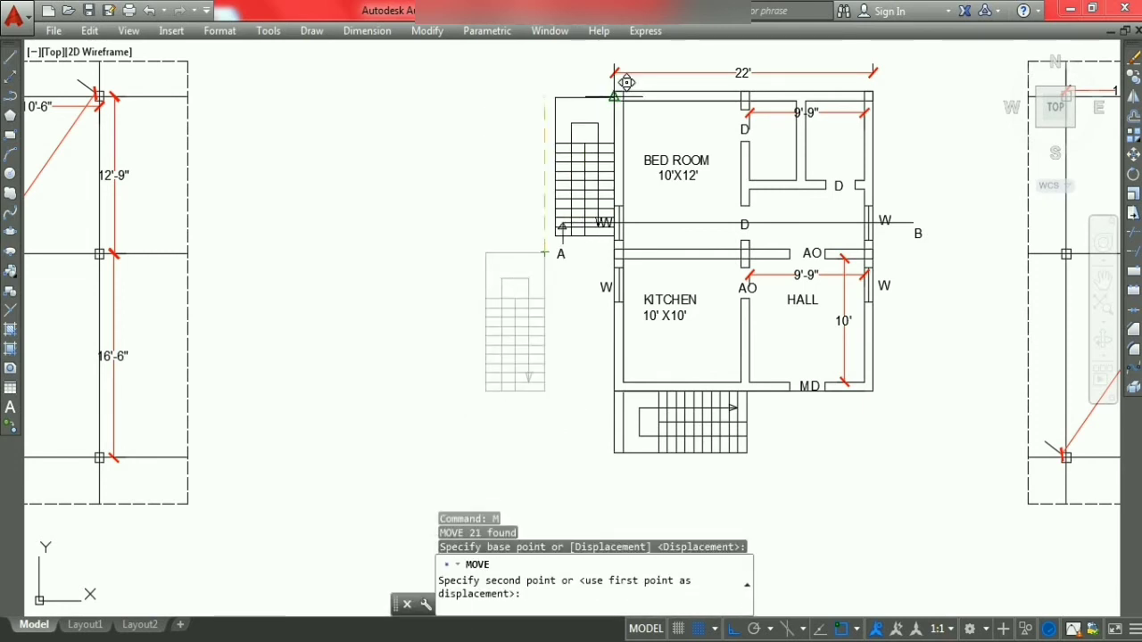
left_click(614, 91)
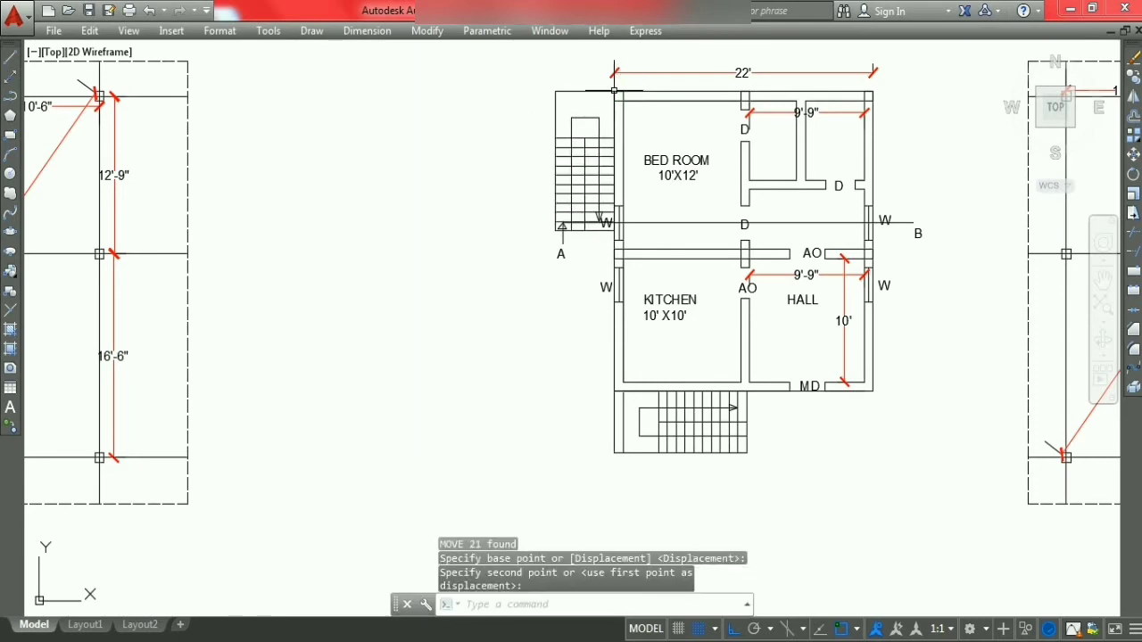
key("Escape")
key("Escape")
scroll(543, 327, "down", 3)
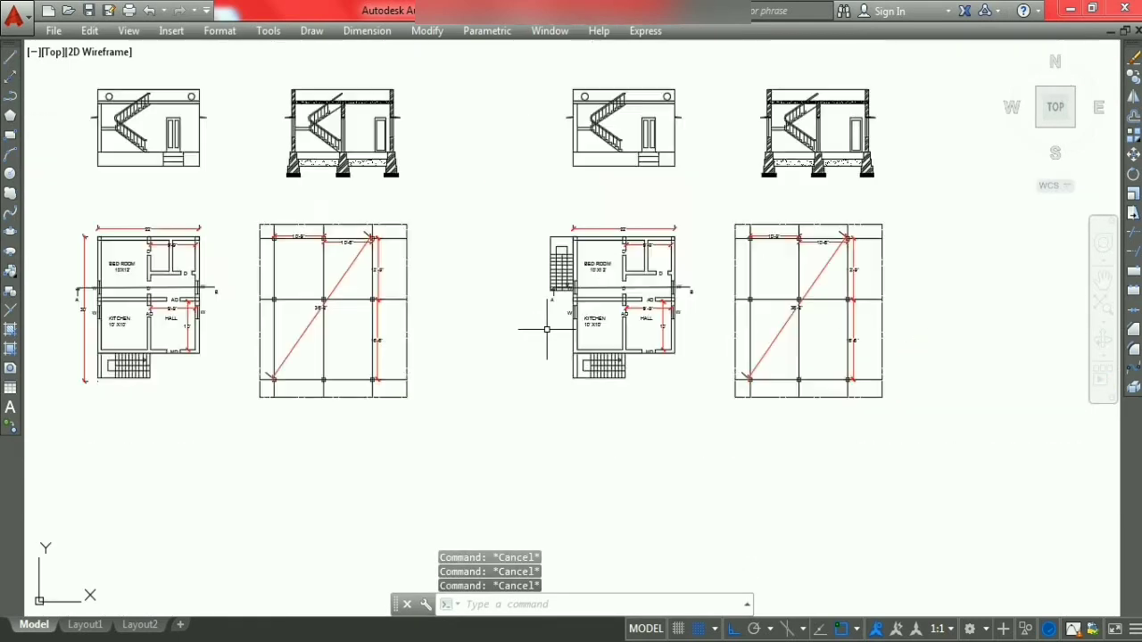
scroll(580, 265, "down", 2)
scroll(563, 265, "up", 2)
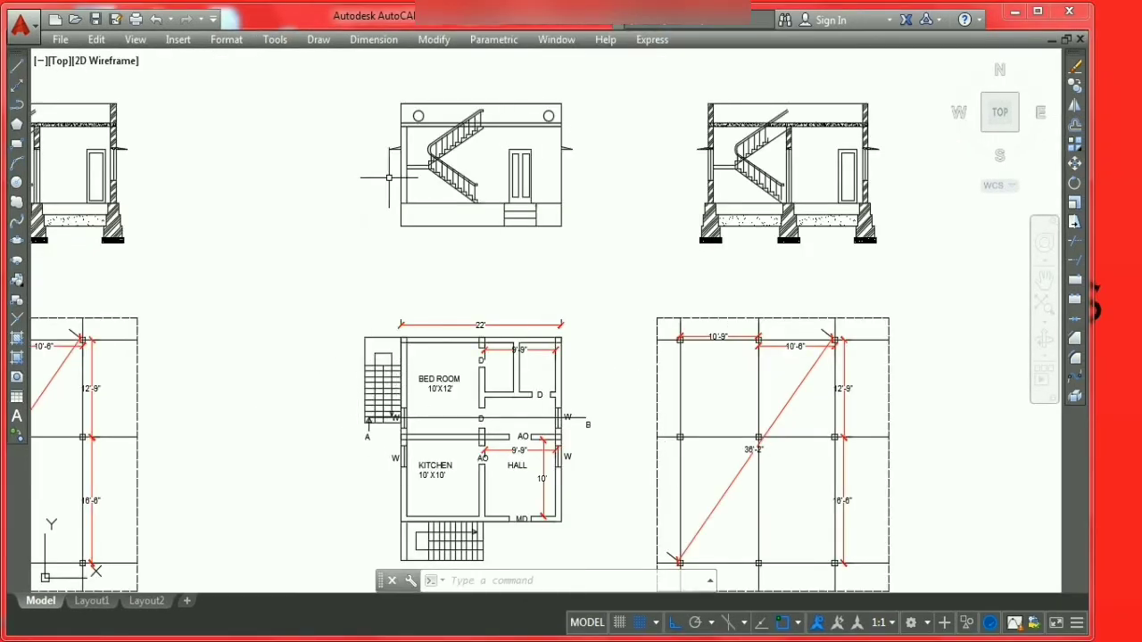
scroll(375, 117, "up", 2)
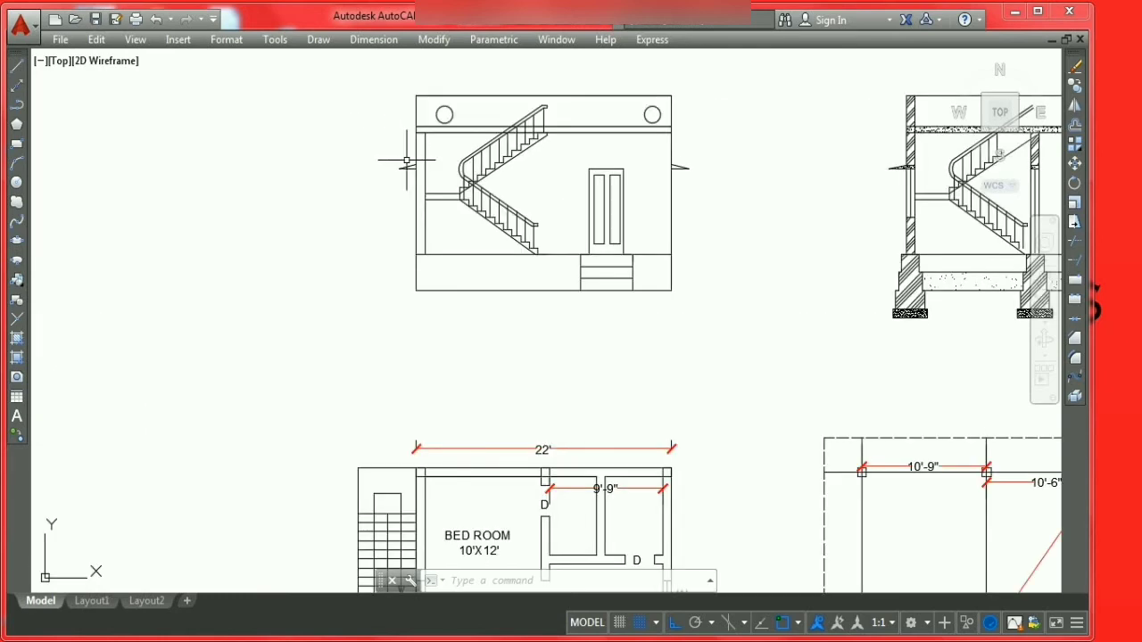
scroll(425, 416, "down", 2)
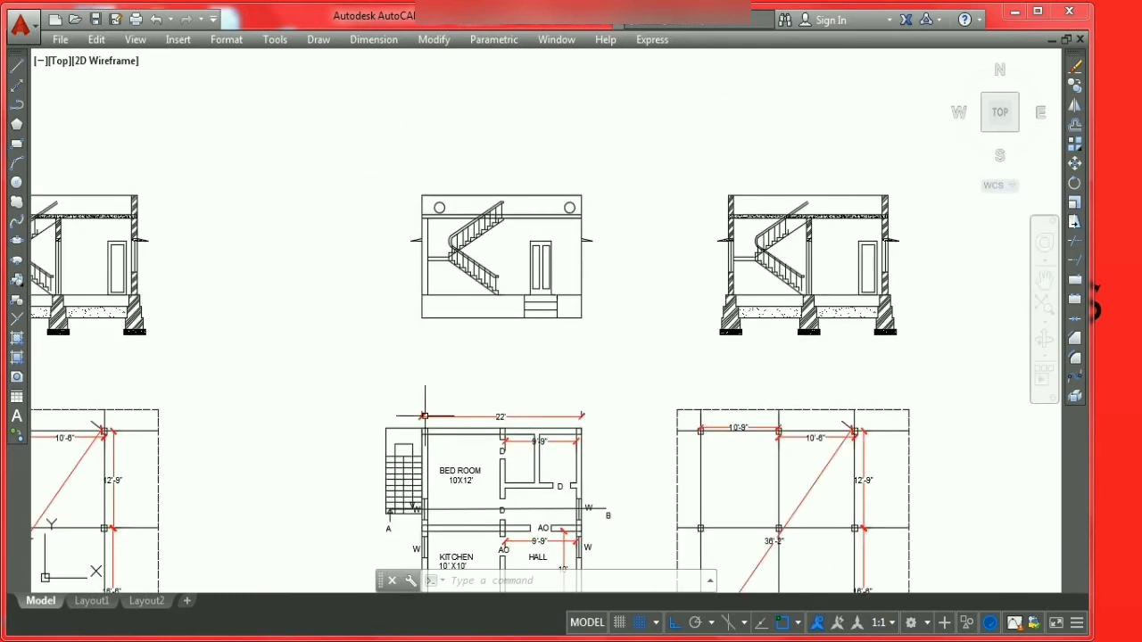
scroll(432, 492, "down", 2)
scroll(433, 506, "up", 2)
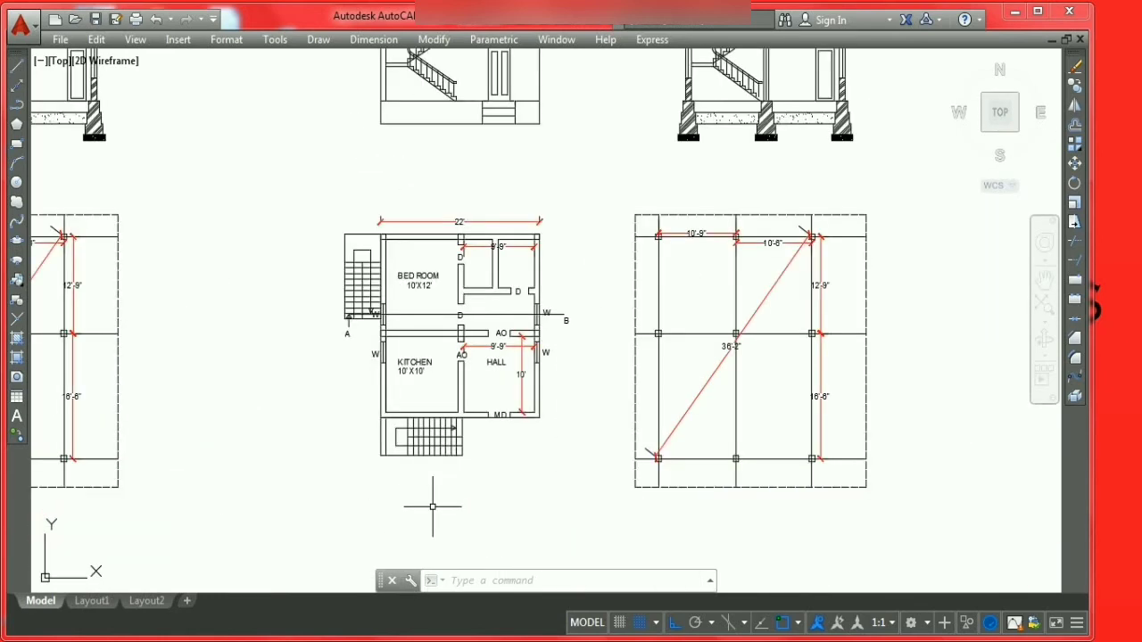
Step: Select the front steps below the plan and try trimming them, then cancel
left_click(478, 473)
left_click(343, 432)
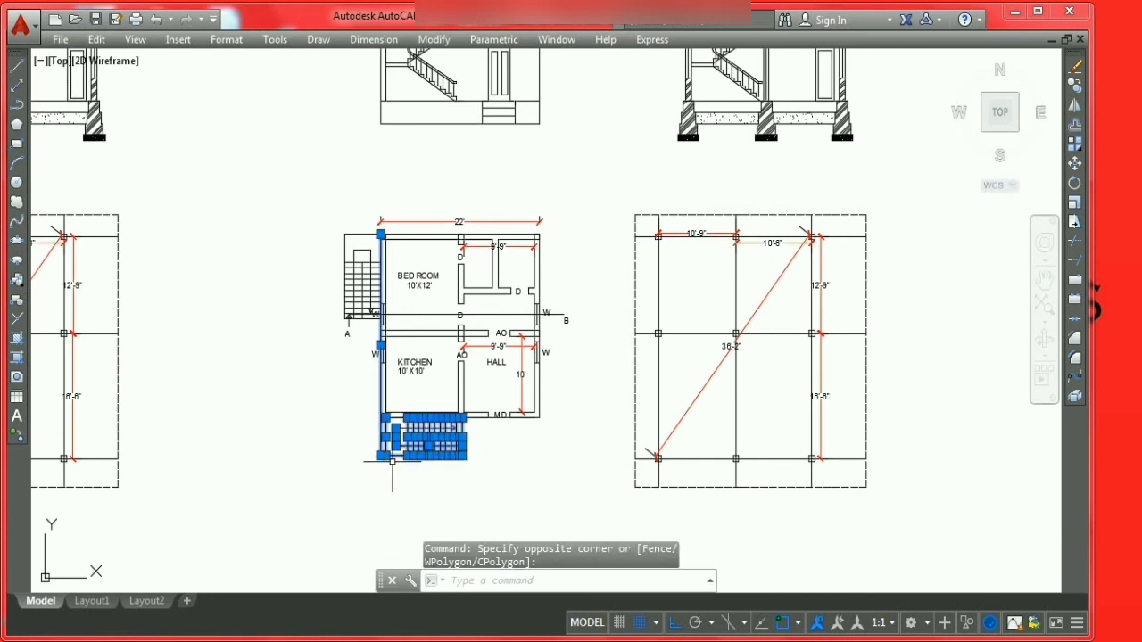
key("Escape")
key("Escape")
type("tr")
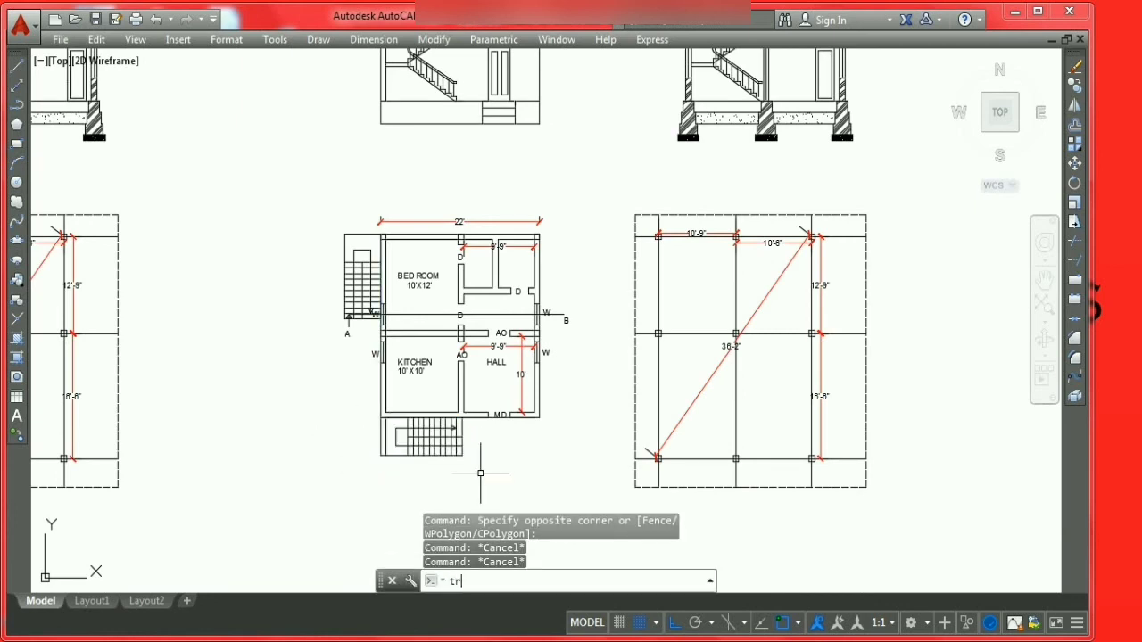
key("Return")
left_click(495, 475)
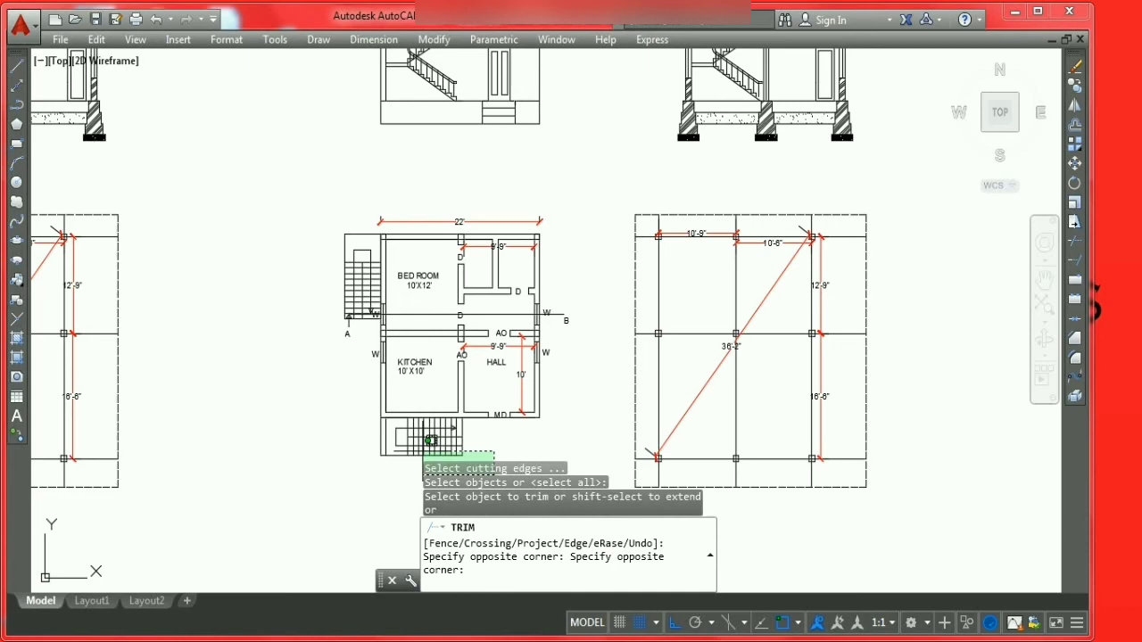
left_click(358, 431)
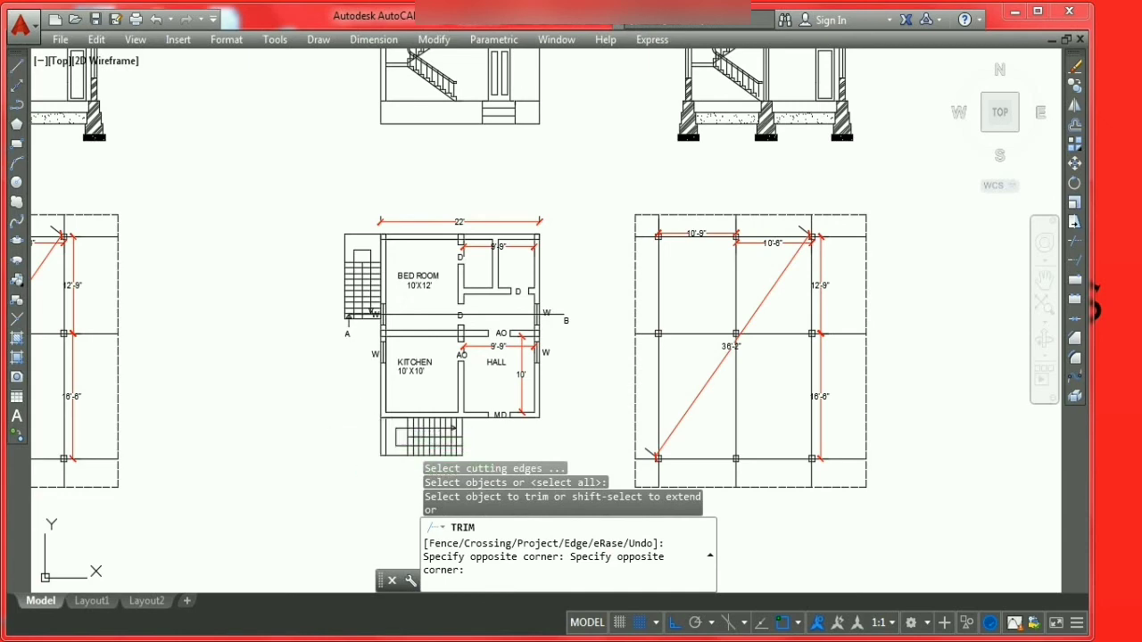
key("Escape")
key("Escape")
scroll(457, 398, "down", 3)
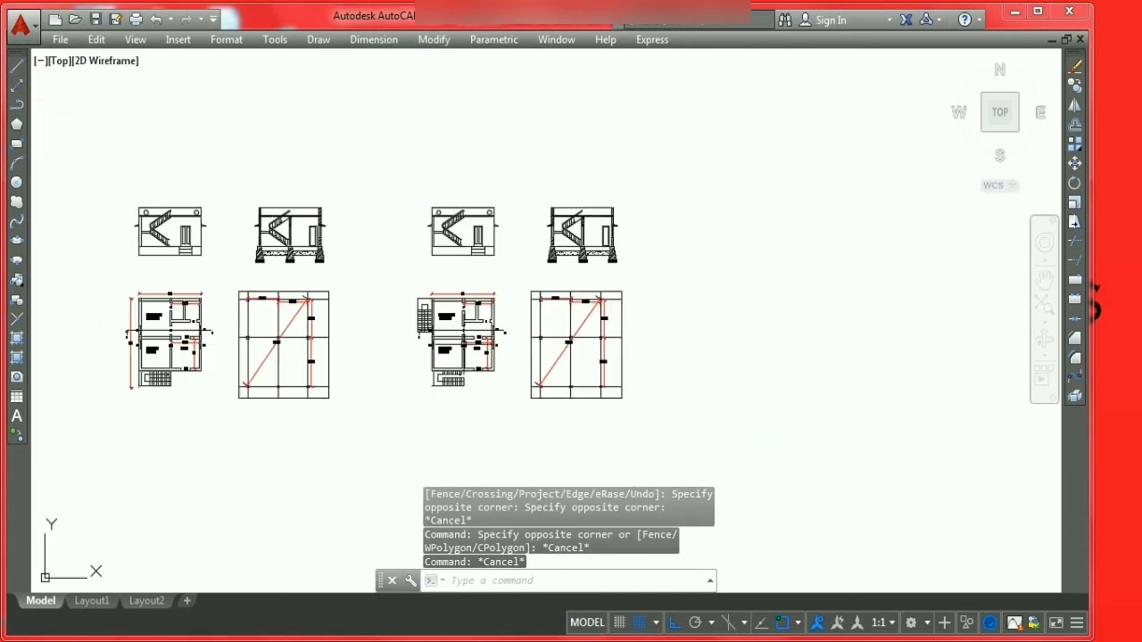
scroll(457, 398, "up", 3)
scroll(457, 398, "up", 2)
Step: Erase the front step lines below the kitchen using two crossing selections
left_click(471, 359)
left_click(302, 413)
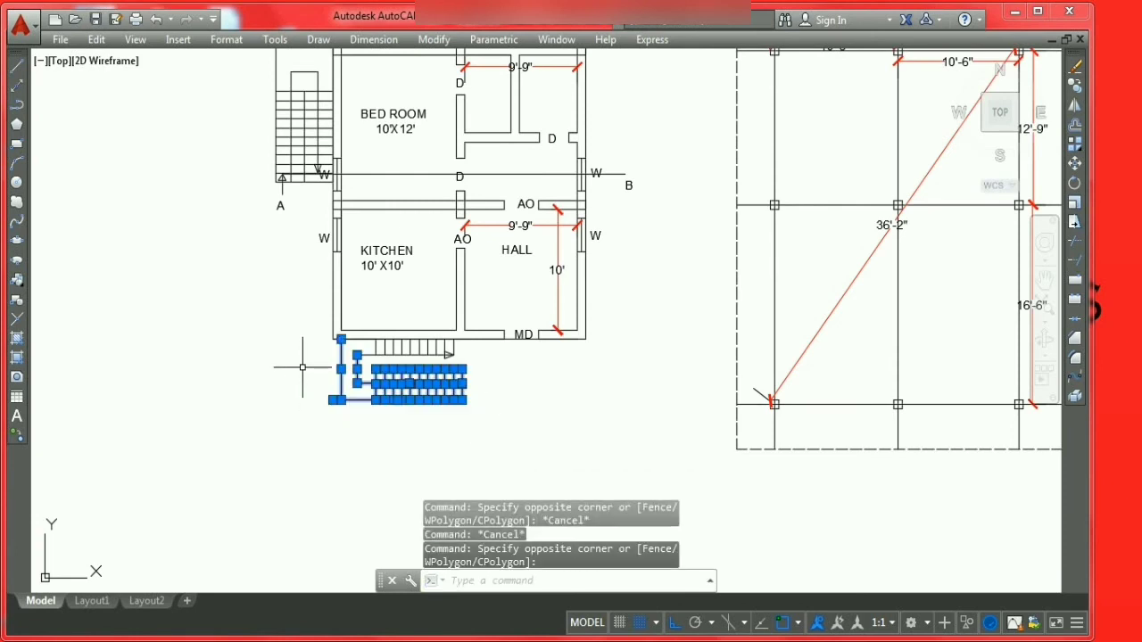
right_click(303, 411)
left_click(339, 369)
left_click(498, 406)
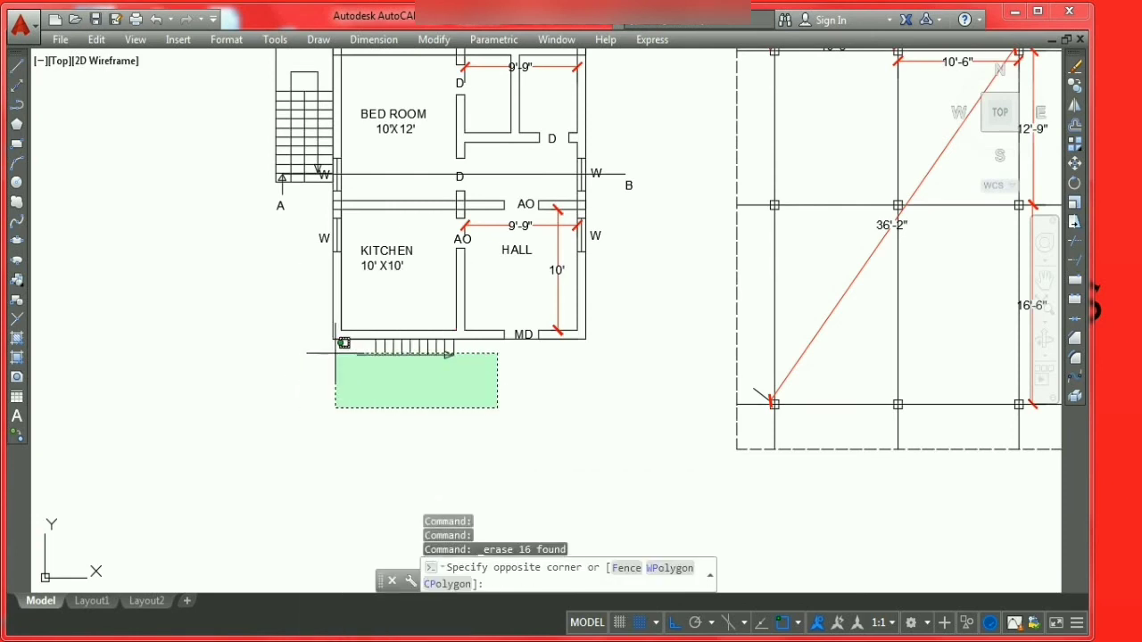
left_click(335, 349)
right_click(307, 260)
left_click(382, 370)
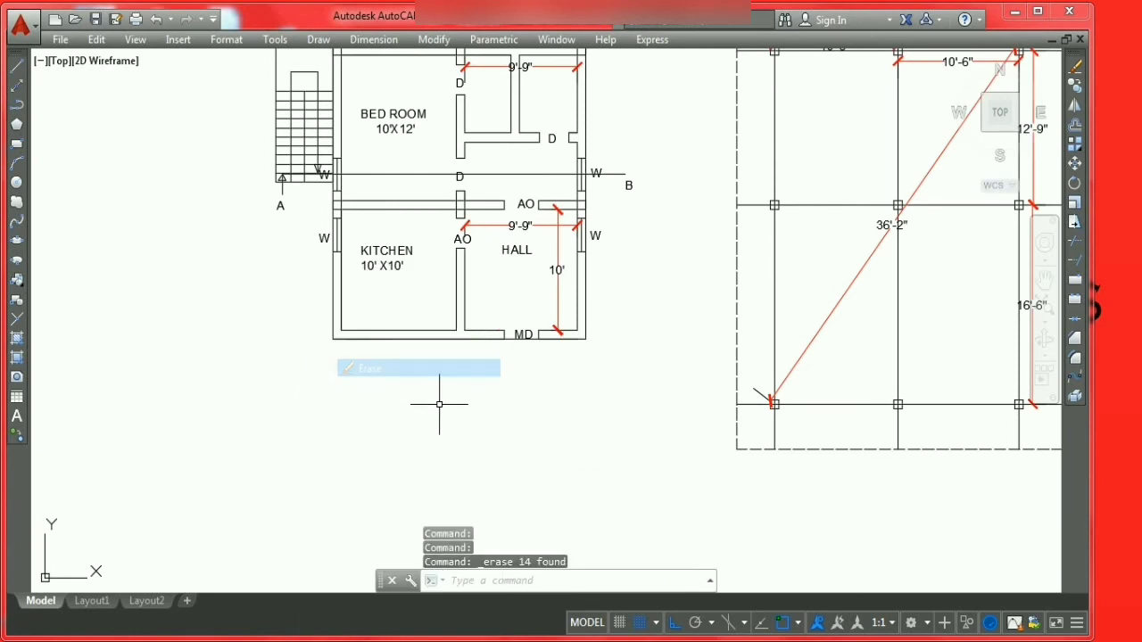
scroll(445, 403, "down", 3)
scroll(444, 404, "up", 2)
scroll(343, 321, "up", 1)
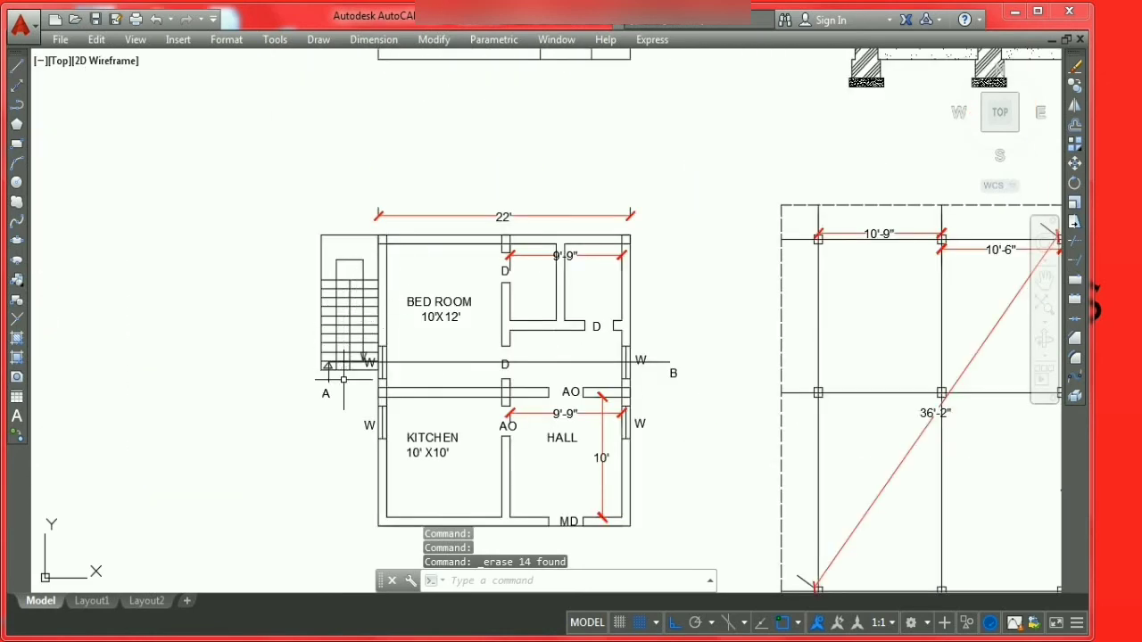
scroll(418, 225, "down", 2)
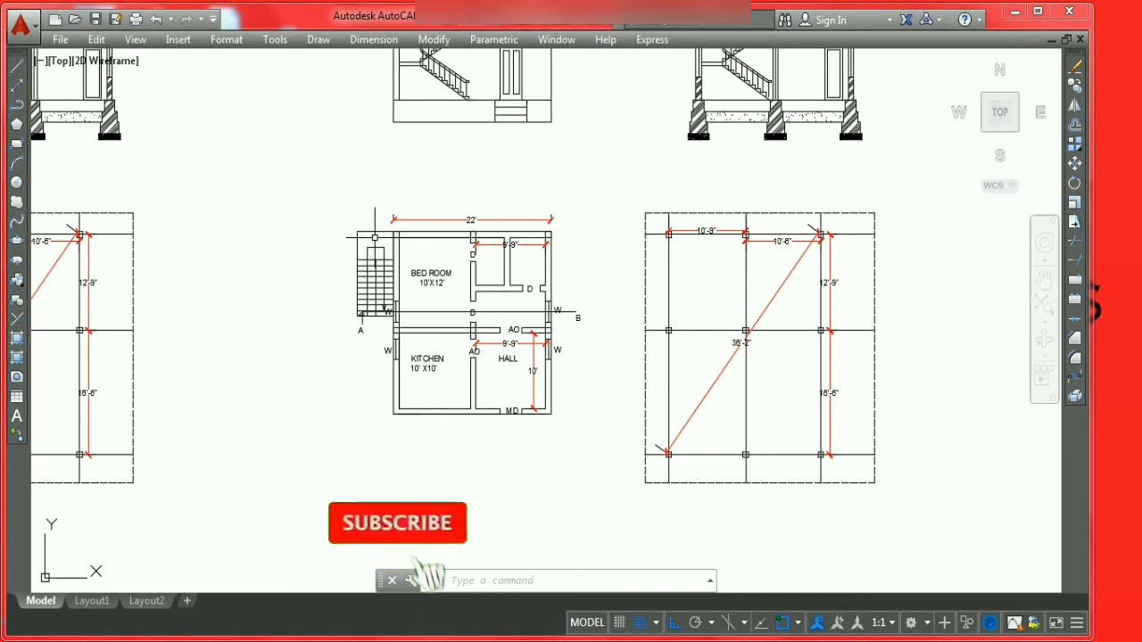
scroll(361, 262, "up", 4)
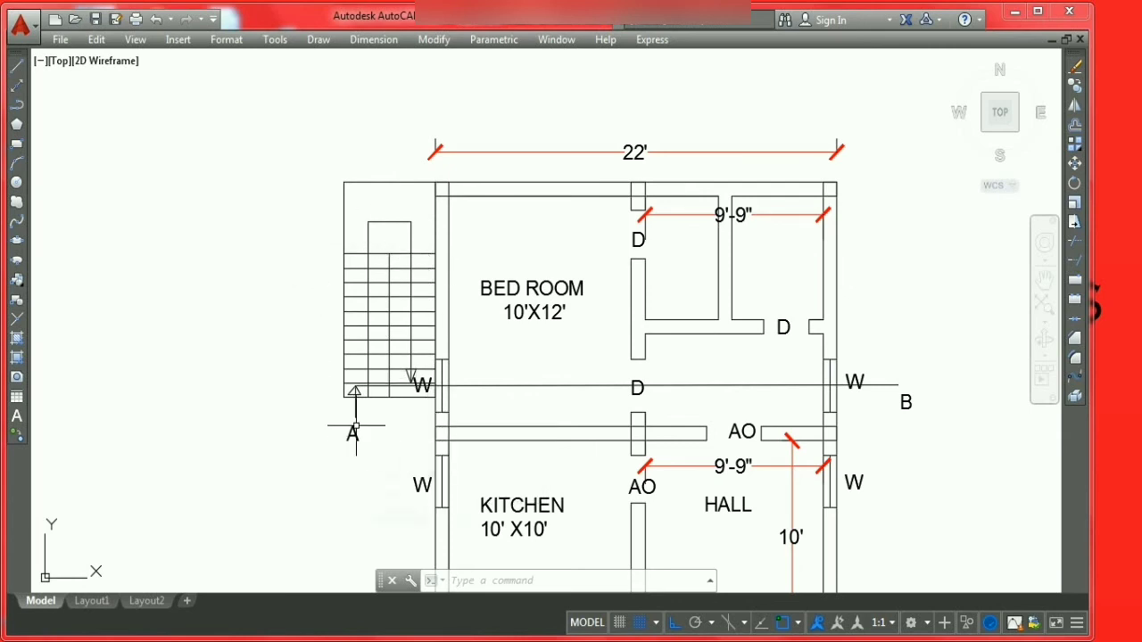
scroll(355, 427, "down", 5)
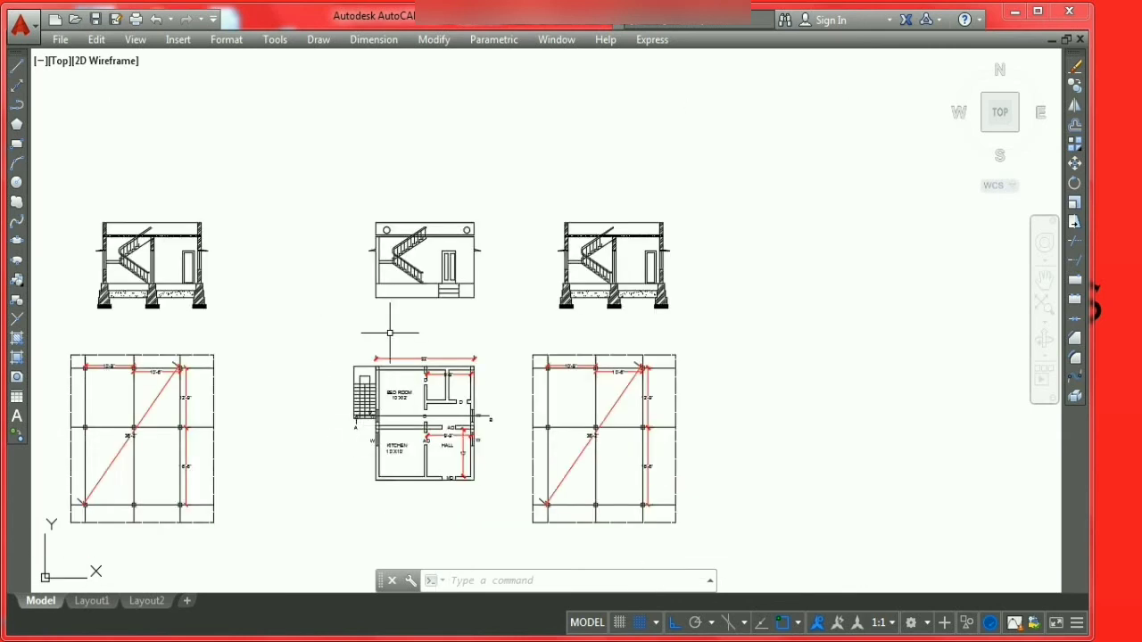
scroll(364, 290, "up", 2)
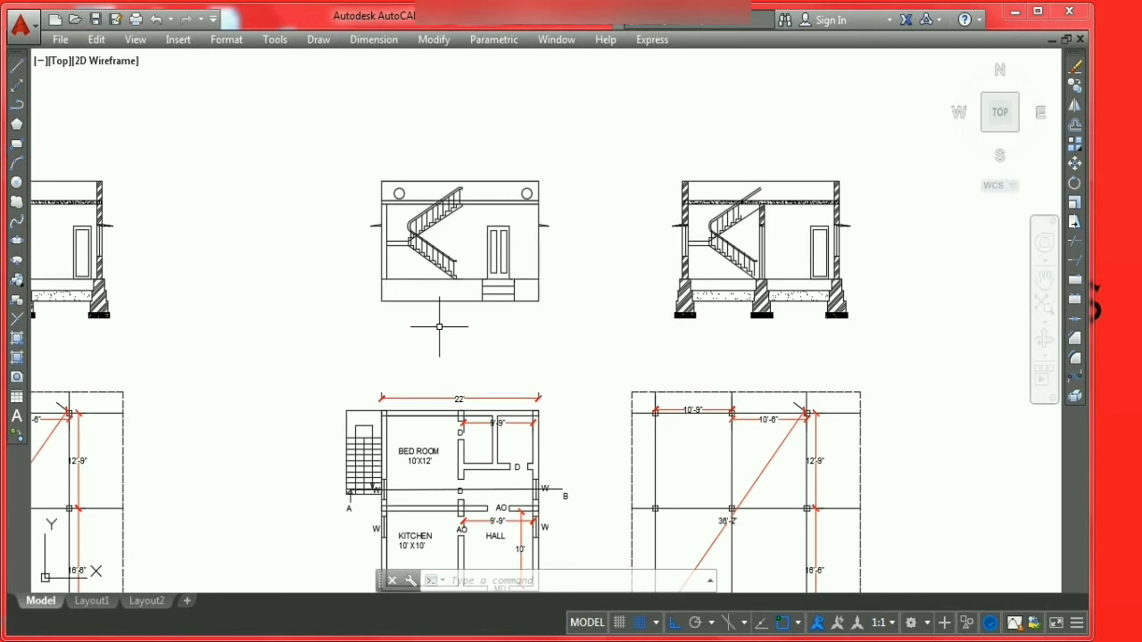
type("1")
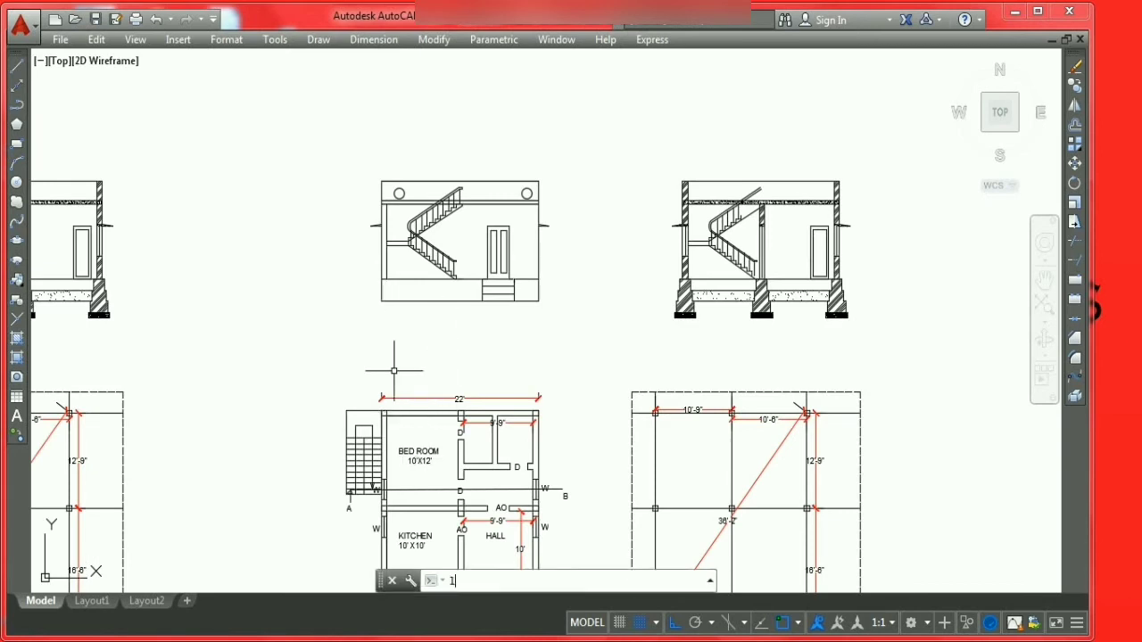
key("Return")
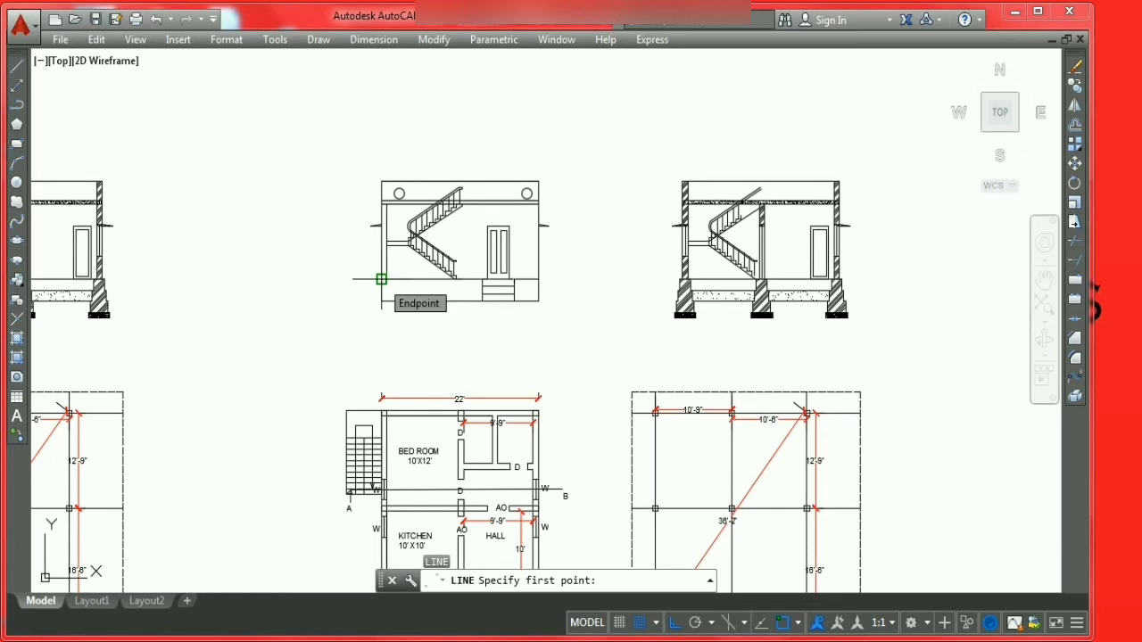
left_click(381, 280)
key("Escape")
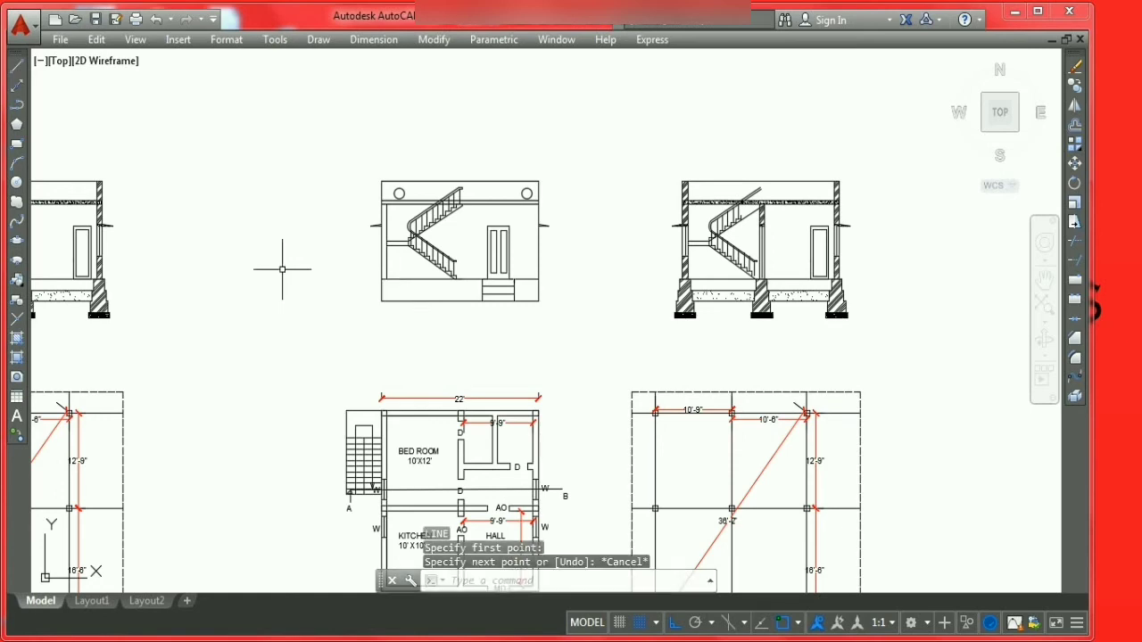
key("Escape")
key("Escape")
scroll(393, 542, "up", 4)
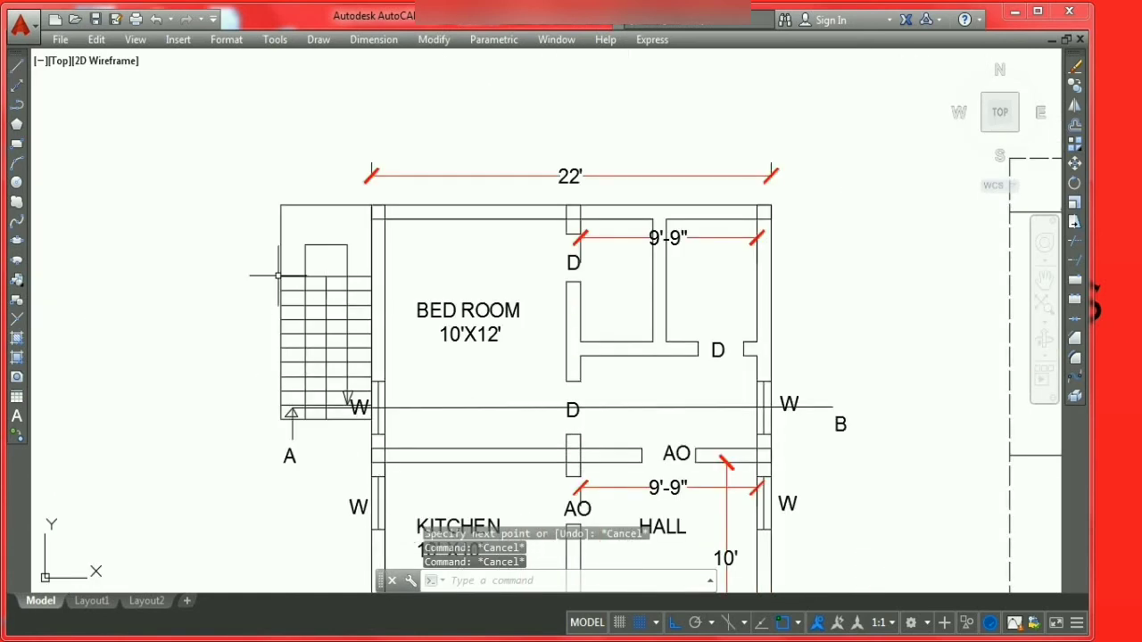
scroll(424, 373, "down", 3)
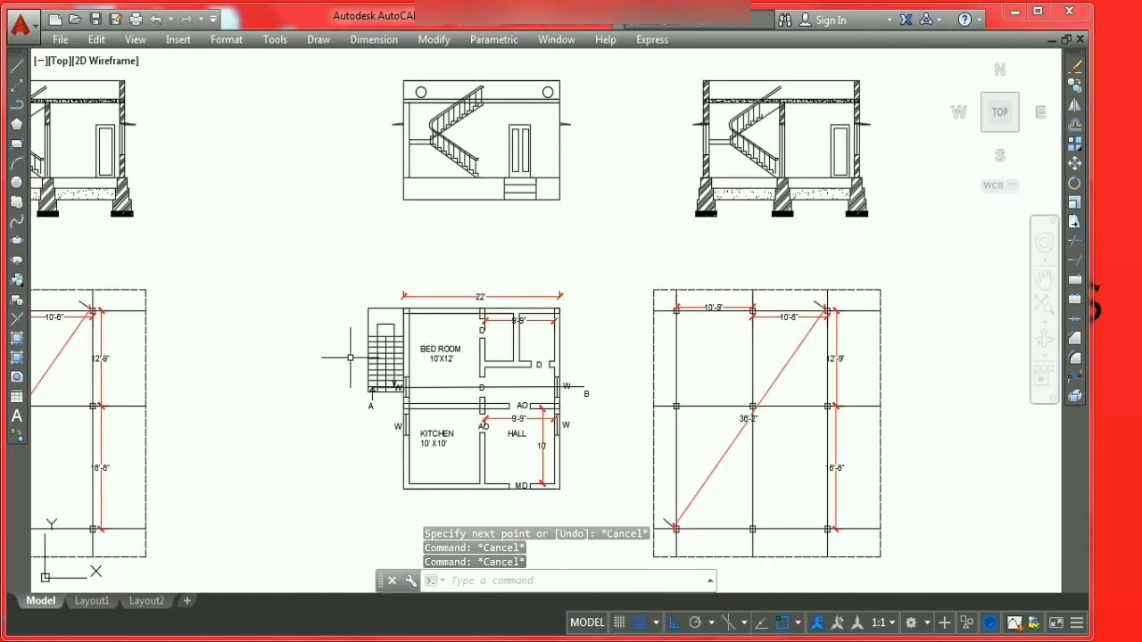
Step: Erase the long horizontal line across the plan
left_click(324, 279)
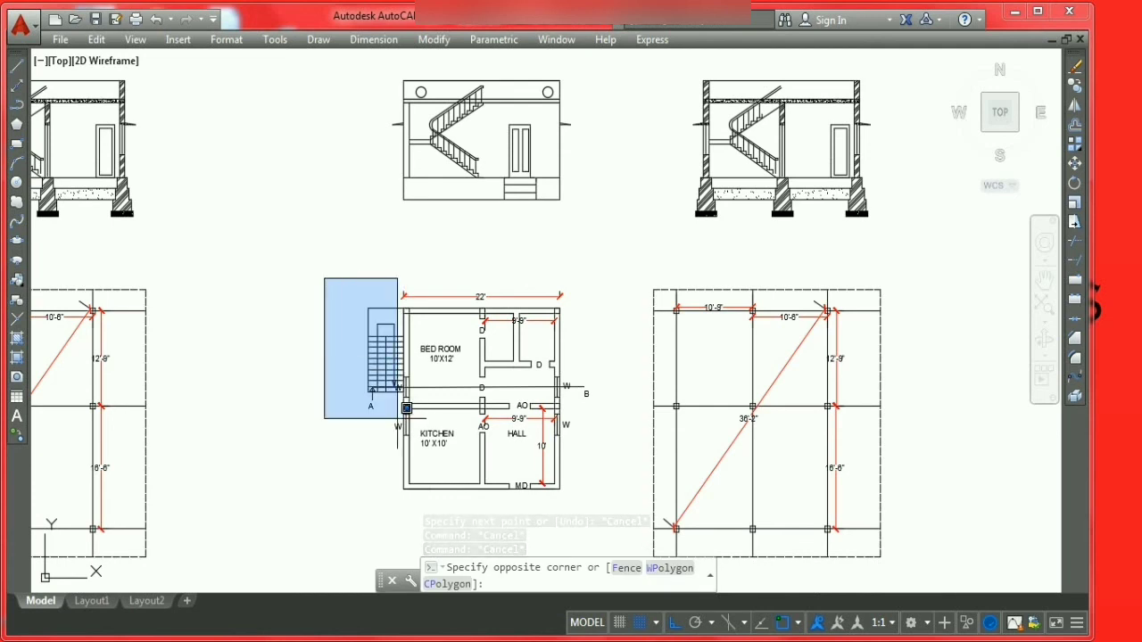
key("Escape")
key("Escape")
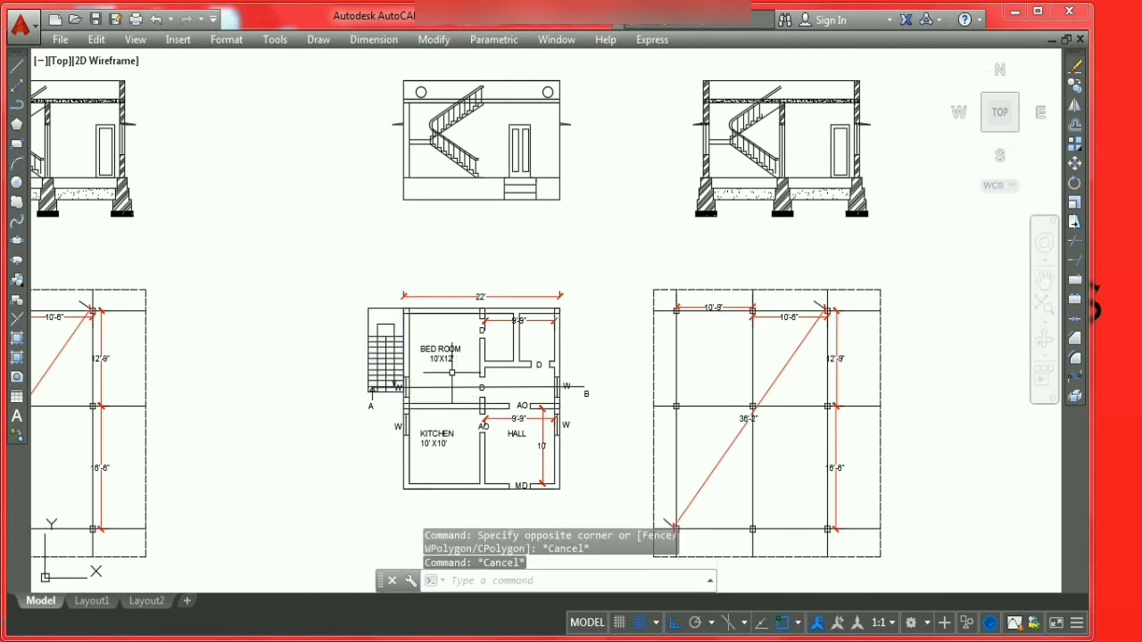
left_click(395, 385)
right_click(453, 389)
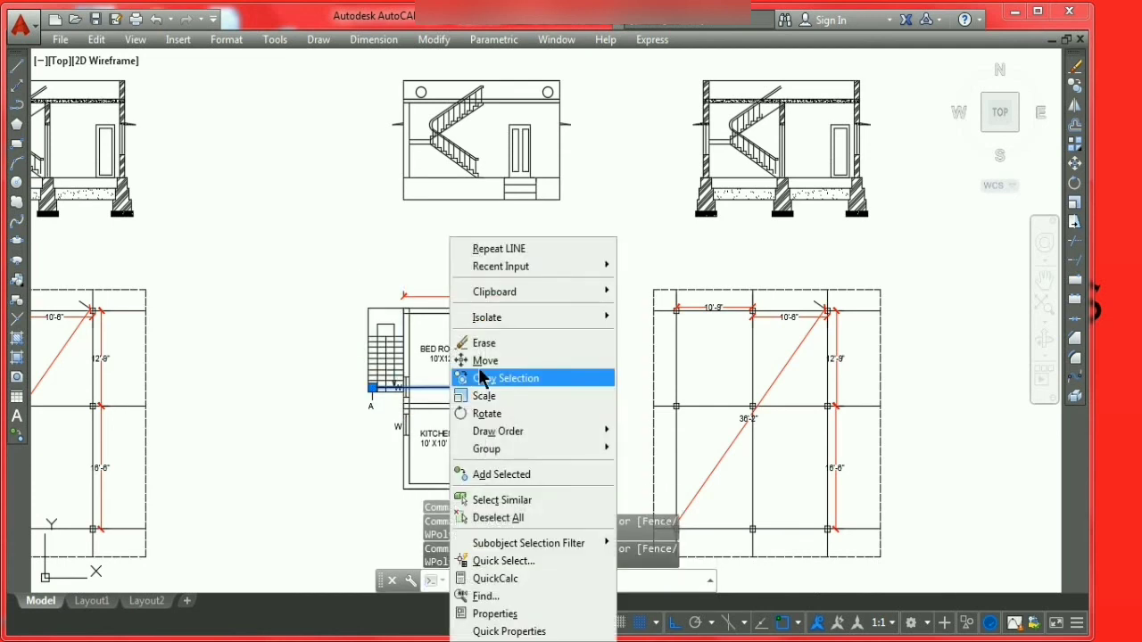
left_click(488, 344)
Step: Copy the plan staircase, based at its top corner, to beside the elevation's left wall
left_click(330, 295)
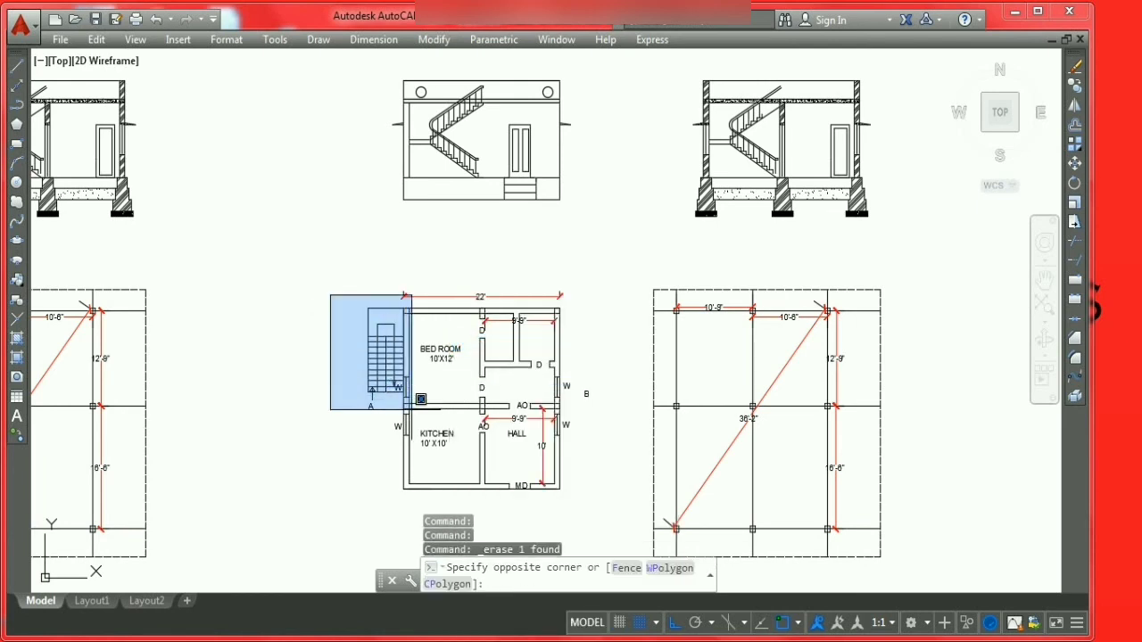
left_click(404, 400)
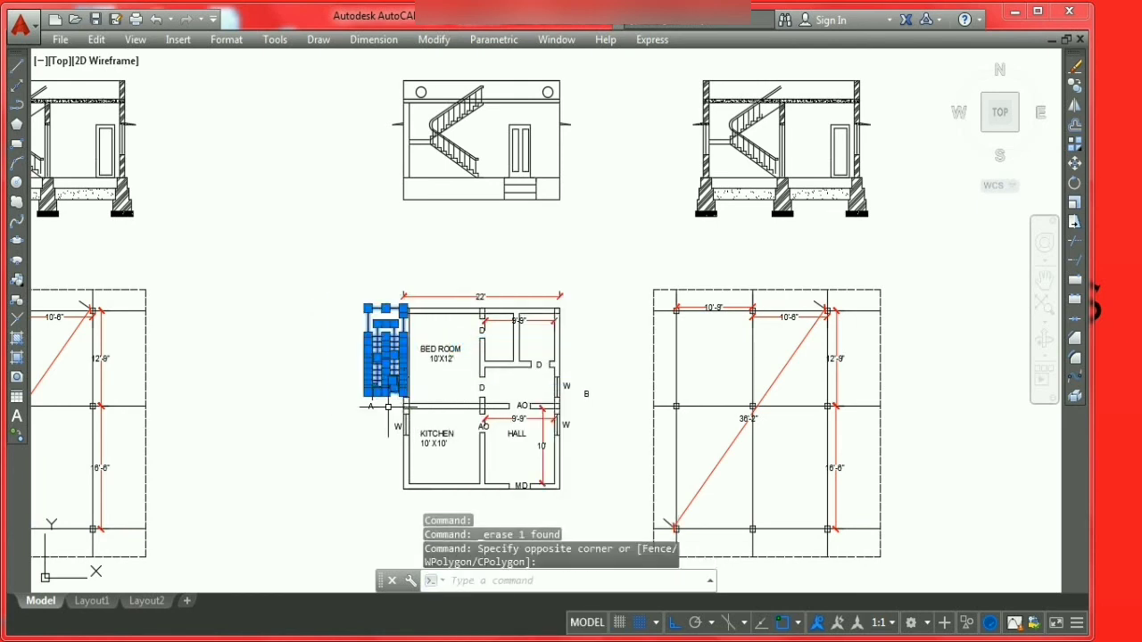
type("m")
key("Return")
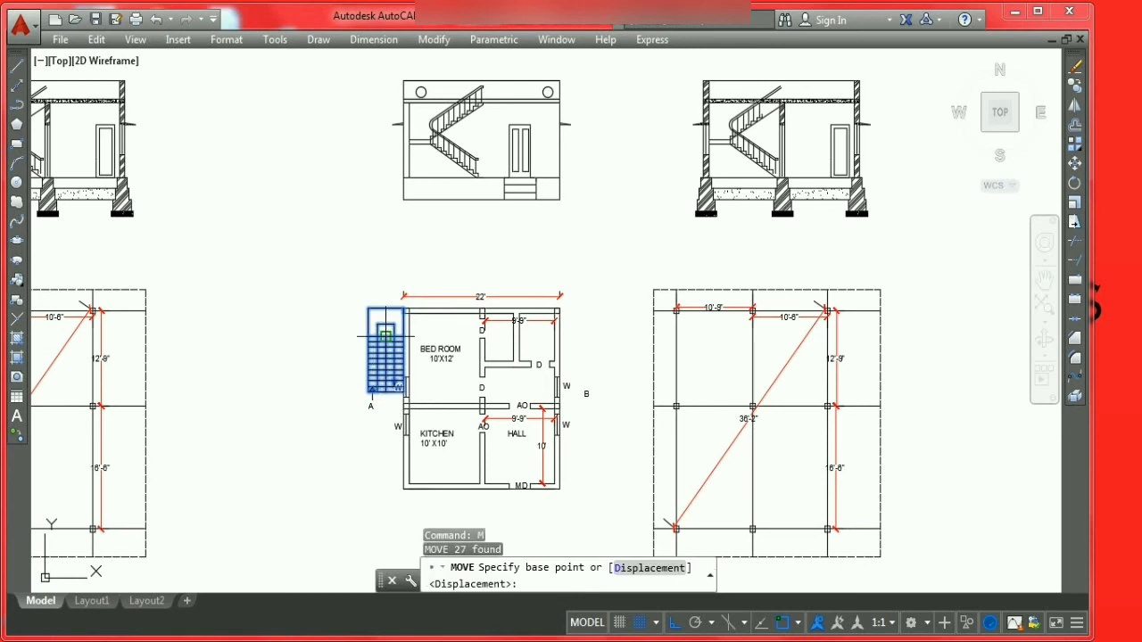
key("Escape")
left_click(357, 295)
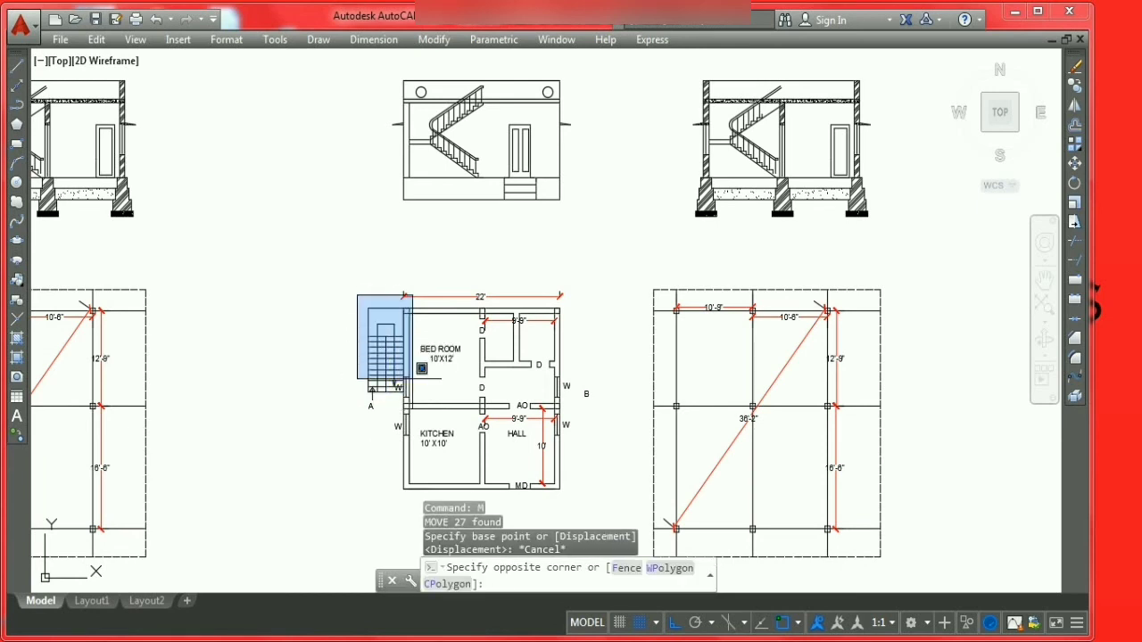
left_click(408, 409)
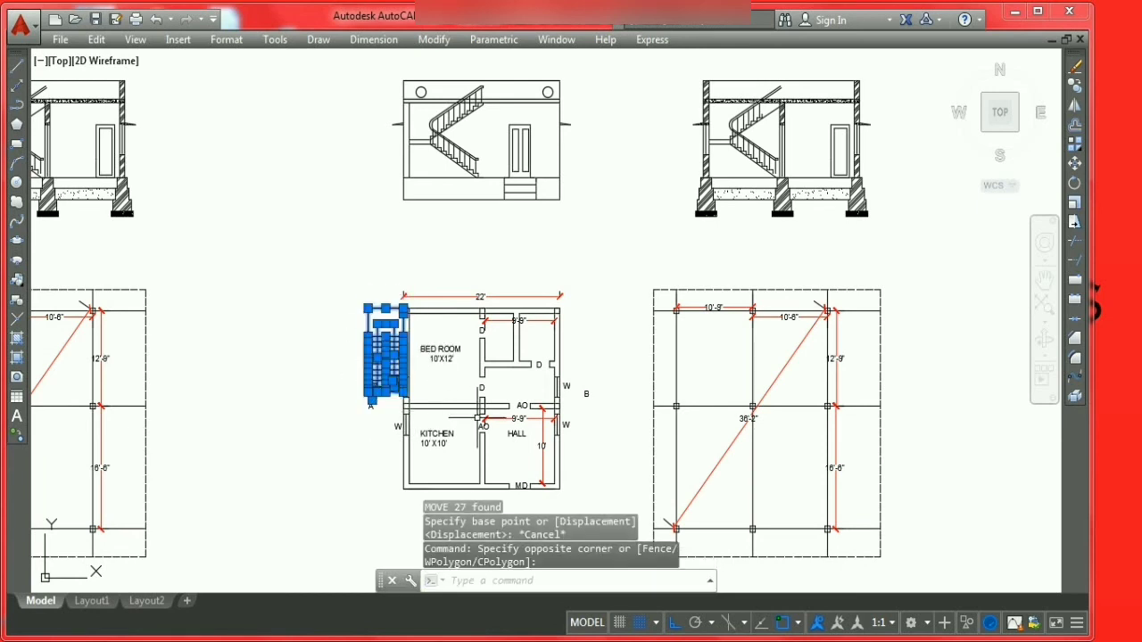
type("co")
key("Return")
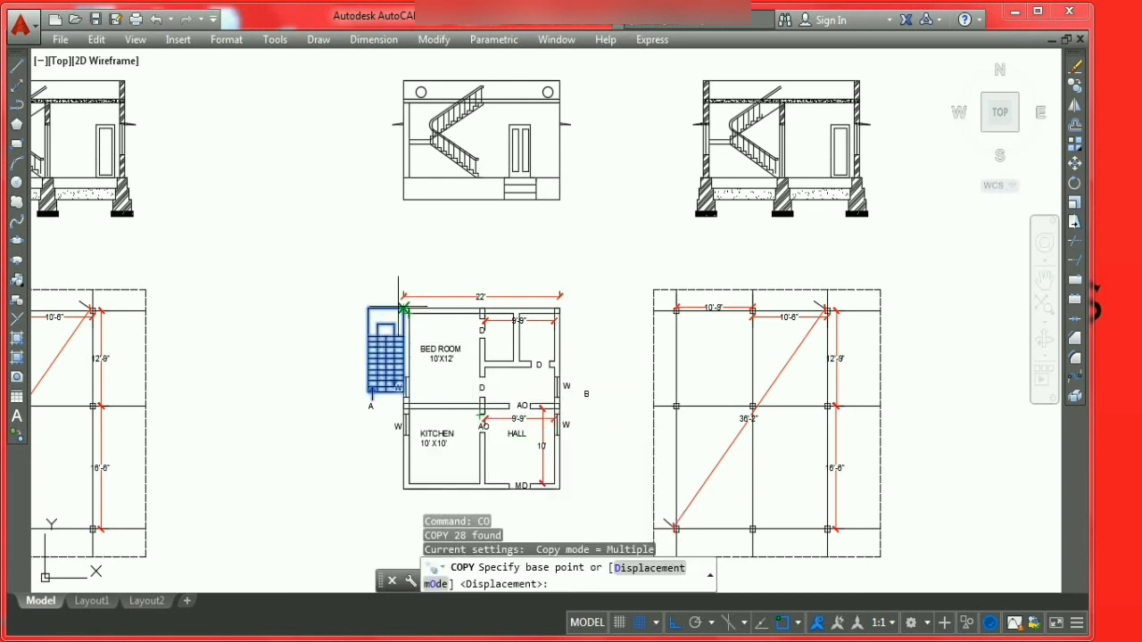
left_click(403, 309)
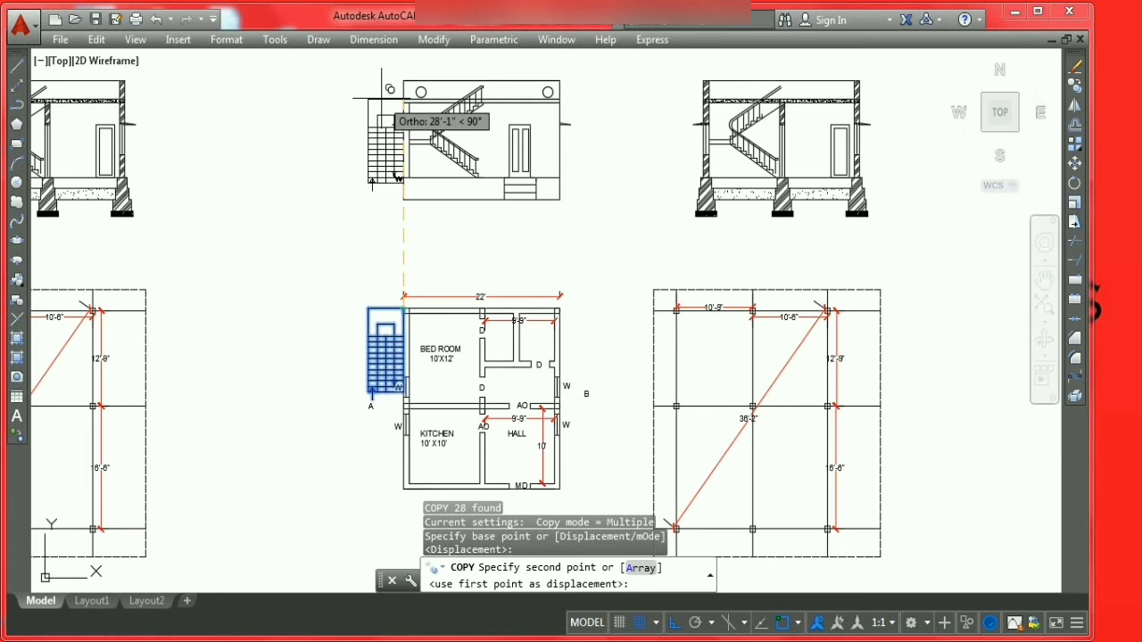
left_click(384, 98)
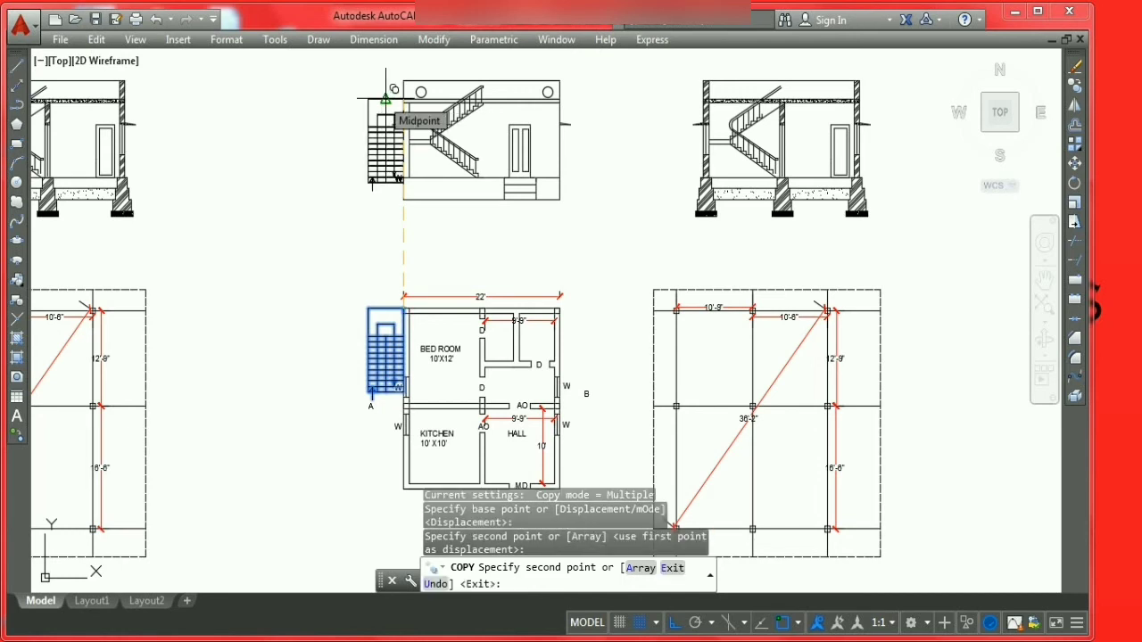
key("Escape")
key("Escape")
key("Escape")
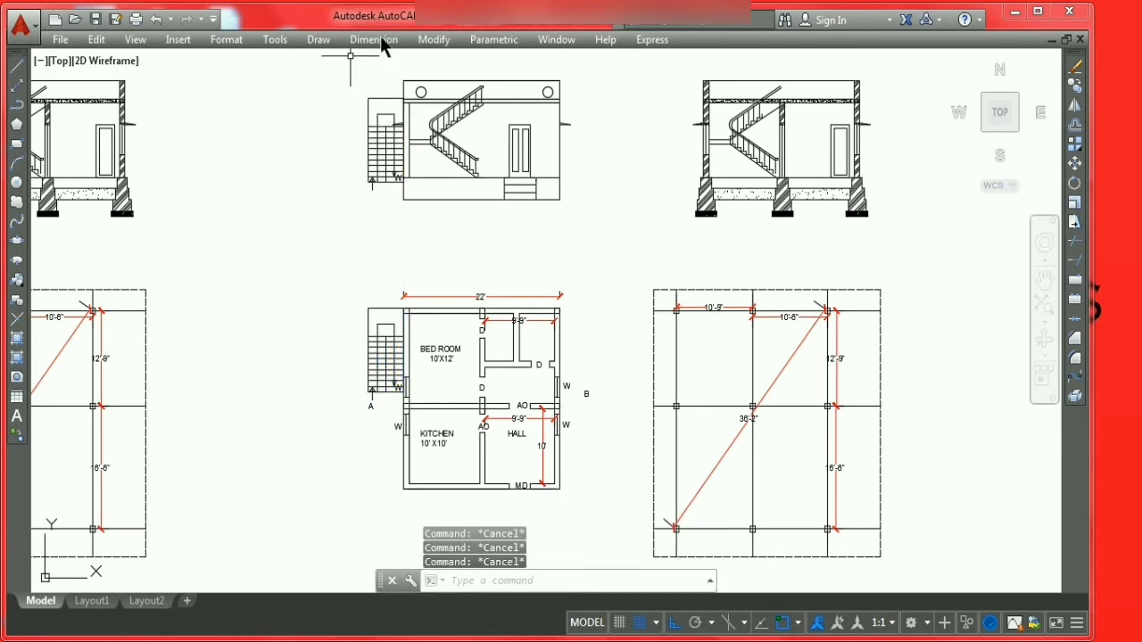
Step: Erase the two arrow symbols and the W label from the copied stair
scroll(386, 137, "up", 2)
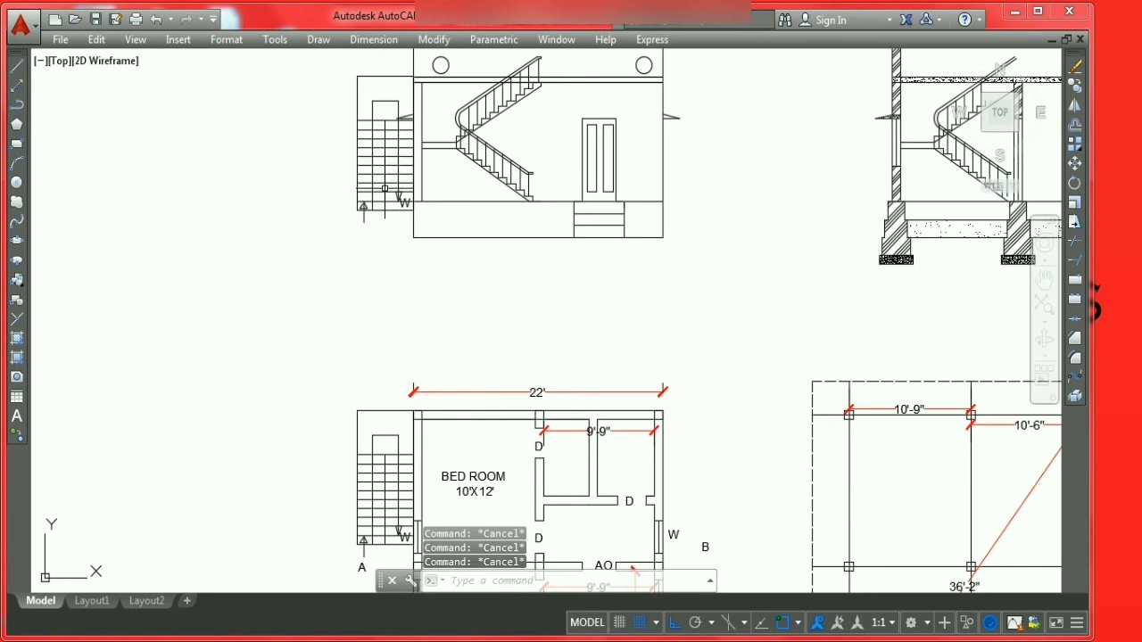
scroll(406, 215, "up", 2)
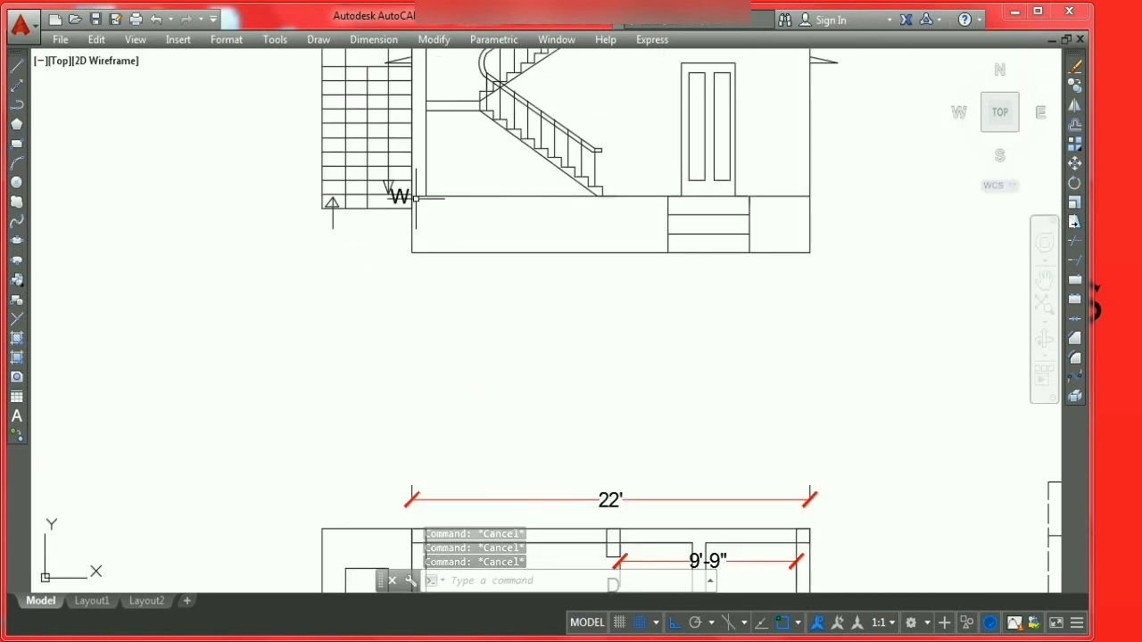
scroll(331, 196, "up", 4)
left_click(286, 158)
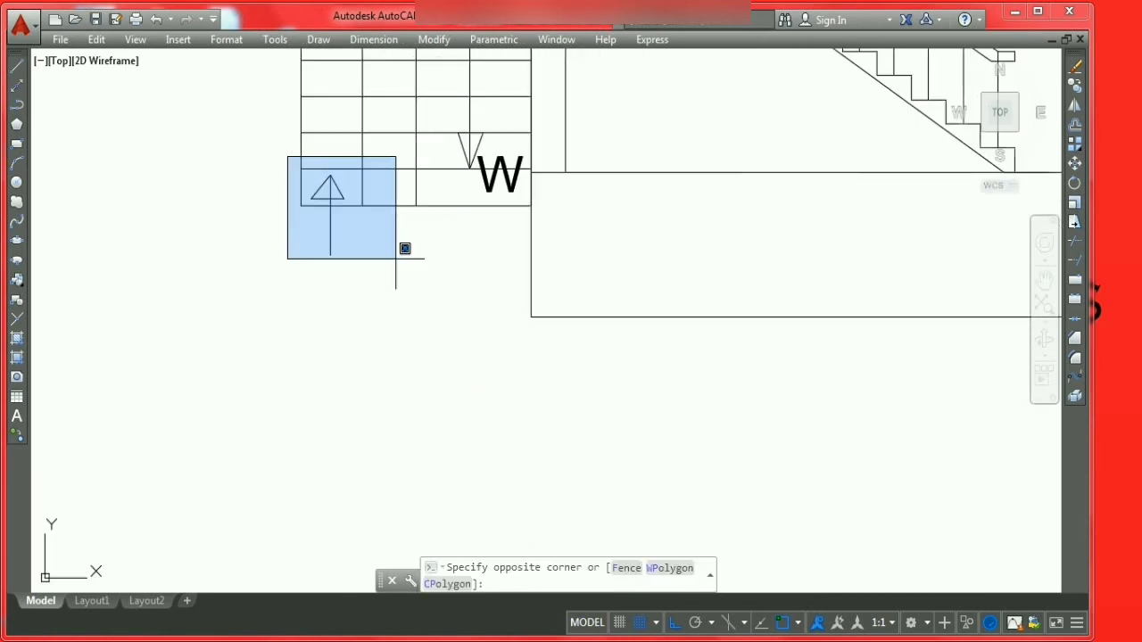
left_click(406, 272)
left_click(441, 114)
left_click(529, 198)
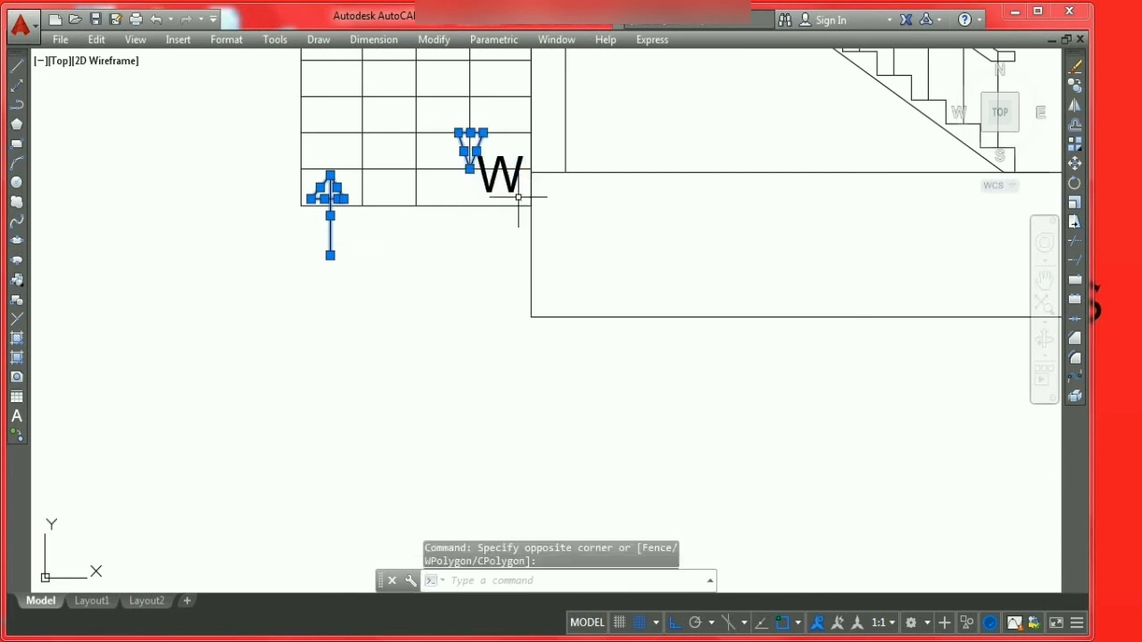
left_click(510, 182)
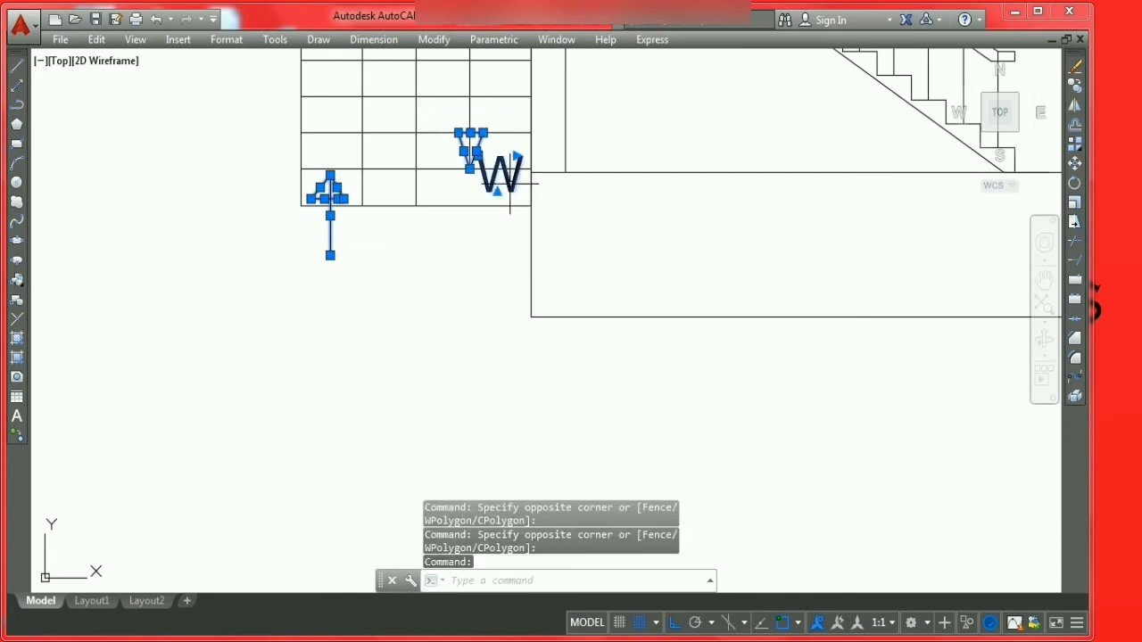
right_click(510, 183)
left_click(543, 290)
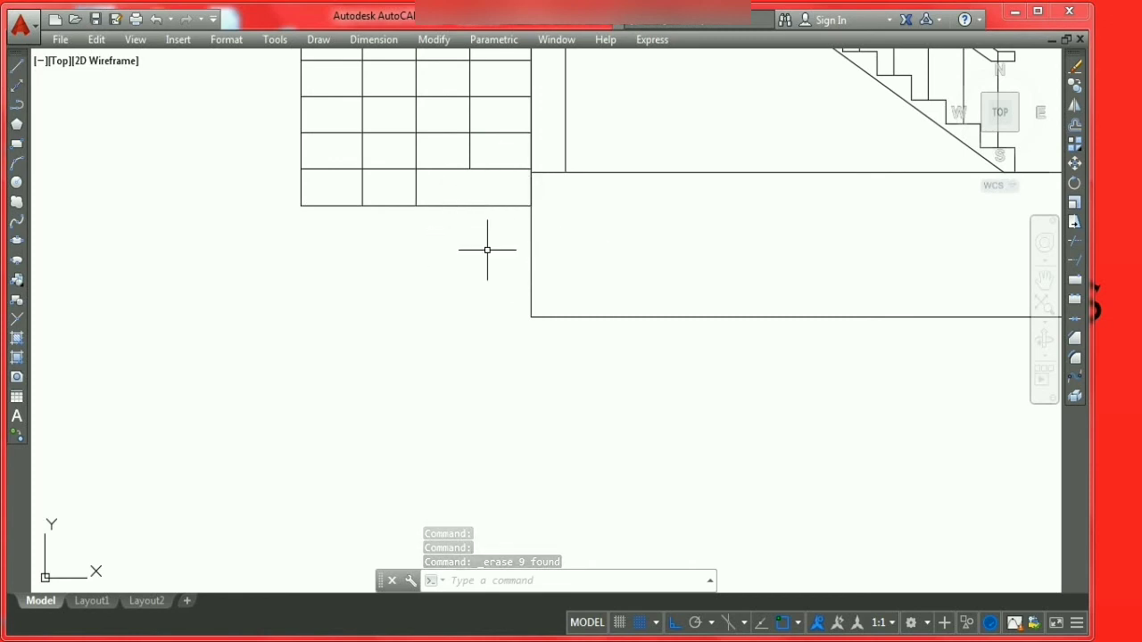
Step: Erase the short diagonal line at the top of the copied stair
scroll(488, 301, "down", 3)
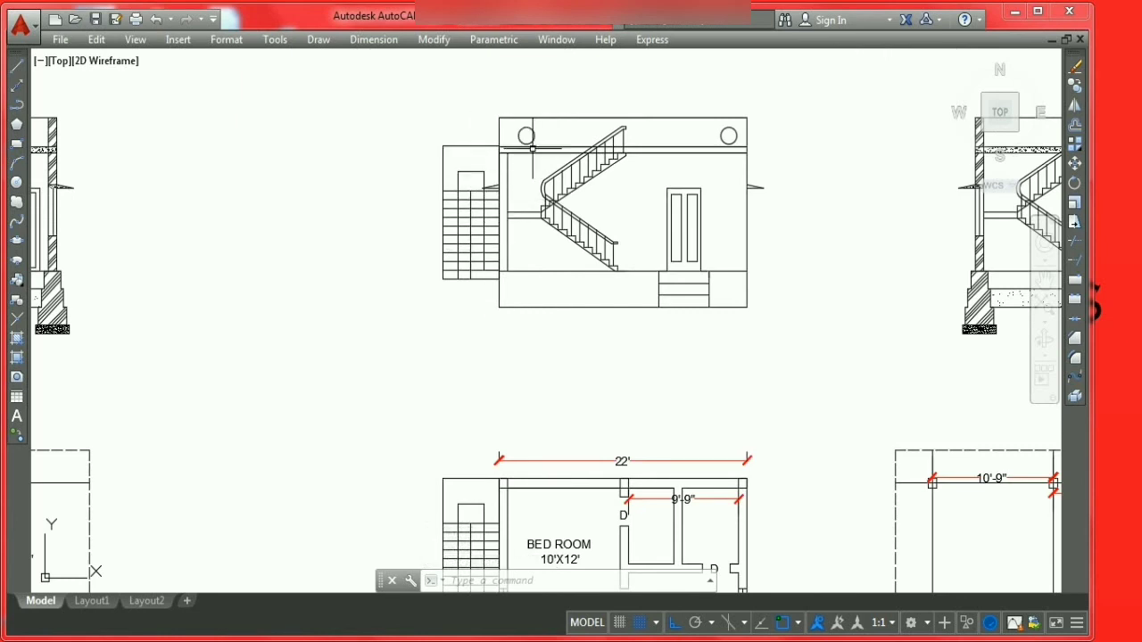
scroll(481, 239, "up", 2)
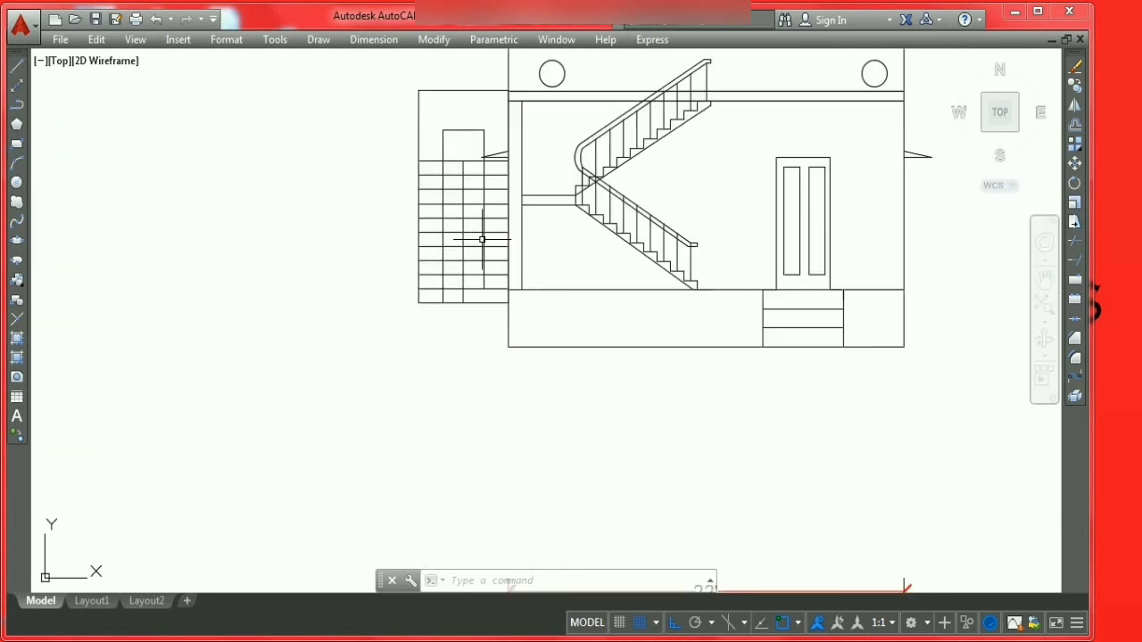
scroll(487, 138, "up", 2)
left_click(504, 113)
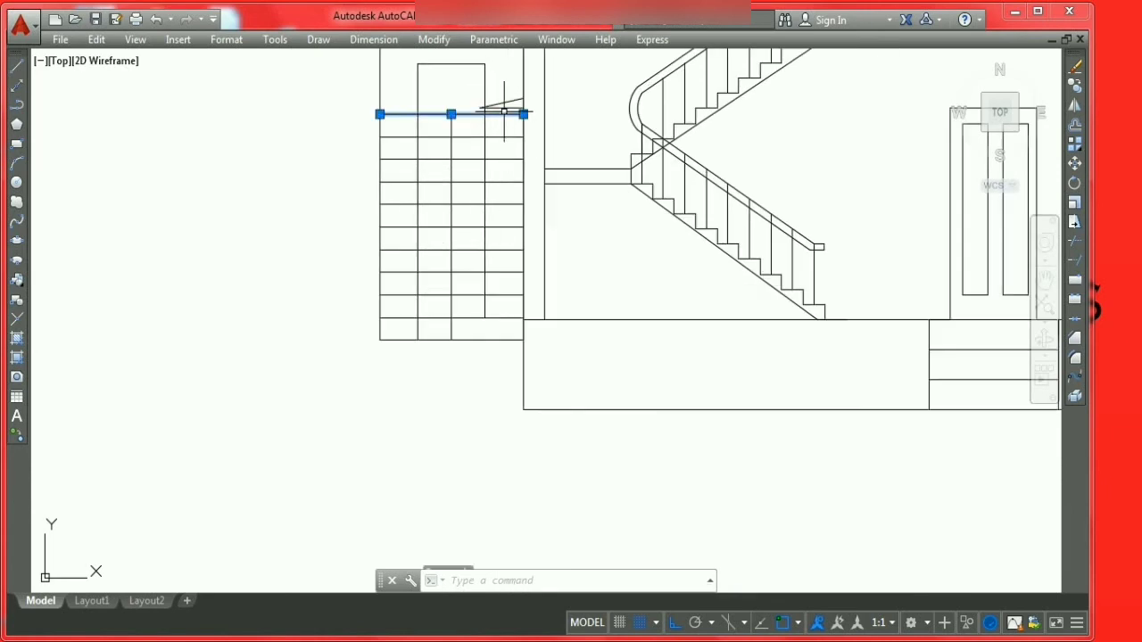
left_click(510, 82)
key("Escape")
key("Escape")
scroll(496, 103, "up", 2)
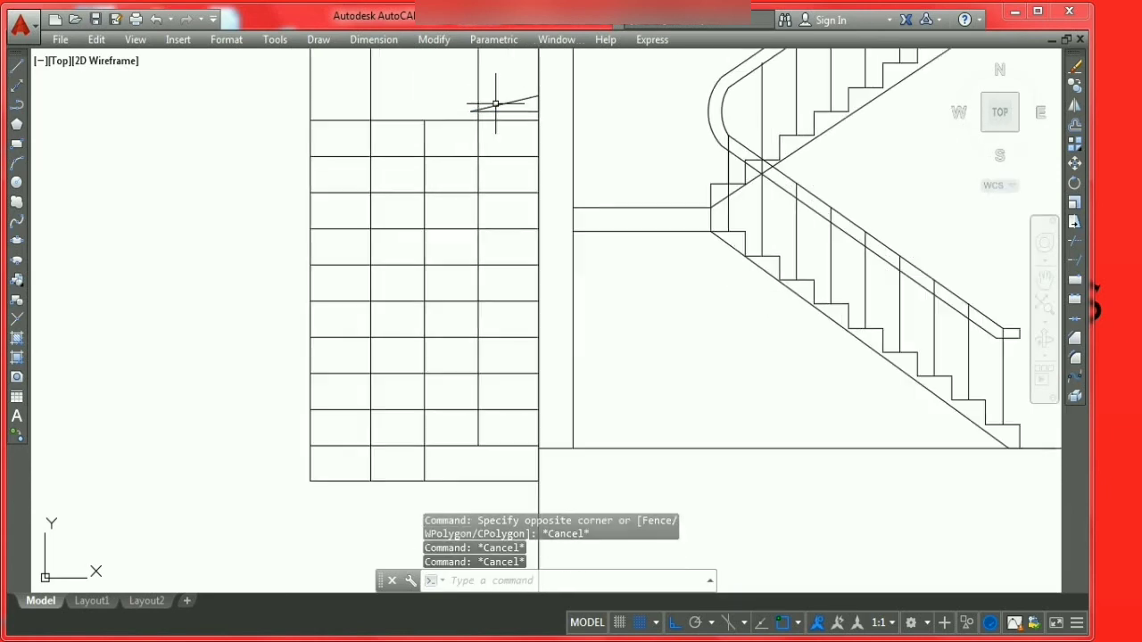
left_click(504, 119)
left_click(505, 104)
key("Escape")
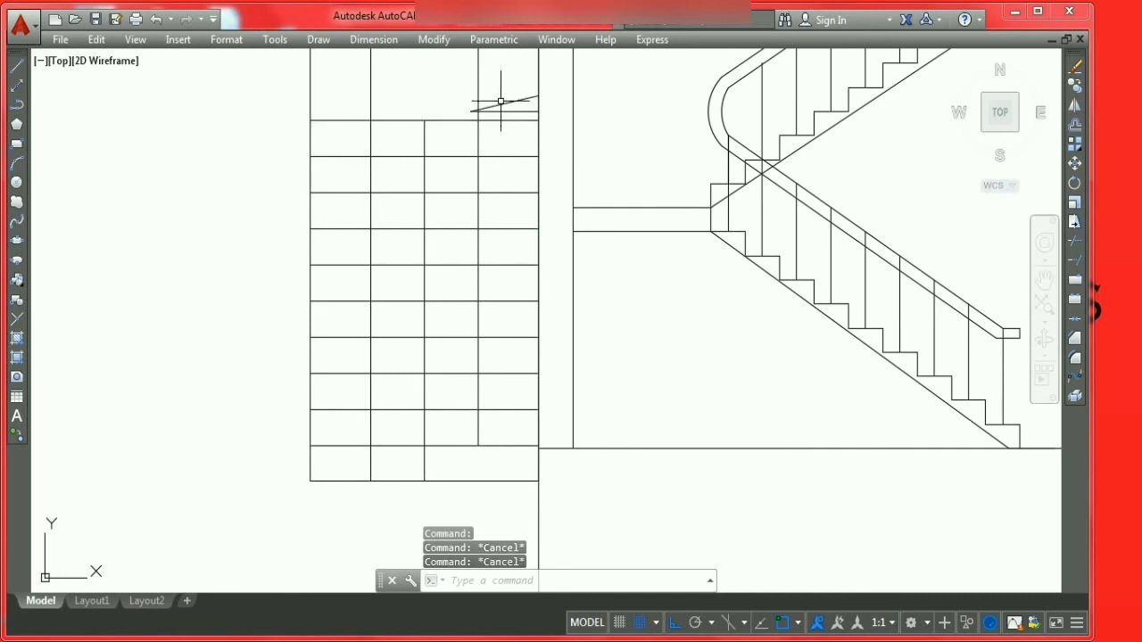
left_click(507, 104)
key("Escape")
left_click(509, 104)
left_click(510, 104)
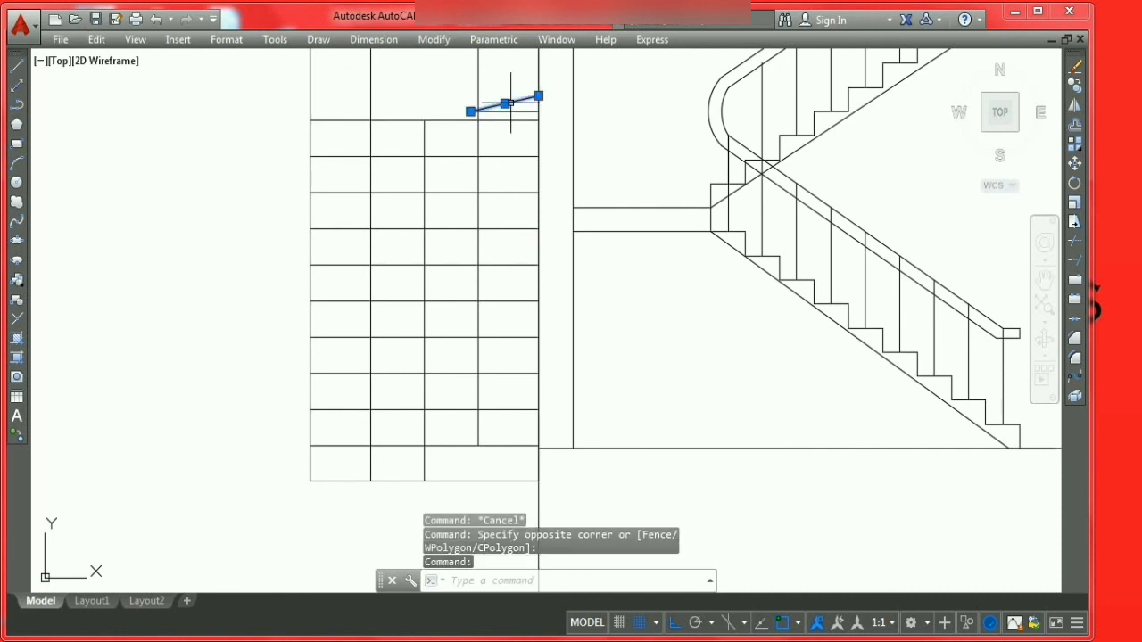
right_click(511, 104)
left_click(546, 207)
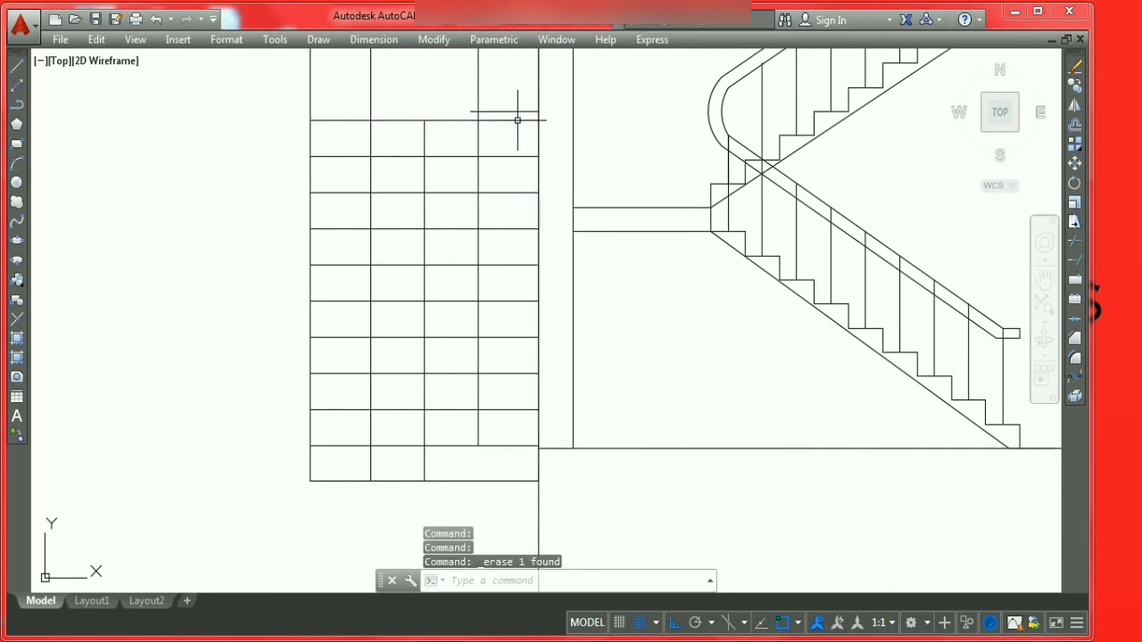
Step: Delete the short line just above the stair block
left_click(520, 111)
right_click(522, 110)
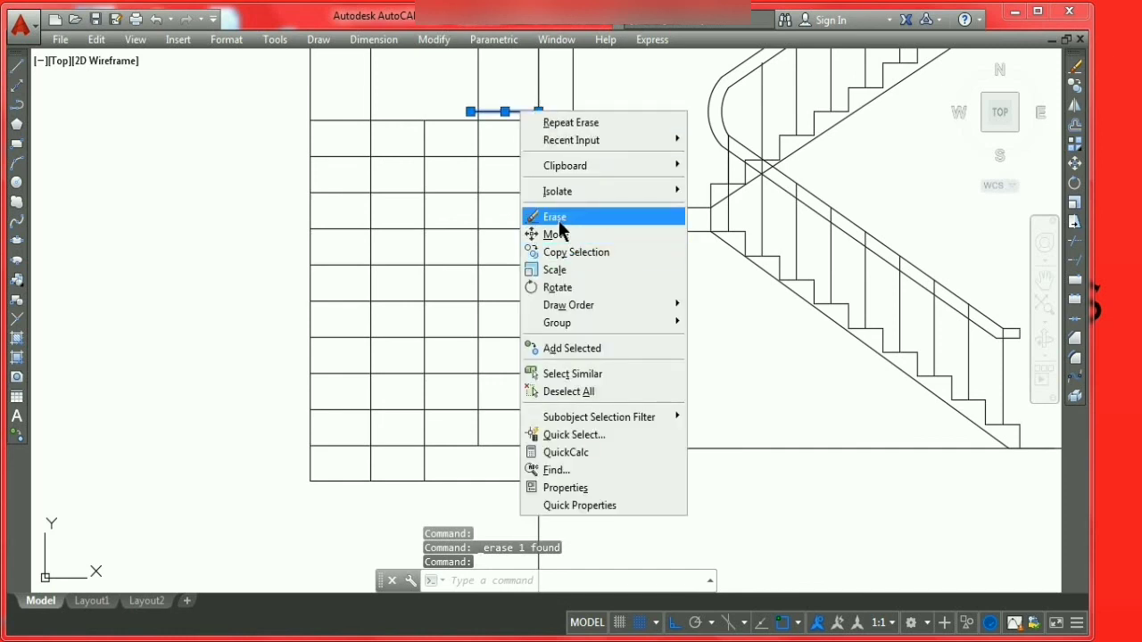
left_click(559, 217)
scroll(486, 285, "down", 5)
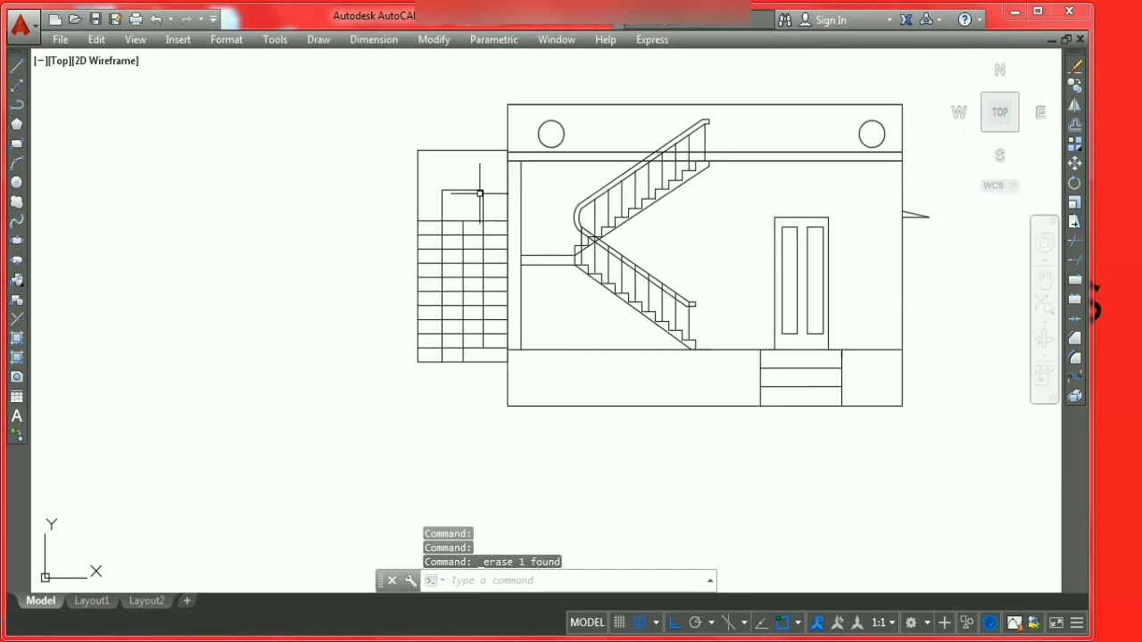
scroll(479, 194, "up", 2)
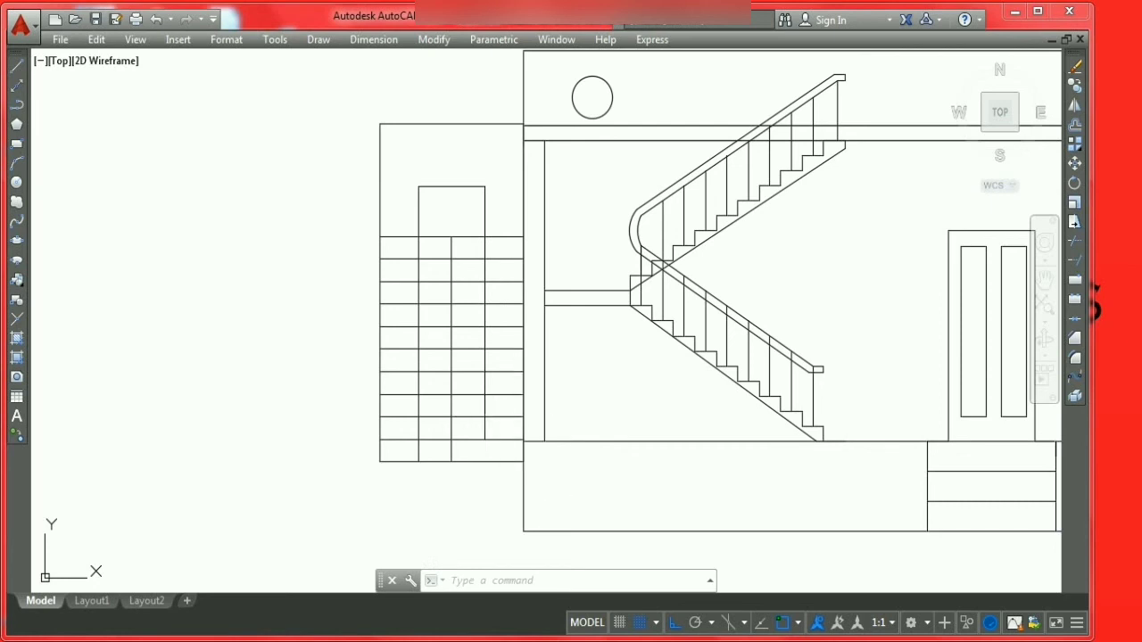
Step: Erase the extra vertical line and trim away the stair's rightmost column
left_click(485, 427)
right_click(486, 427)
left_click(524, 118)
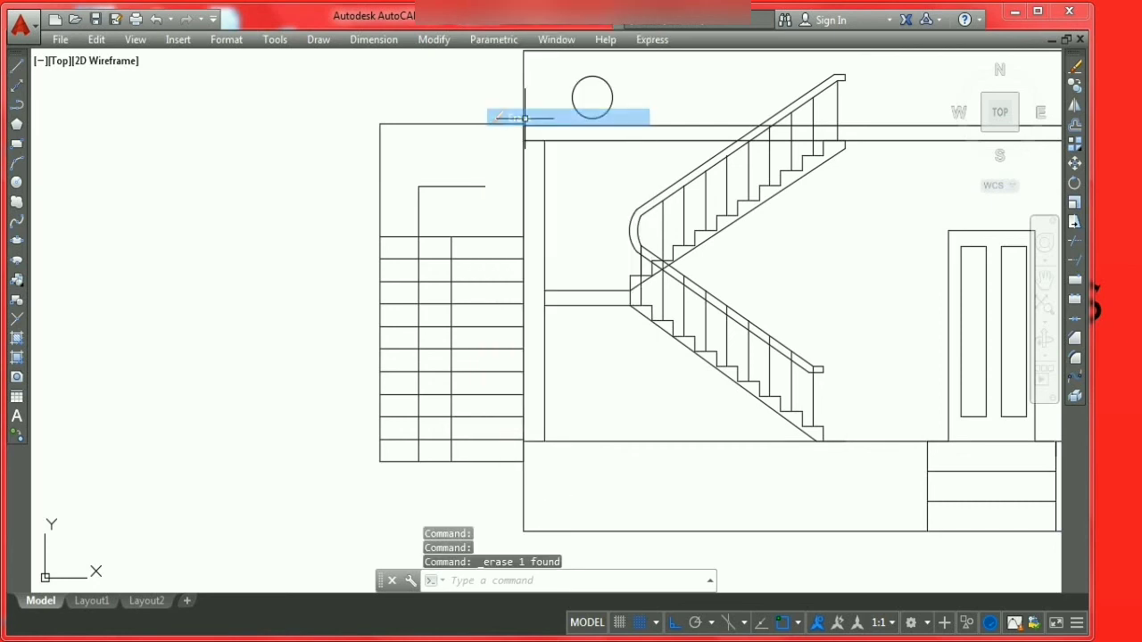
type("t")
key("Return")
key("Return")
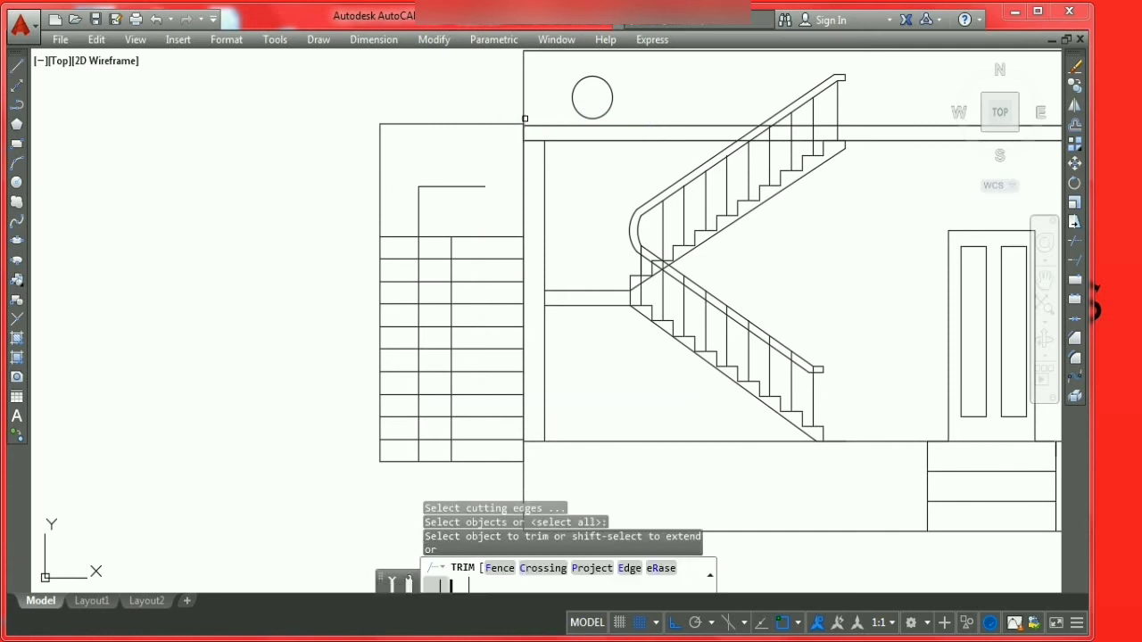
left_click(511, 474)
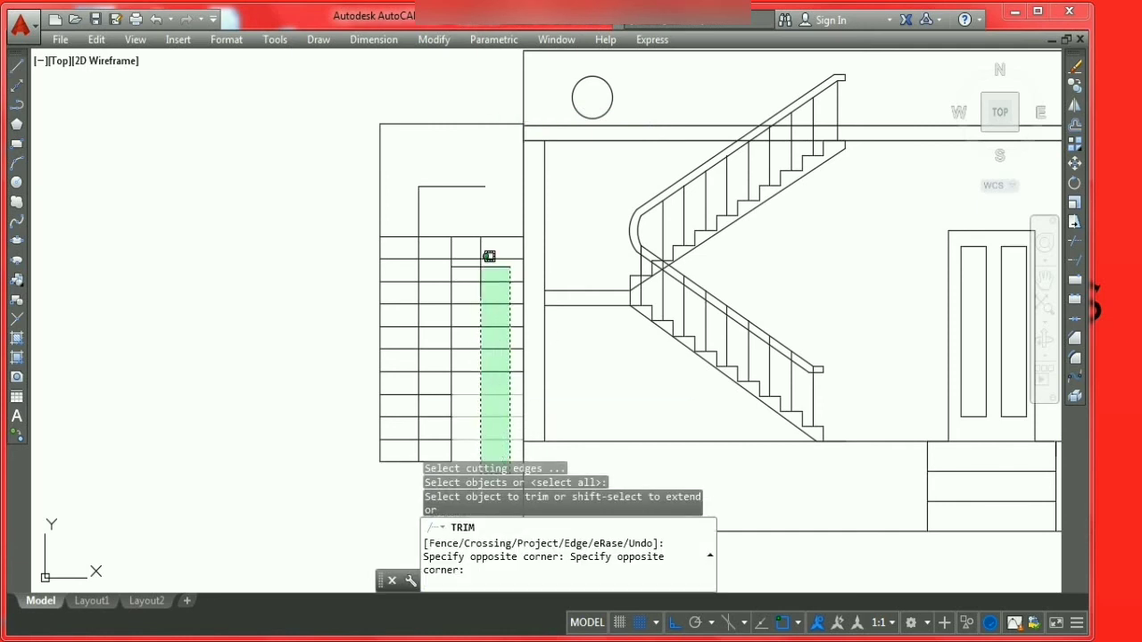
left_click(463, 213)
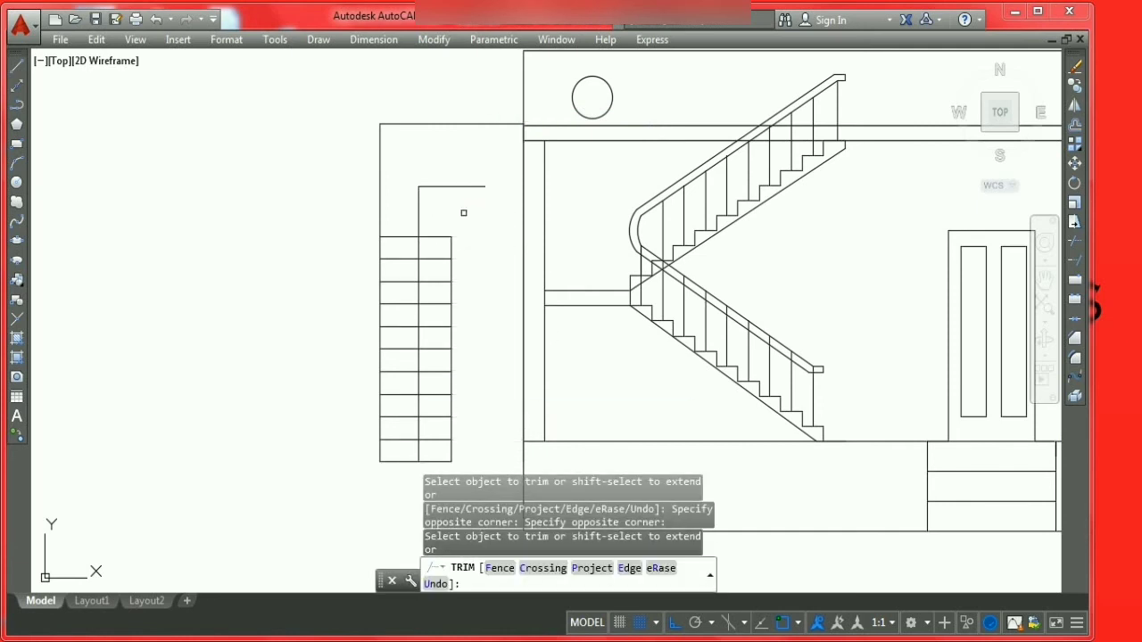
key("Escape")
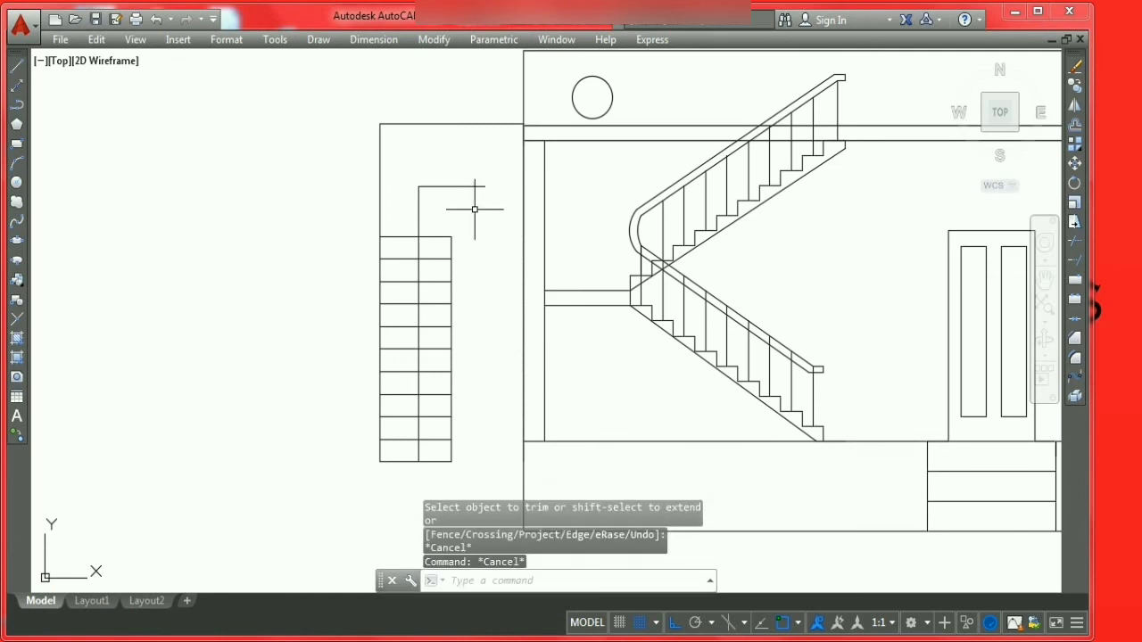
Step: Draw a line from the wall's bottom corner to the stair corner, then undo it
type("l")
key("Return")
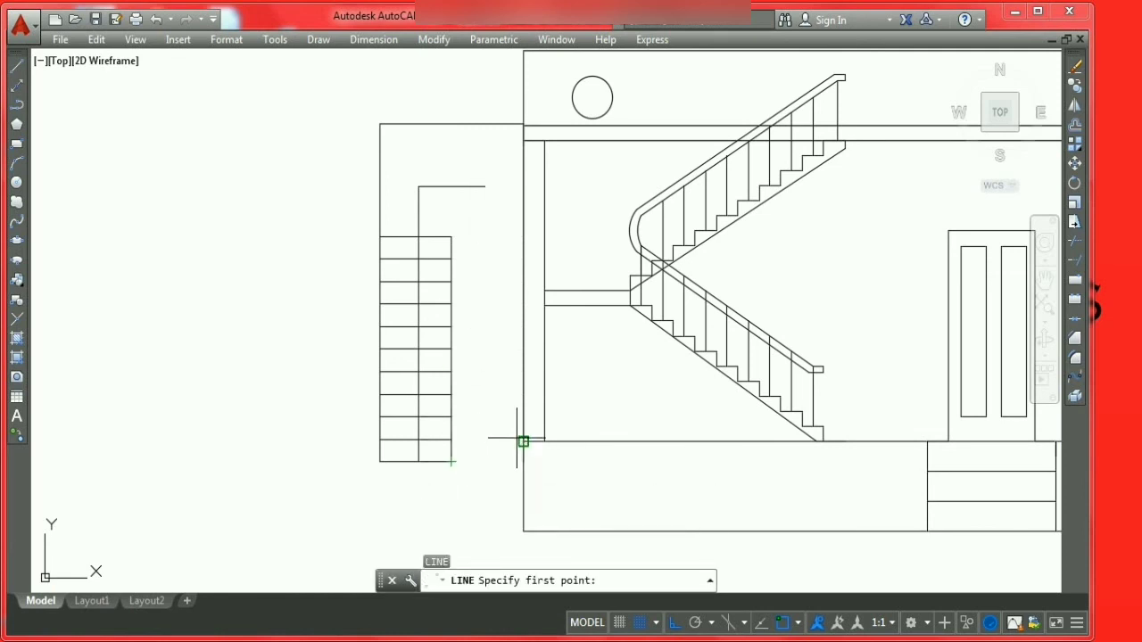
left_click(523, 440)
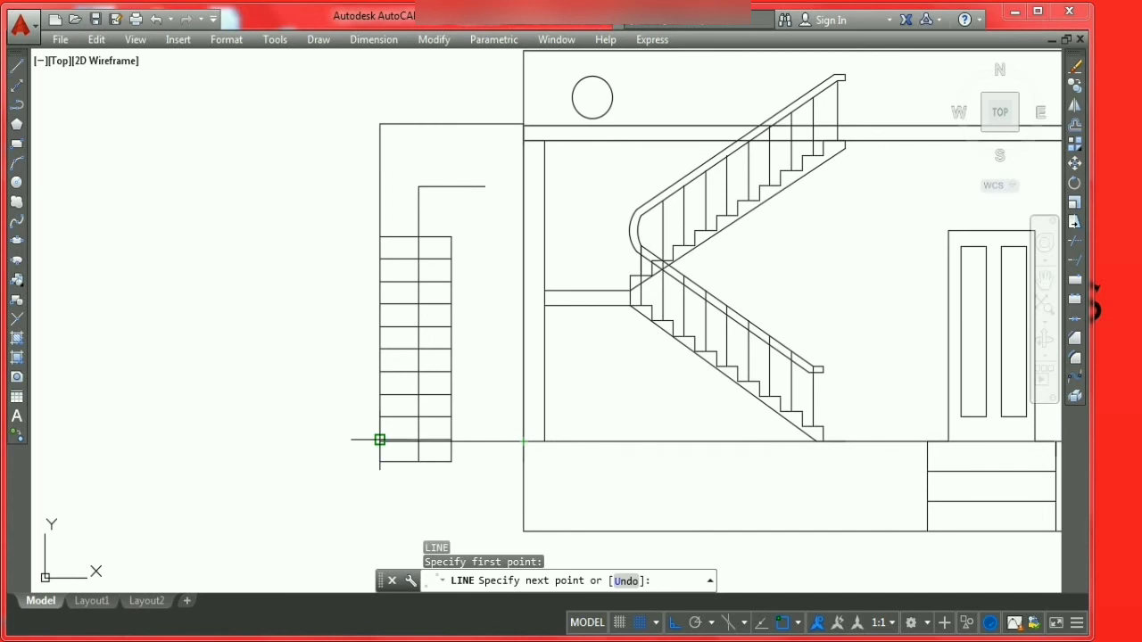
left_click(379, 440)
key("Escape")
scroll(452, 472, "up", 4)
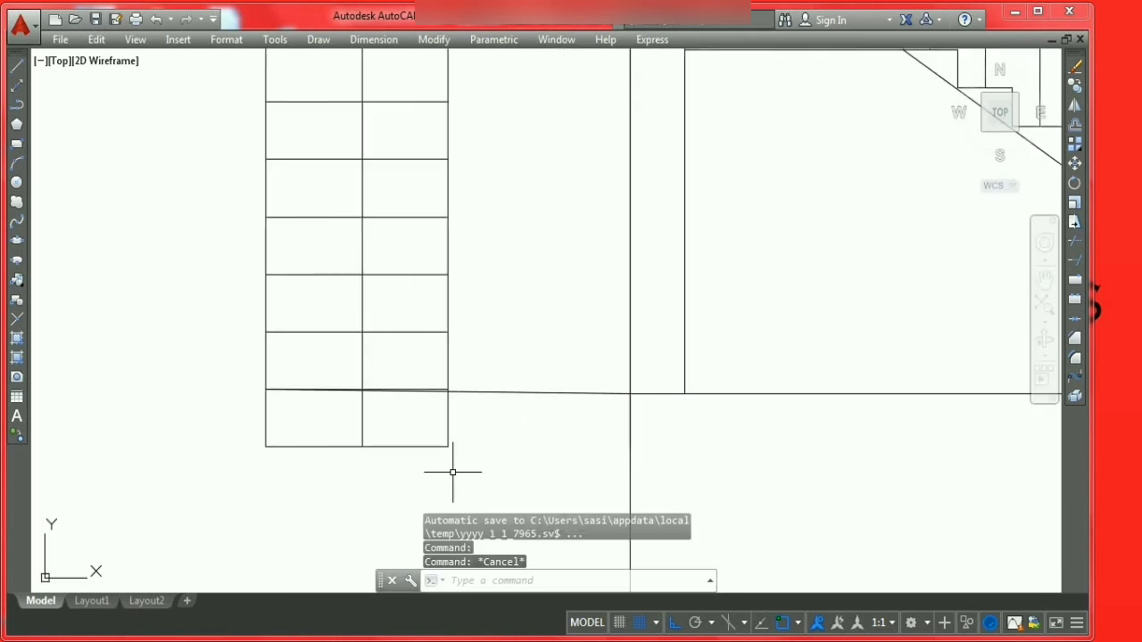
left_click(520, 428)
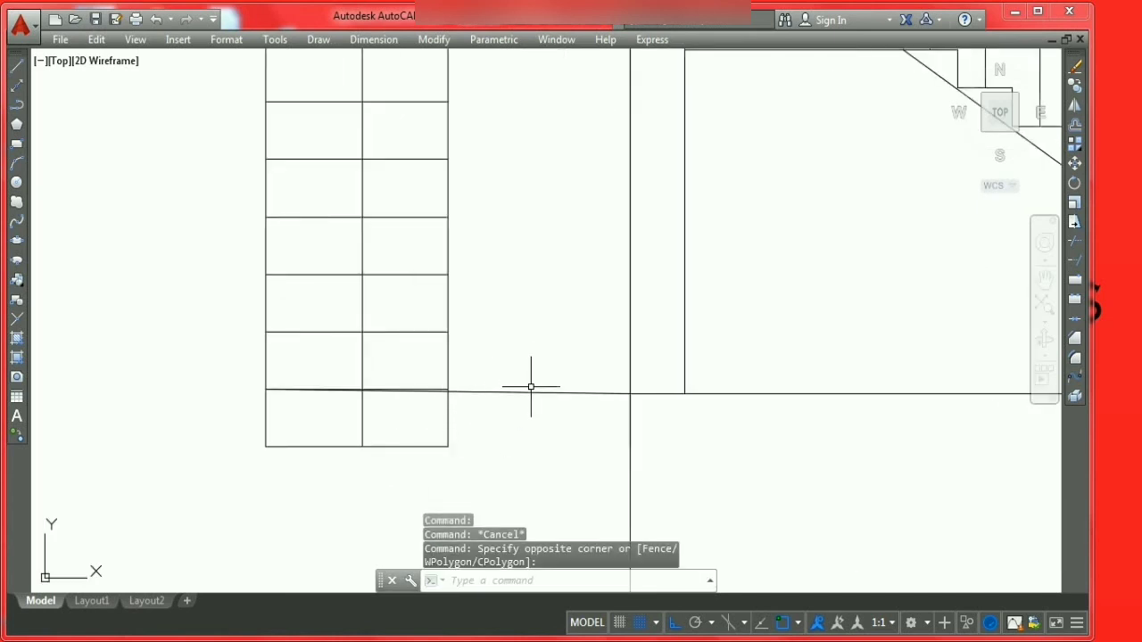
key("ctrl+z")
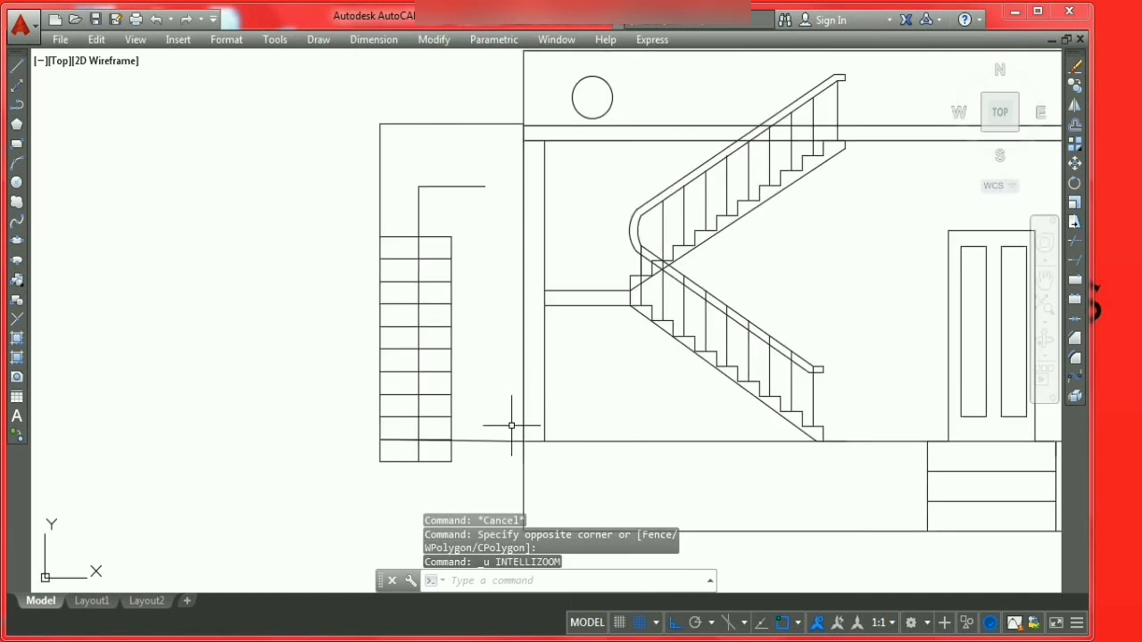
key("ctrl+z")
scroll(453, 471, "up", 2)
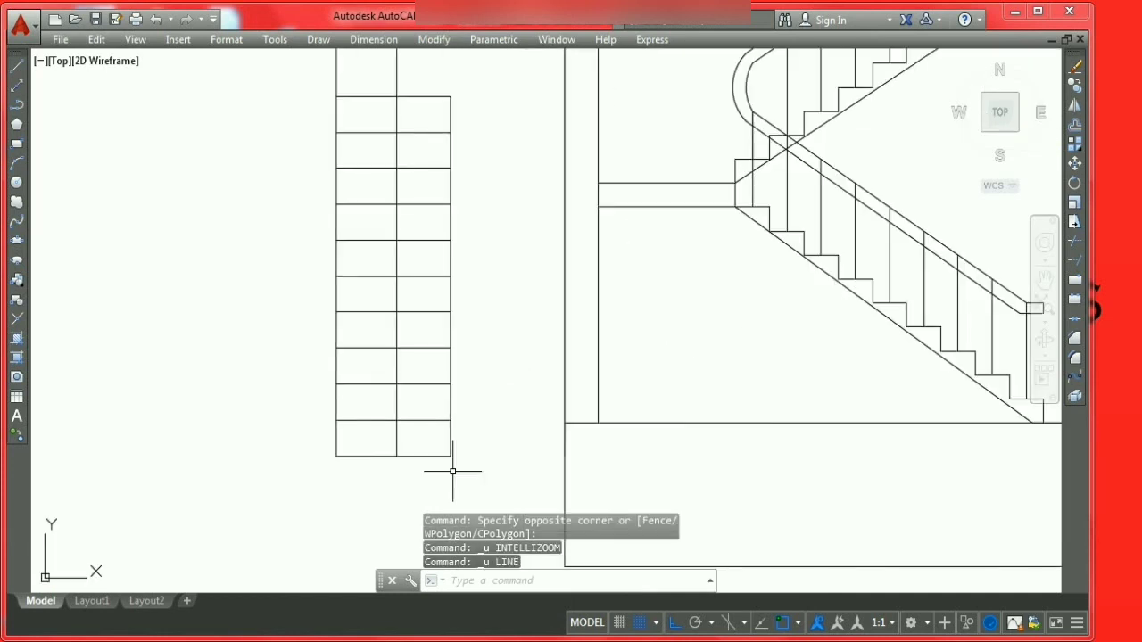
Step: Draw a horizontal ground-level line from the stair's bottom corner with ortho on
type("l")
key("BackSpace")
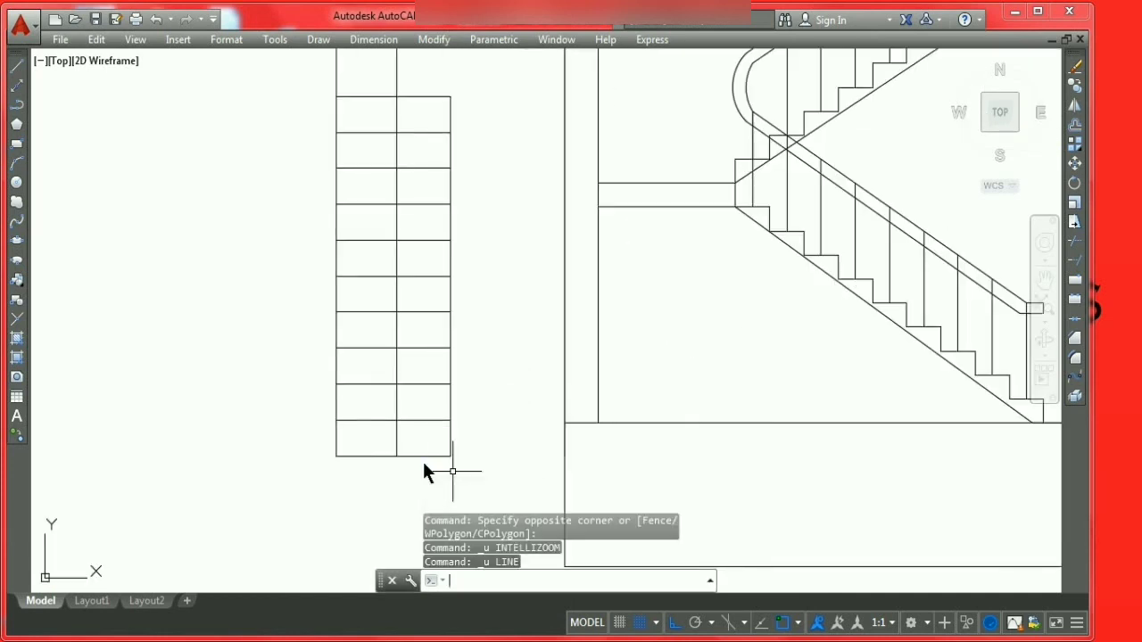
type("l")
key("Return")
left_click(564, 423)
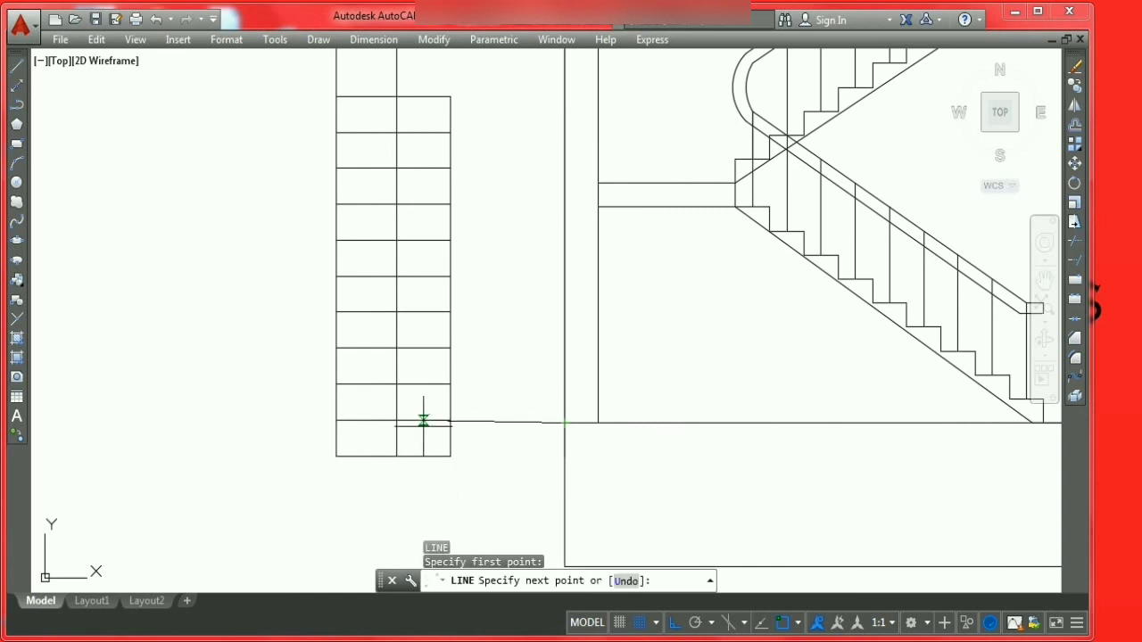
scroll(349, 438, "up", 2)
scroll(293, 382, "up", 2)
scroll(200, 364, "up", 2)
key("F8")
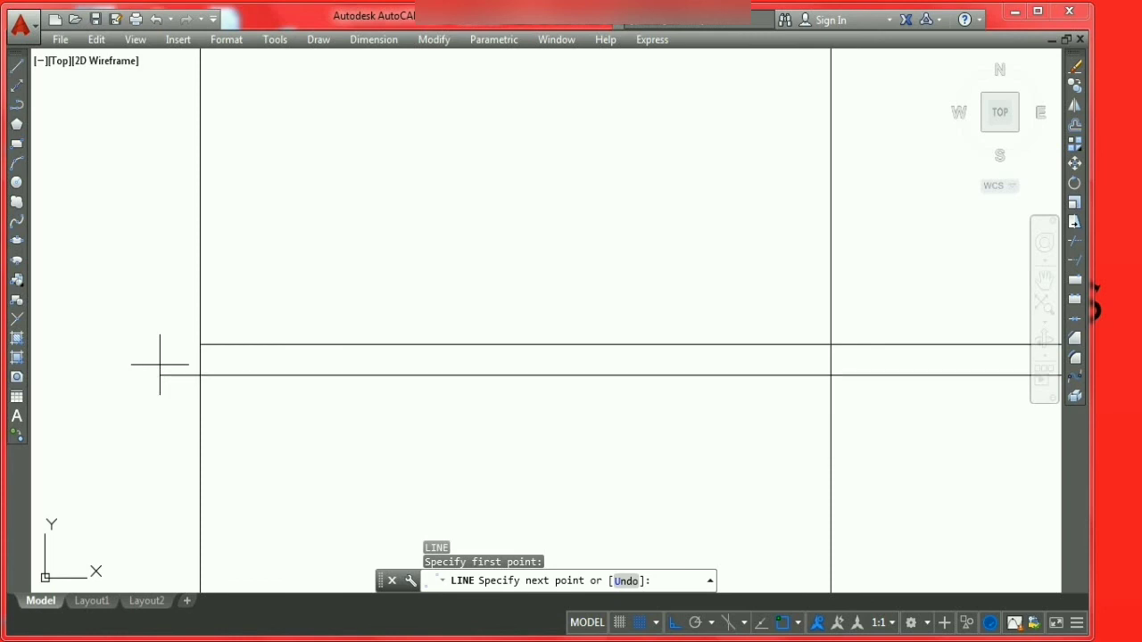
left_click(160, 365)
key("Escape")
scroll(387, 361, "down", 3)
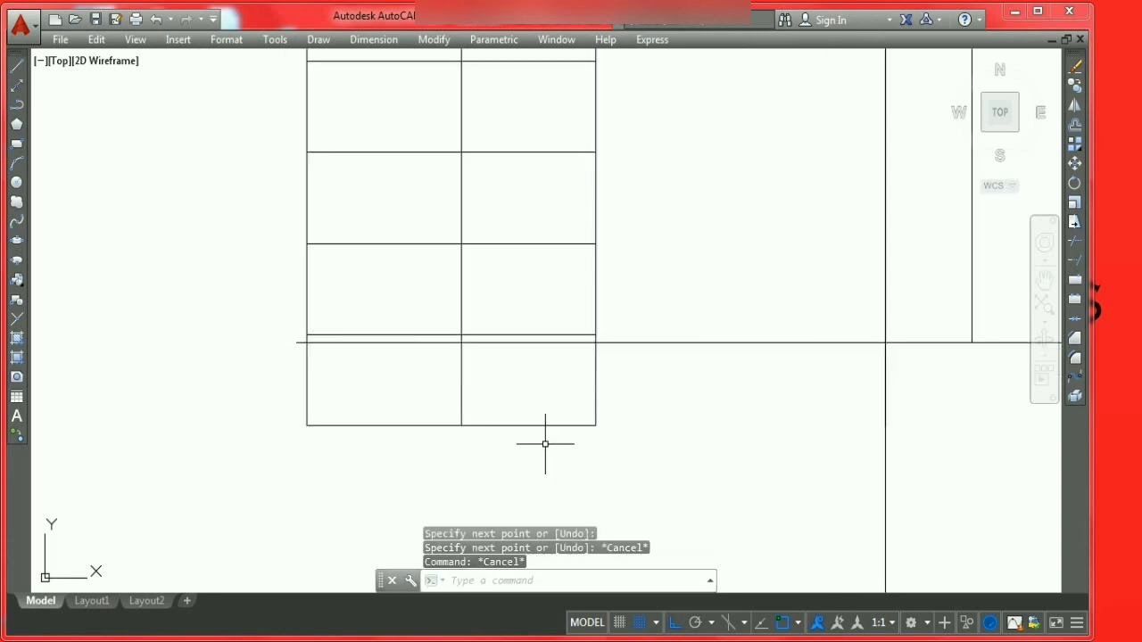
Step: Trim the vertical segments of the stair's bottom row at the new line
type("t")
key("Return")
key("Return")
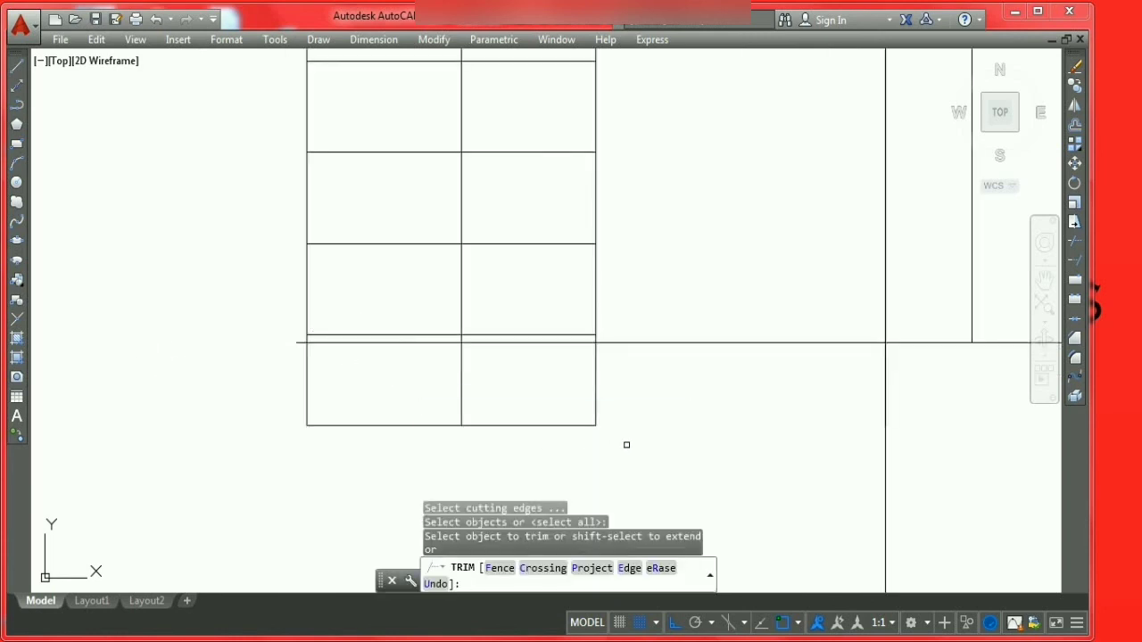
left_click(624, 438)
left_click(324, 390)
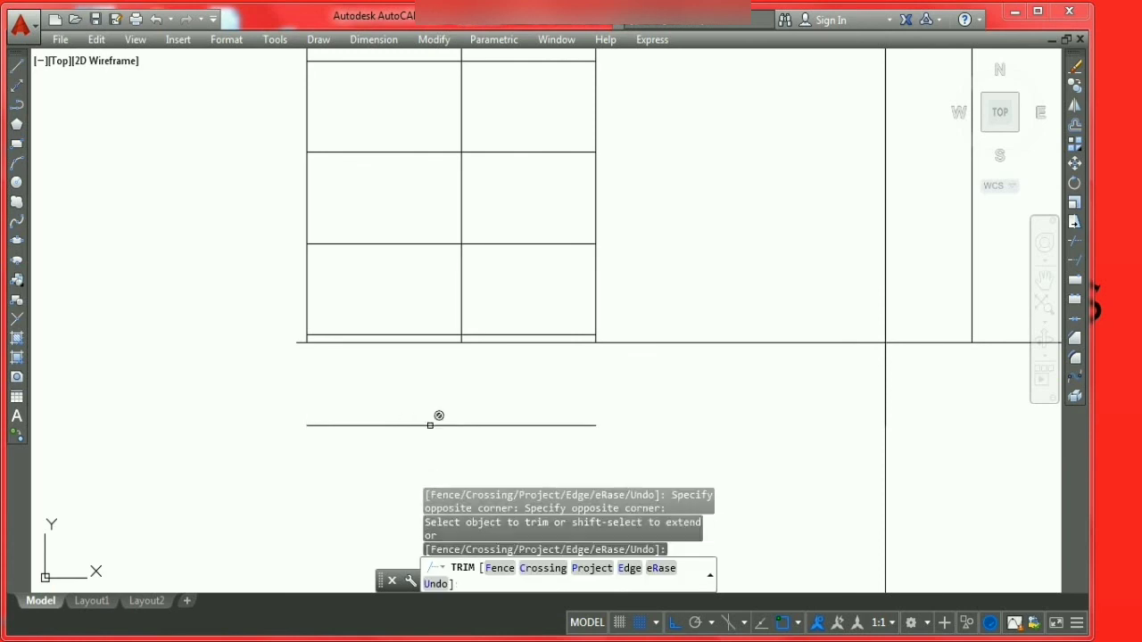
key("Escape")
Step: Delete the two leftover horizontal lines below the stair
left_click(434, 446)
left_click(390, 396)
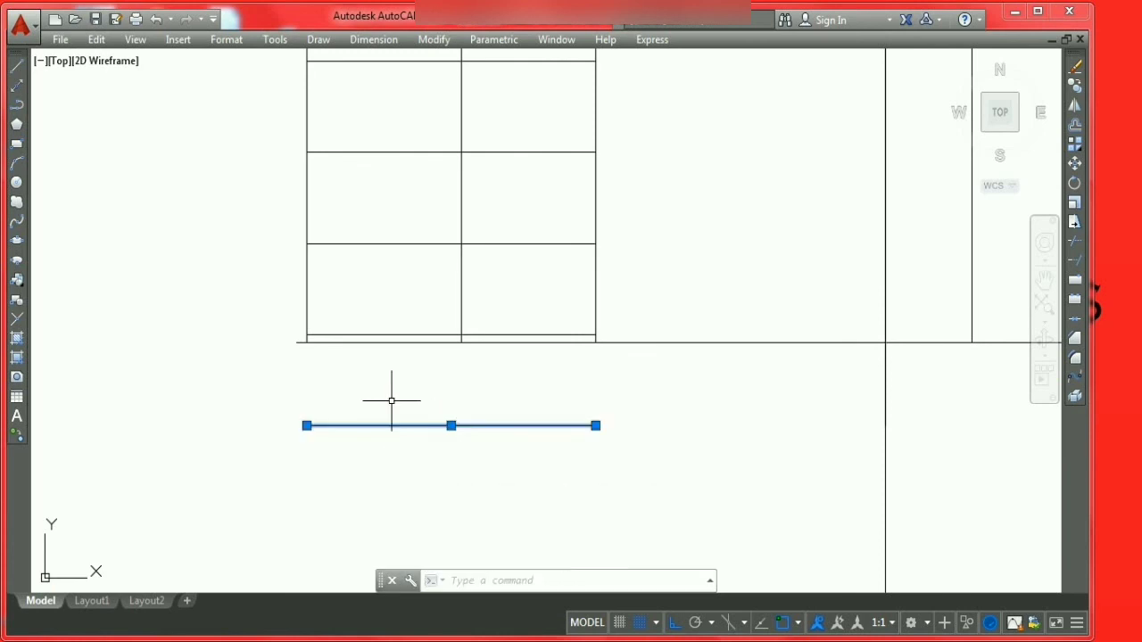
left_click(408, 336)
right_click(410, 336)
left_click(446, 369)
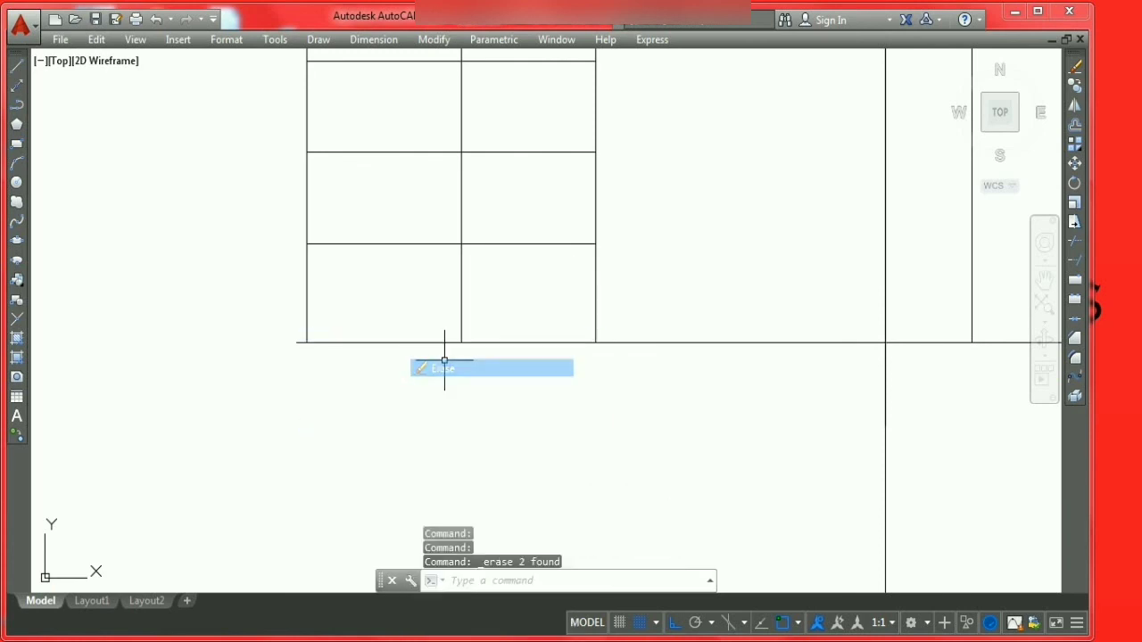
Step: Trim away the leftover stub on the stair's left side
type("tr")
key("Return")
key("Return")
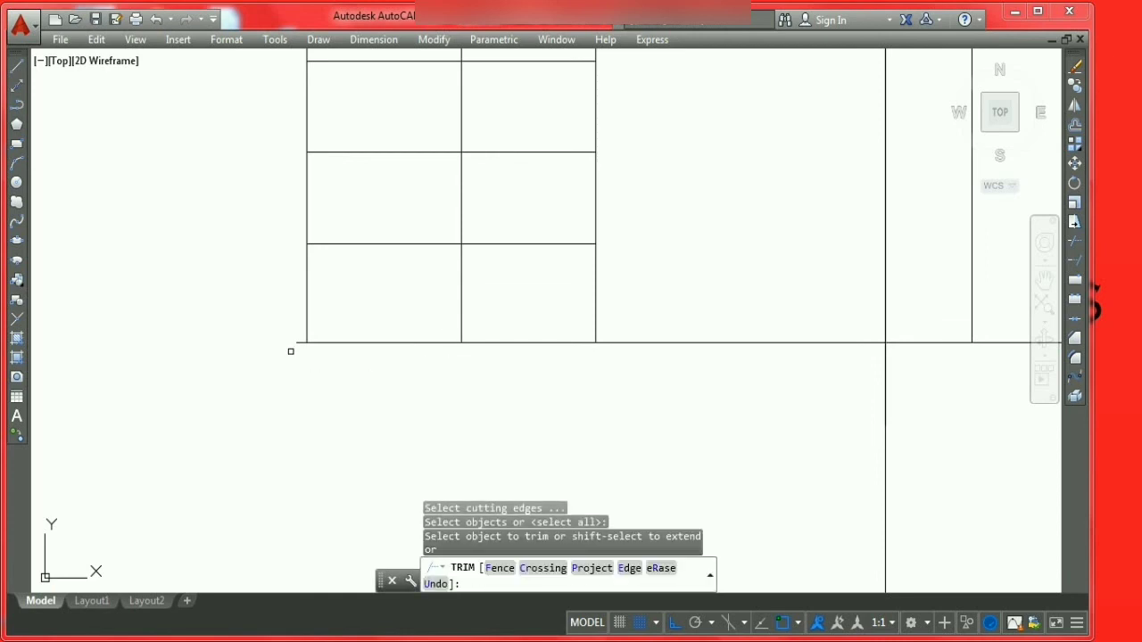
scroll(289, 352, "up", 4)
left_click_drag(324, 344, 271, 289)
scroll(358, 421, "down", 3)
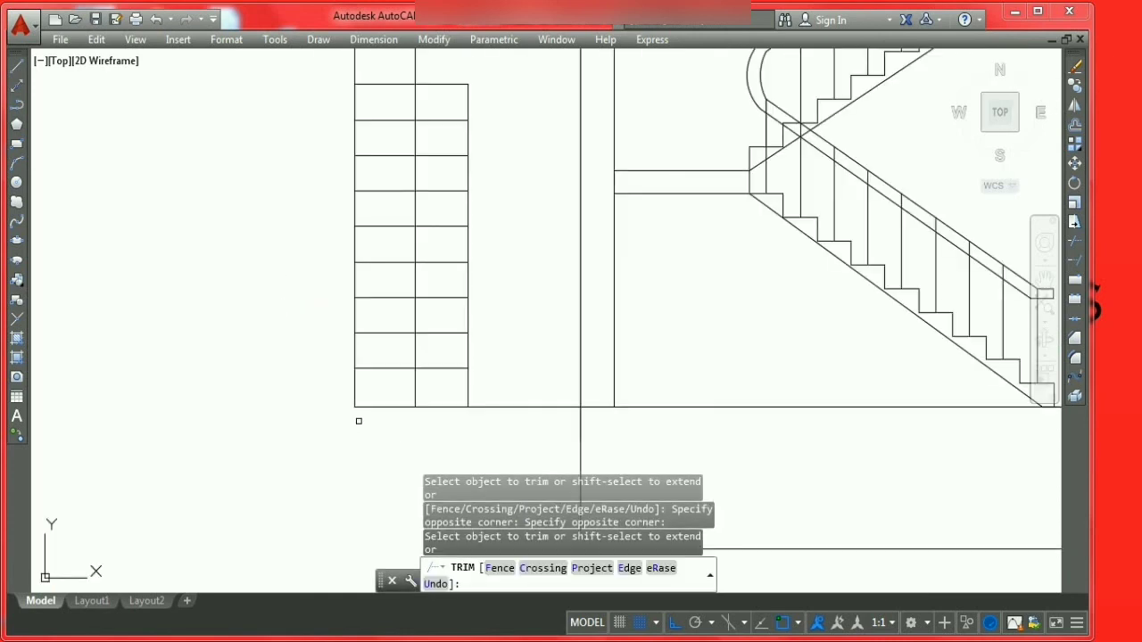
scroll(374, 406, "down", 1)
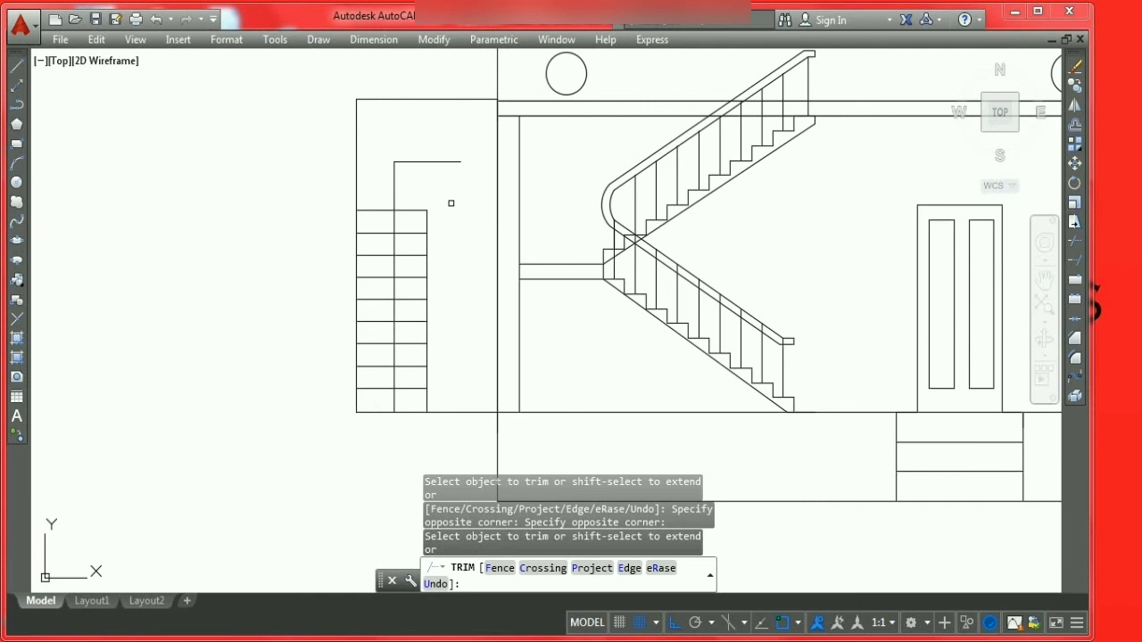
Step: Draw a vertical line from the stair block's top endpoint to the elevation's top edge
key("Escape")
type("l")
key("Return")
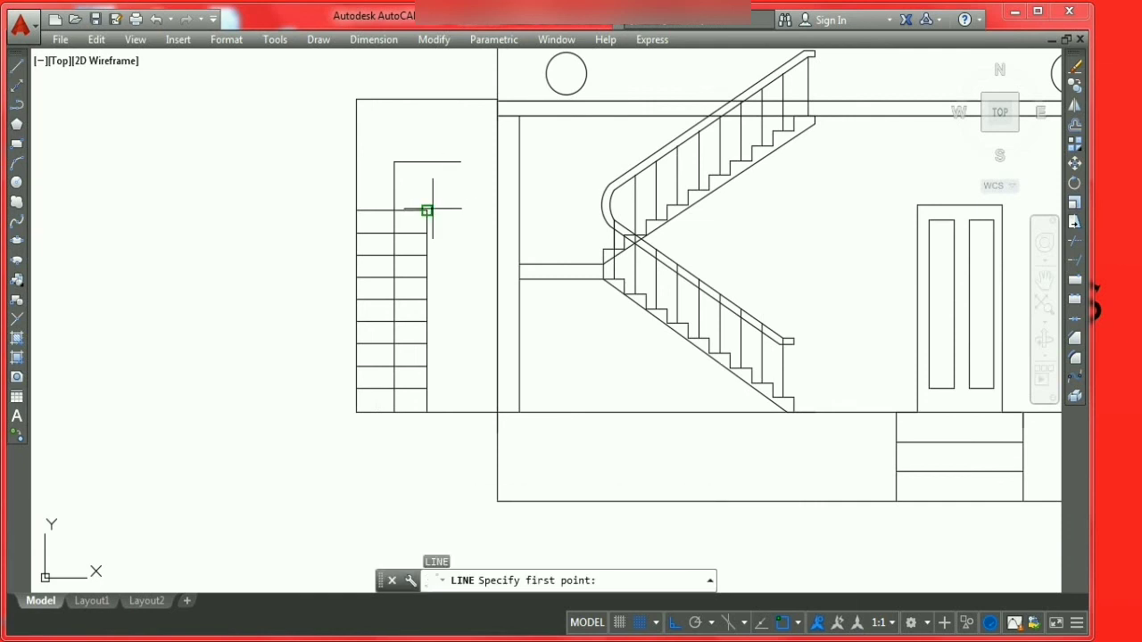
left_click(426, 211)
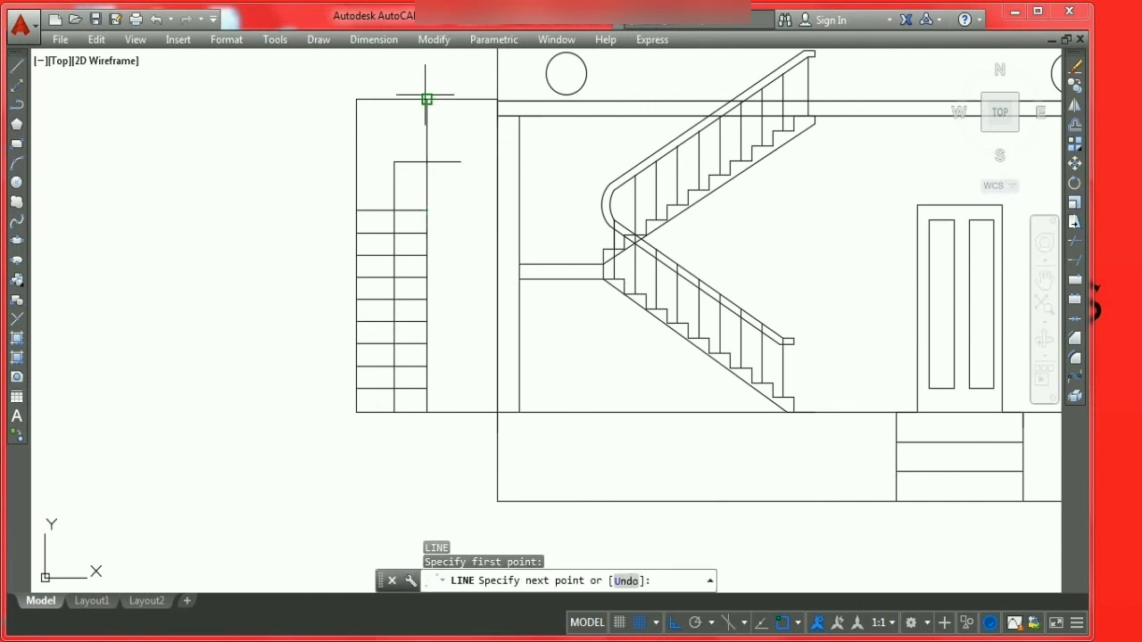
left_click(426, 99)
key("Escape")
key("Escape")
key("Escape")
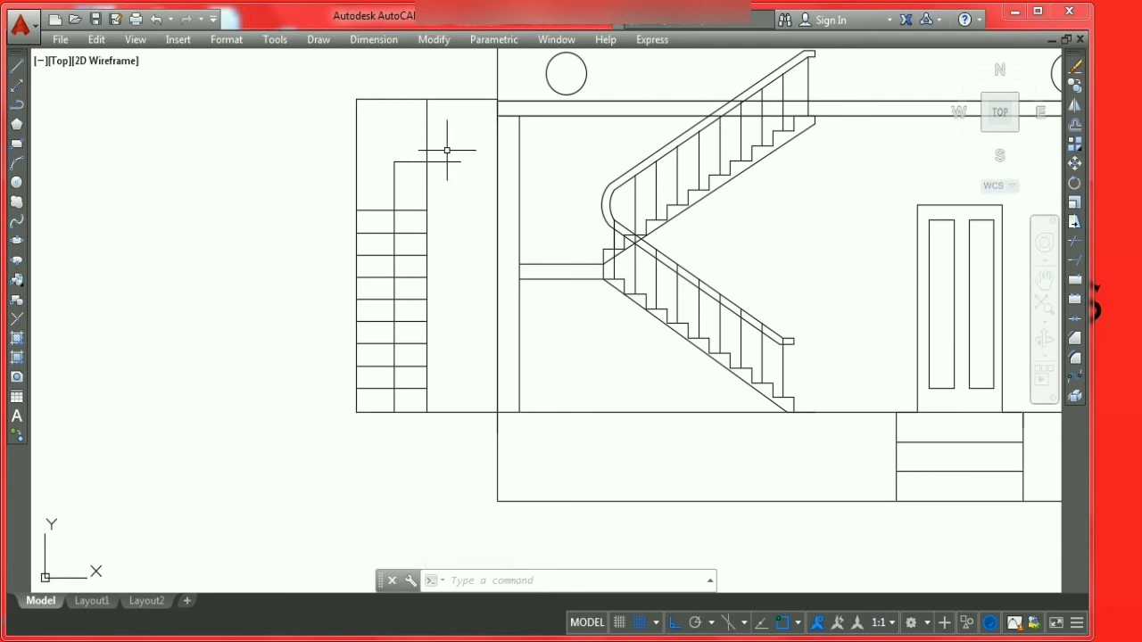
scroll(505, 224, "down", 3)
scroll(509, 228, "down", 1)
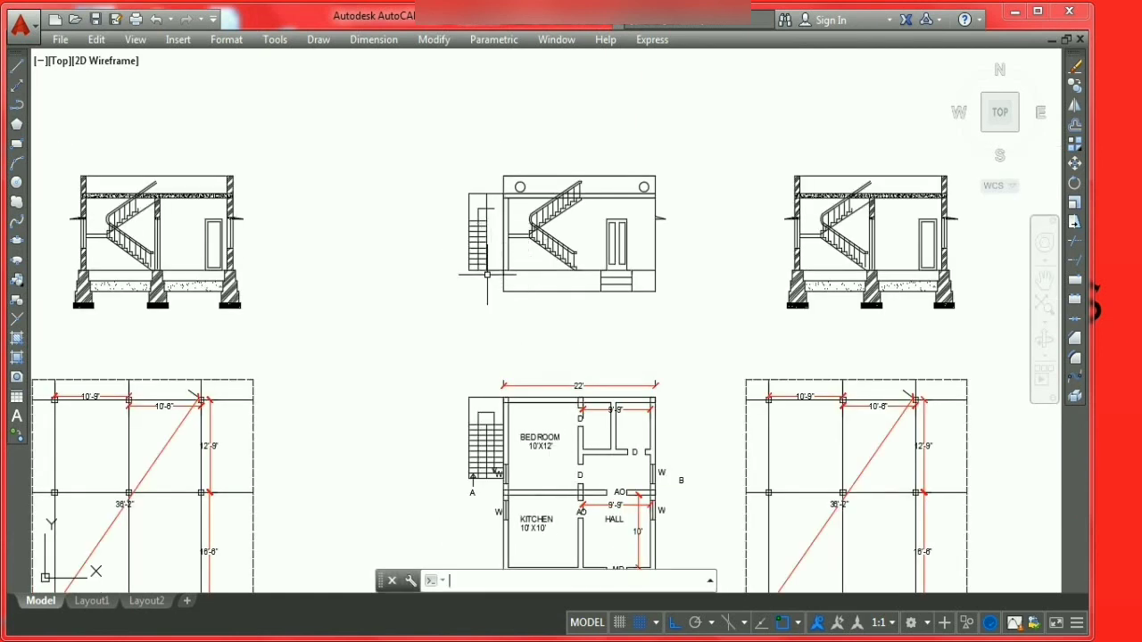
Step: Draw the ground line from the elevation's bottom-left corner under the side staircase
scroll(476, 254, "up", 4)
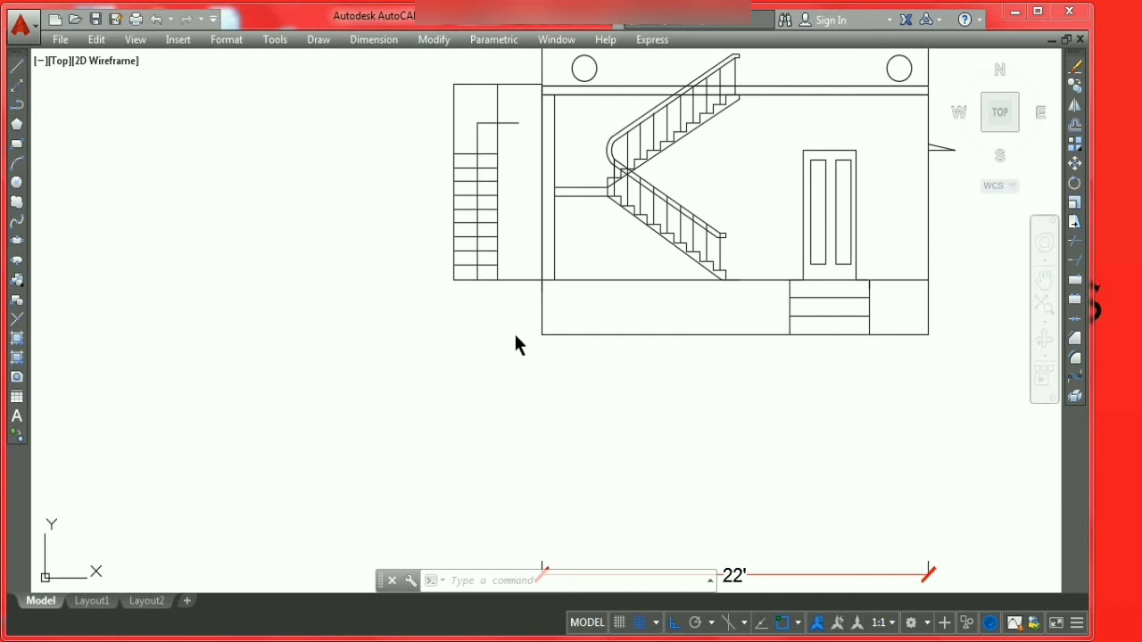
left_click(16, 65)
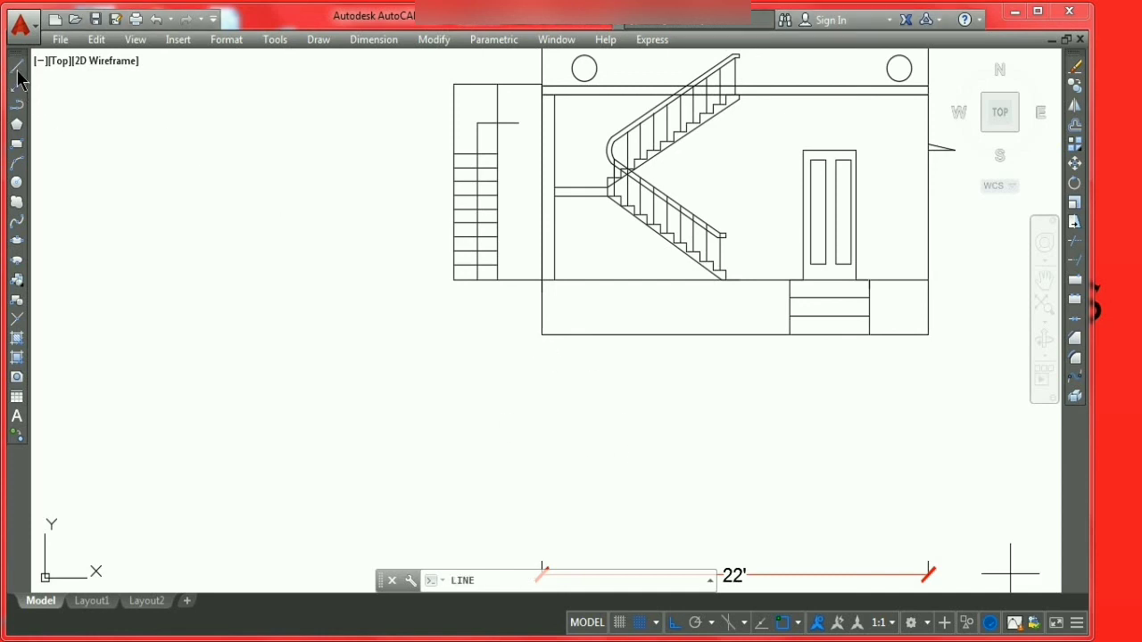
left_click(542, 335)
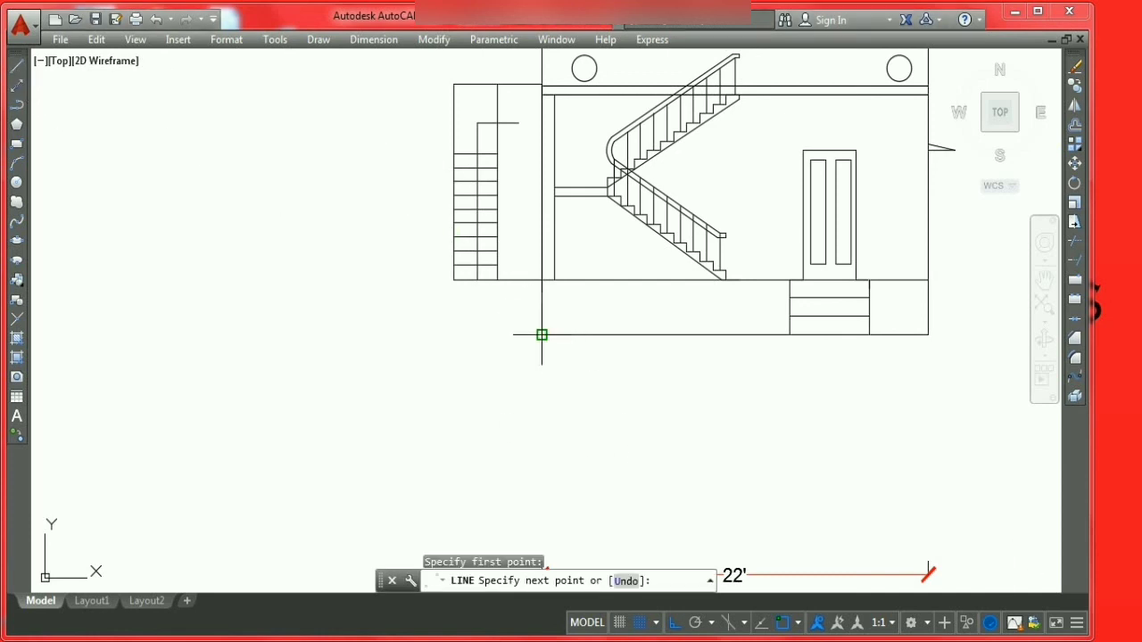
left_click(453, 335)
key("Escape")
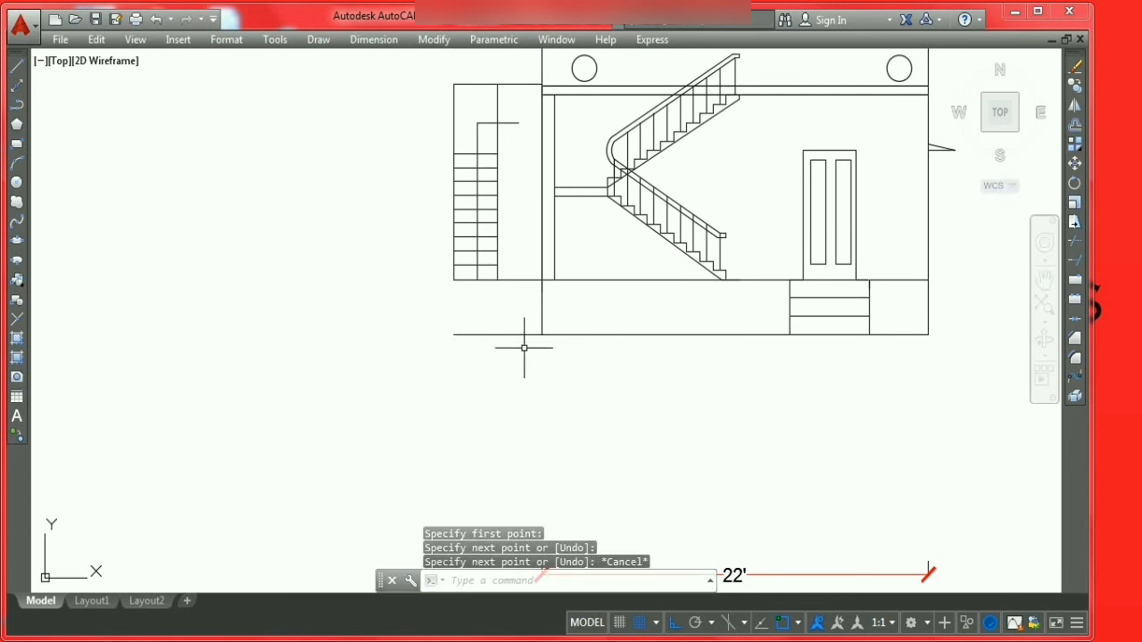
Step: Extend the stair's inner vertical line down to the ground line
type("ex")
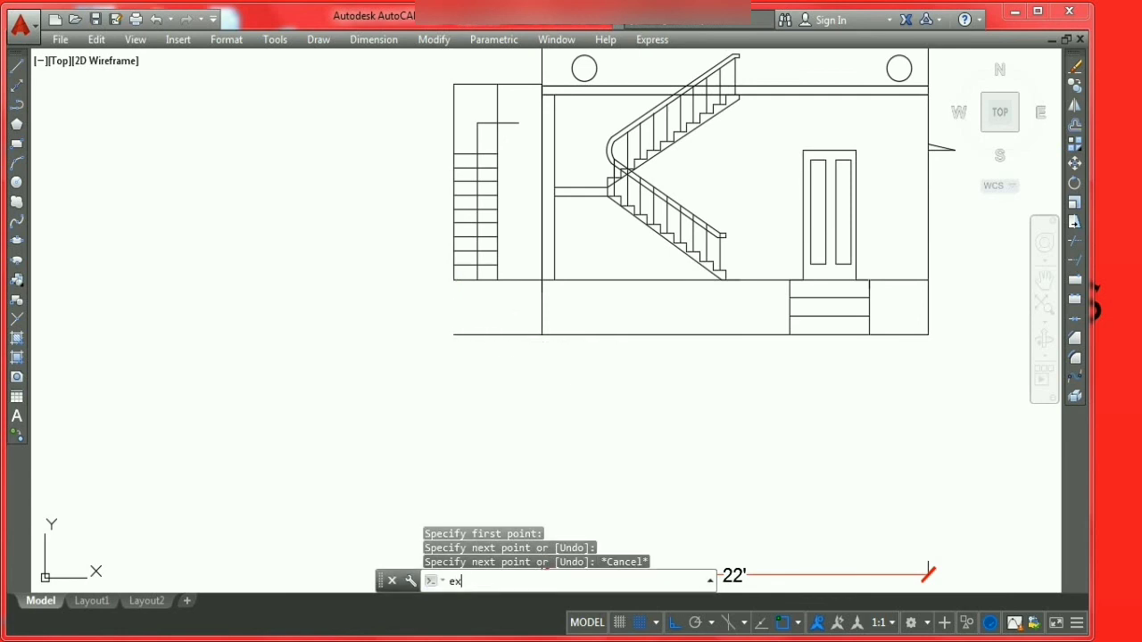
key("Return")
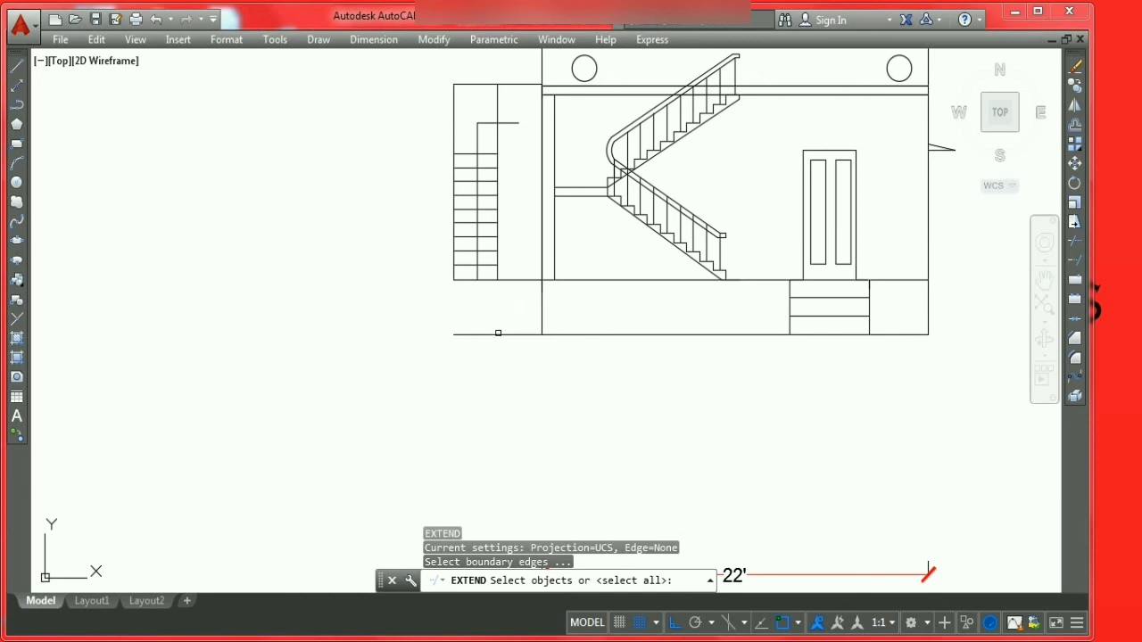
left_click(496, 335)
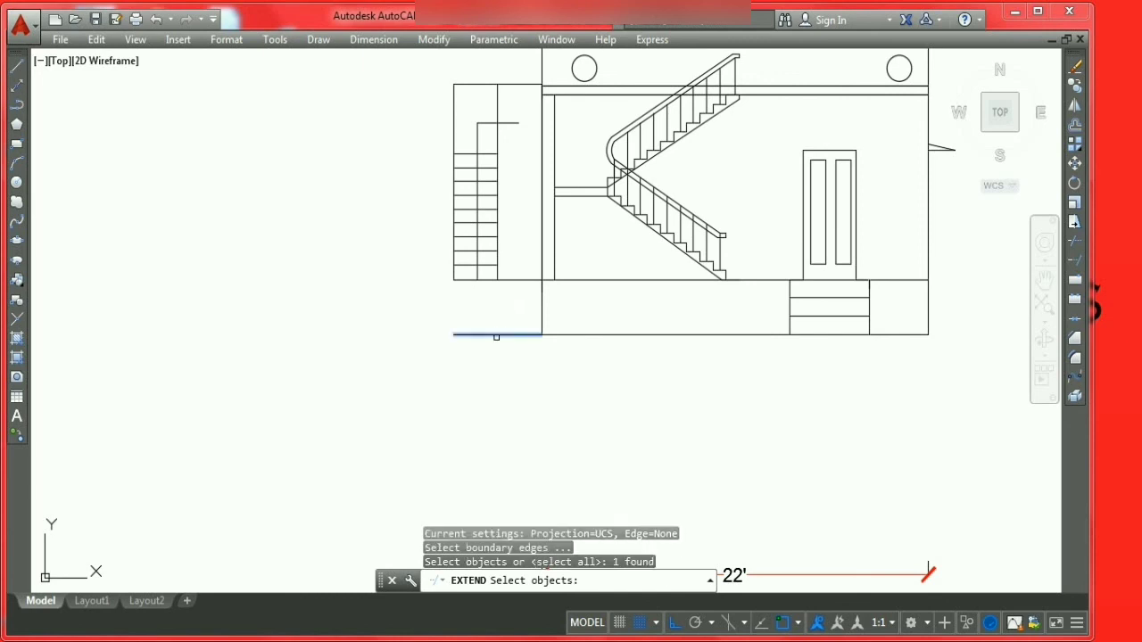
left_click(486, 278)
left_click(455, 245)
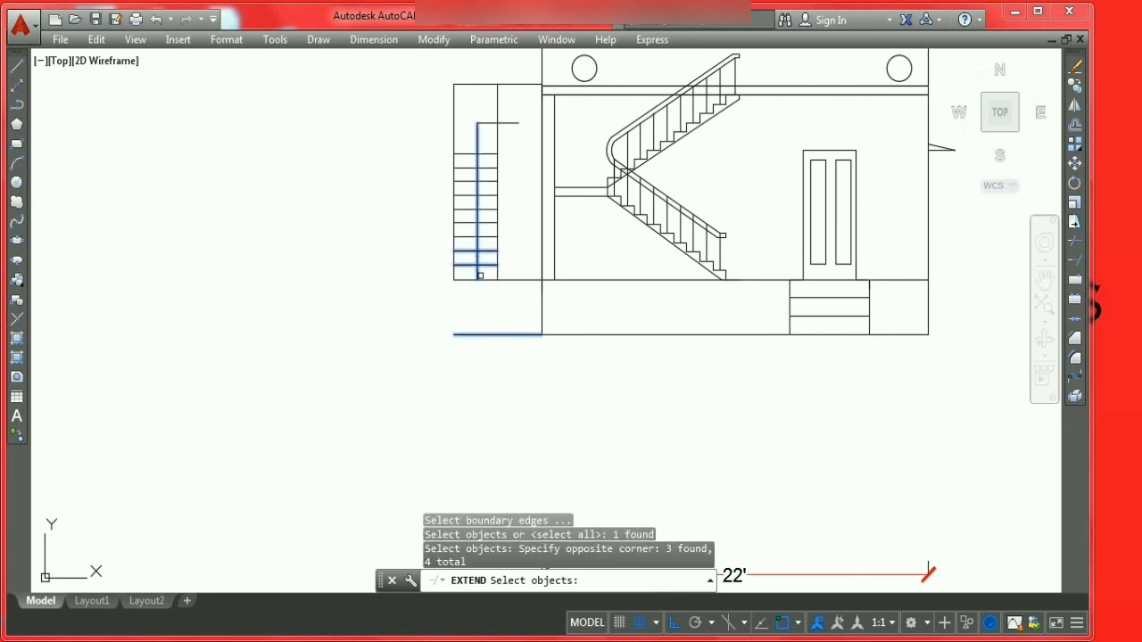
left_click(479, 277)
key("Return")
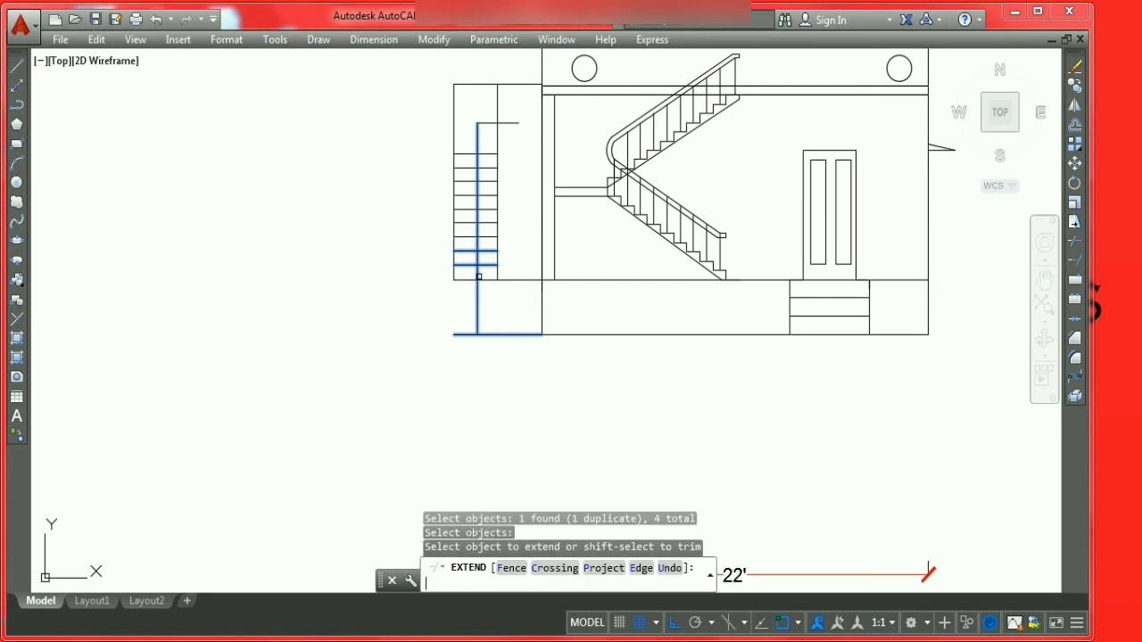
left_click(493, 302)
left_click(477, 268)
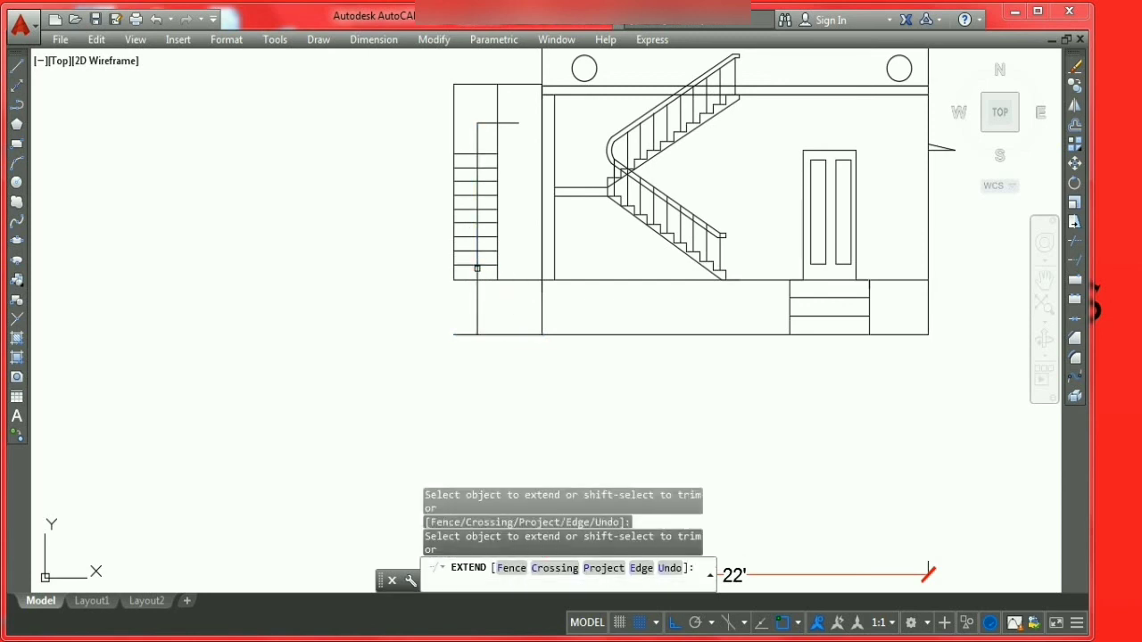
key("Escape")
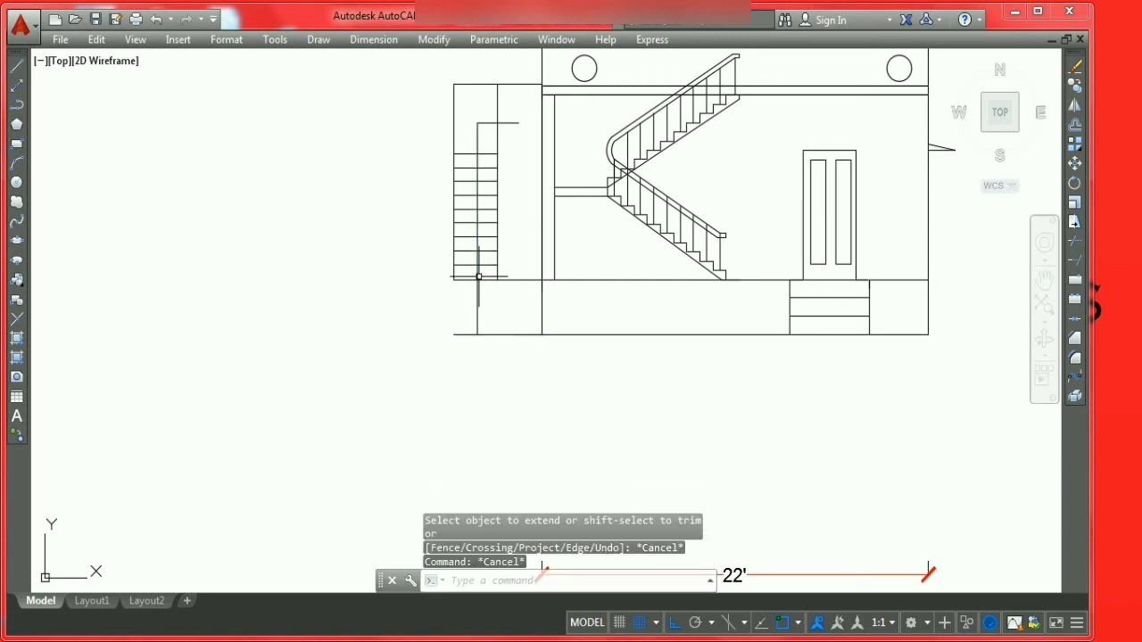
type("l")
key("Return")
Step: Draw the stair's vertical edges down to the ground line
left_click(453, 334)
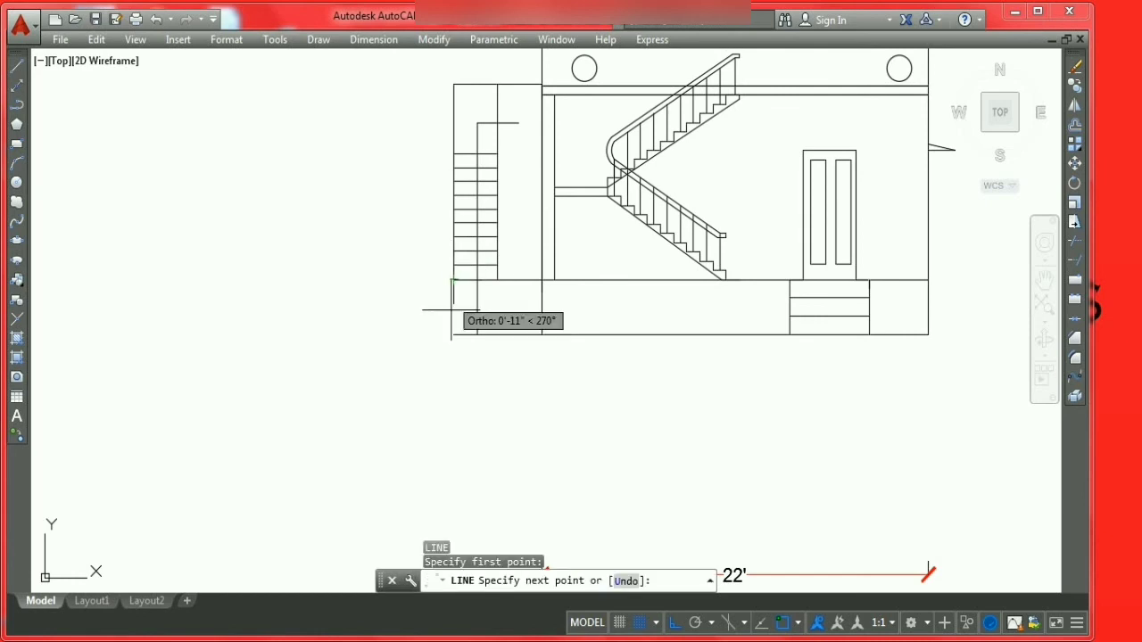
left_click(453, 334)
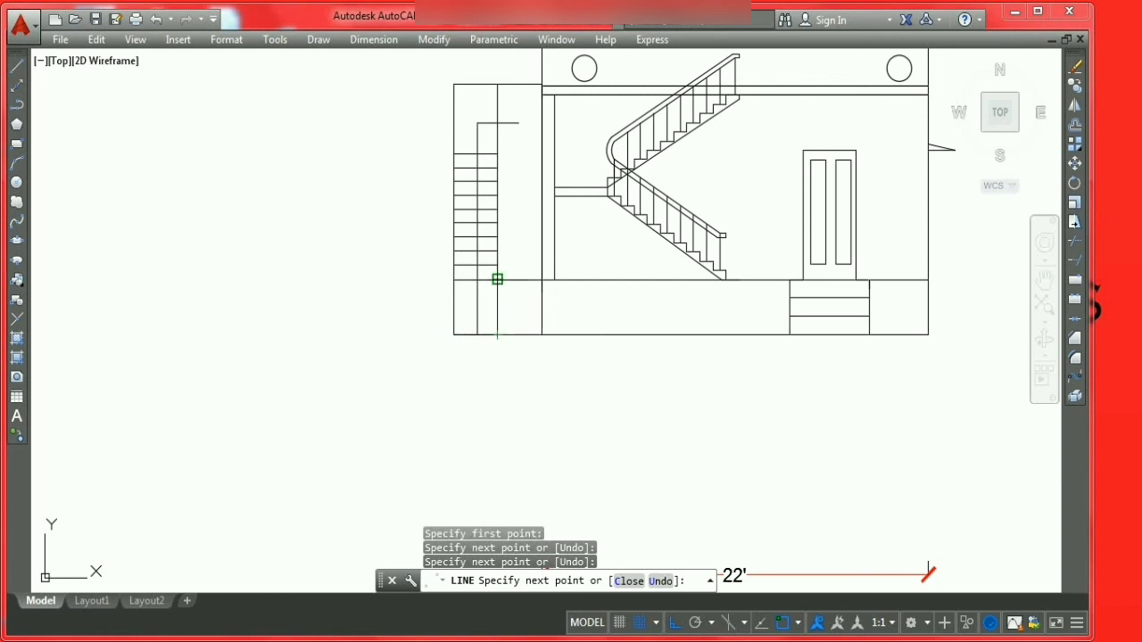
left_click(497, 280)
key("Escape")
key("Escape")
key("Escape")
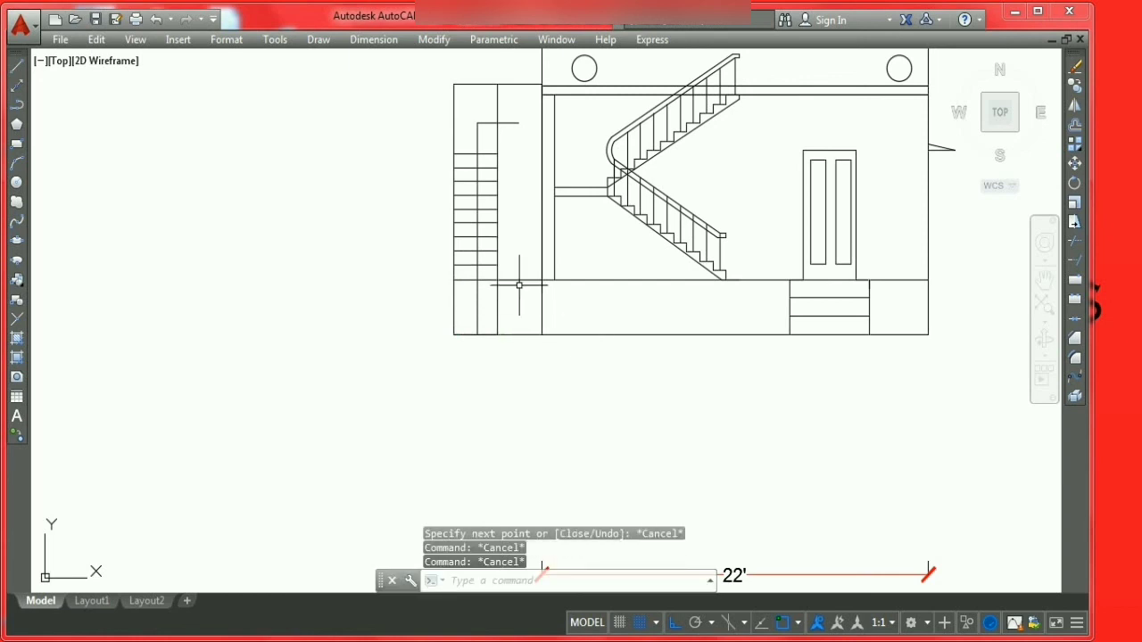
Step: Shorten the floor line so it ends at the stair edge
left_click(524, 280)
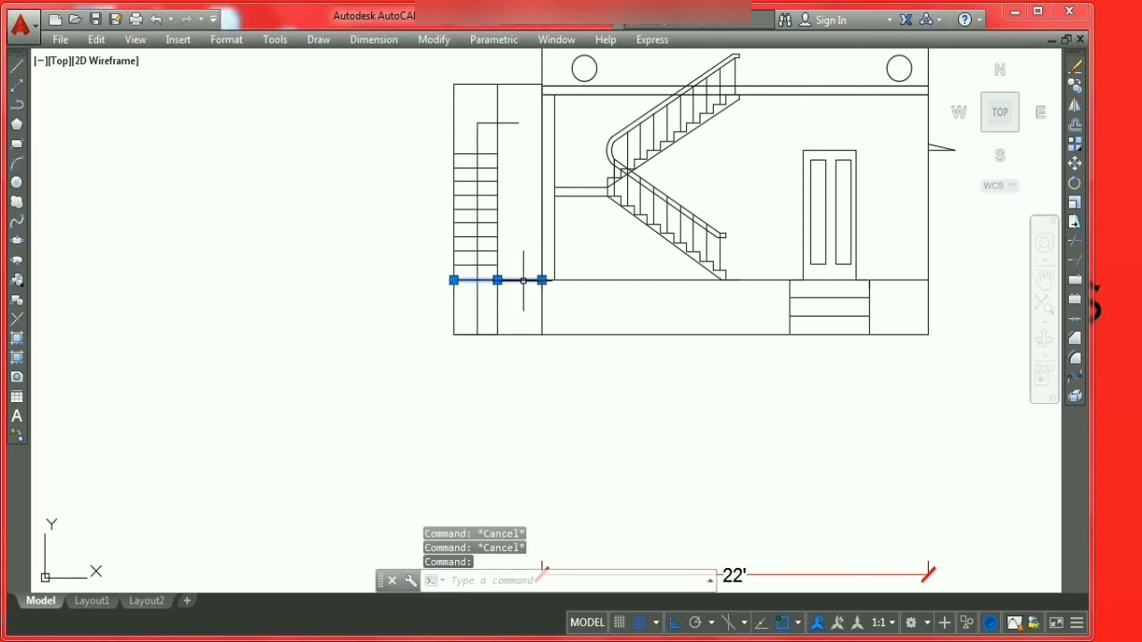
left_click(542, 280)
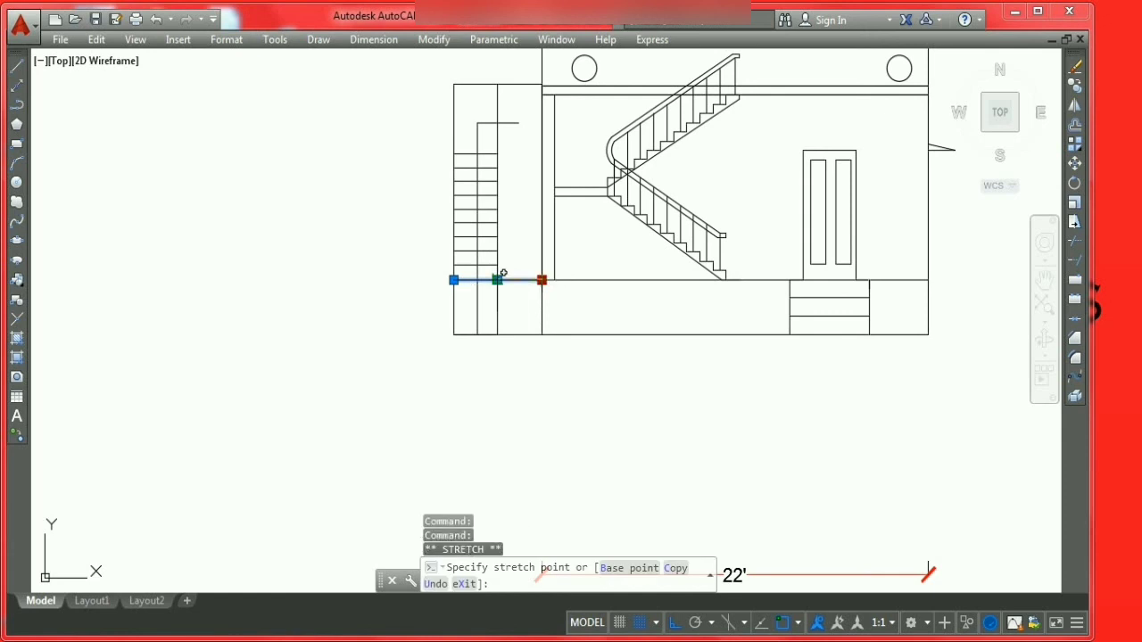
left_click(503, 275)
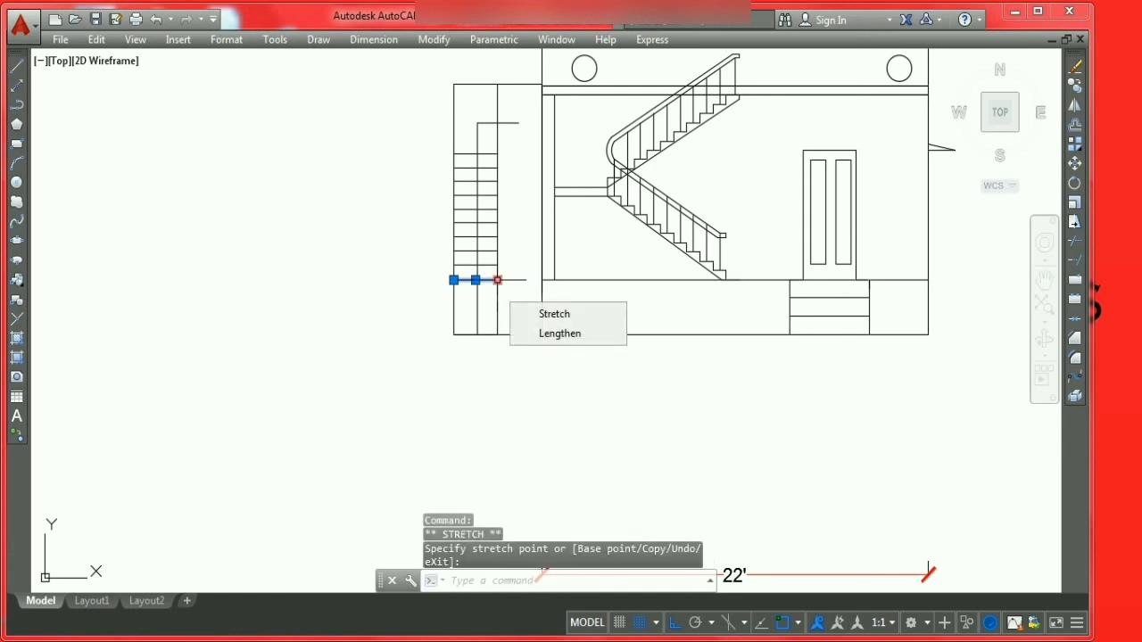
key("Escape")
key("Escape")
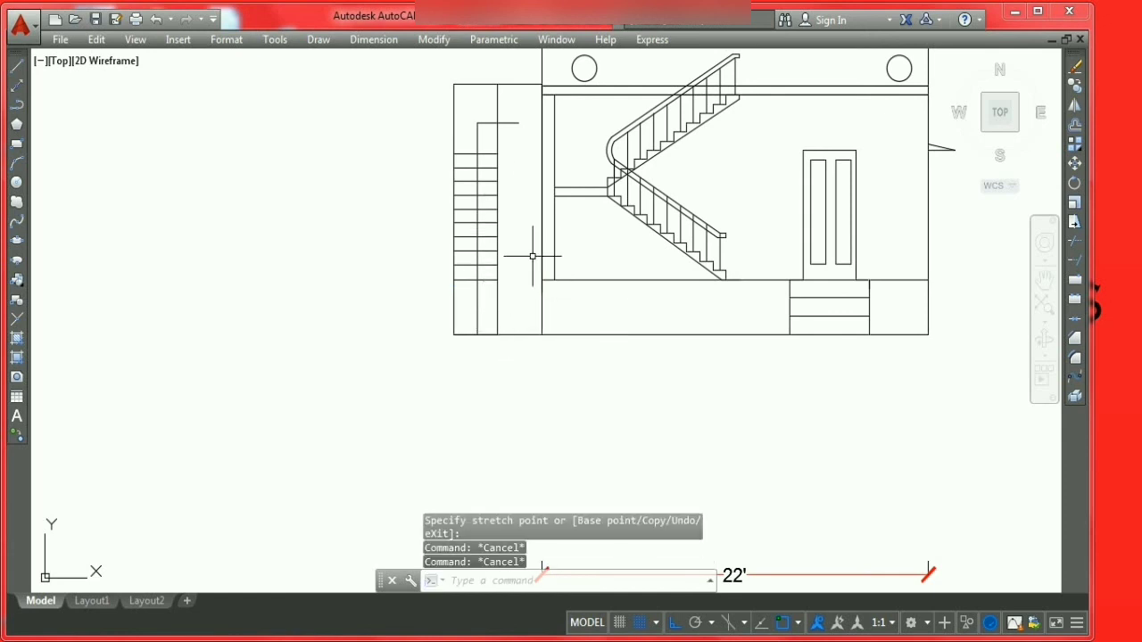
Step: Offset the step line 9" repeatedly to add new steps down toward the ground
type("o")
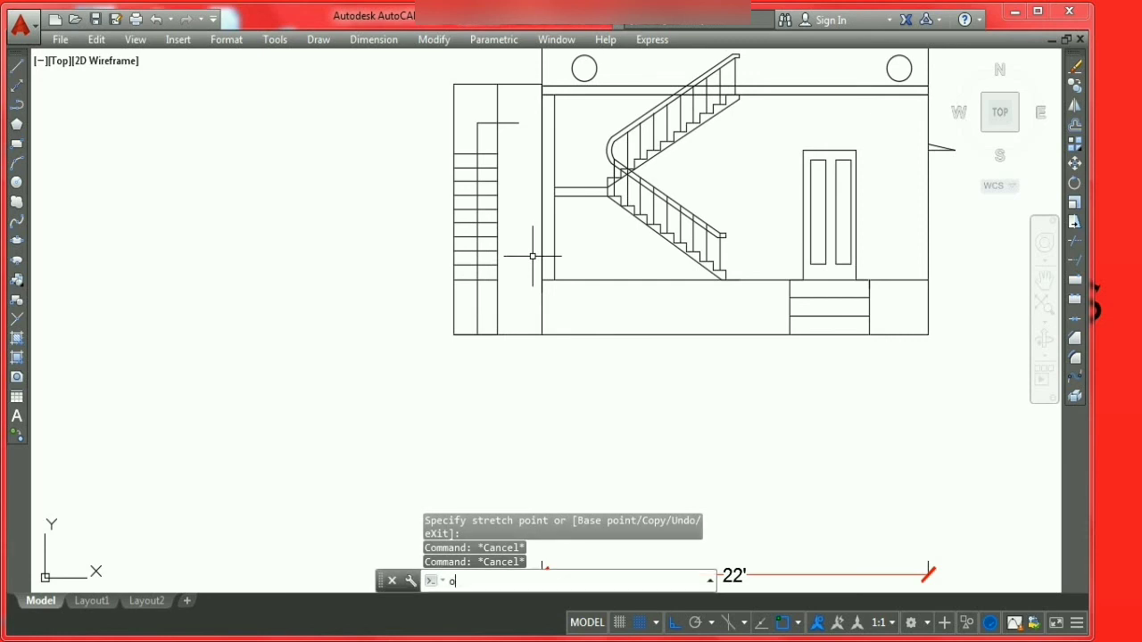
key("Return")
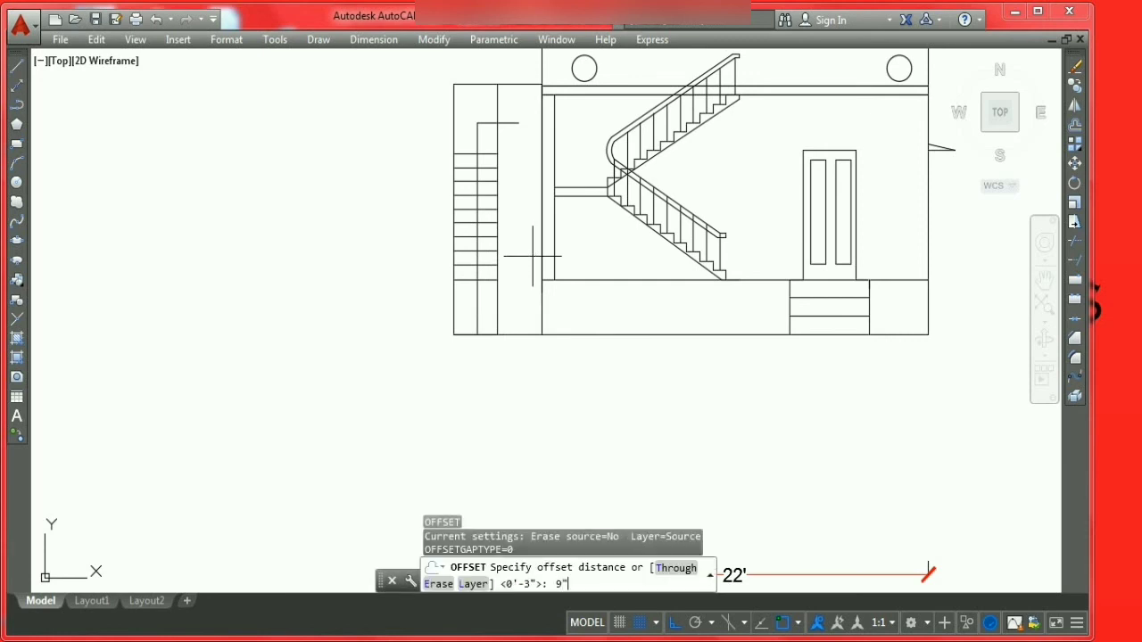
key("Return")
left_click(488, 279)
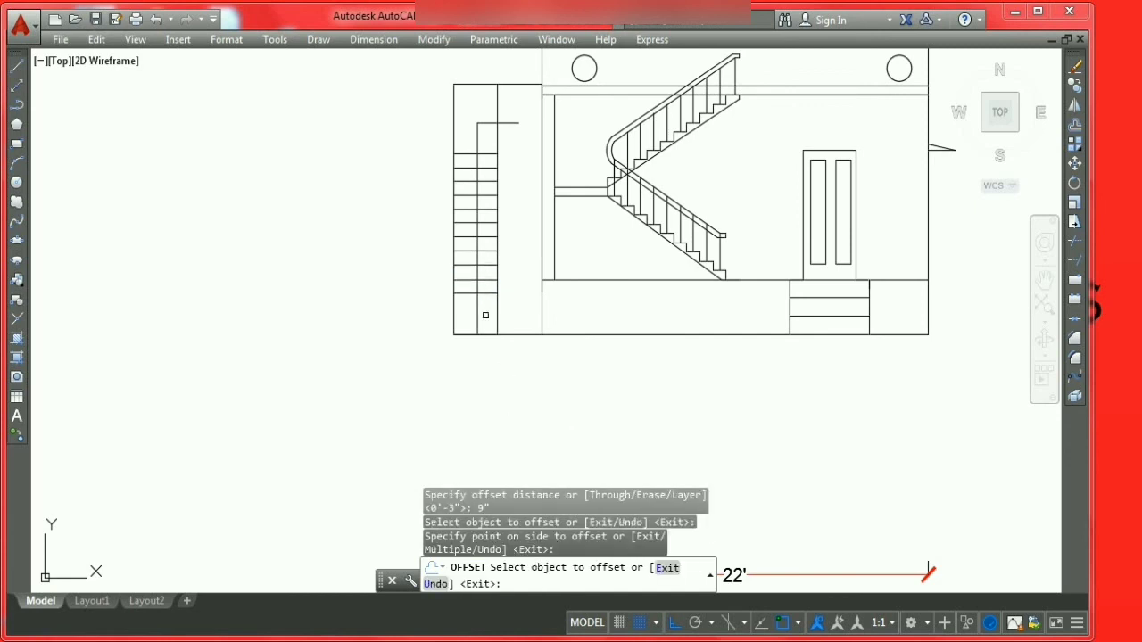
left_click(485, 293)
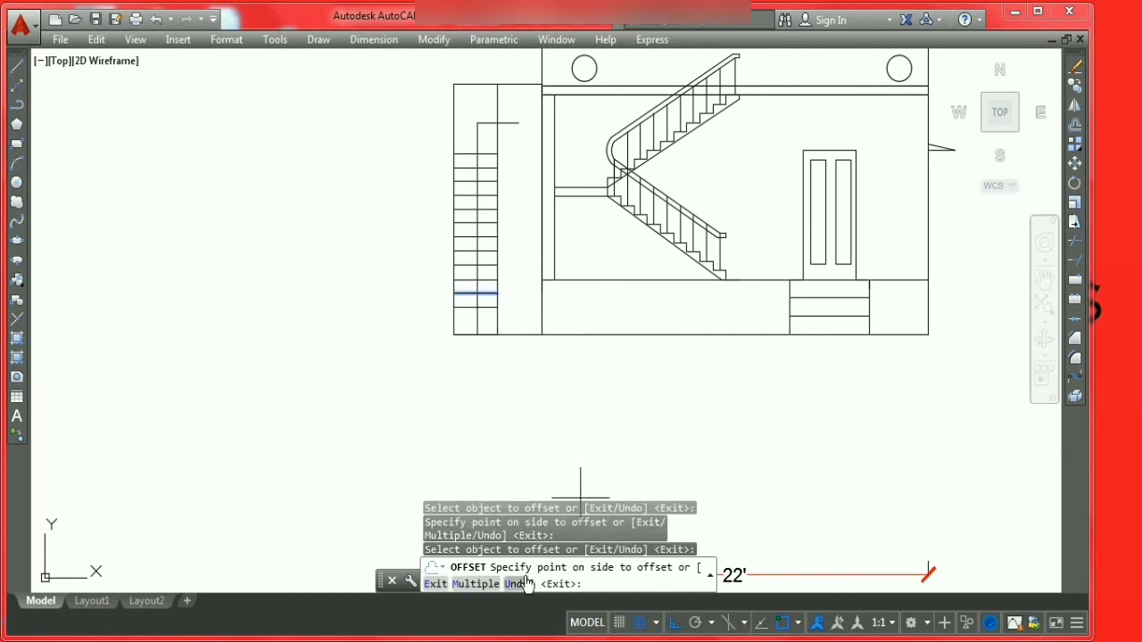
left_click(475, 585)
left_click(473, 440)
left_click(501, 439)
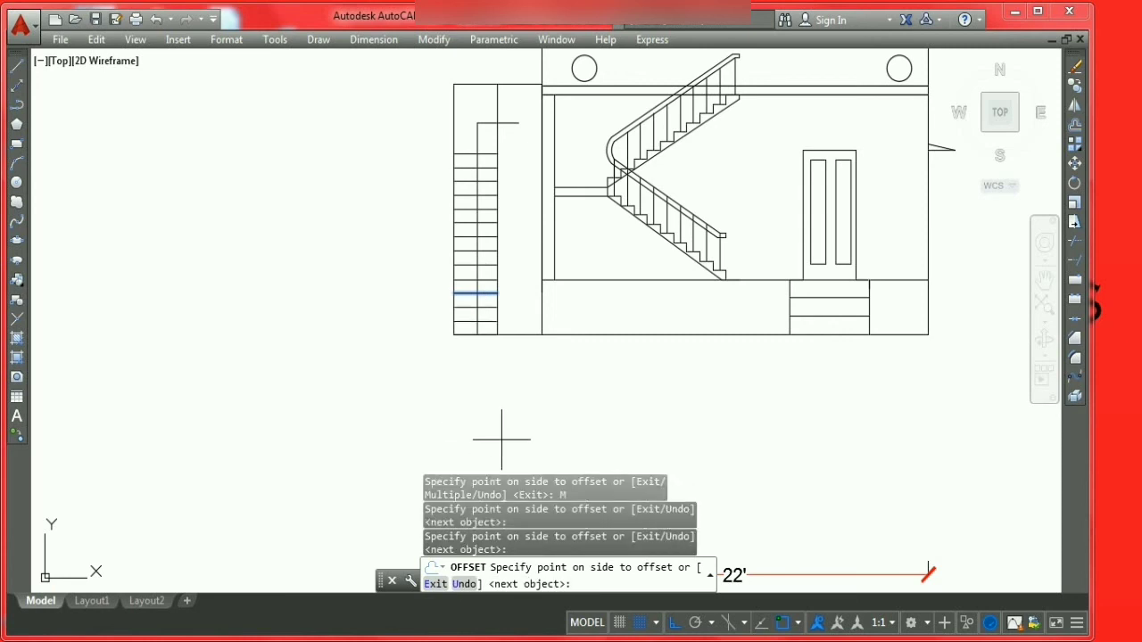
key("Return")
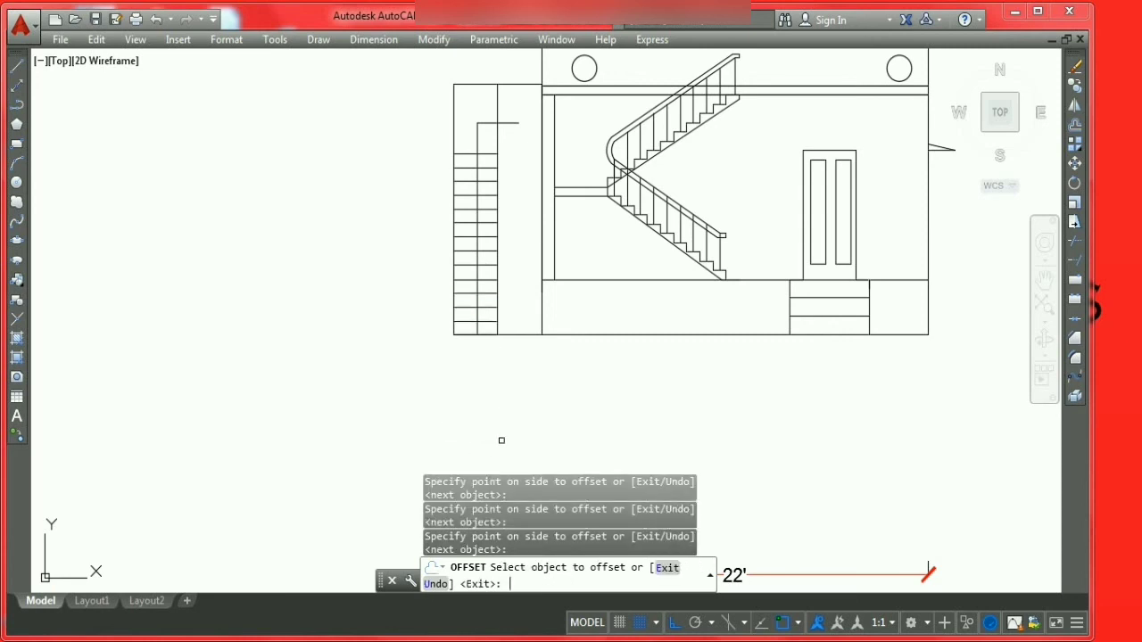
key("Escape")
key("Escape")
key("Escape")
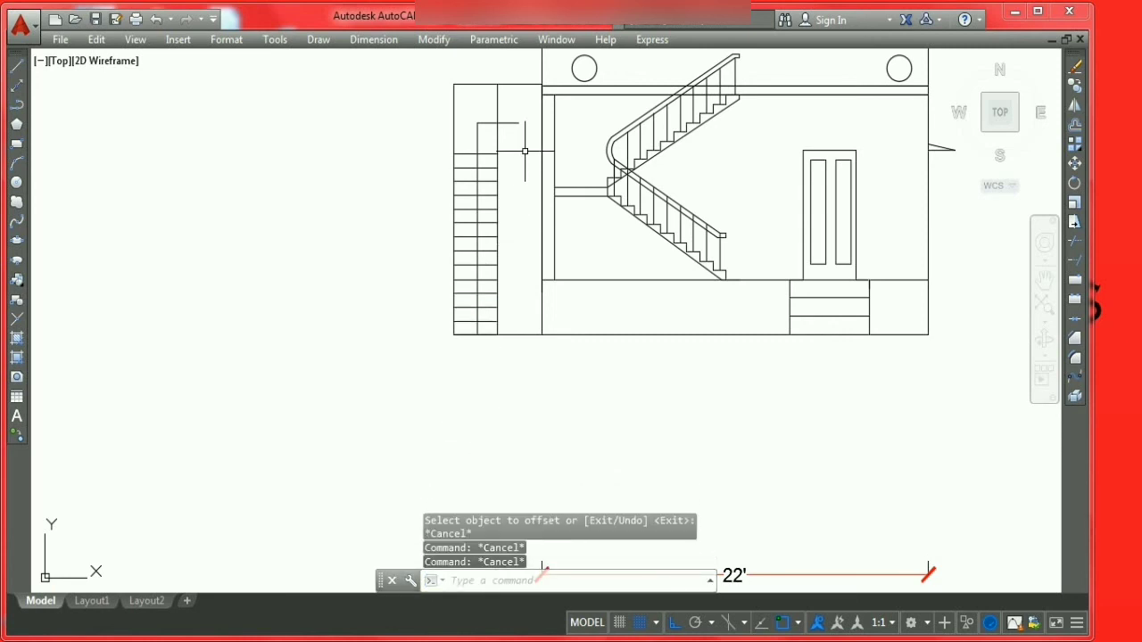
left_click(519, 122)
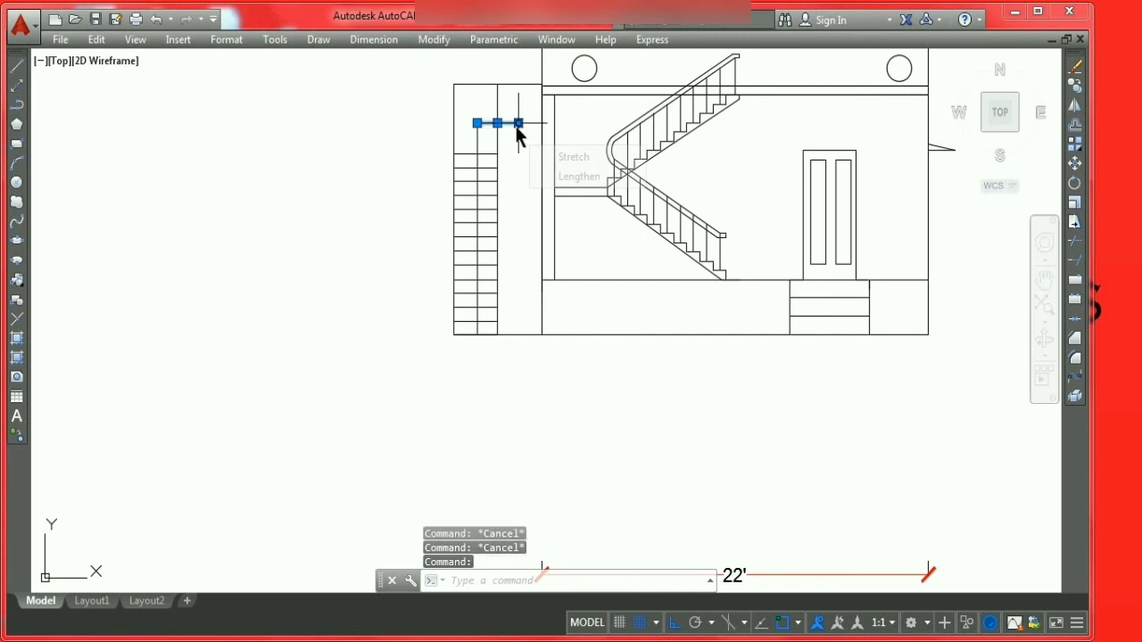
left_click(518, 122)
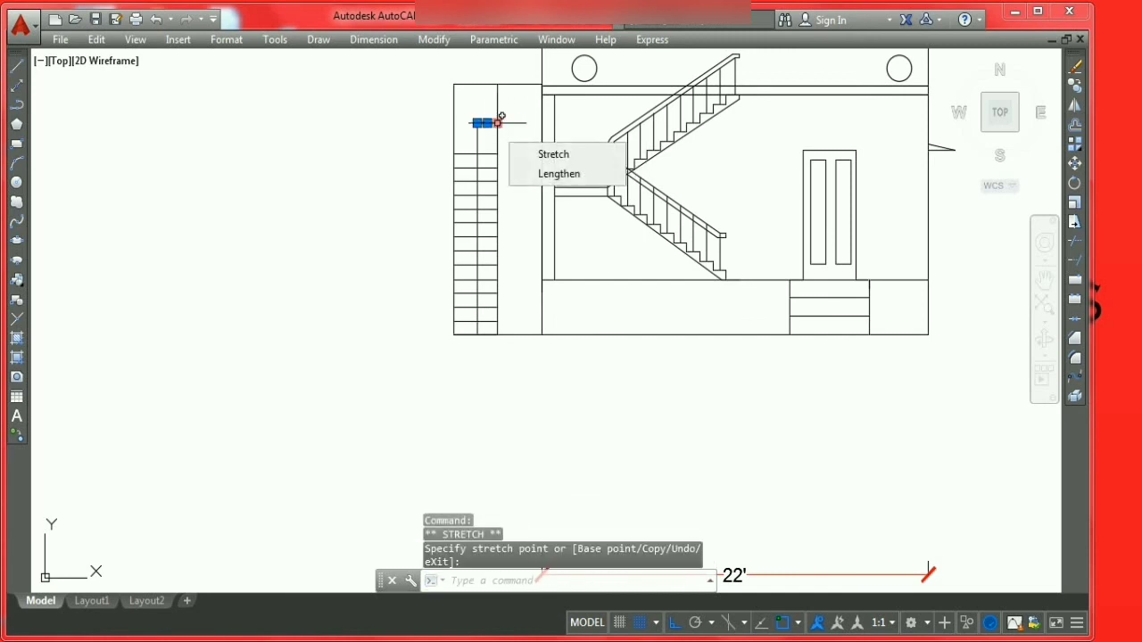
key("Escape")
key("Escape")
key("Escape")
Step: Zoom in and out to compare the original and revised plans and front elevations with the relocated staircase
scroll(500, 265, "down", 5)
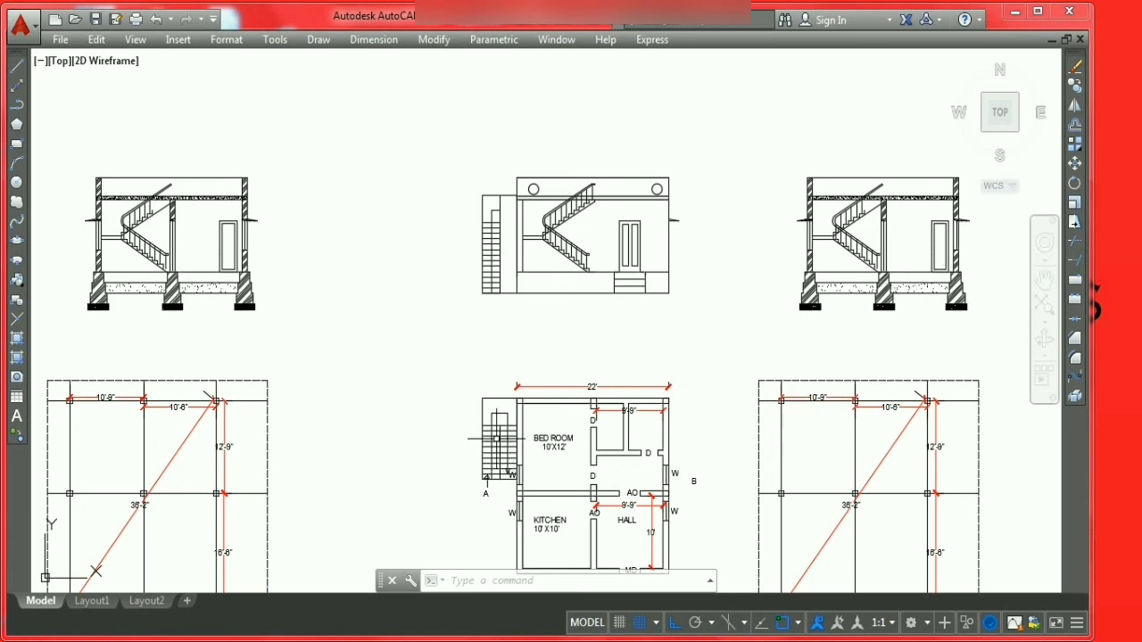
scroll(496, 438, "up", 2)
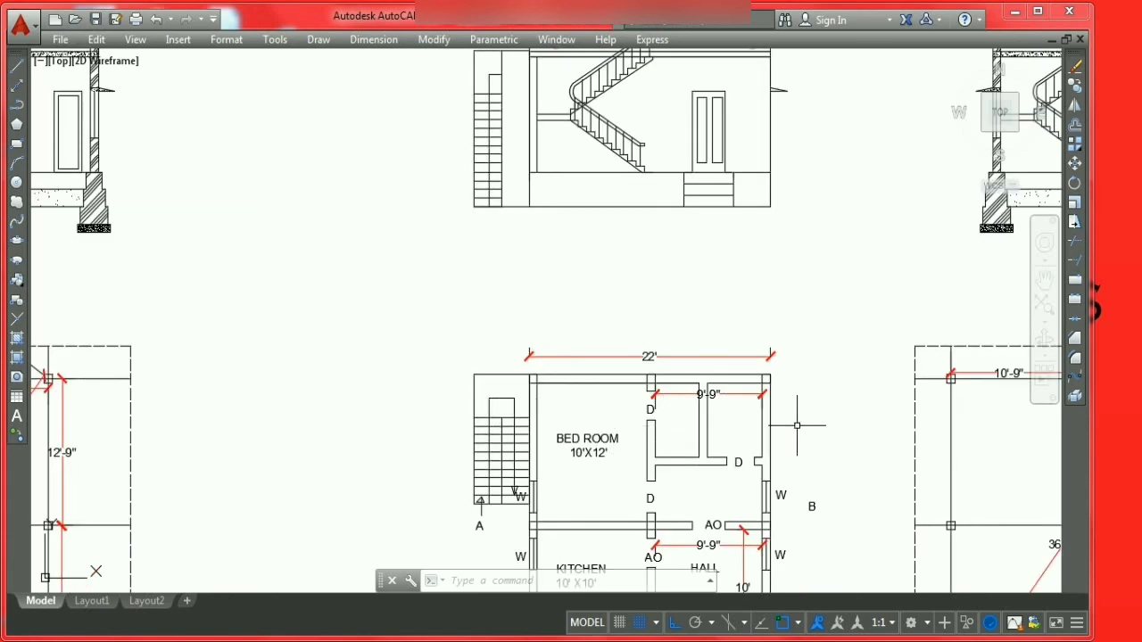
scroll(705, 443, "down", 4)
scroll(836, 328, "up", 2)
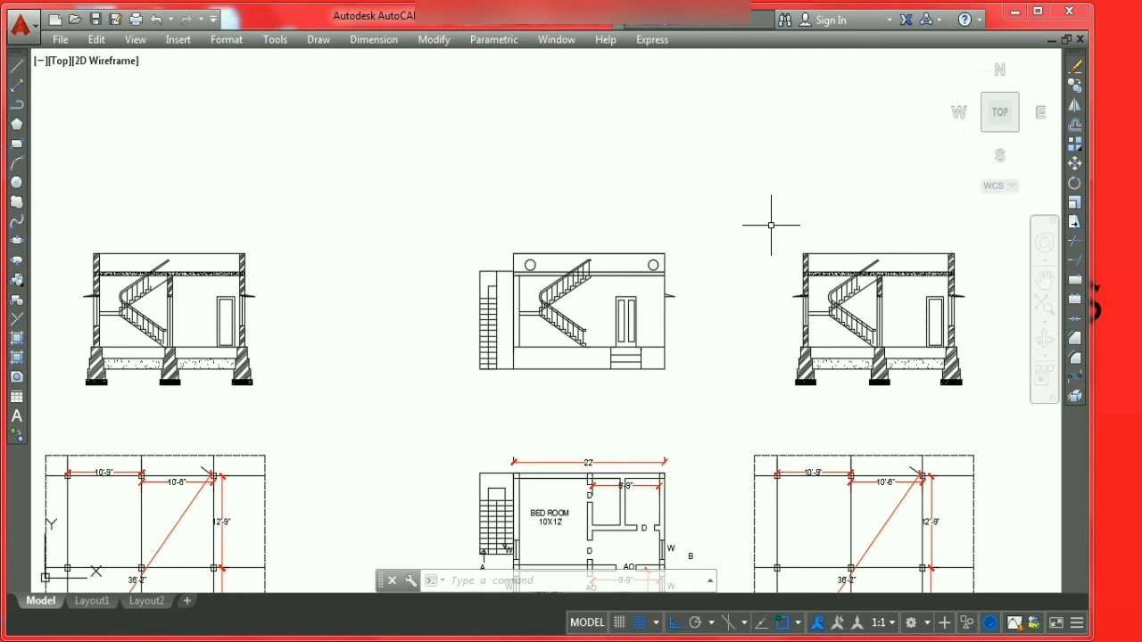
scroll(778, 242, "down", 4)
scroll(899, 248, "up", 2)
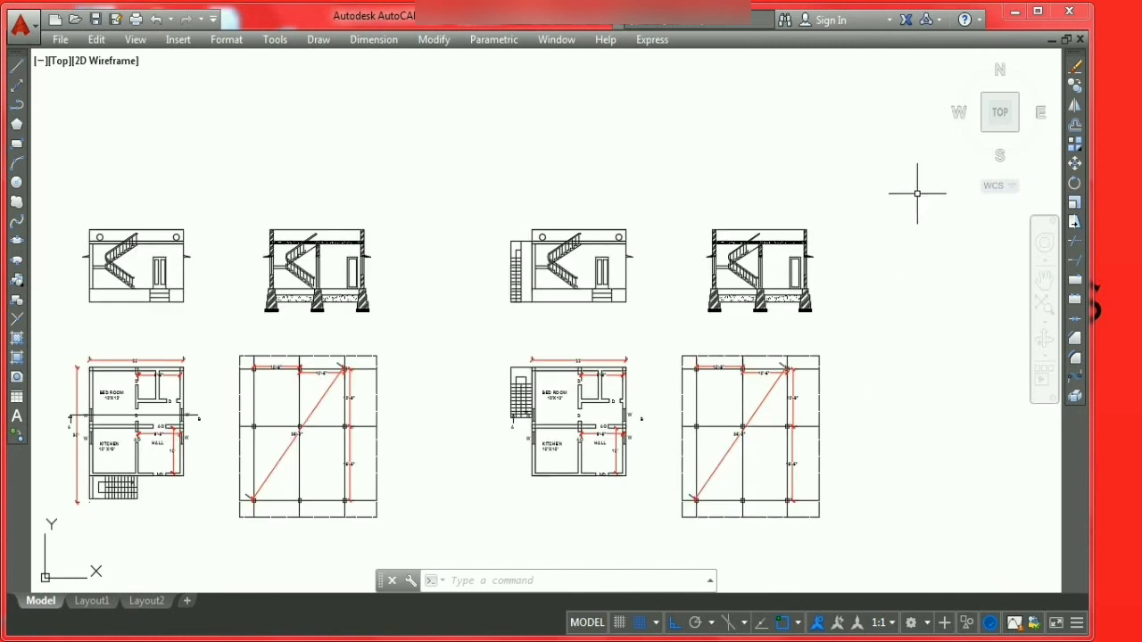